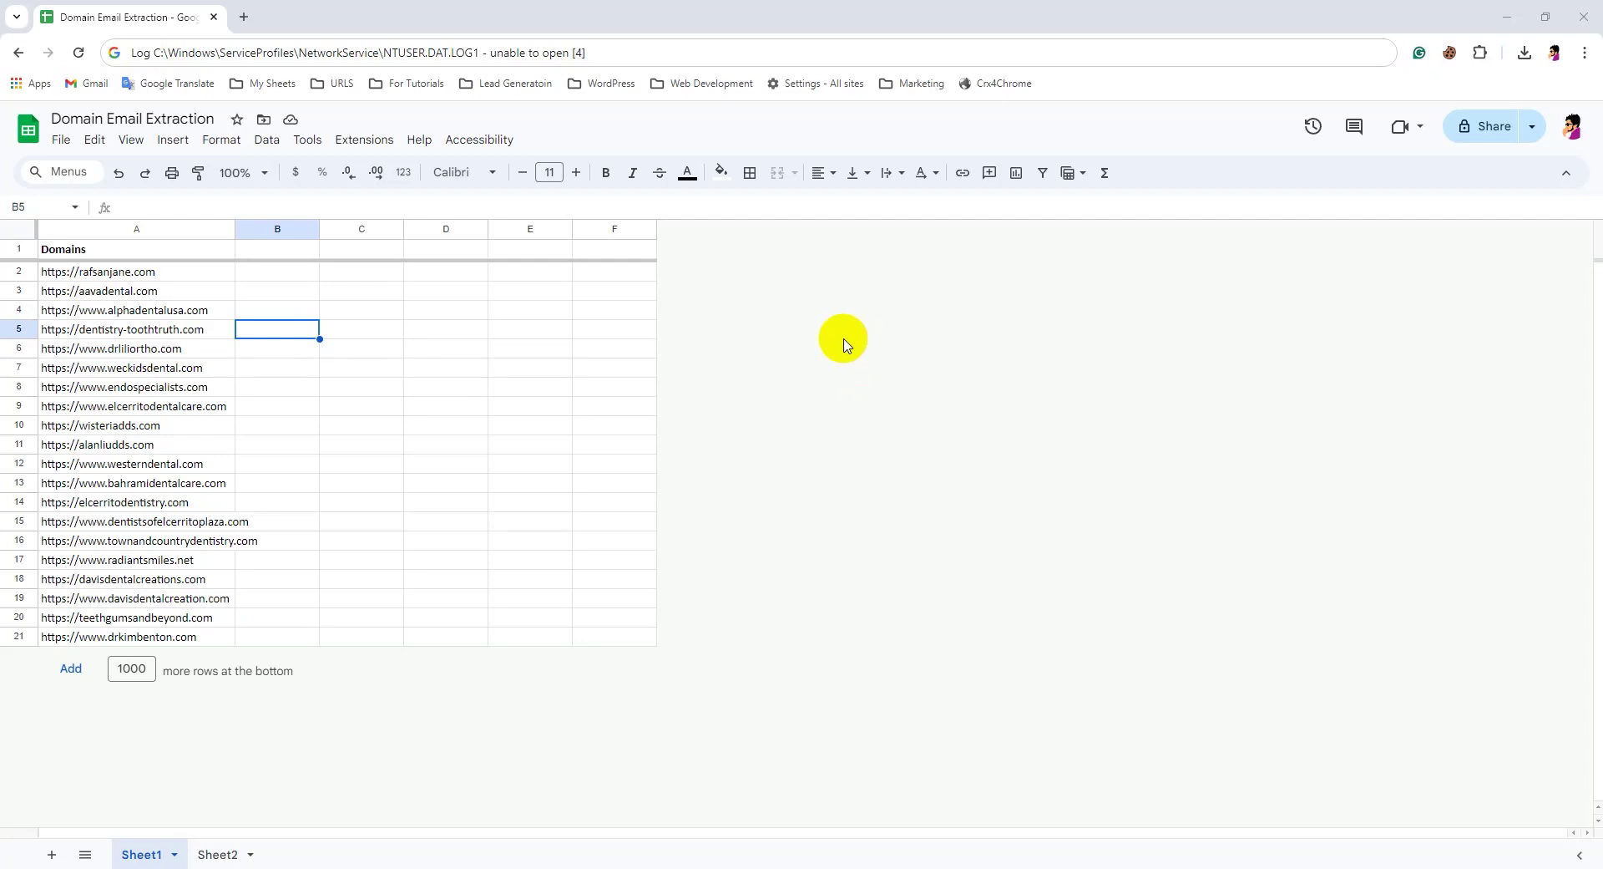
# Search the web for "webscraper extension" in a new tab and open the Web Scraper listing in the Chrome Web Store
pyautogui.hotkey('ctrl', 't')
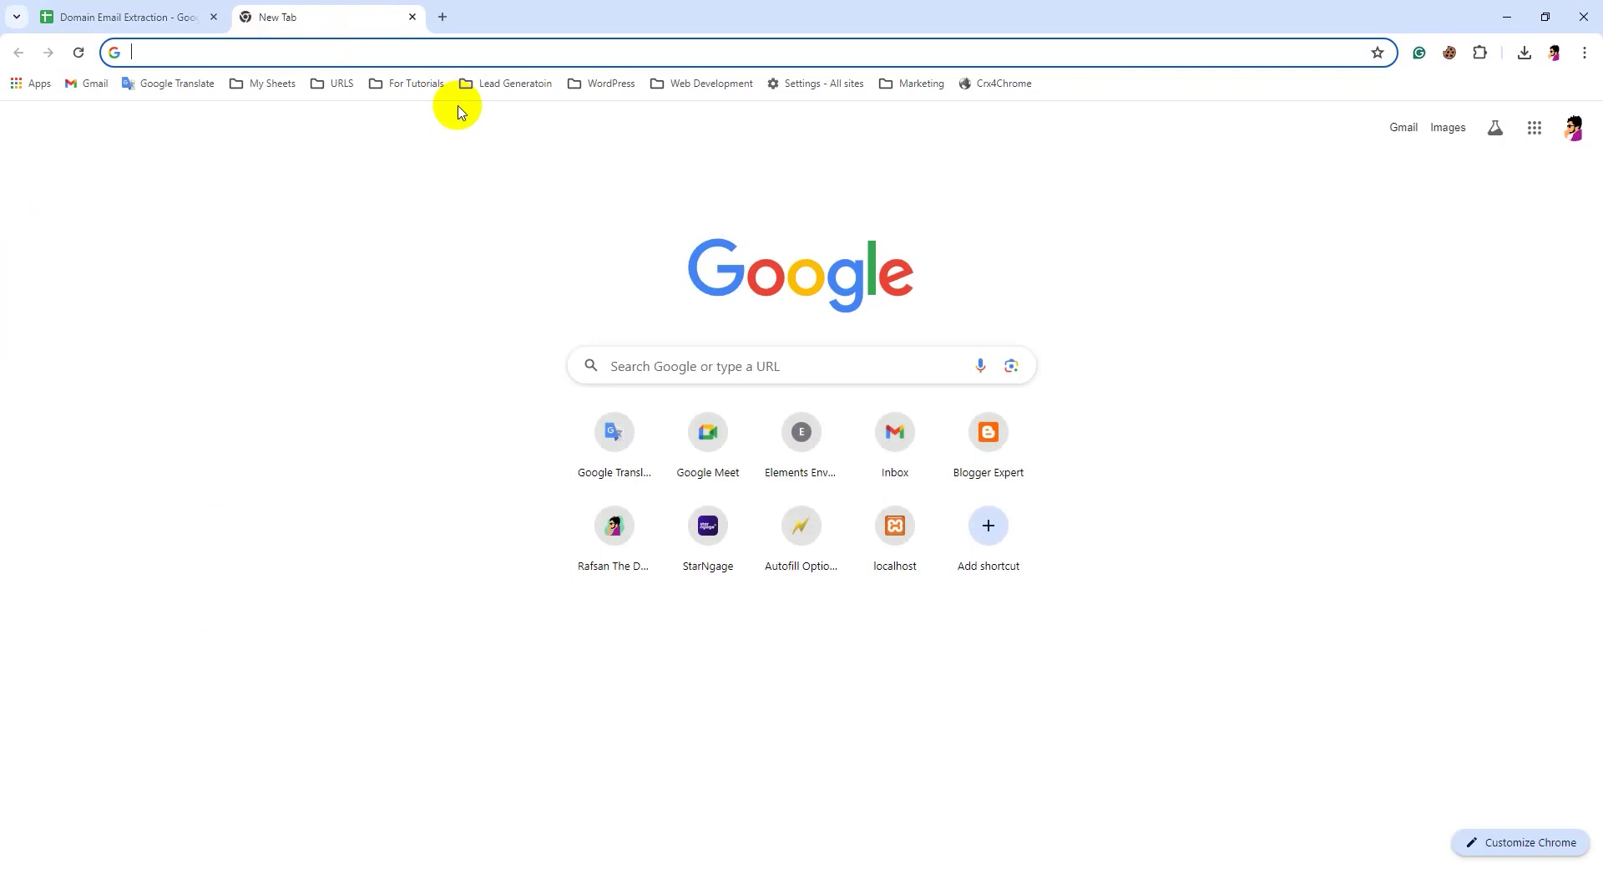
pyautogui.write('webscra')
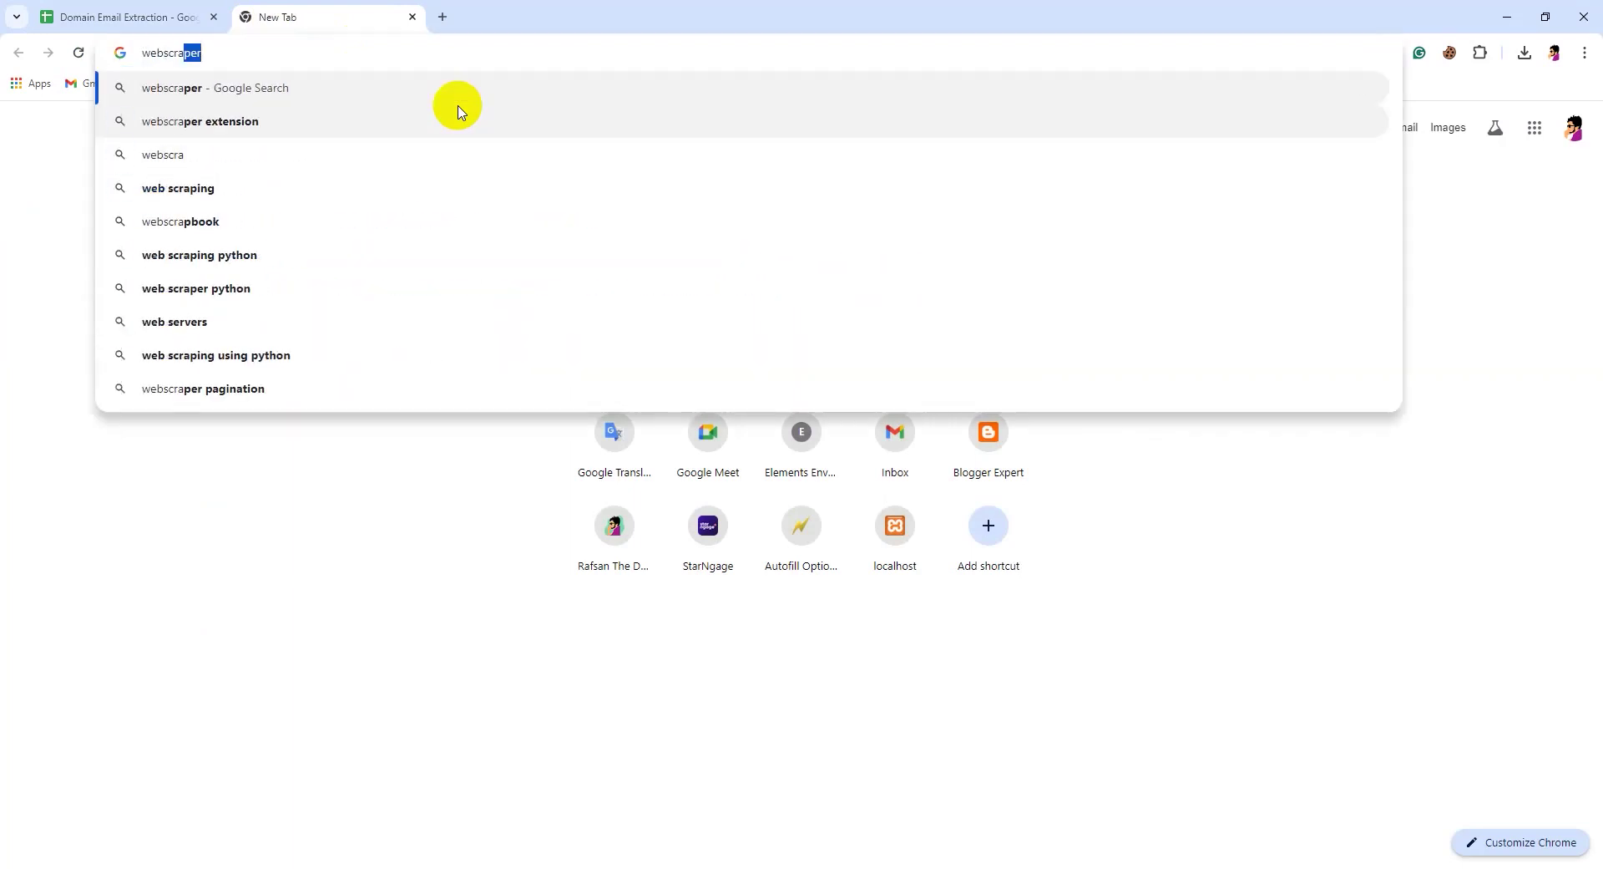
pyautogui.click(457, 113)
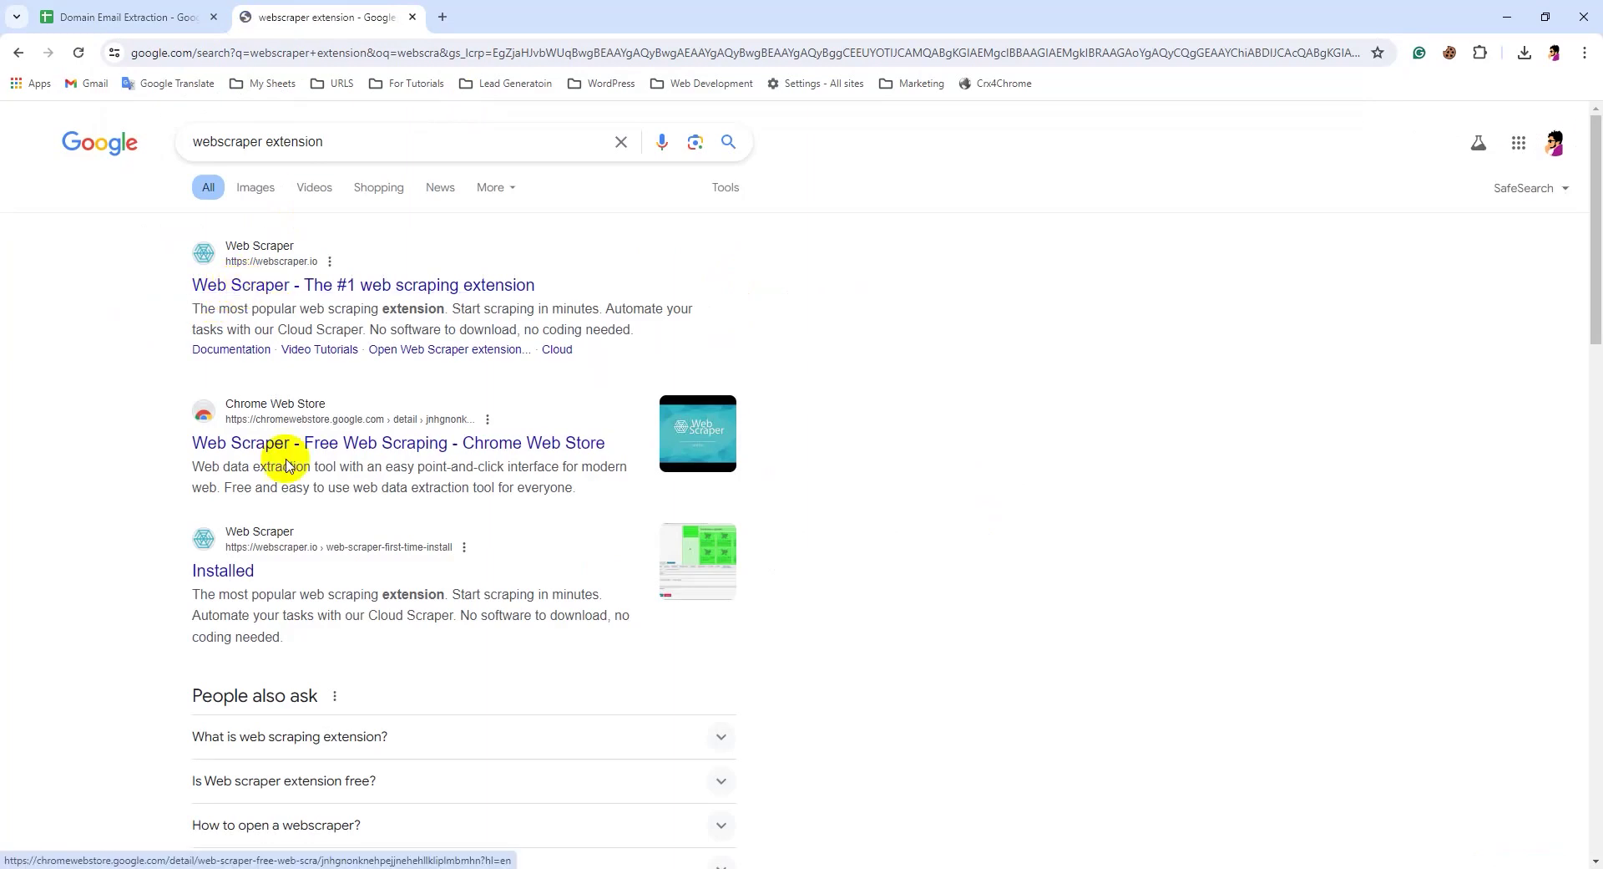
pyautogui.click(312, 444)
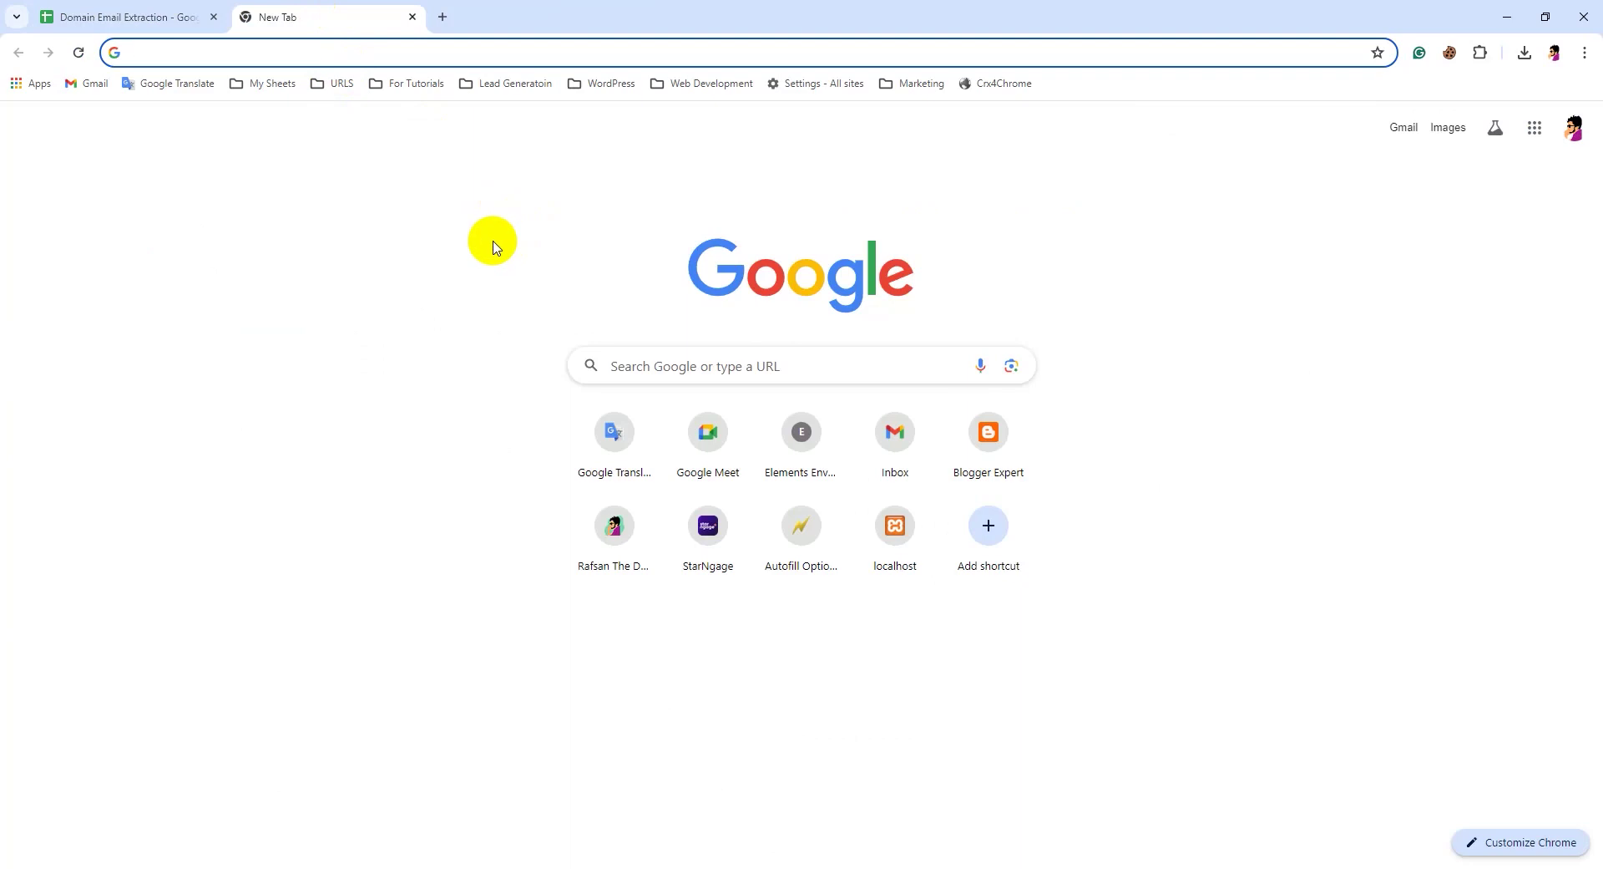
pyautogui.rightClick(496, 247)
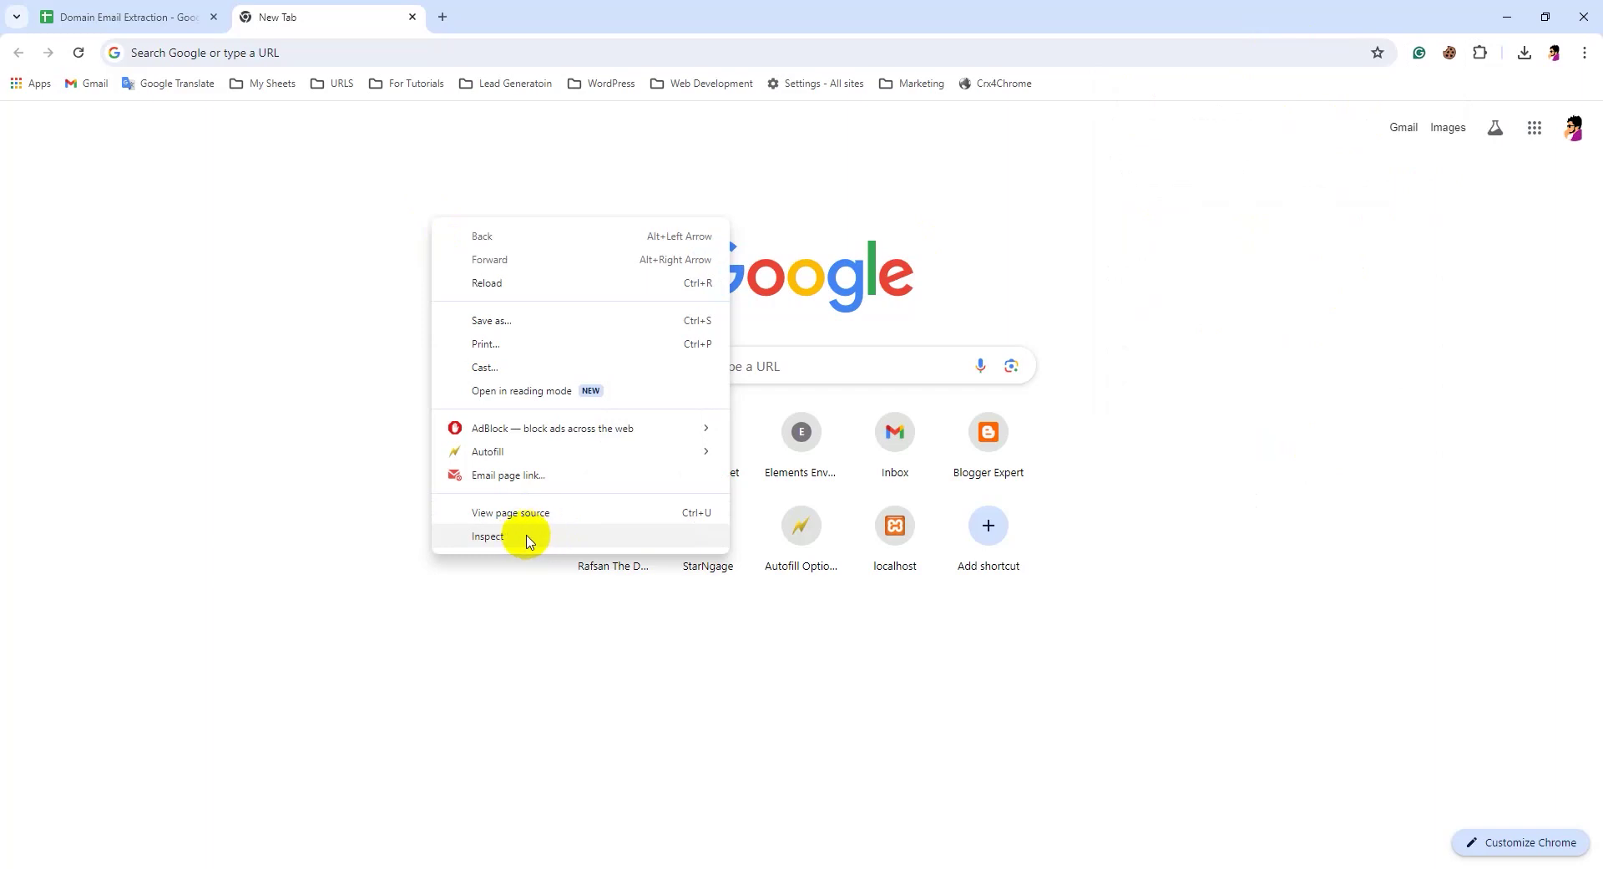
pyautogui.click(529, 539)
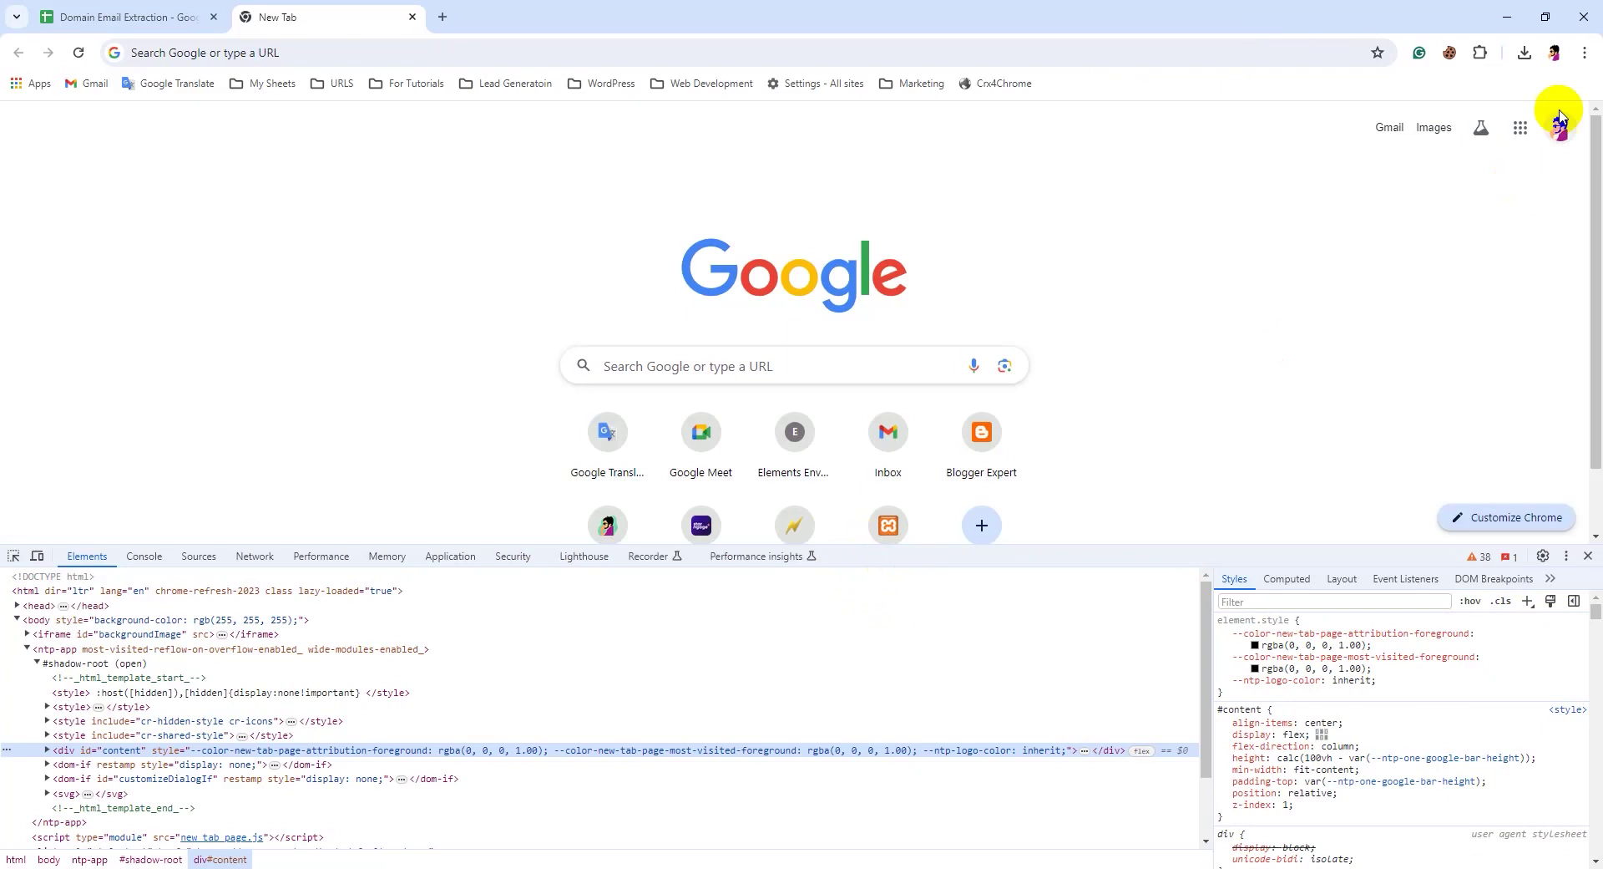
pyautogui.click(1584, 53)
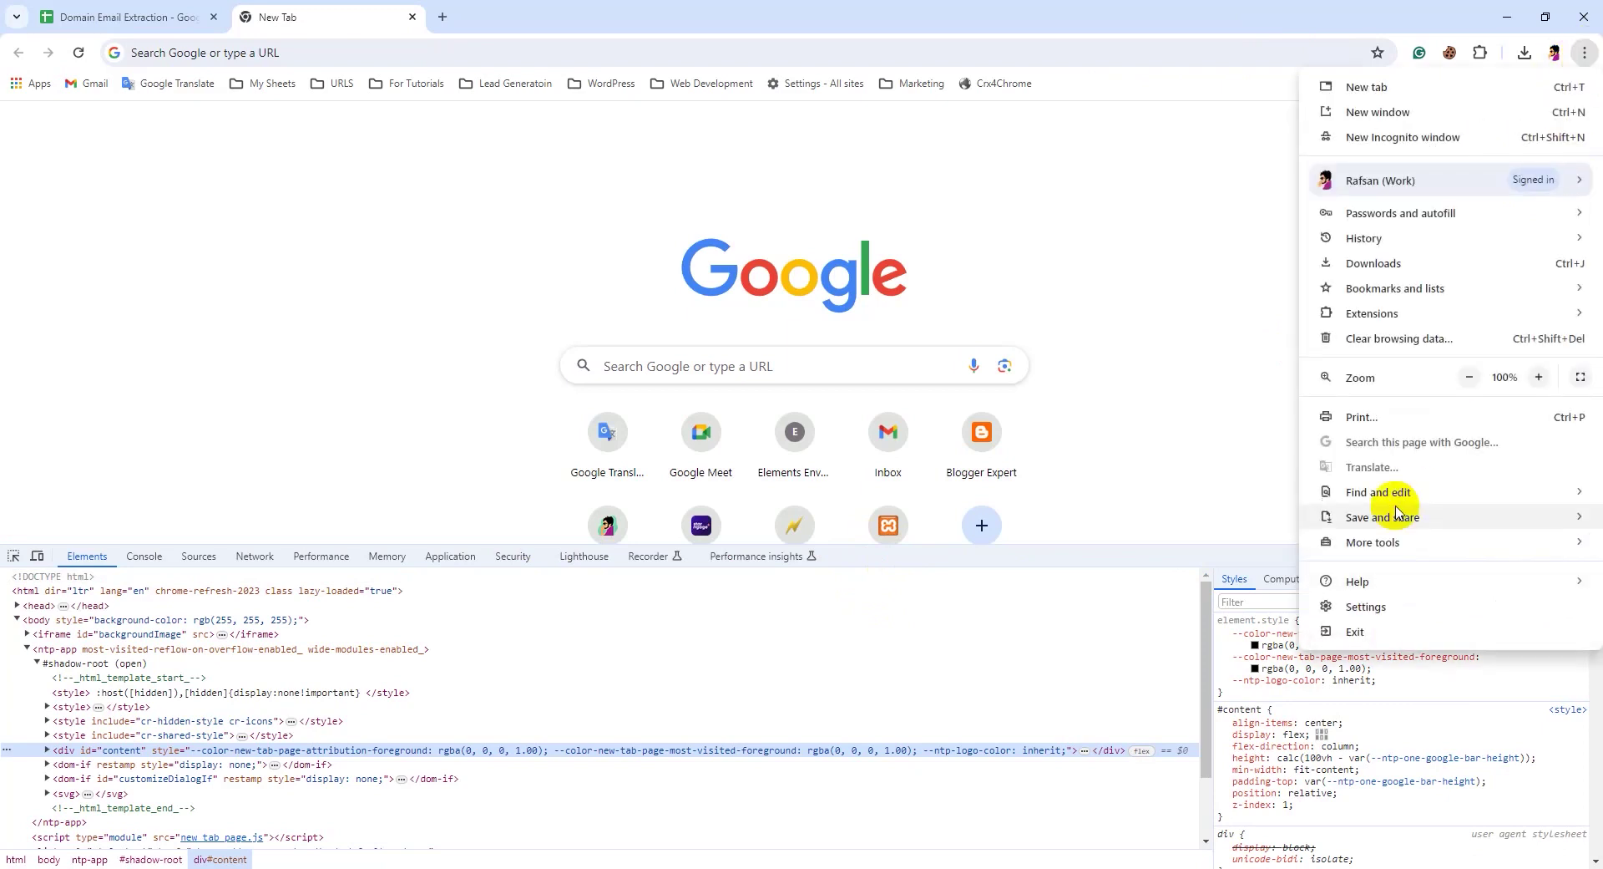
pyautogui.click(1205, 469)
pyautogui.click(1590, 556)
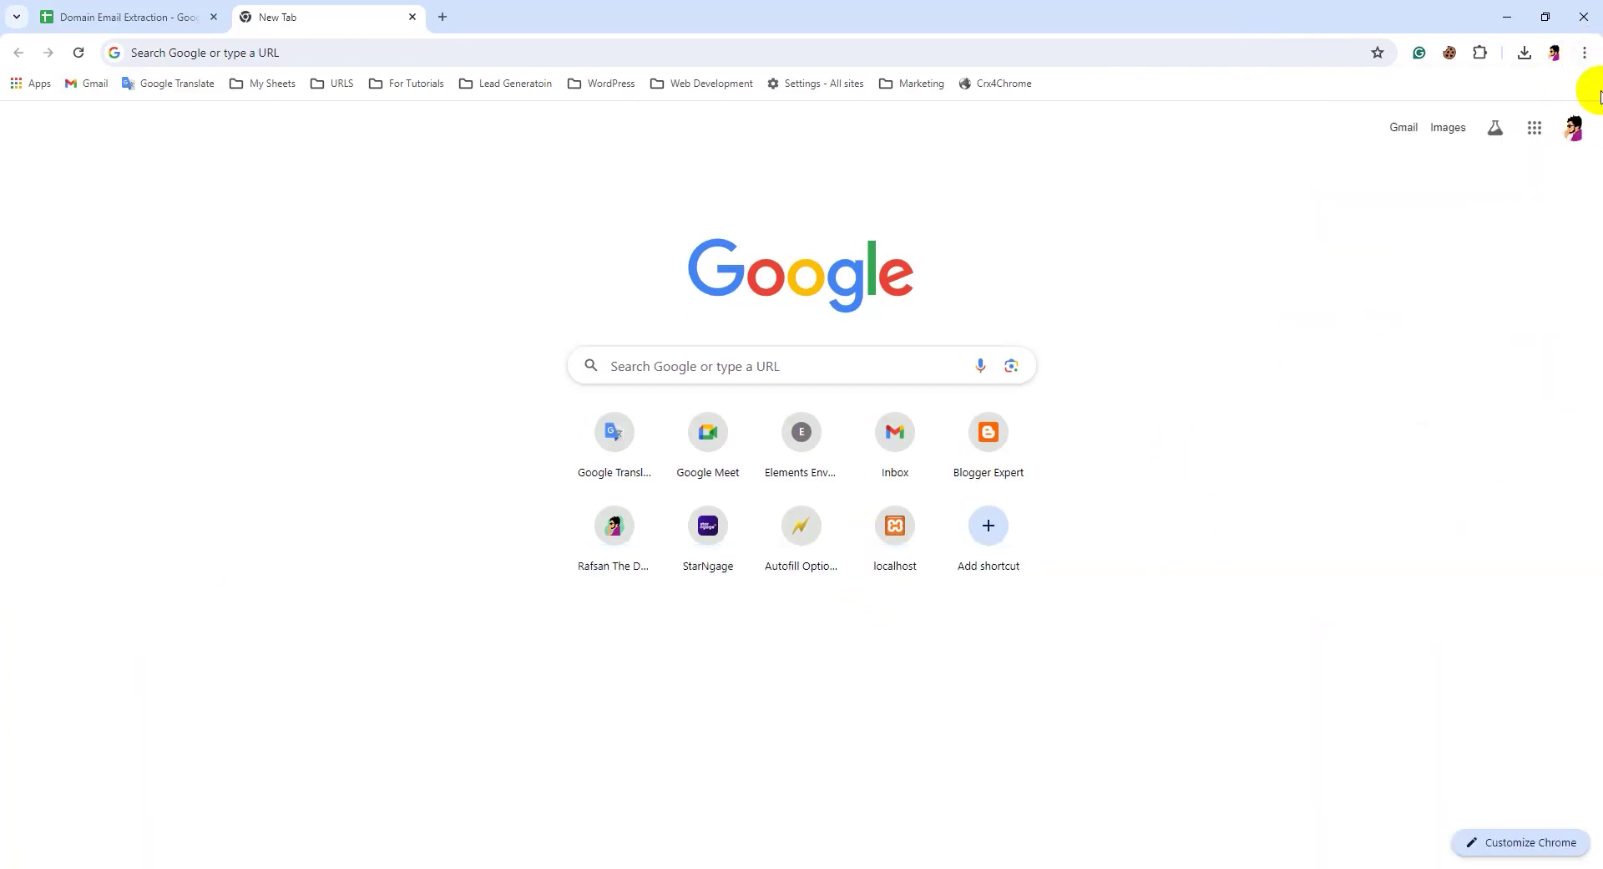
pyautogui.click(1585, 52)
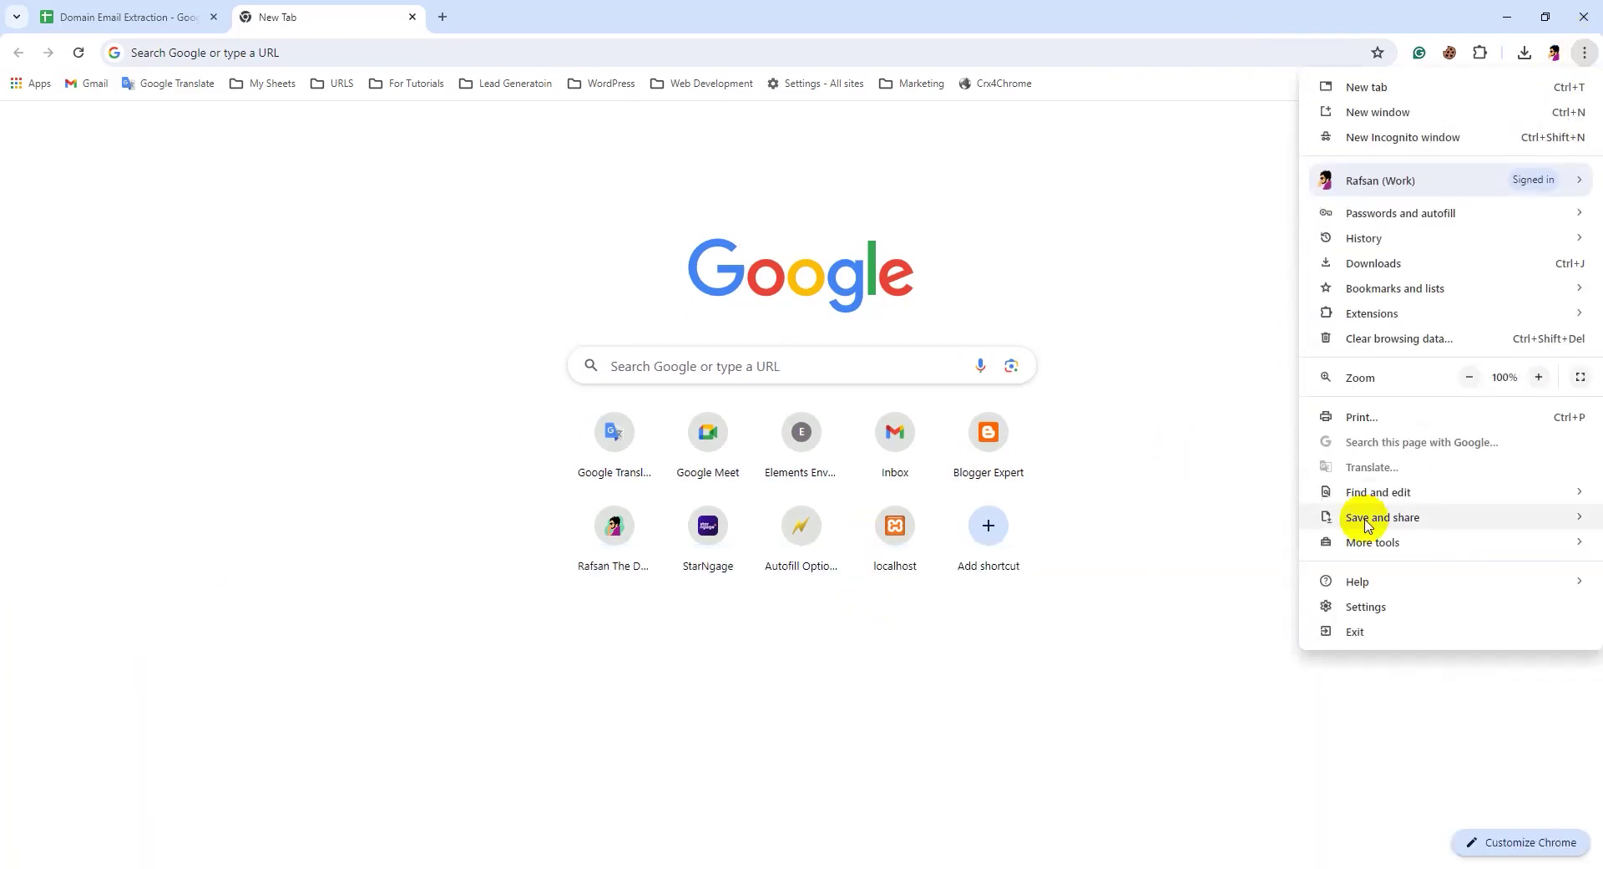
pyautogui.moveTo(1370, 551)
pyautogui.click(1138, 666)
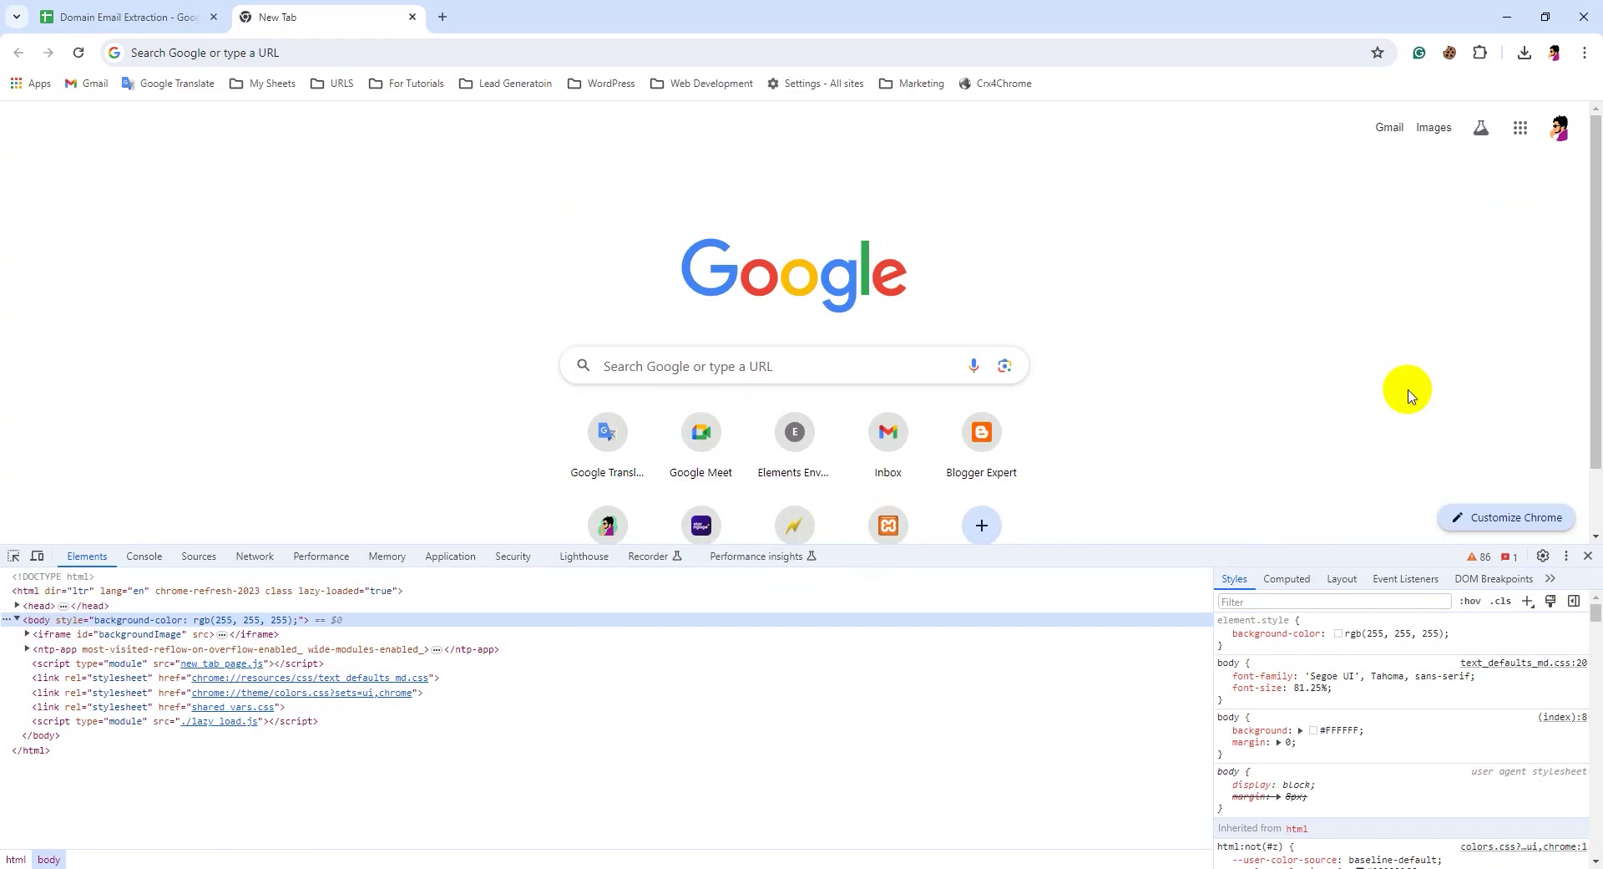
pyautogui.click(1588, 555)
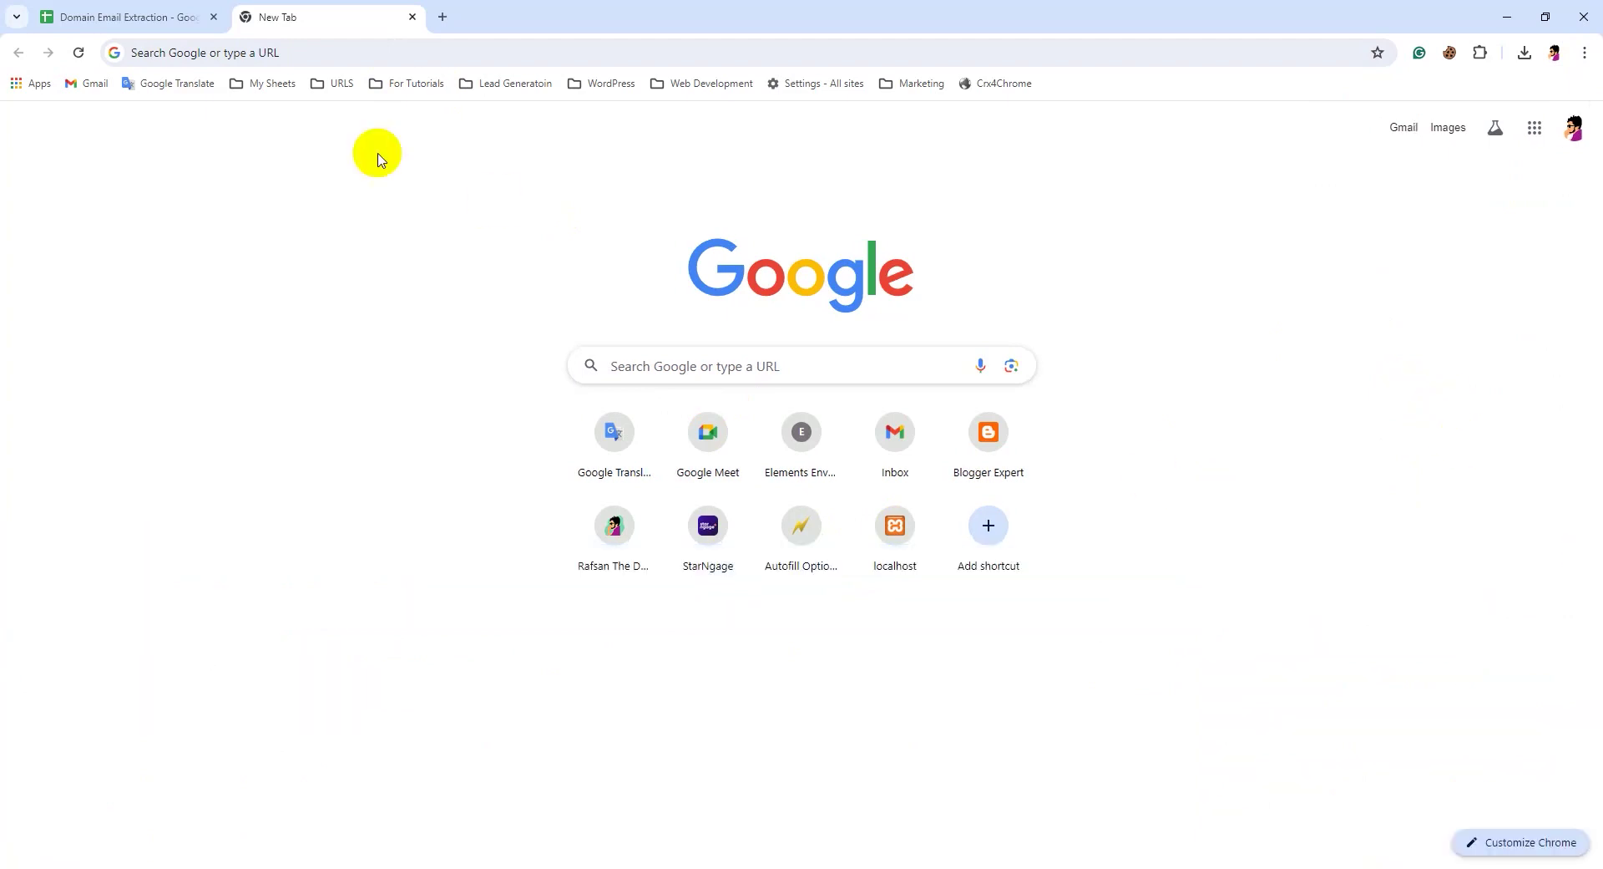
# Load rafsanjane.com and bring up Web Scraper's options for creating a new sitemap in the developer tools
pyautogui.click(219, 46)
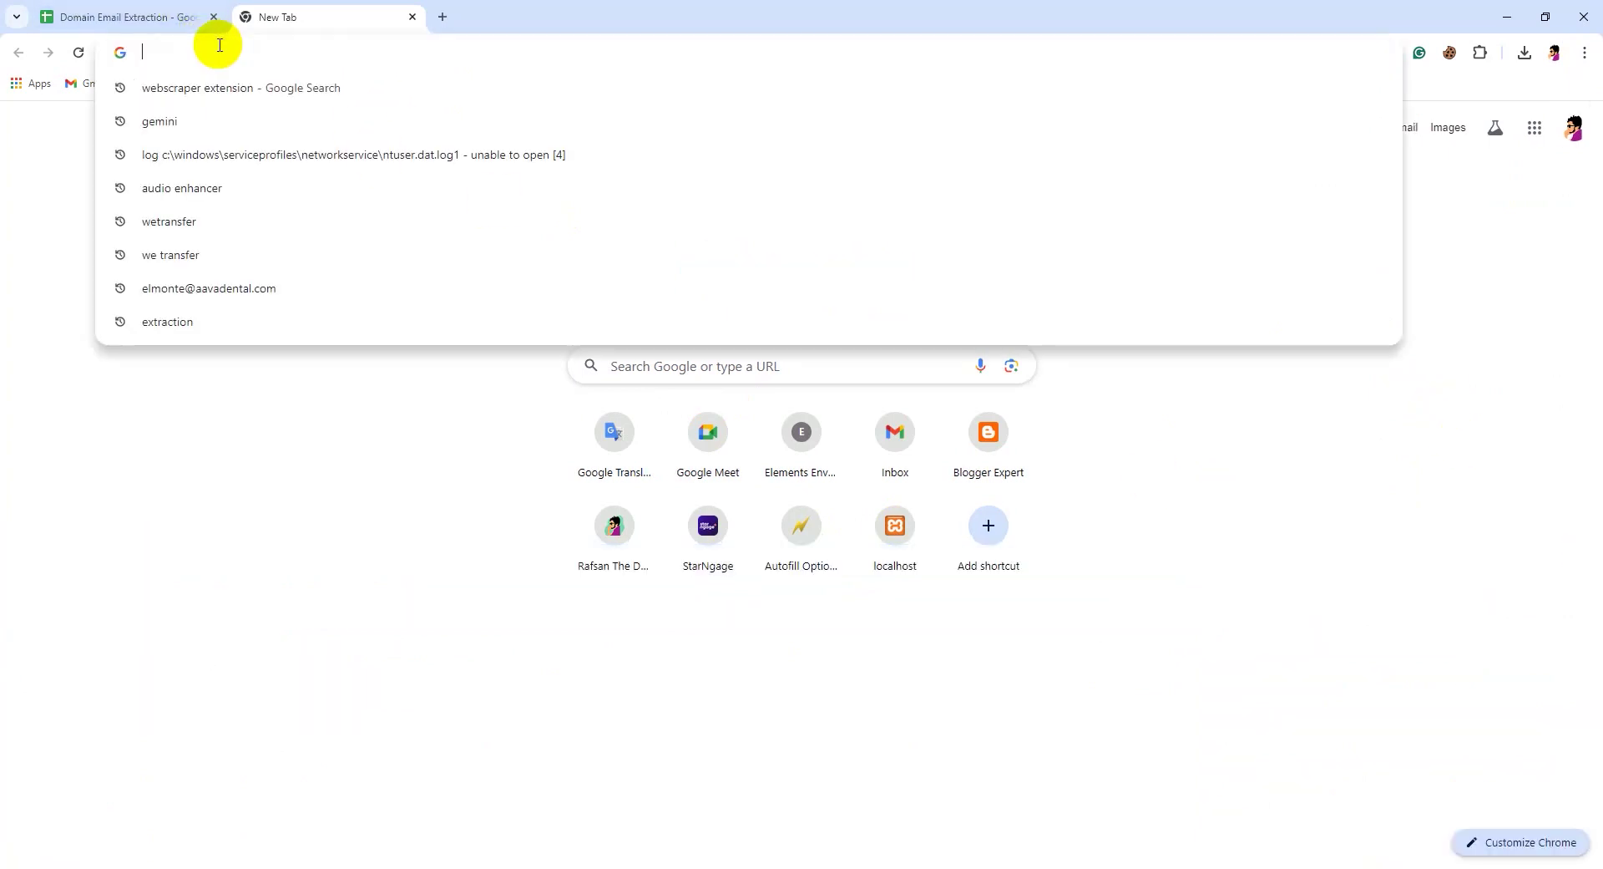
pyautogui.write('raf')
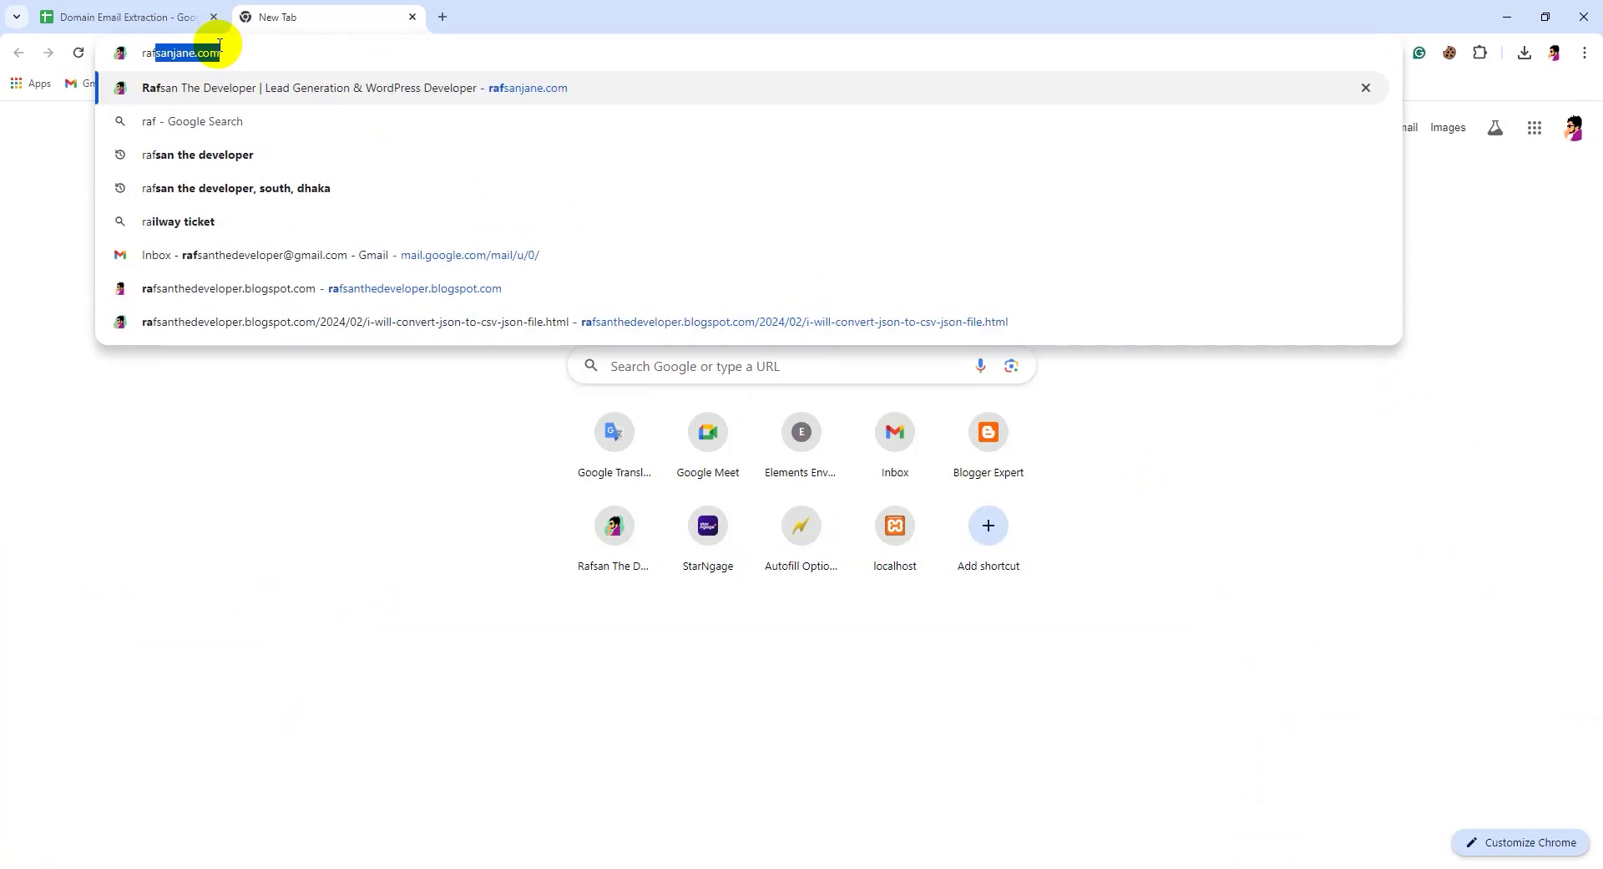
pyautogui.press('Return')
pyautogui.rightClick(632, 211)
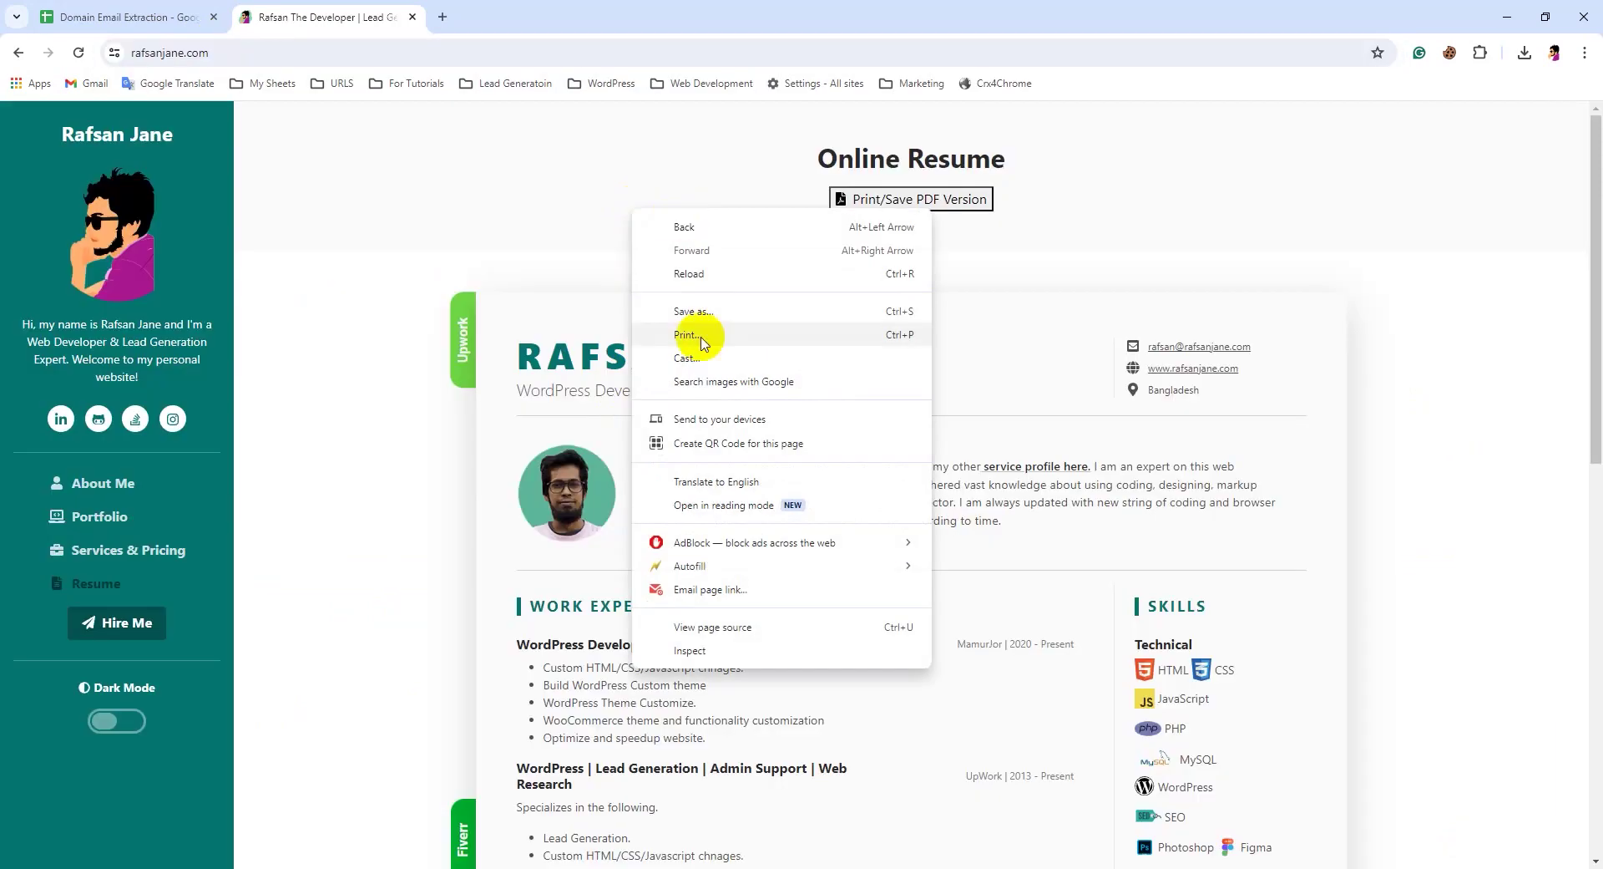
pyautogui.click(712, 650)
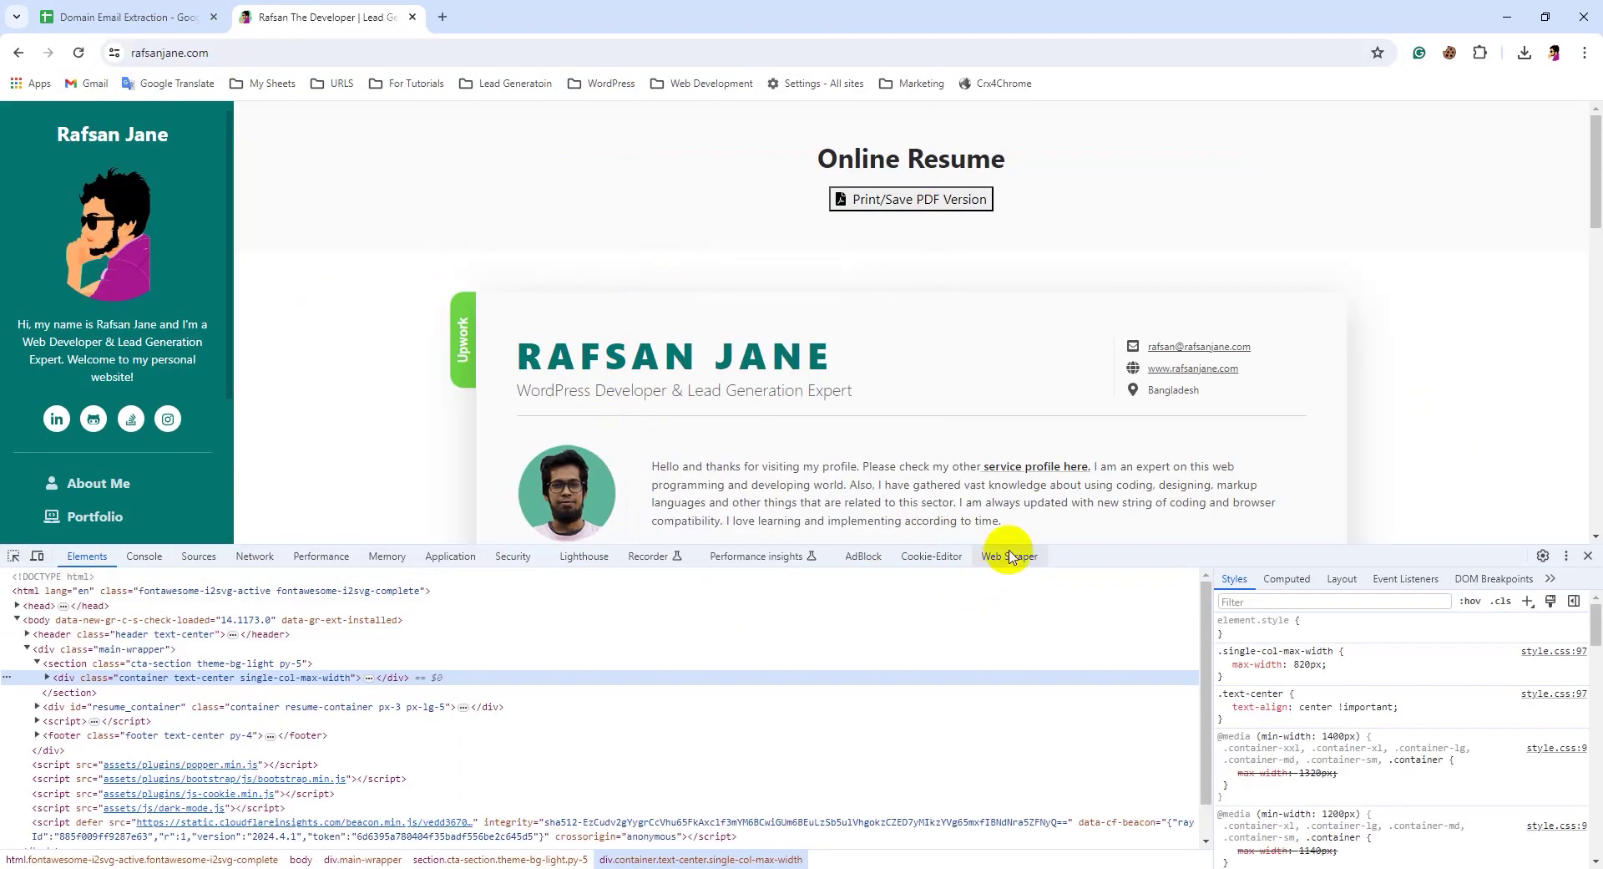
pyautogui.click(1011, 556)
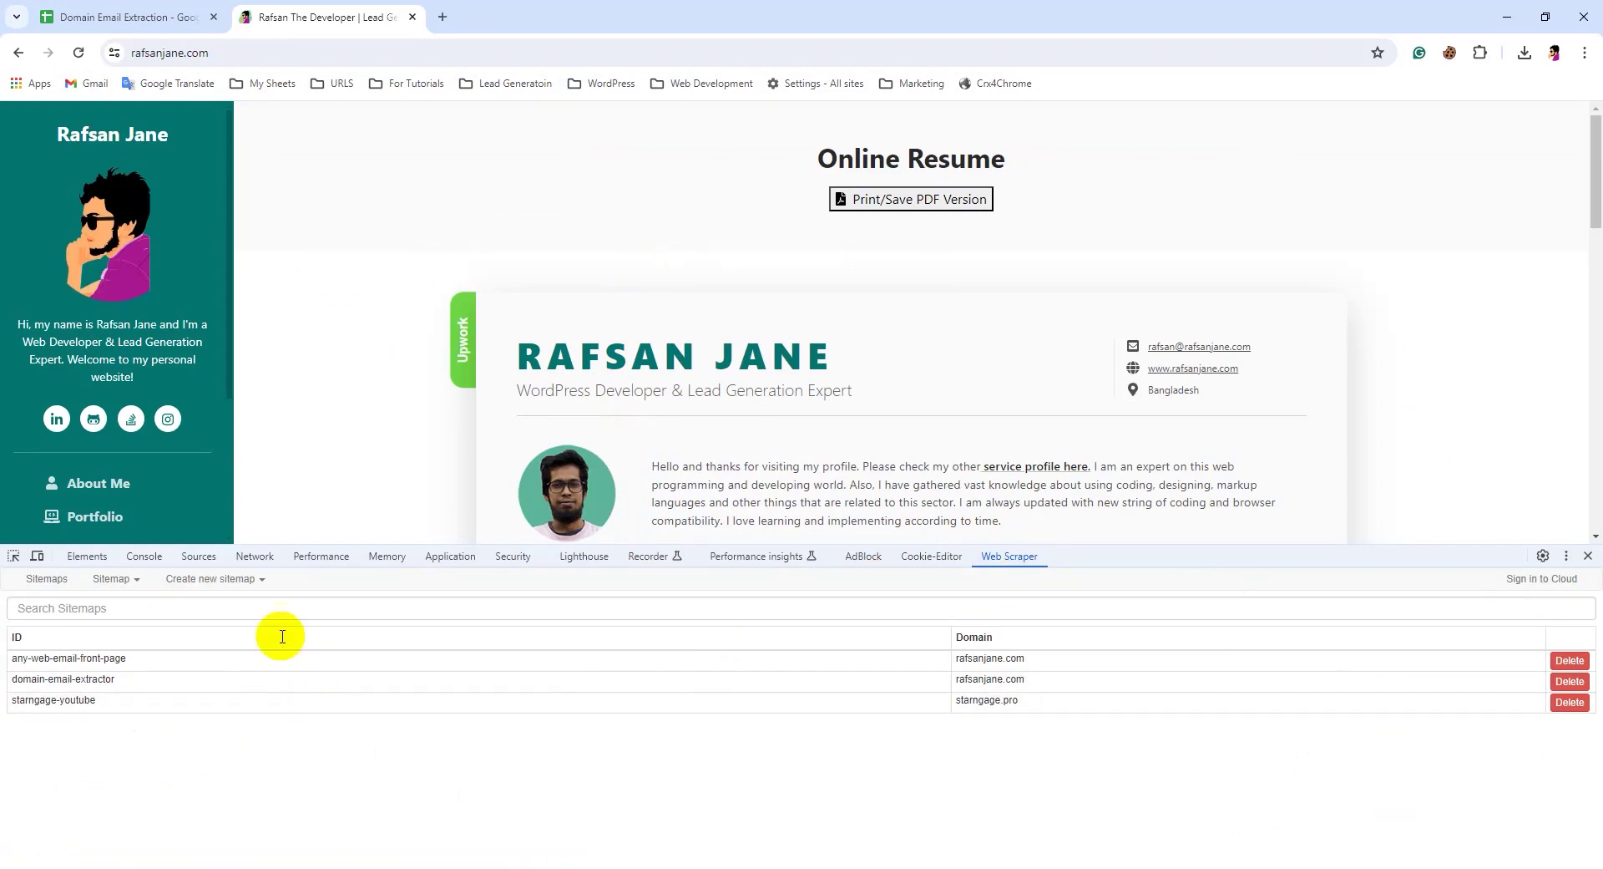
pyautogui.click(211, 578)
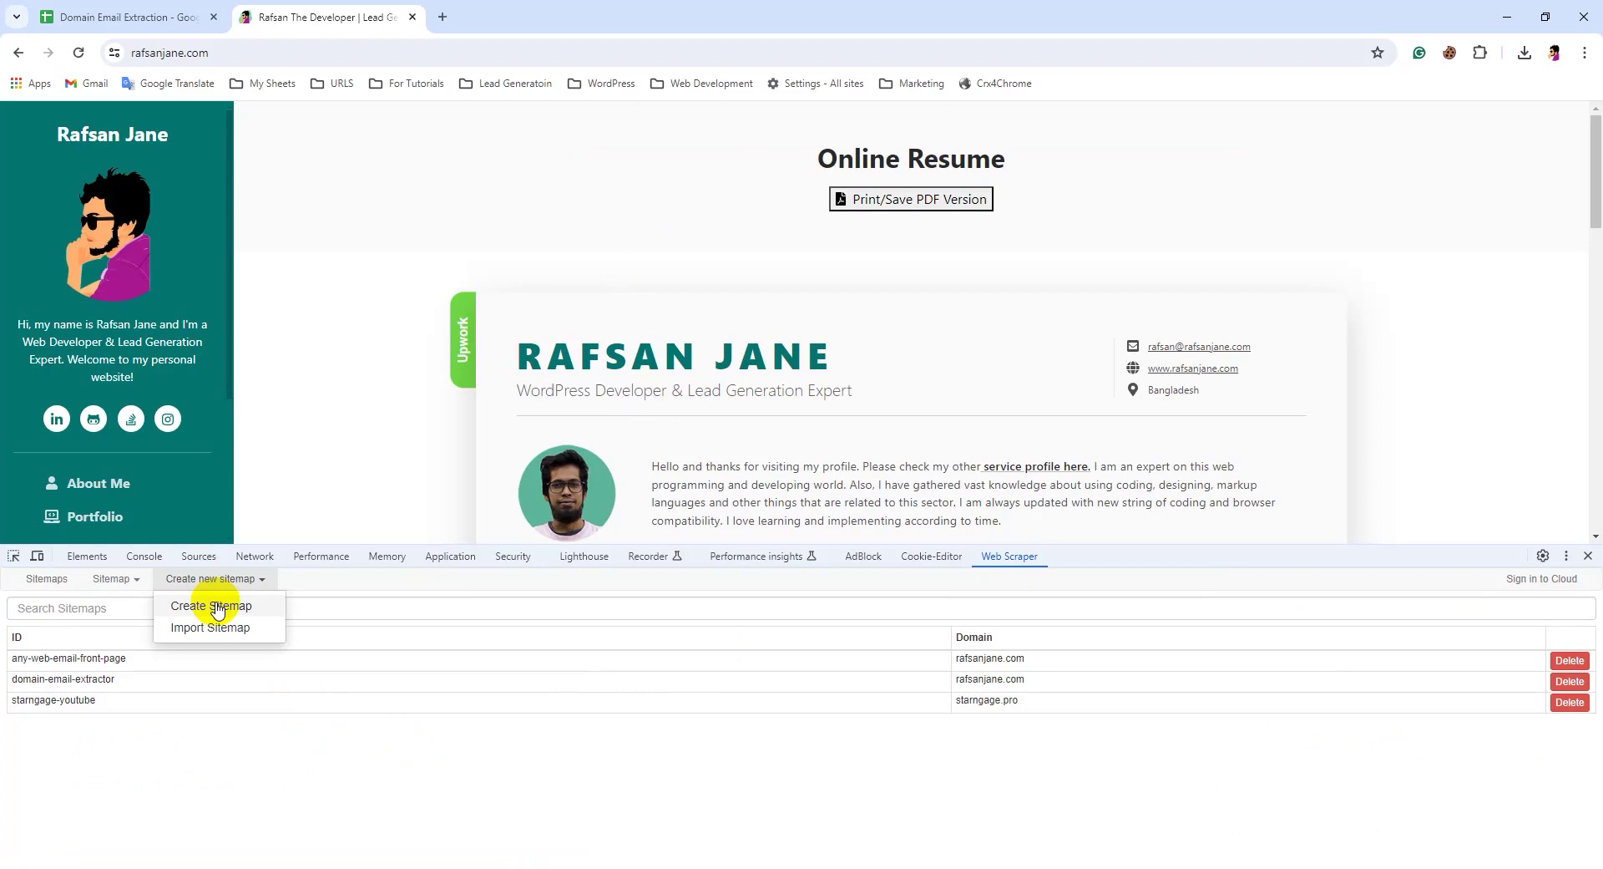
# Examine the loaded page's sidebar, resume sections and contact details for content that could be scraped
pyautogui.scroll(-4, 608, 321)
pyautogui.scroll(4, 608, 322)
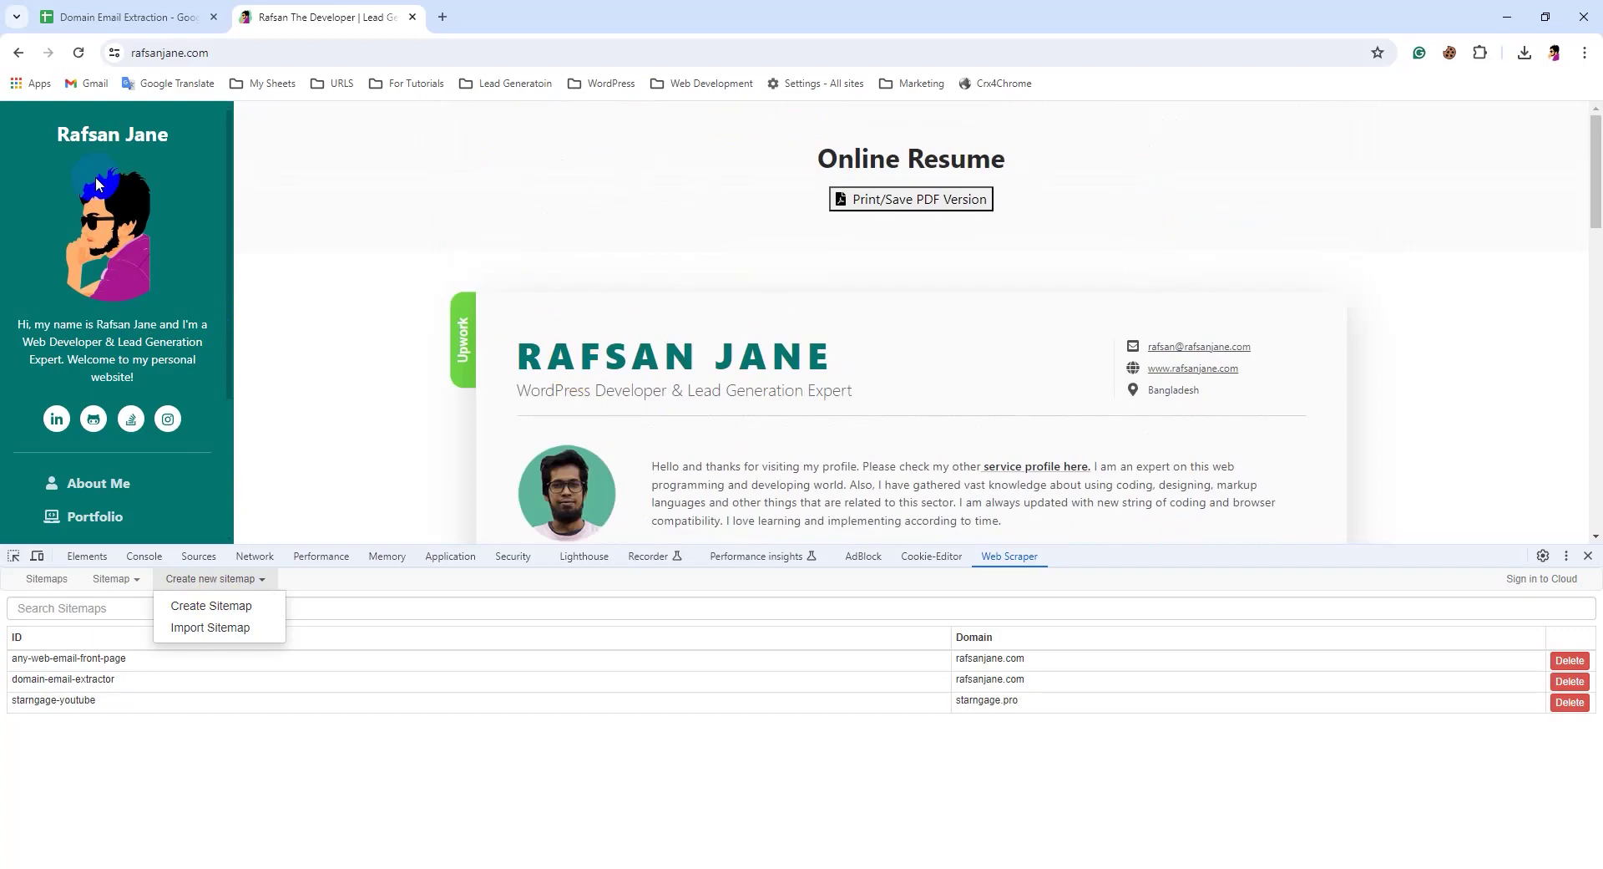
pyautogui.moveTo(52, 133); pyautogui.dragTo(230, 194)
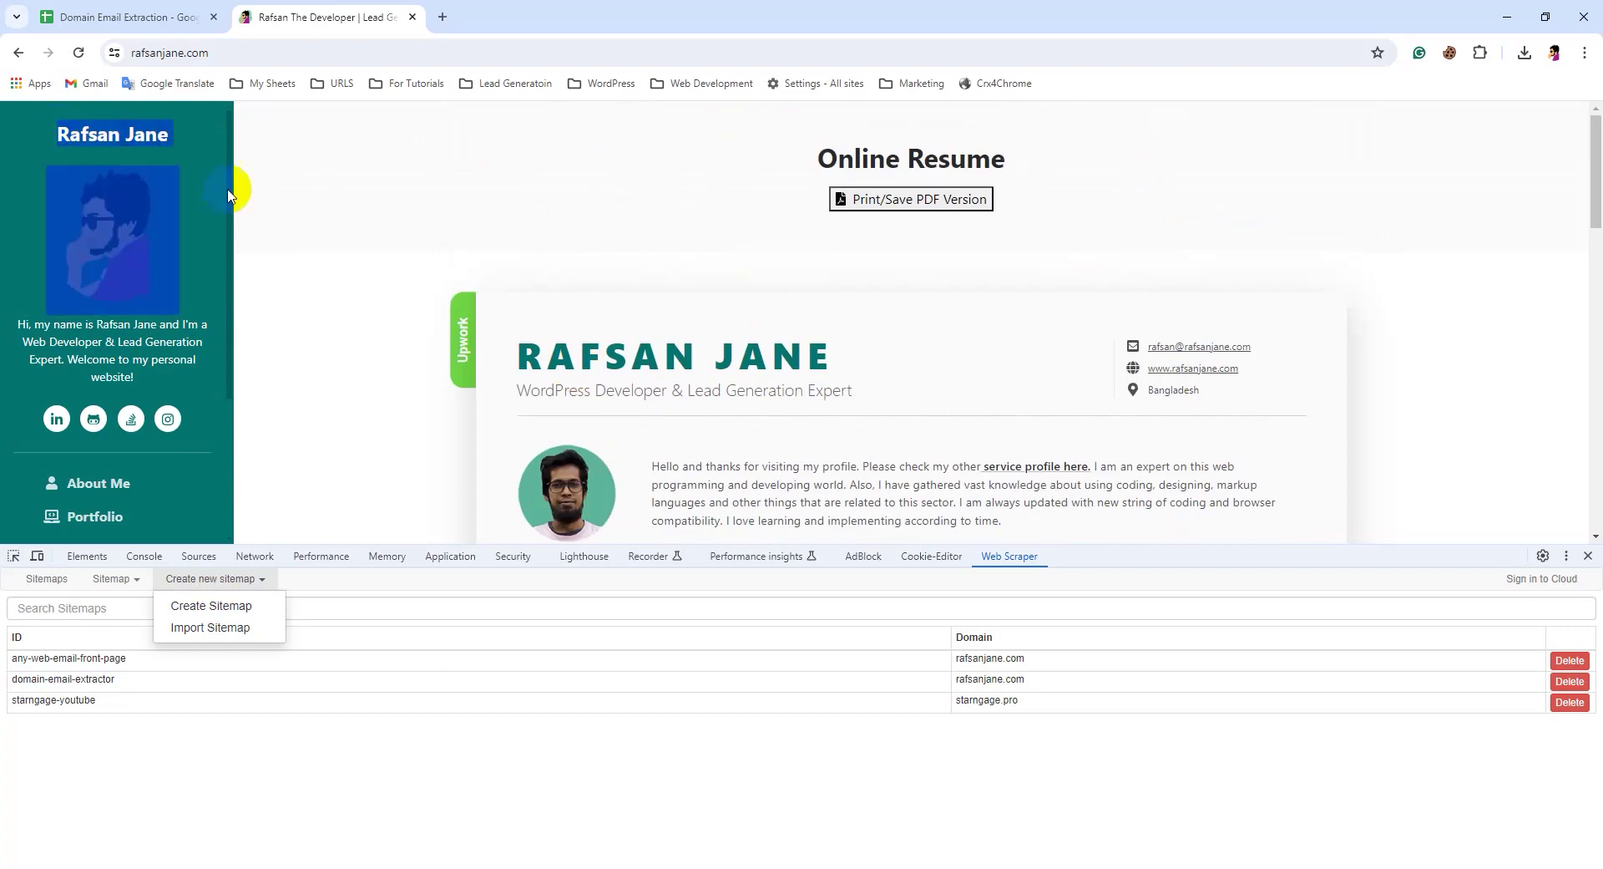
pyautogui.moveTo(35, 324); pyautogui.dragTo(117, 359)
pyautogui.scroll(-1, 39, 337)
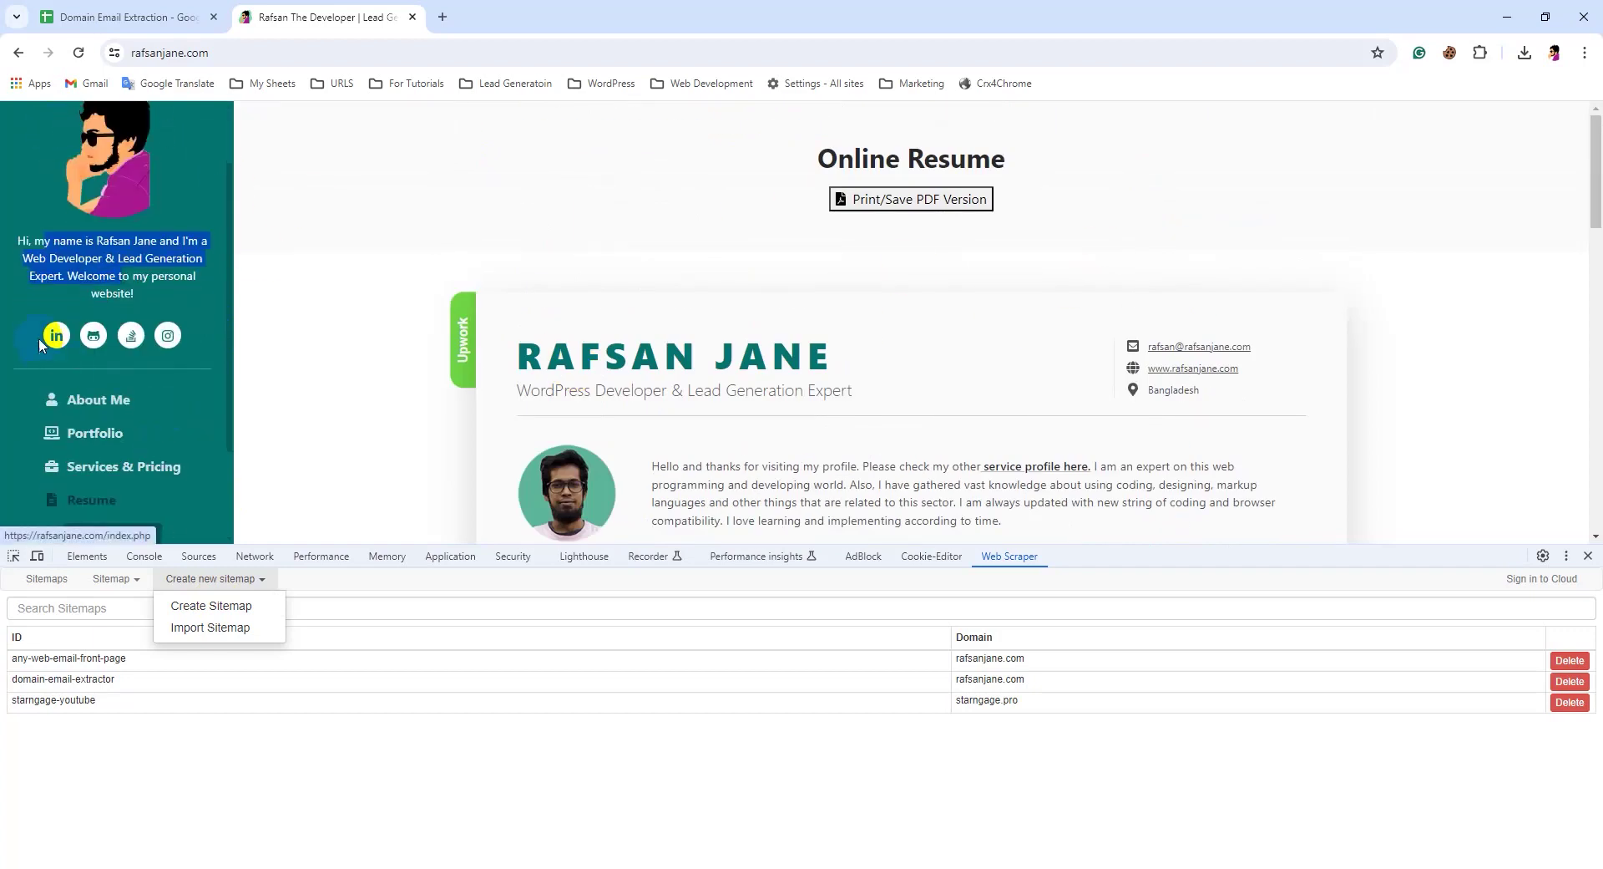
pyautogui.scroll(-2, 108, 400)
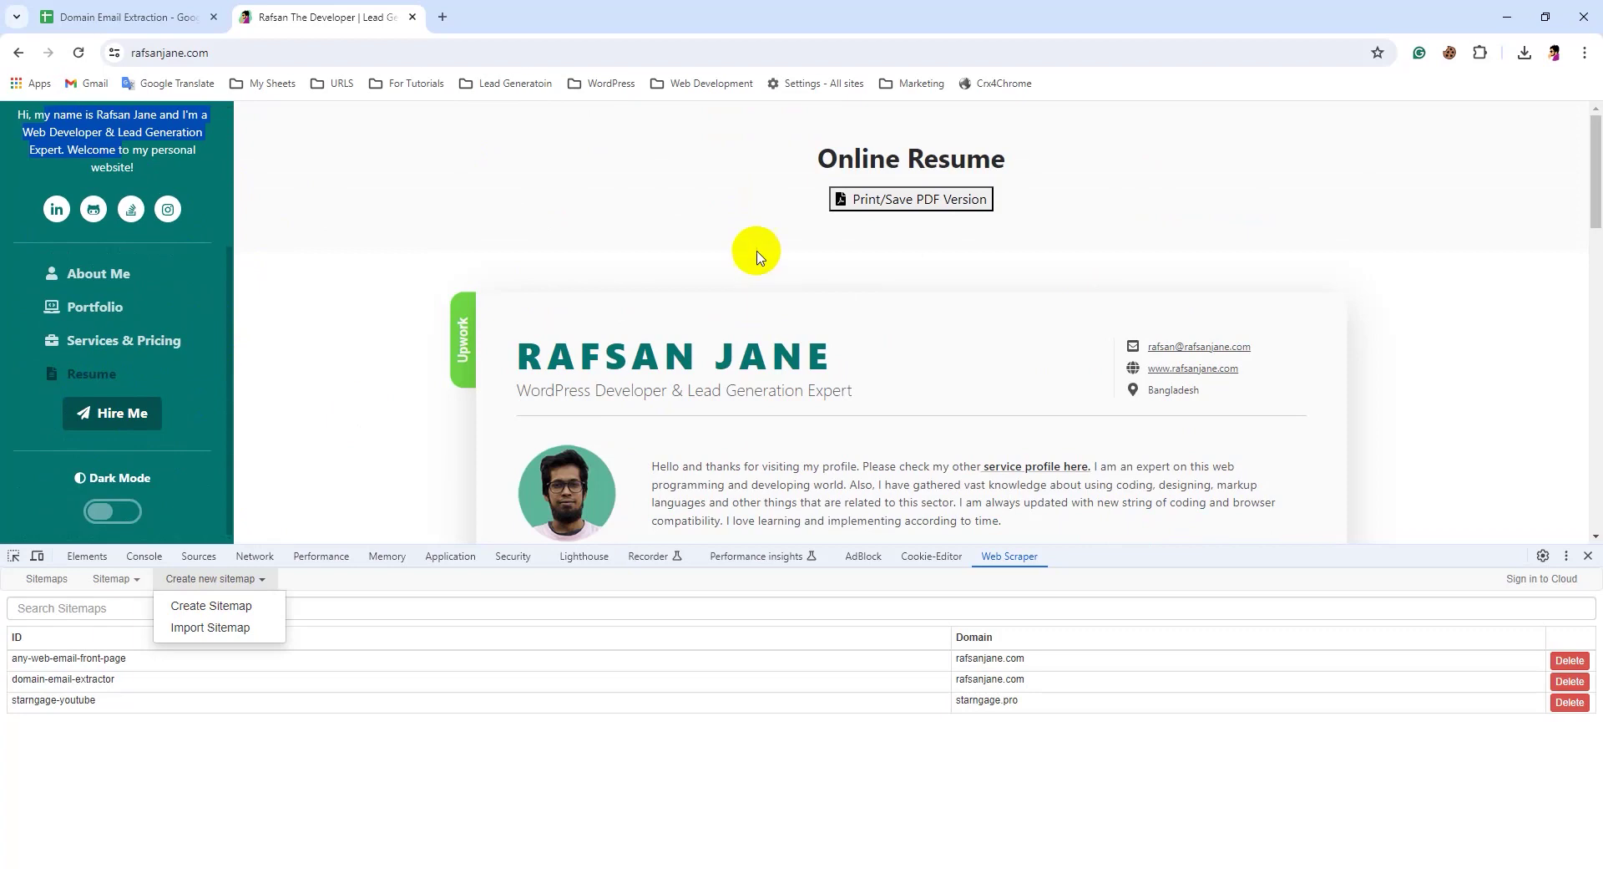
pyautogui.scroll(-9, 704, 321)
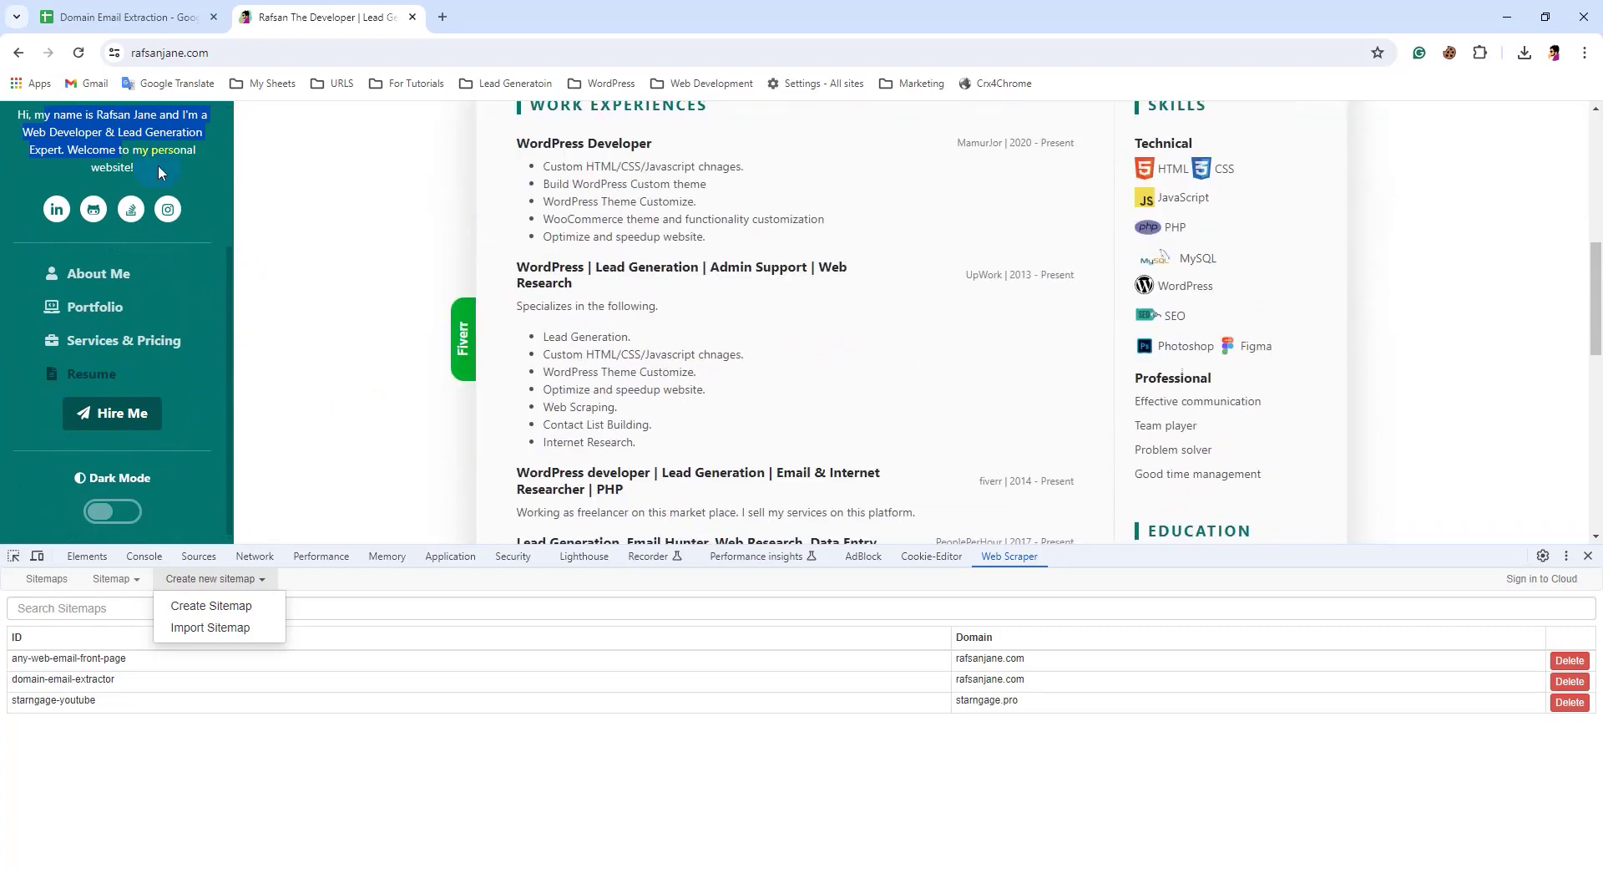
pyautogui.scroll(3, 543, 317)
pyautogui.moveTo(652, 215); pyautogui.dragTo(840, 323)
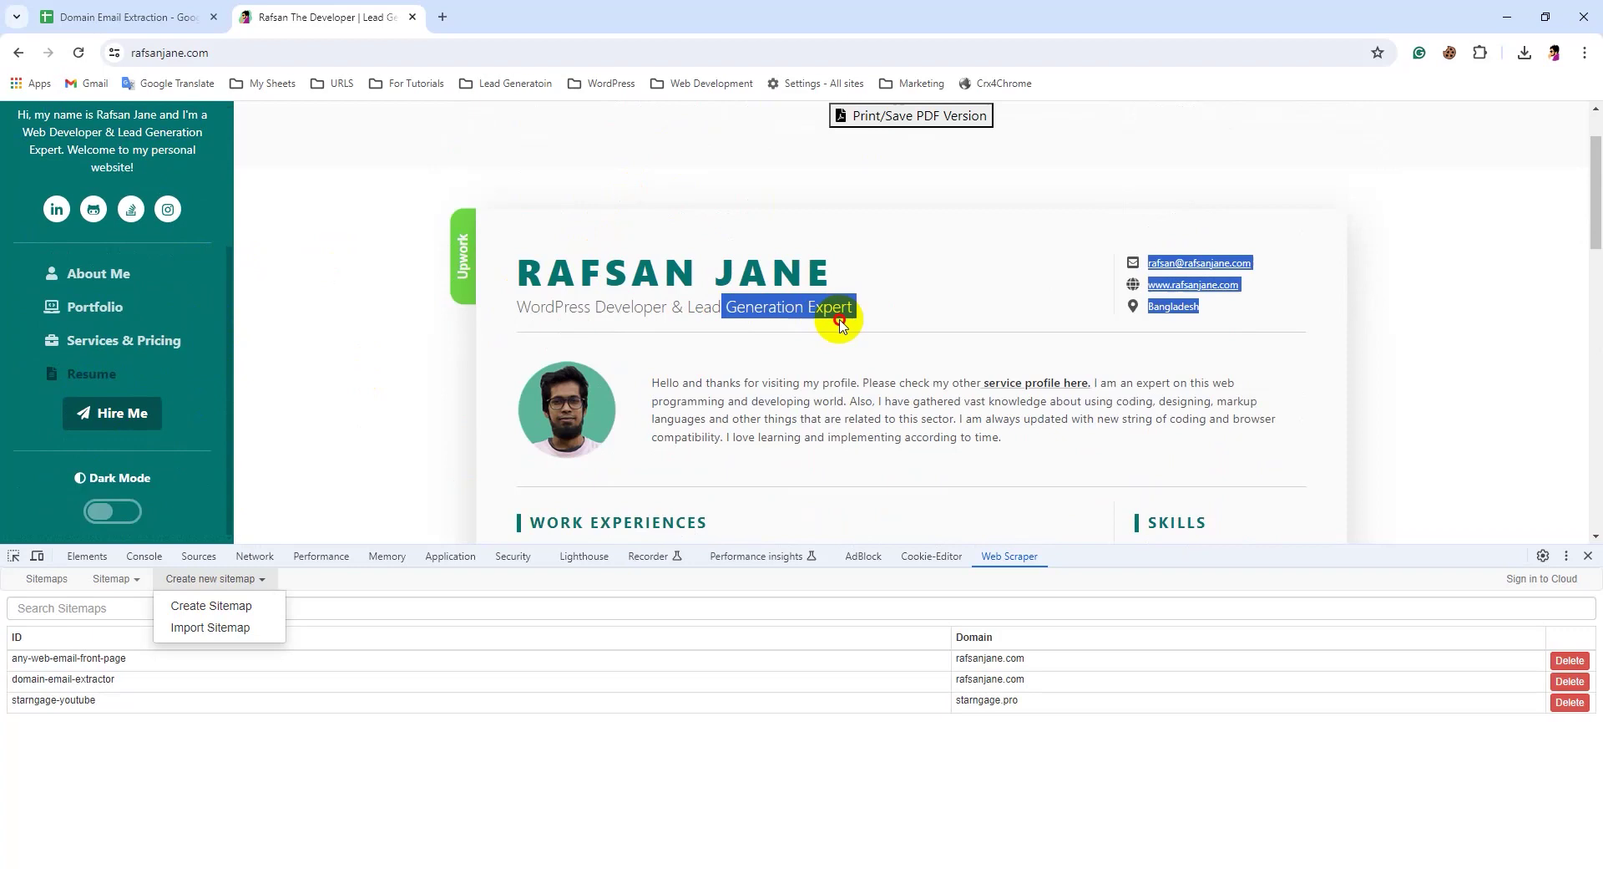
pyautogui.click(1270, 261)
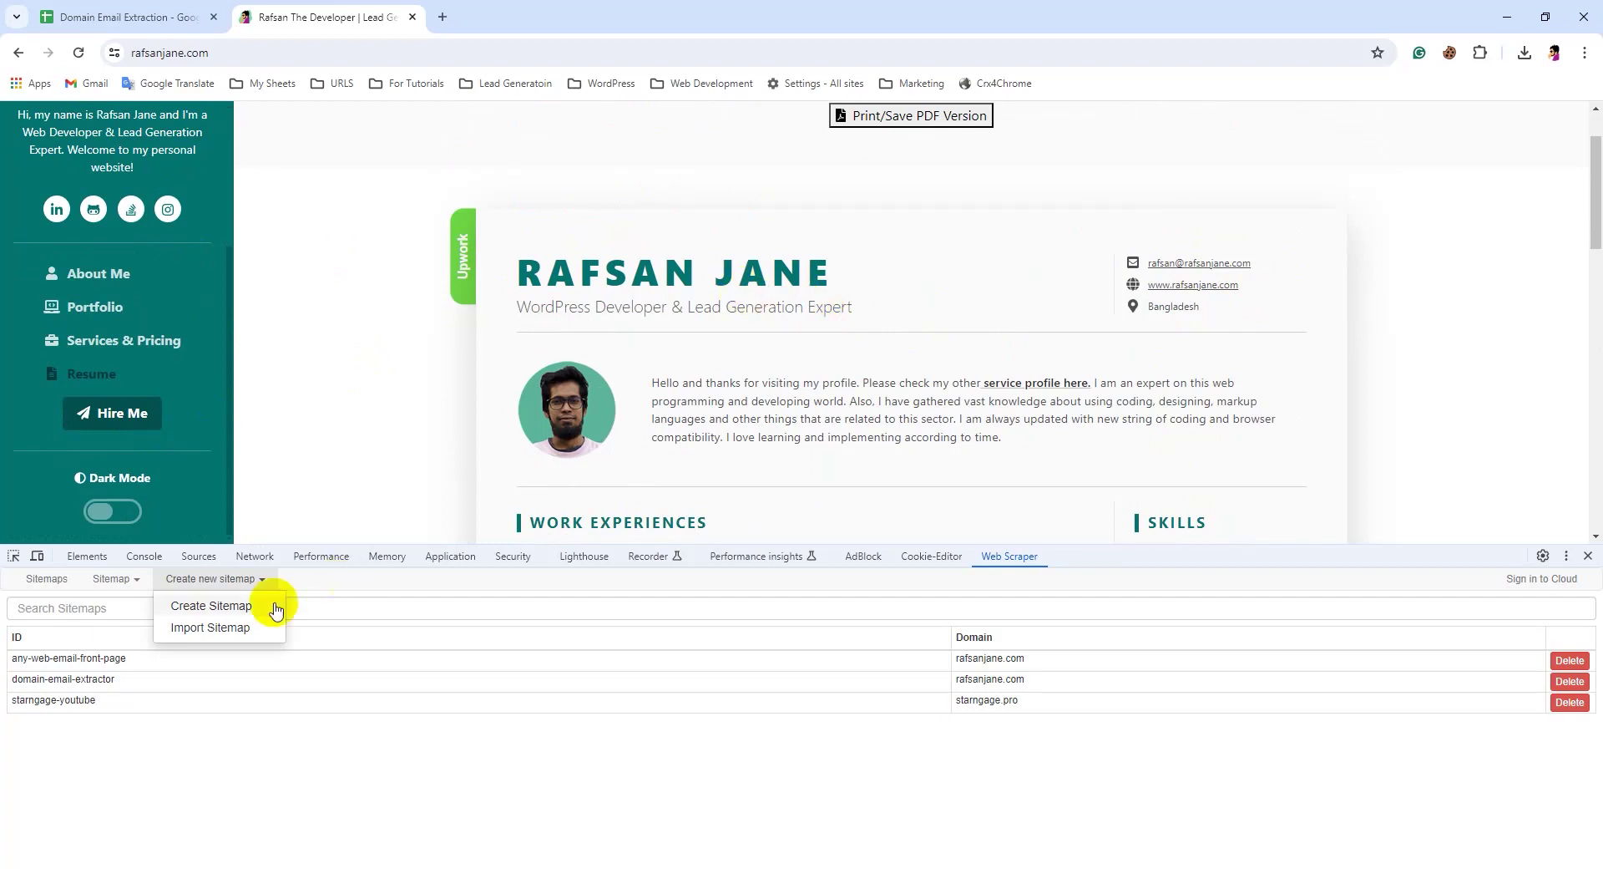
# Start a new sitemap and name it domain-email-extractor1
pyautogui.click(208, 610)
pyautogui.click(211, 606)
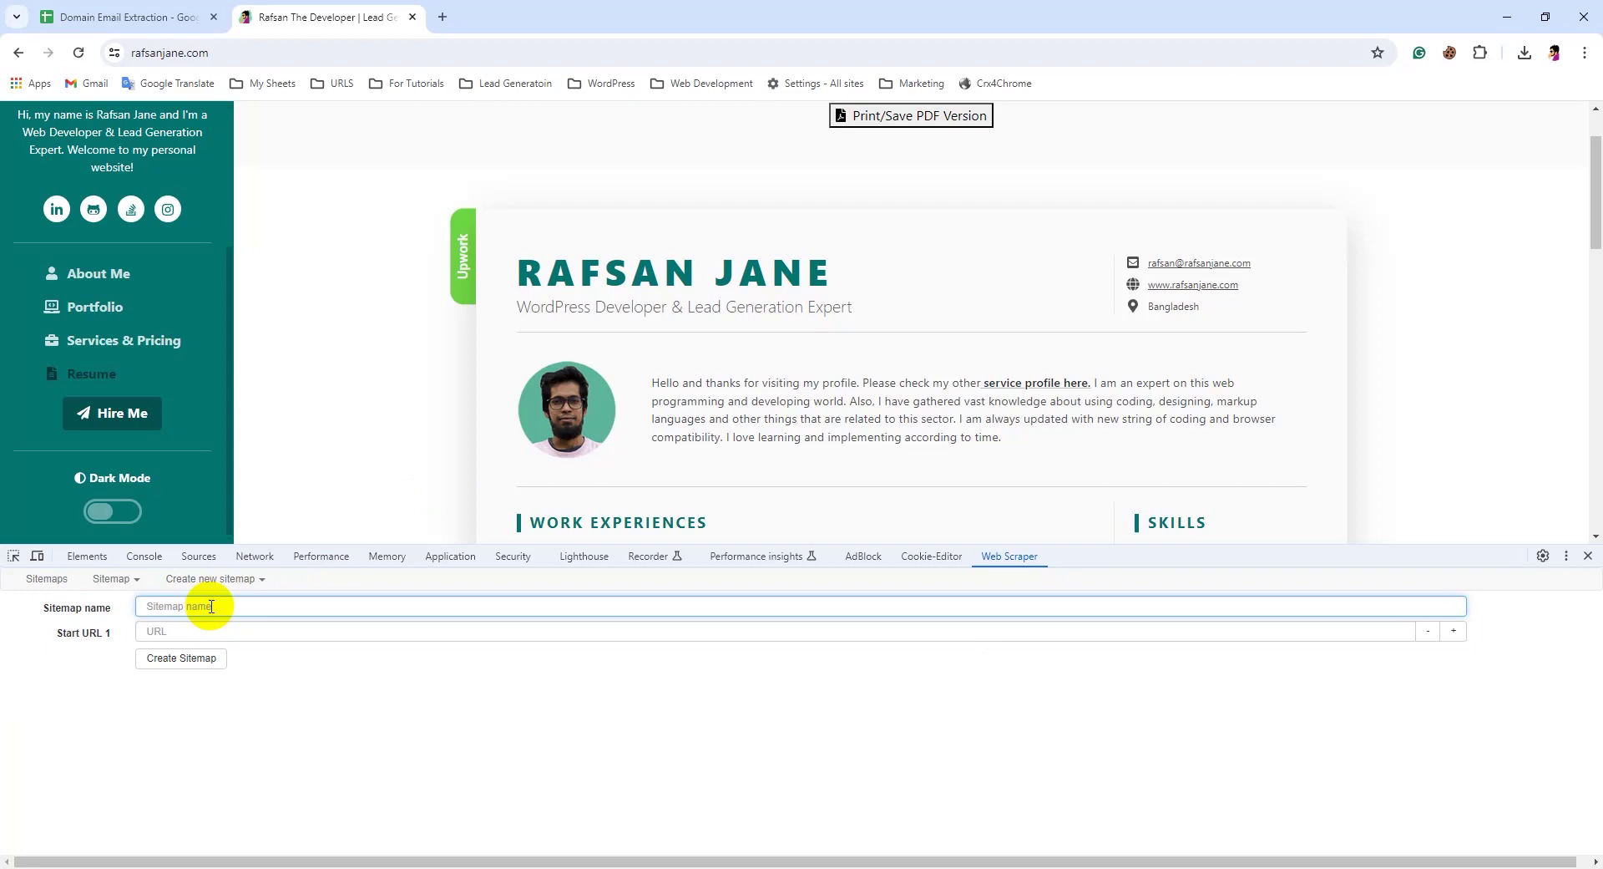
pyautogui.write('domain')
pyautogui.write('-email-extractor')
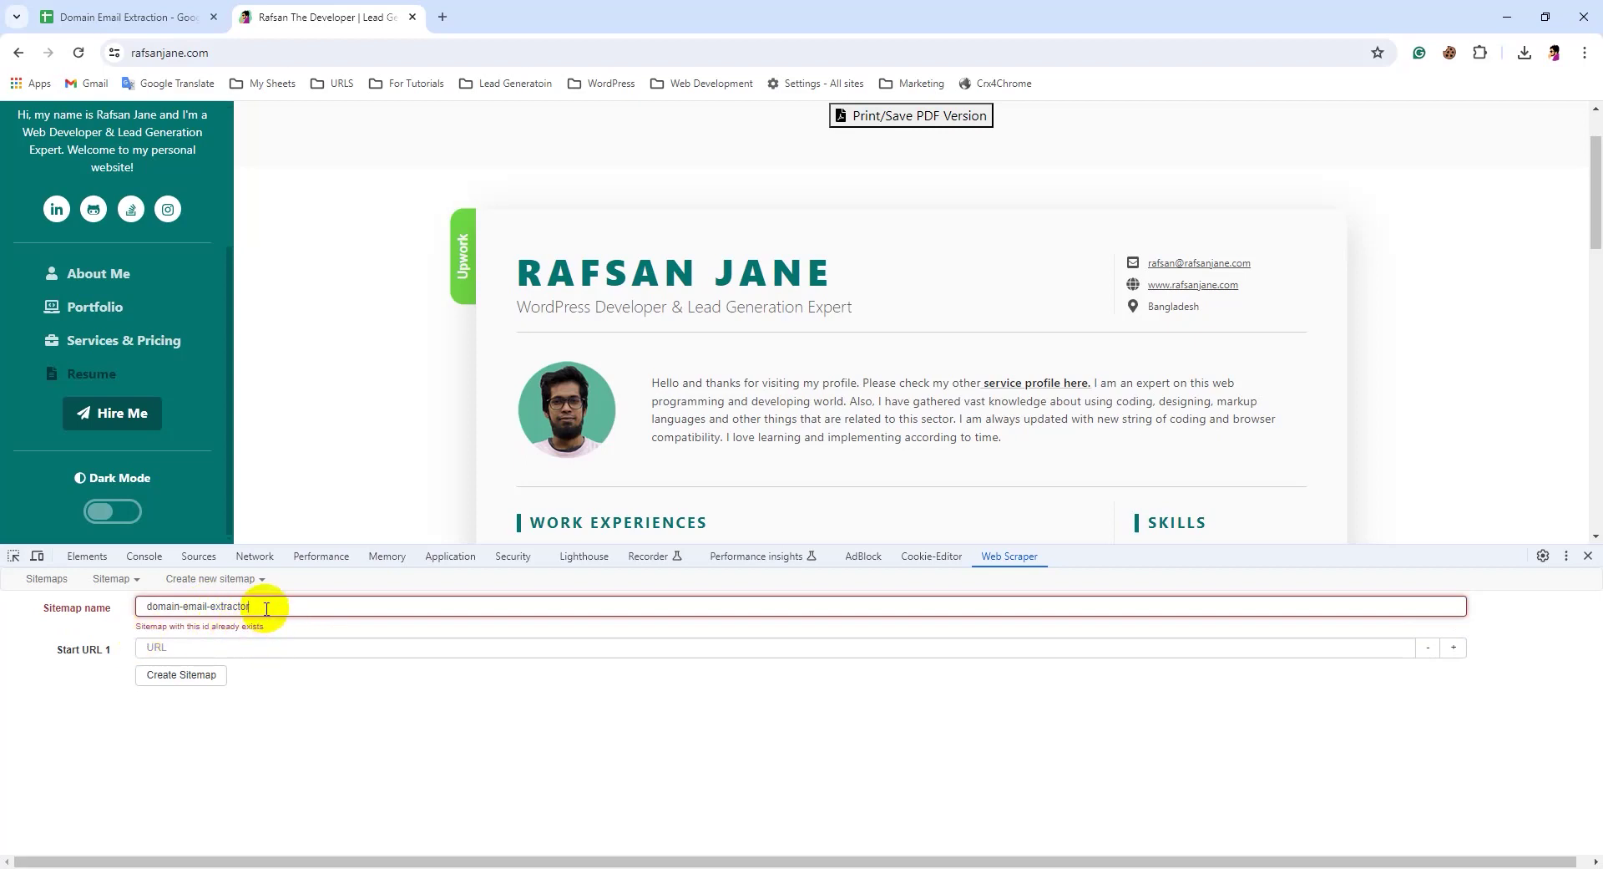
pyautogui.write('1')
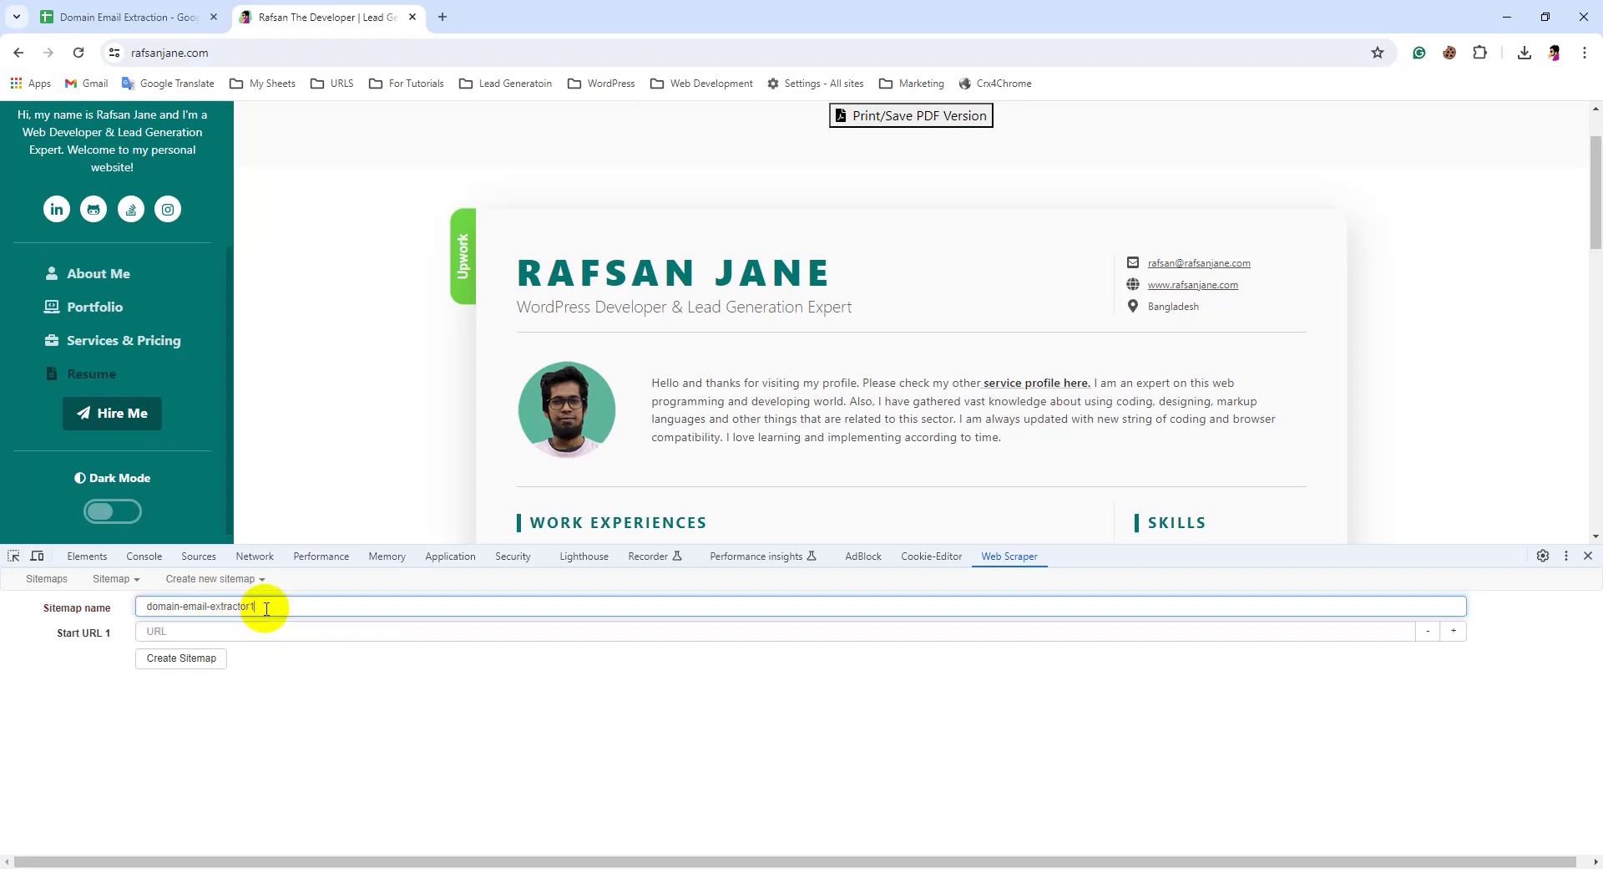
pyautogui.click(168, 632)
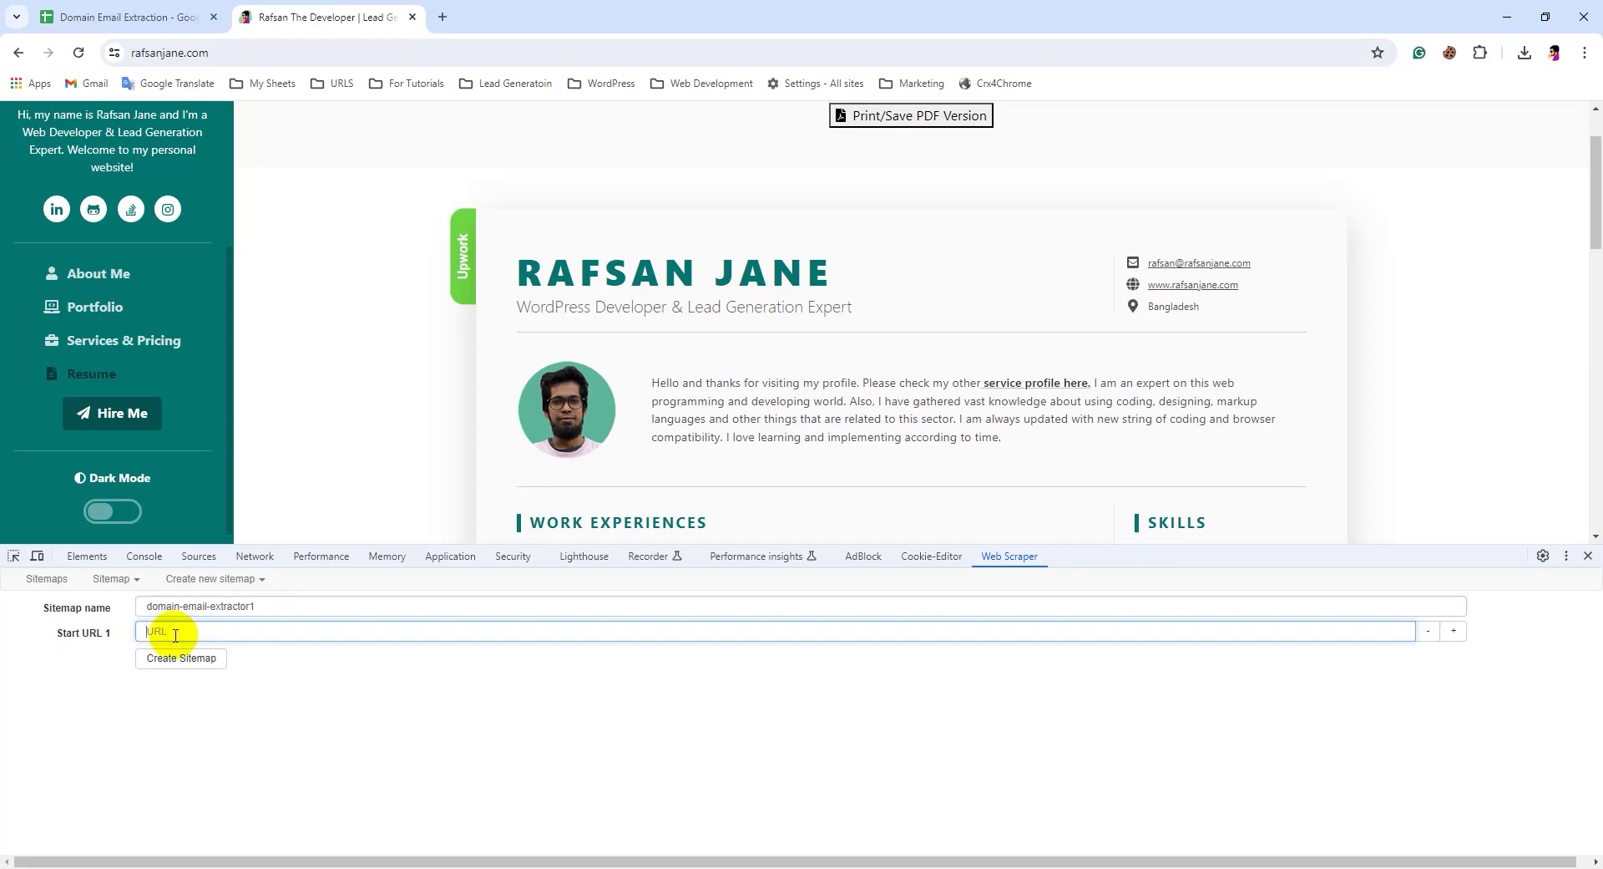
pyautogui.click(306, 51)
pyautogui.hotkey('ctrl', 'c')
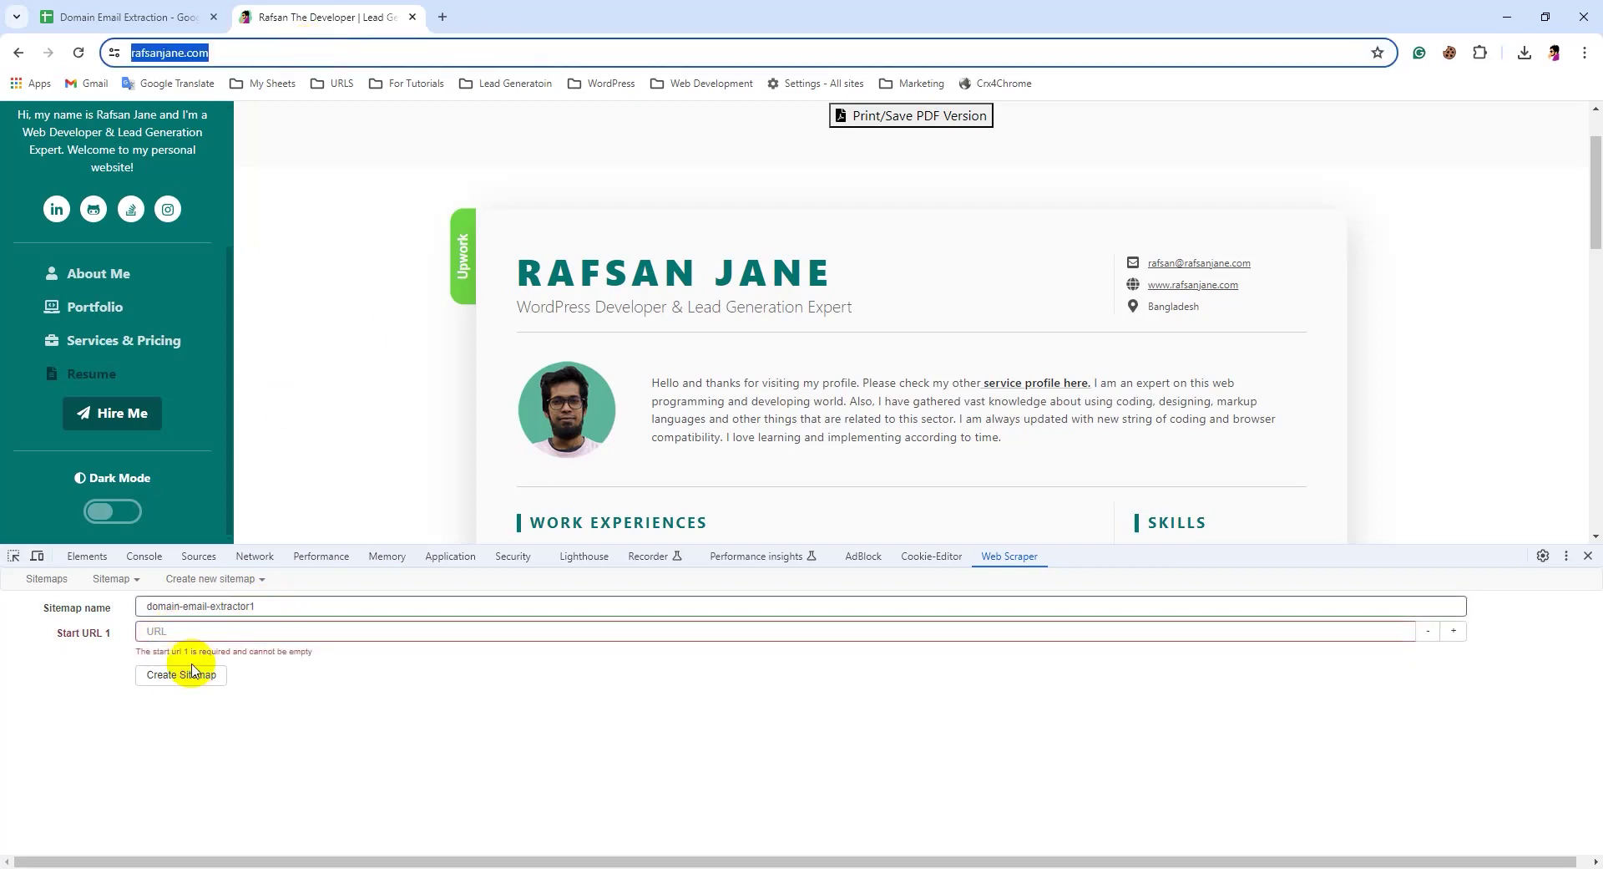
pyautogui.click(177, 633)
pyautogui.hotkey('ctrl', 'v')
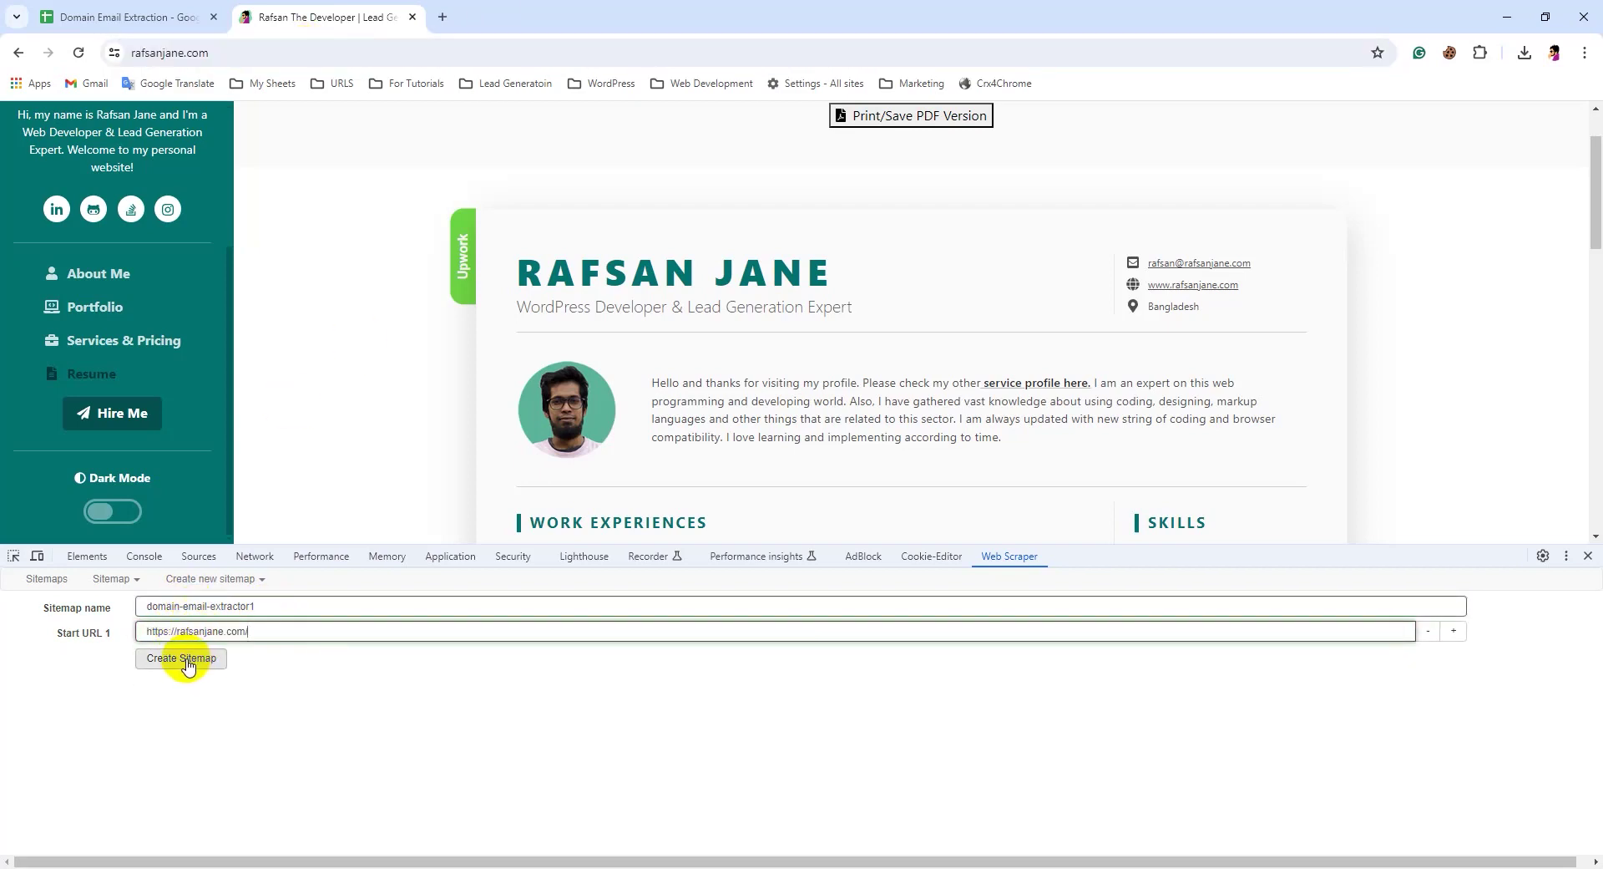
pyautogui.click(185, 664)
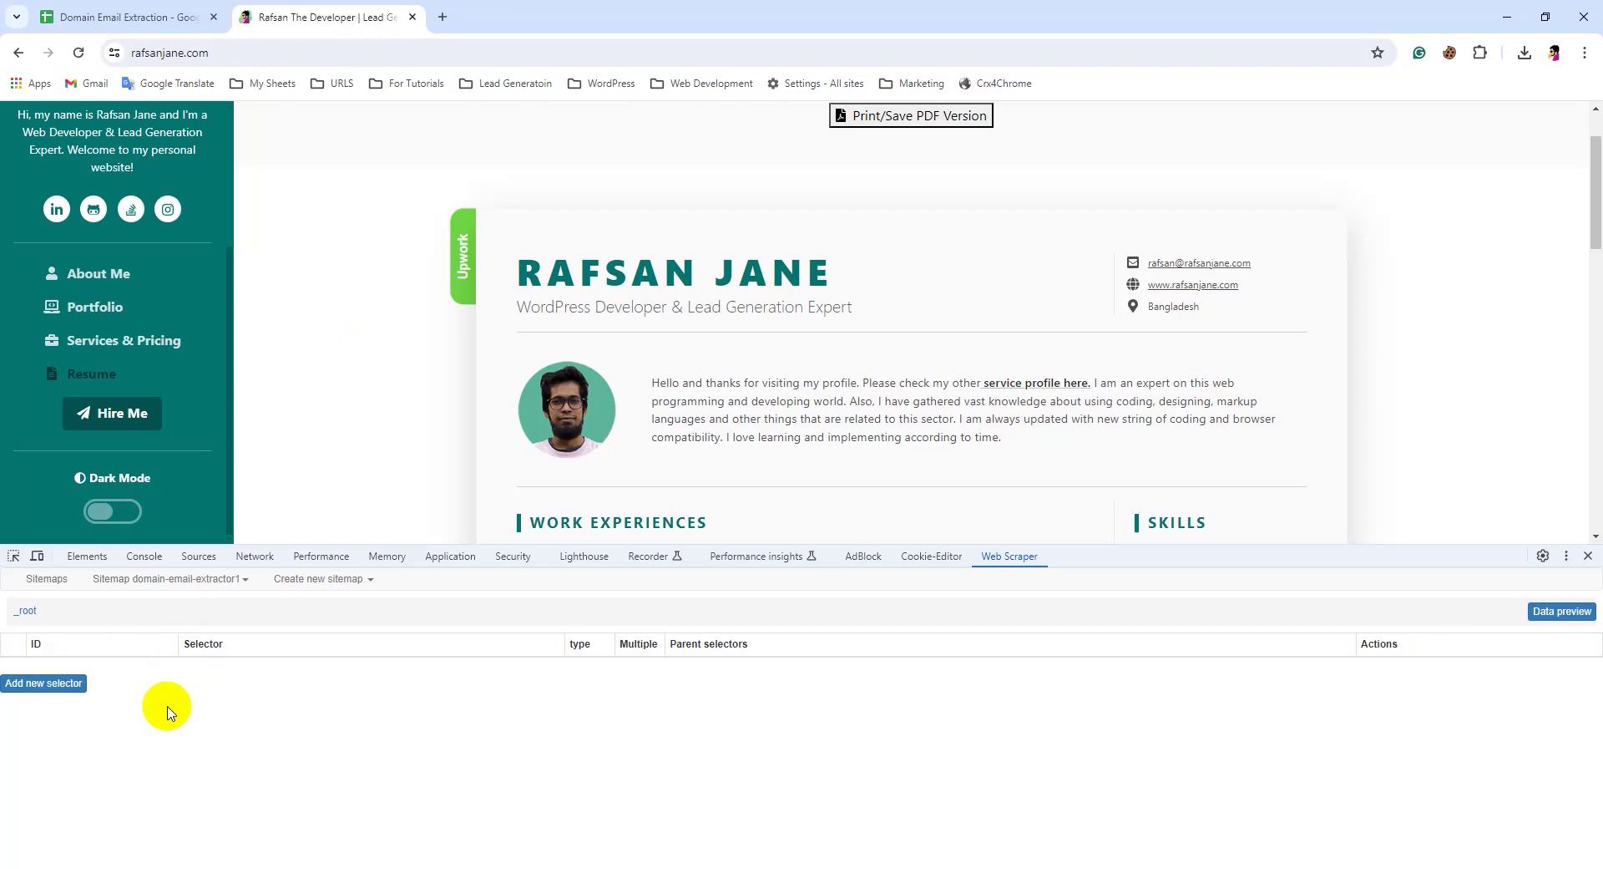
# Add a new selector to the sitemap root and give it the id Email
pyautogui.click(50, 683)
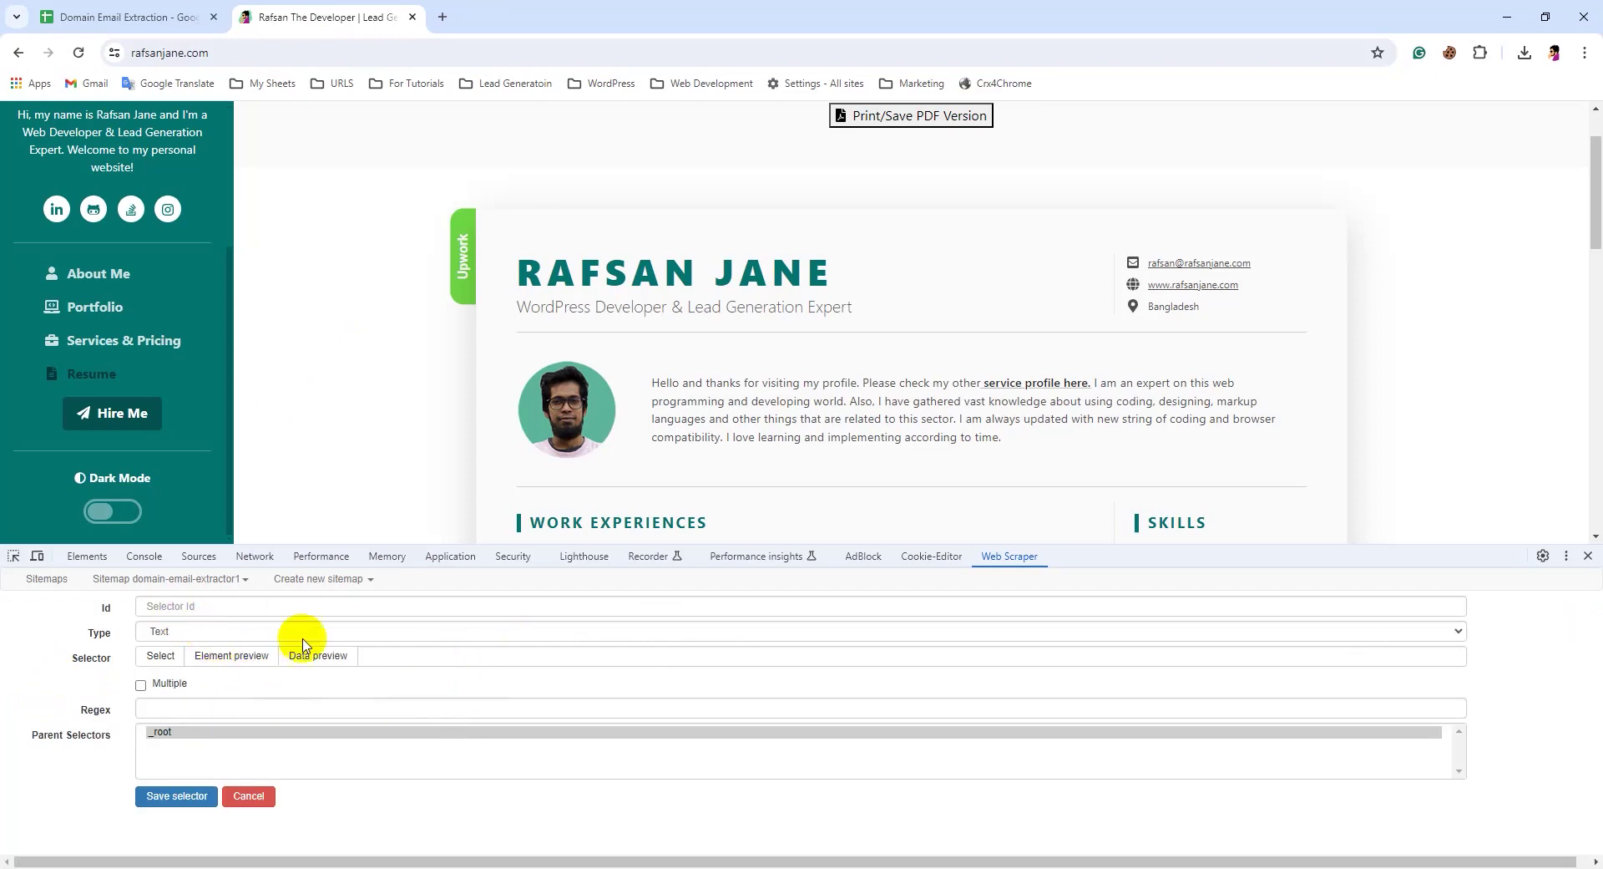
pyautogui.click(165, 607)
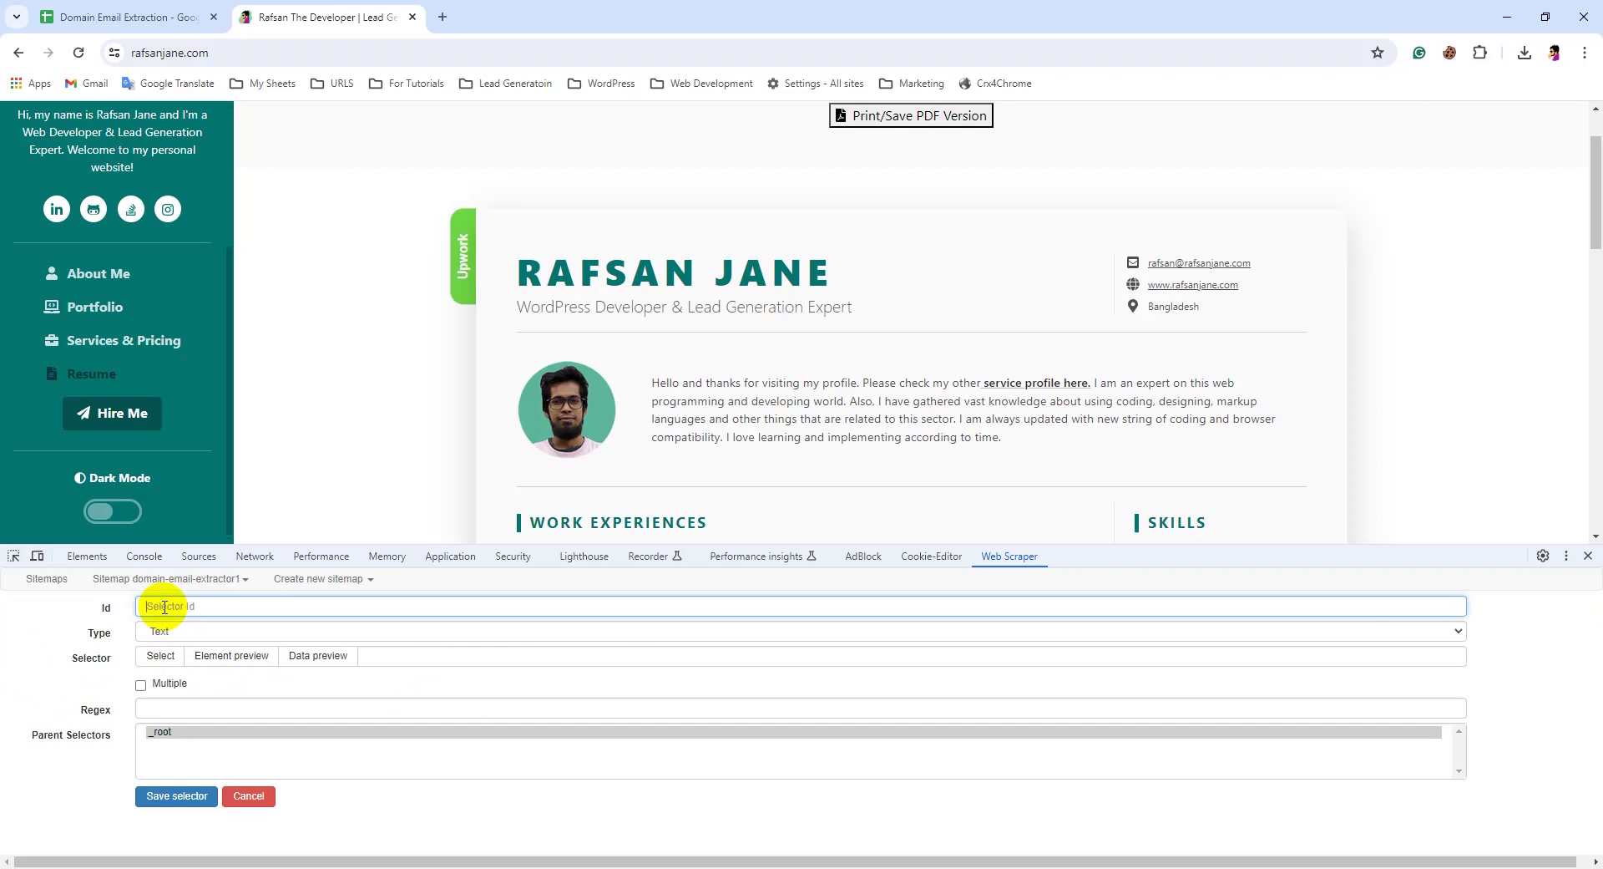
pyautogui.write('Email')
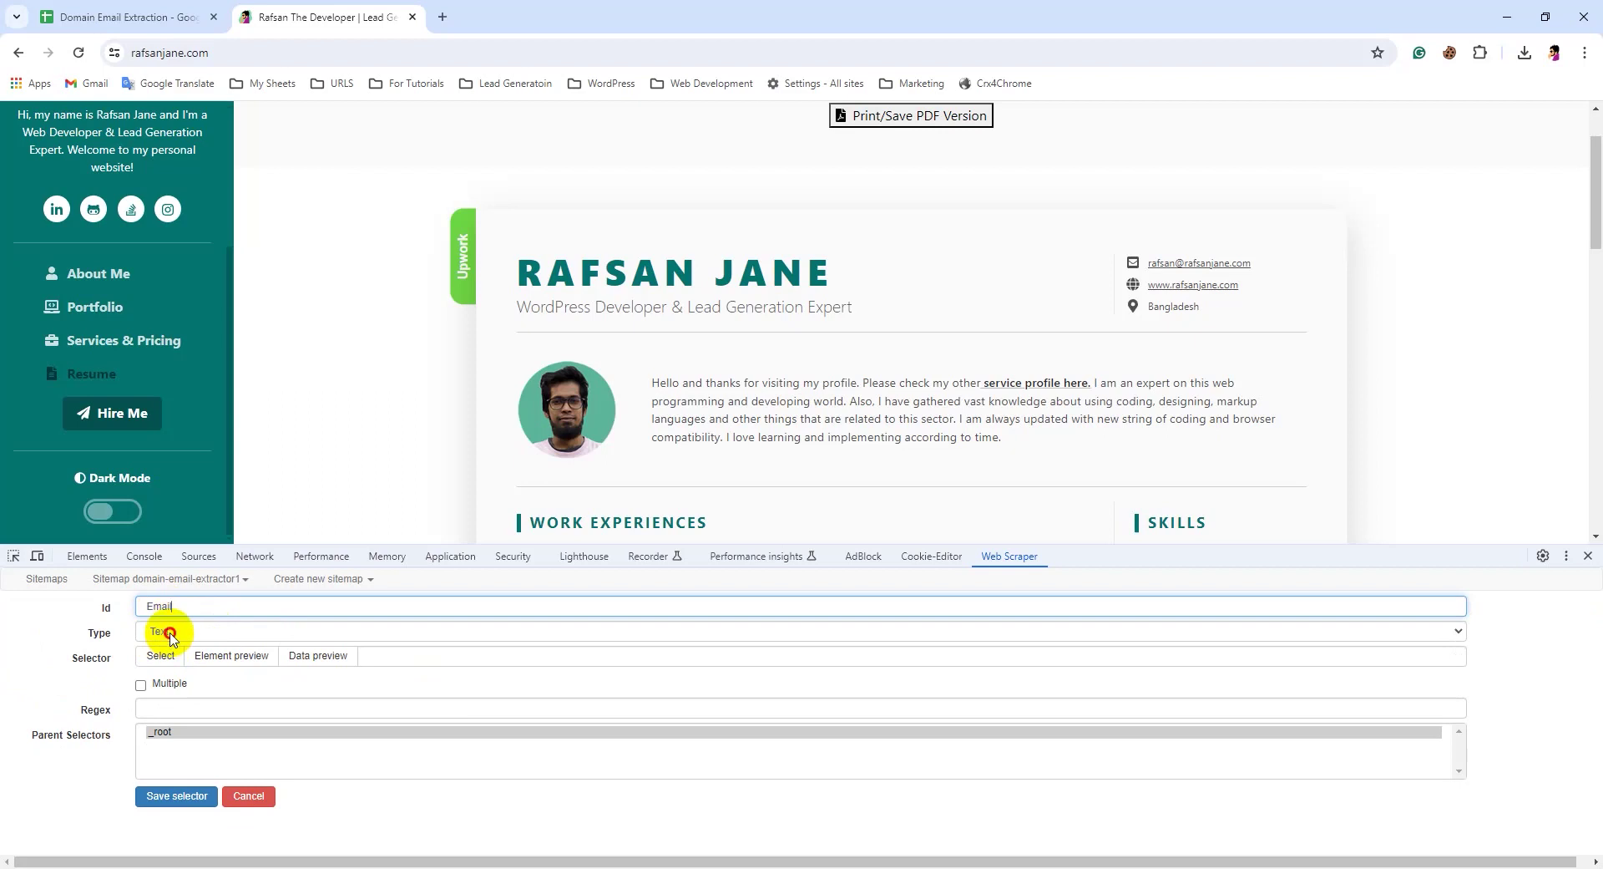
pyautogui.click(150, 633)
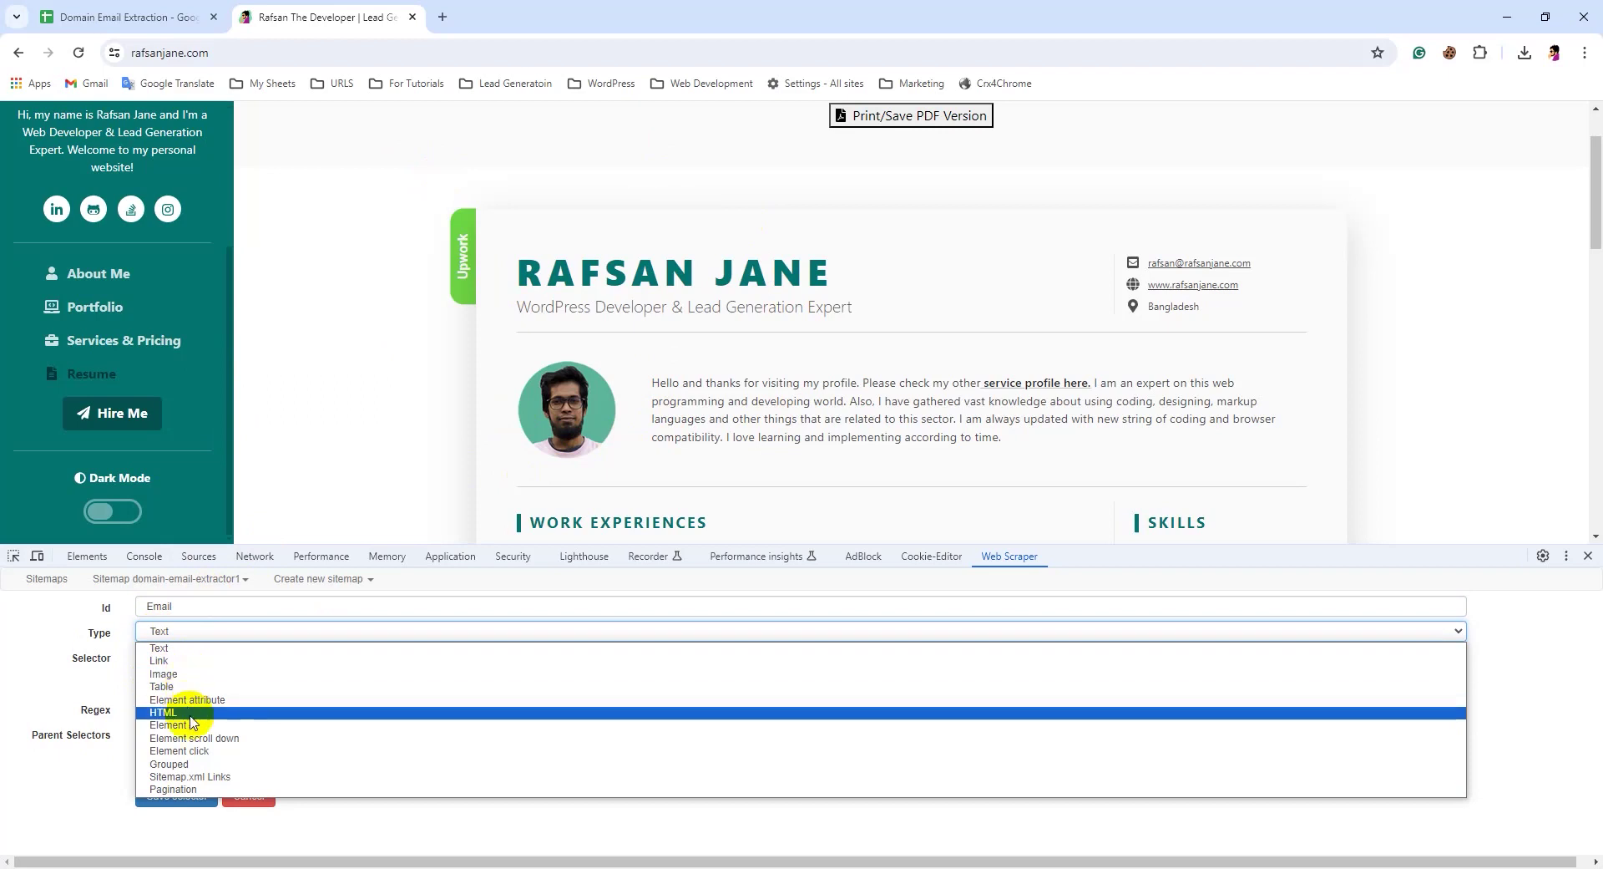
pyautogui.click(84, 684)
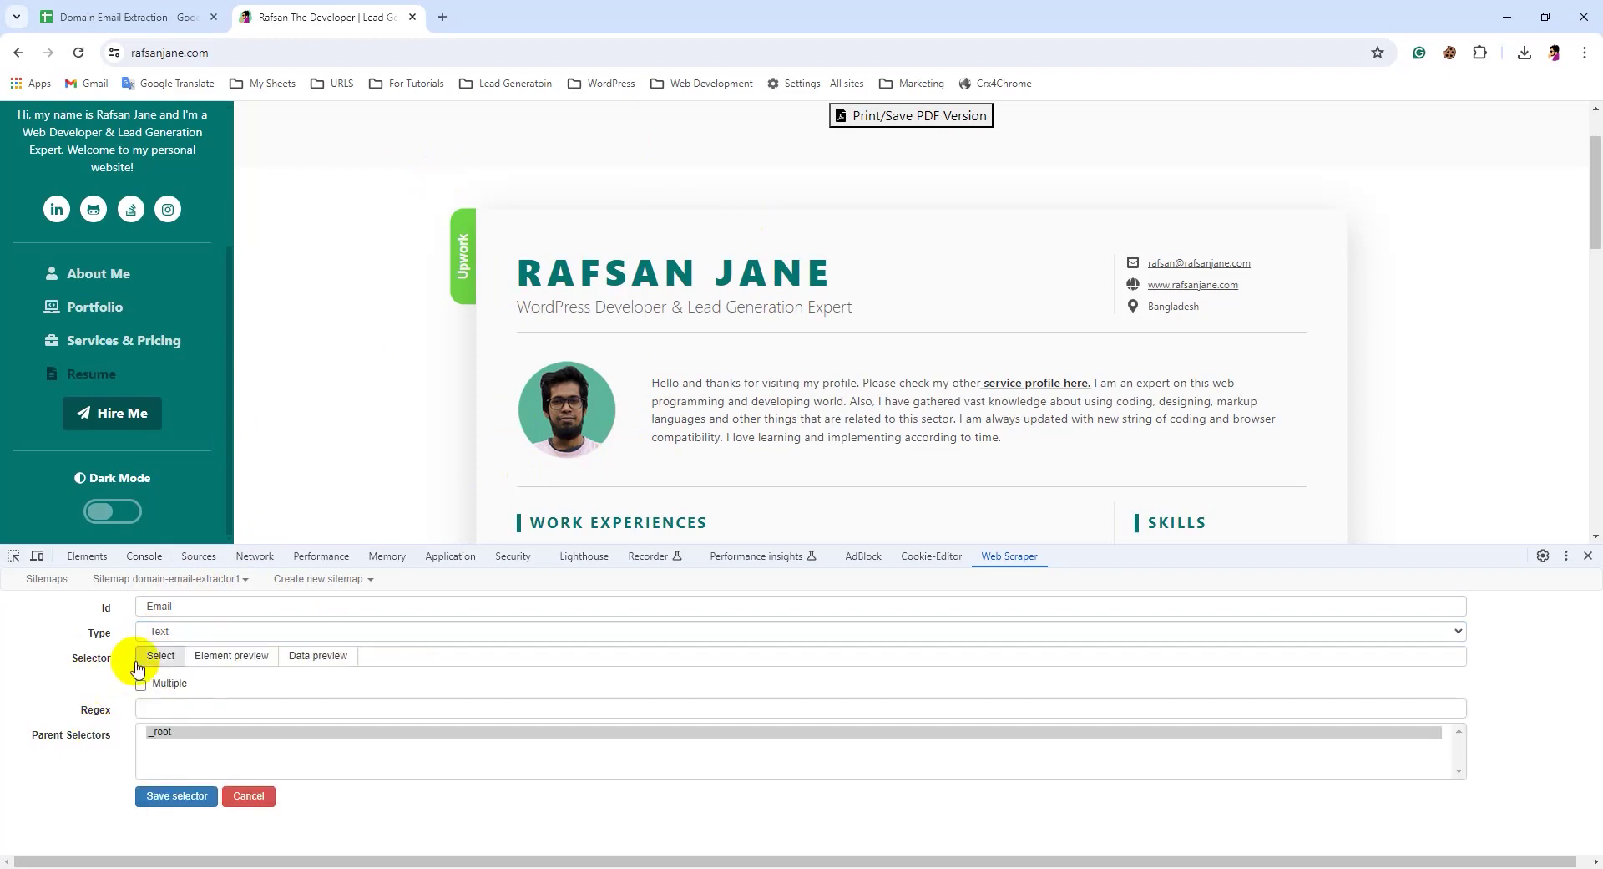
# Set the Email selector's type to Link and its CSS selector to a
pyautogui.click(158, 630)
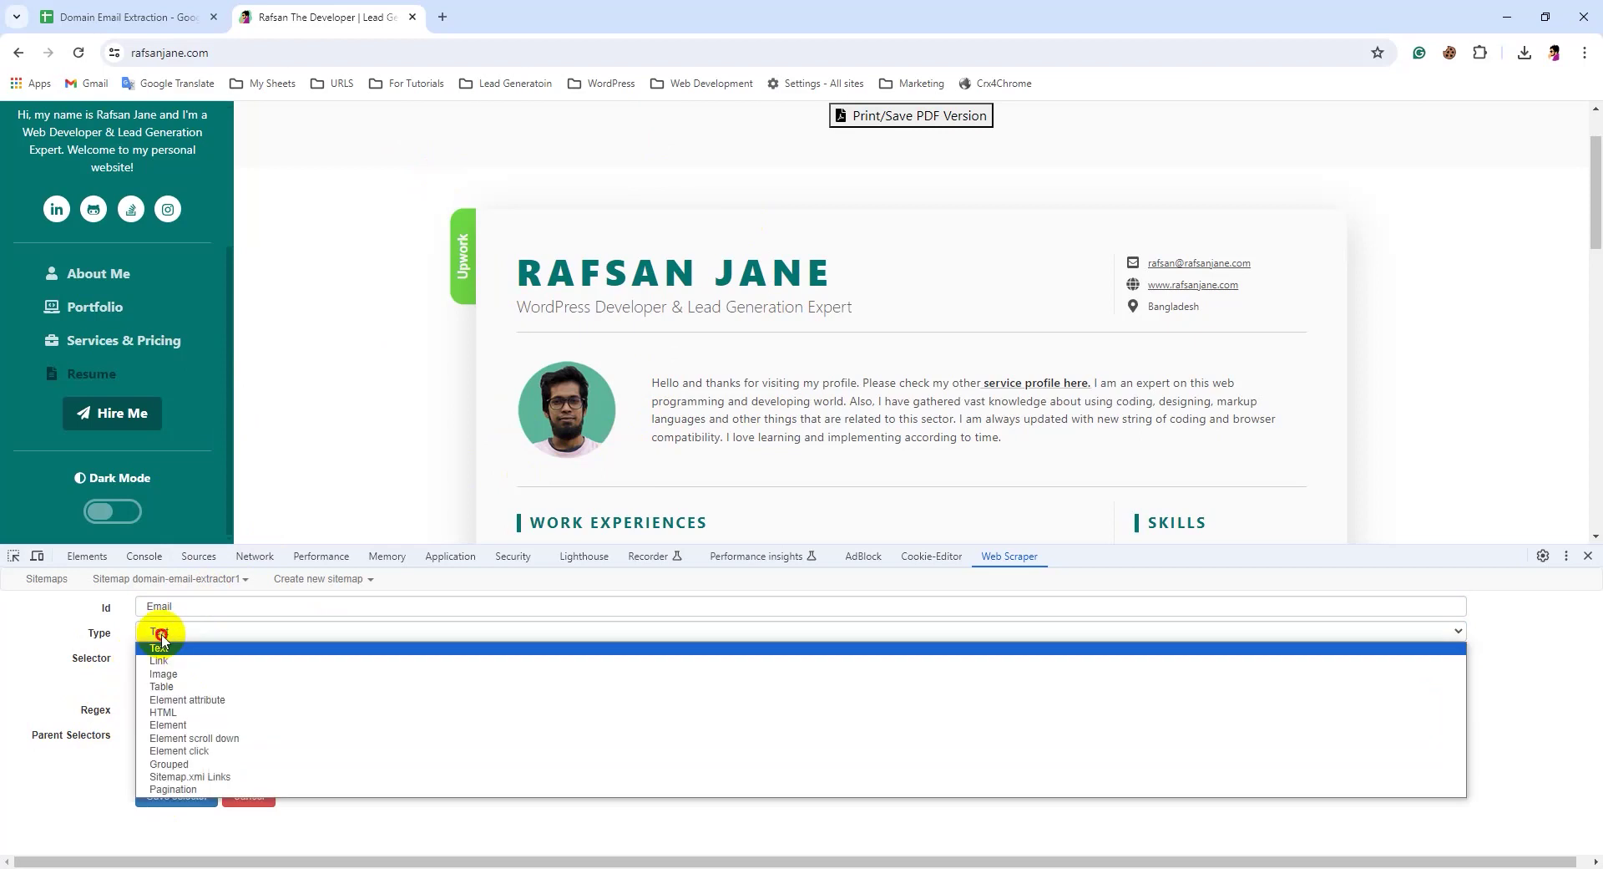
pyautogui.click(177, 668)
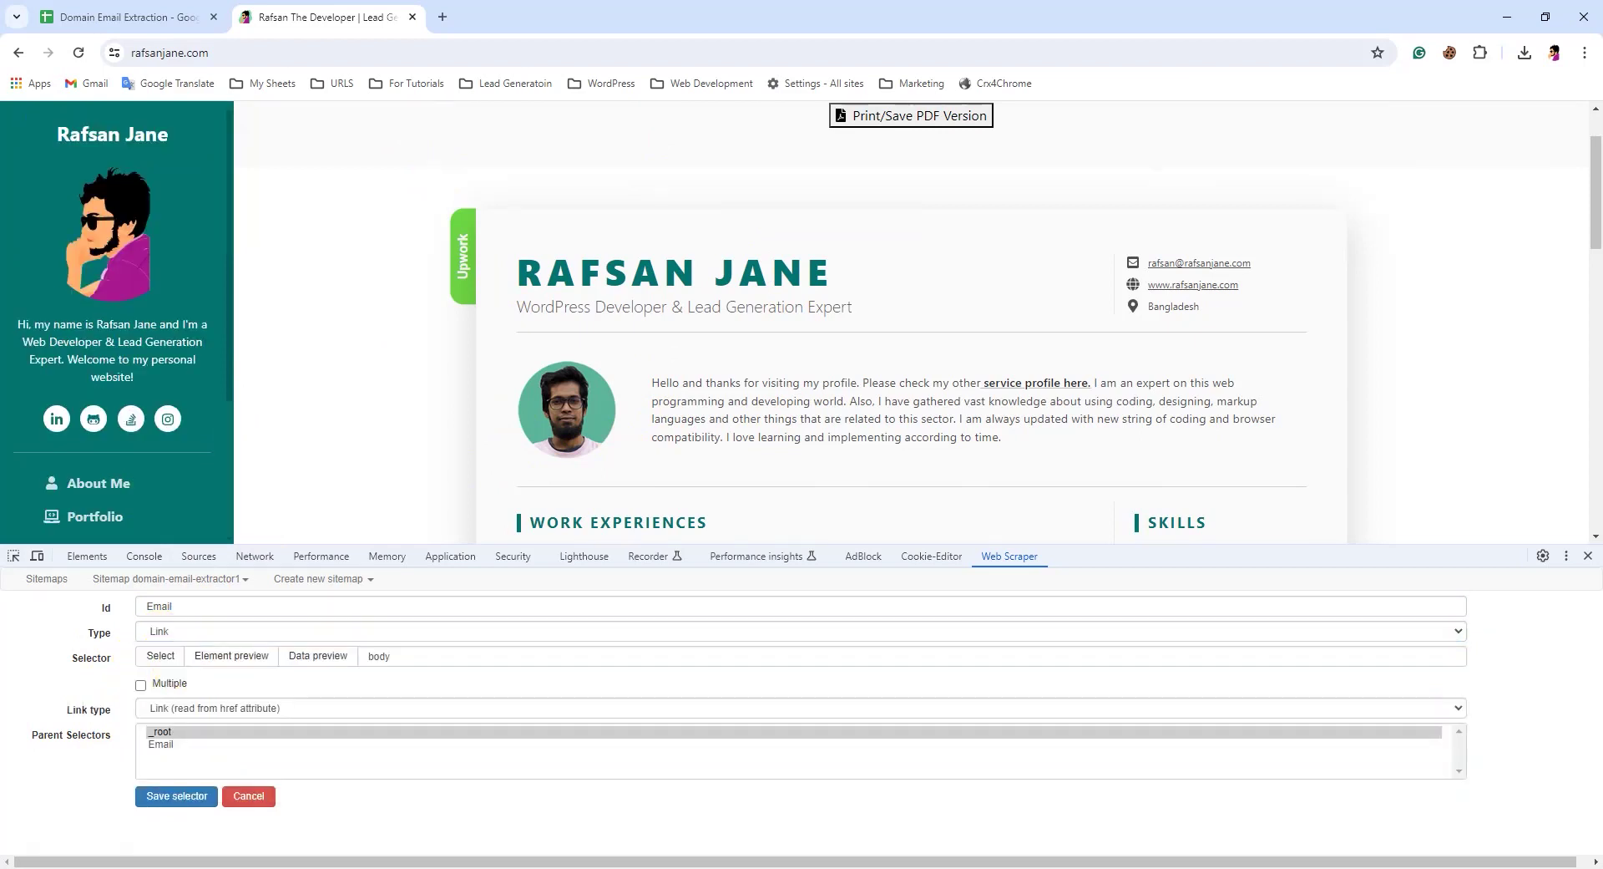
pyautogui.press('BackSpace')
pyautogui.press('BackSpace')
pyautogui.press('BackSpace')
pyautogui.press('BackSpace')
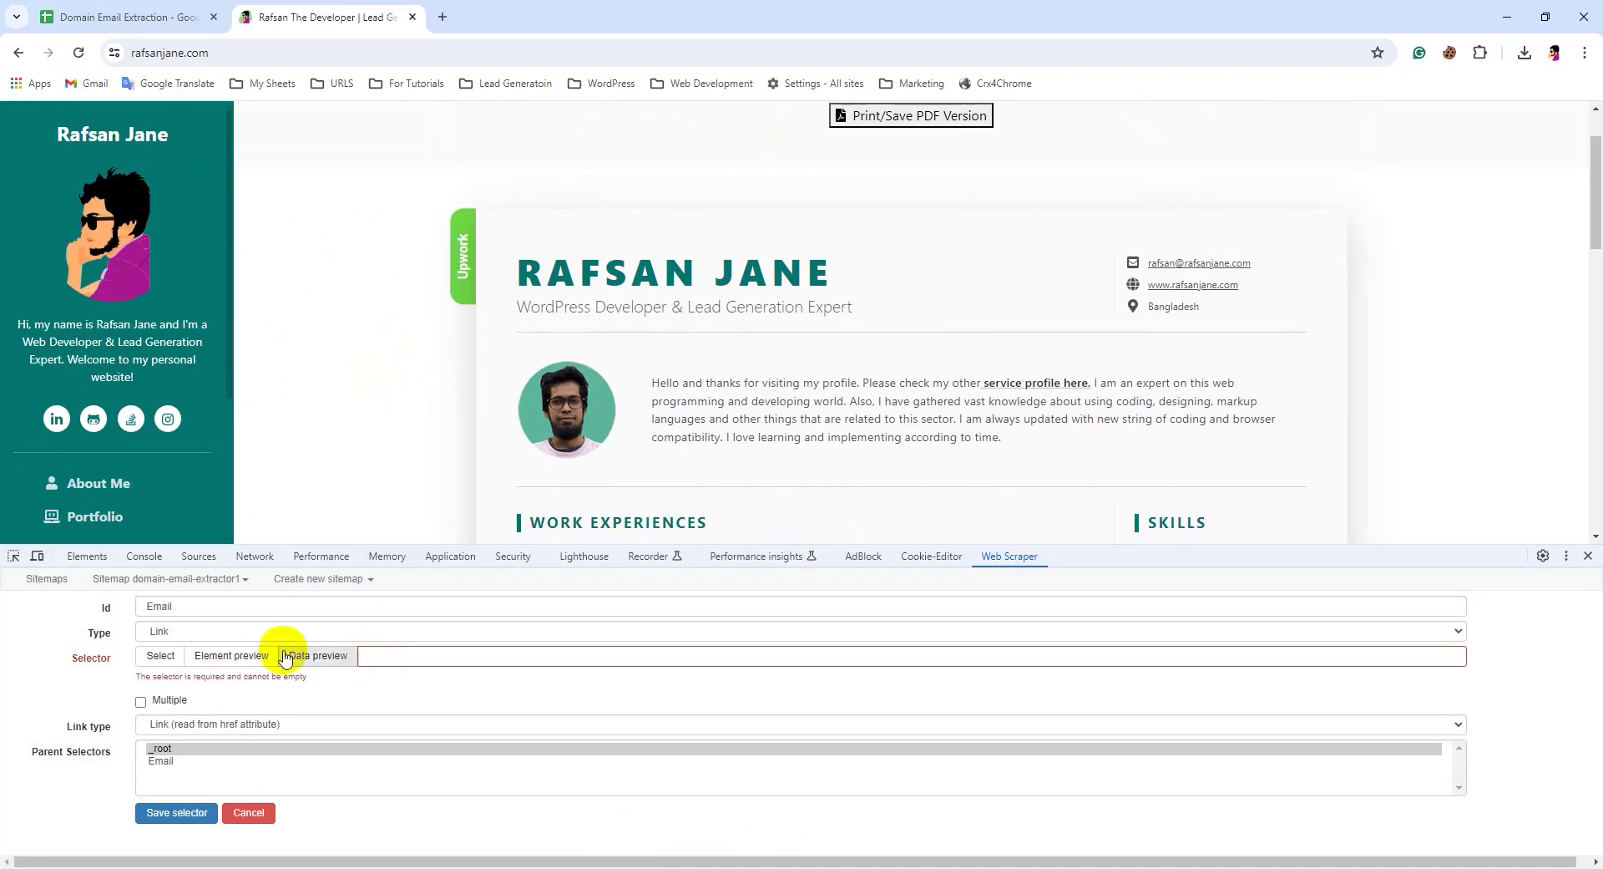
pyautogui.click(389, 654)
pyautogui.write('a')
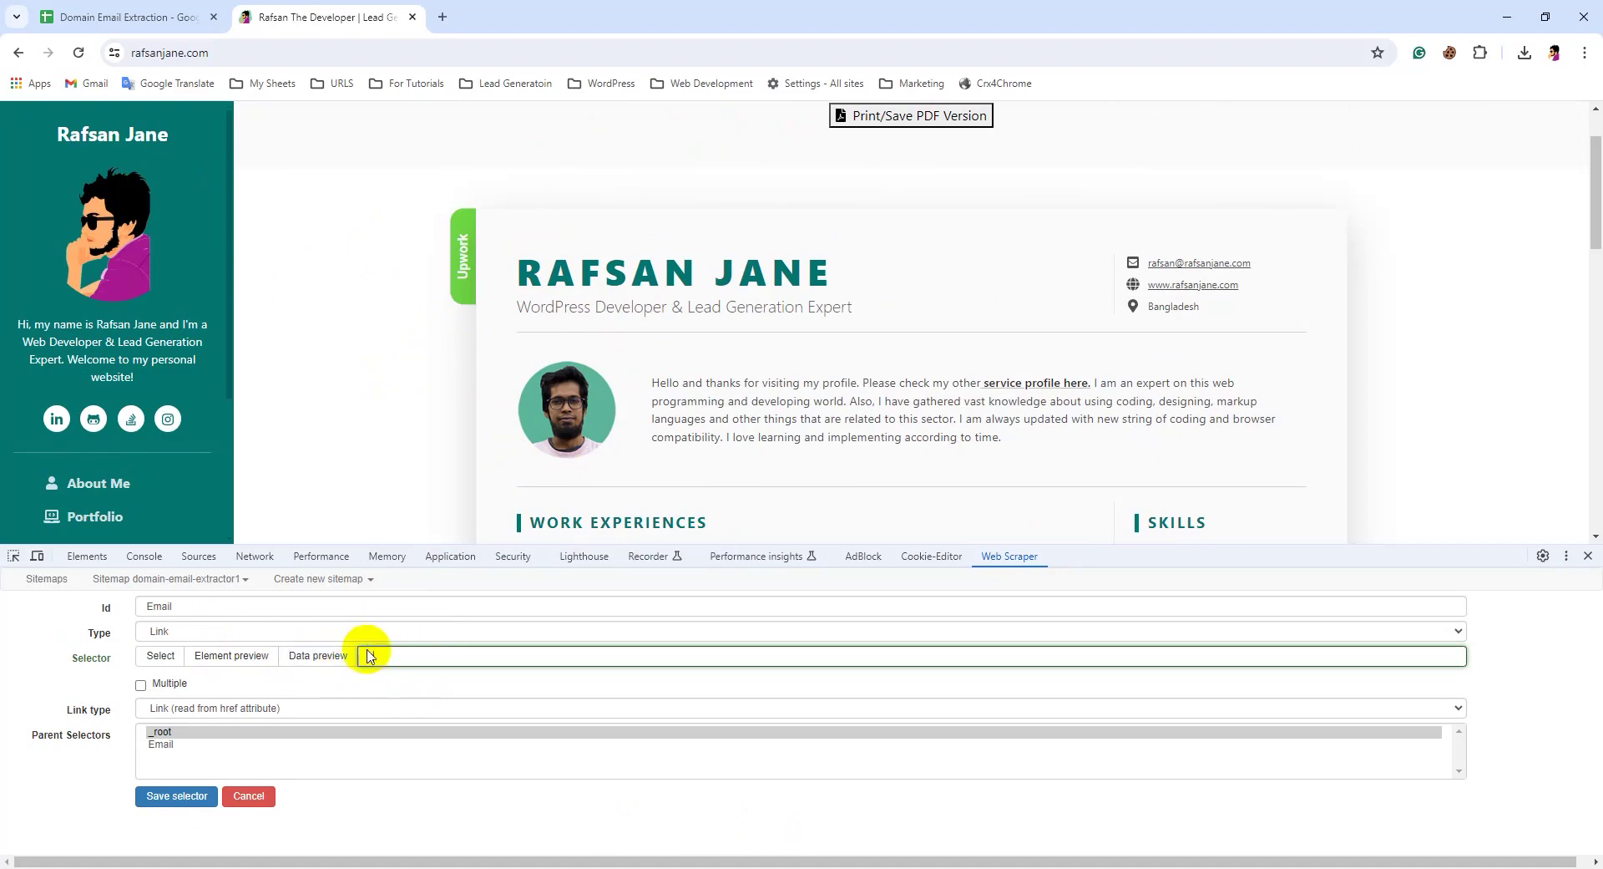
# Preview the data the Link selector extracts and check the href value
pyautogui.click(311, 656)
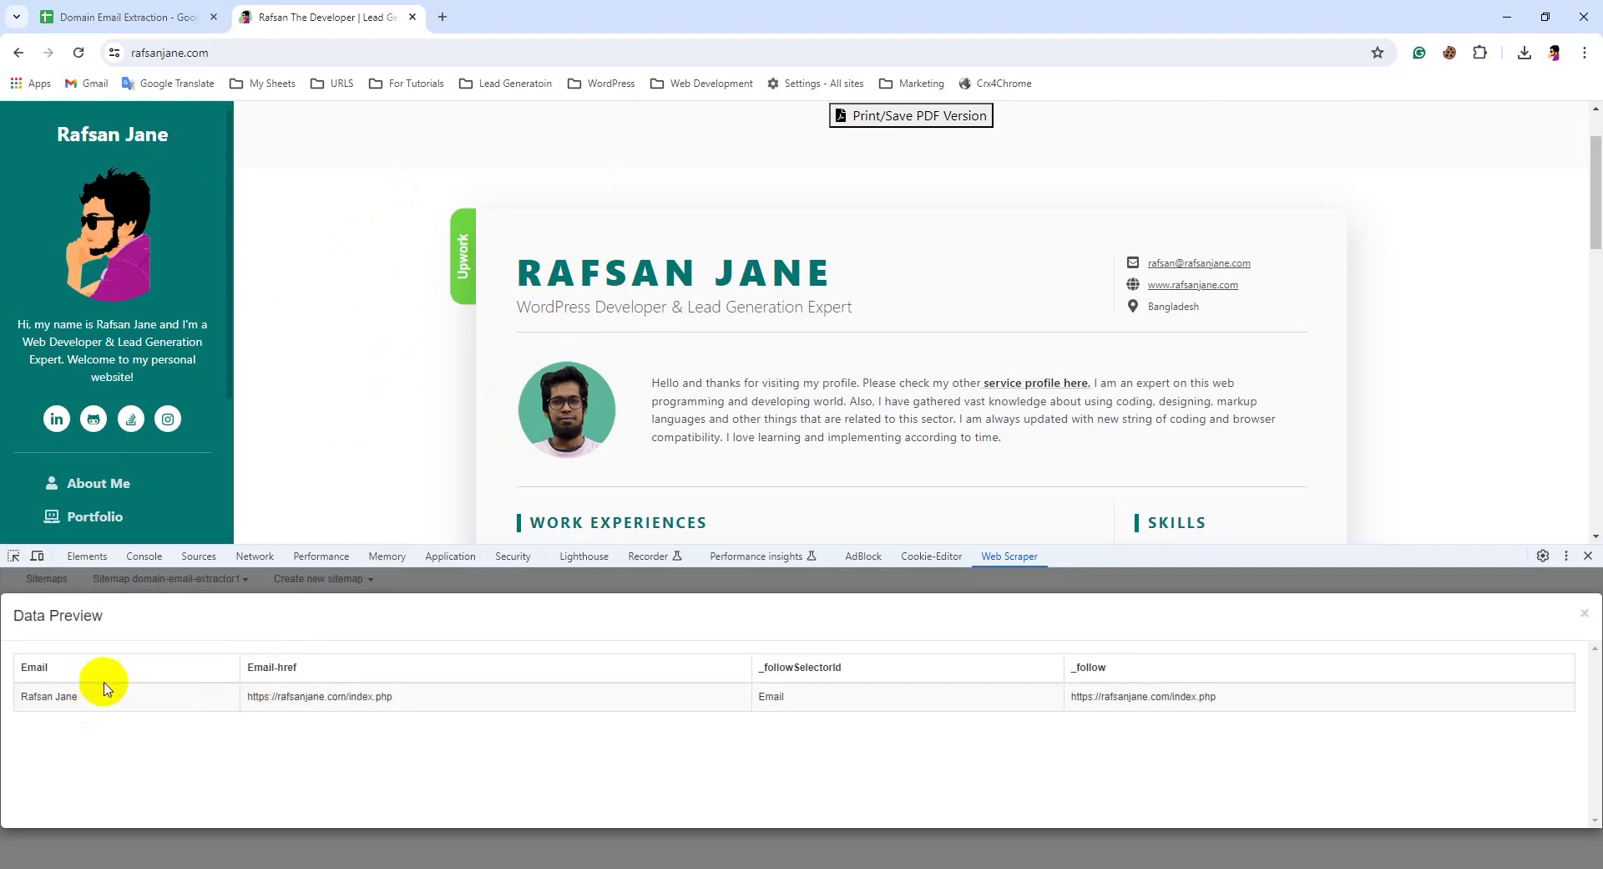
pyautogui.moveTo(254, 697); pyautogui.dragTo(409, 705)
pyautogui.moveTo(251, 696); pyautogui.dragTo(424, 701)
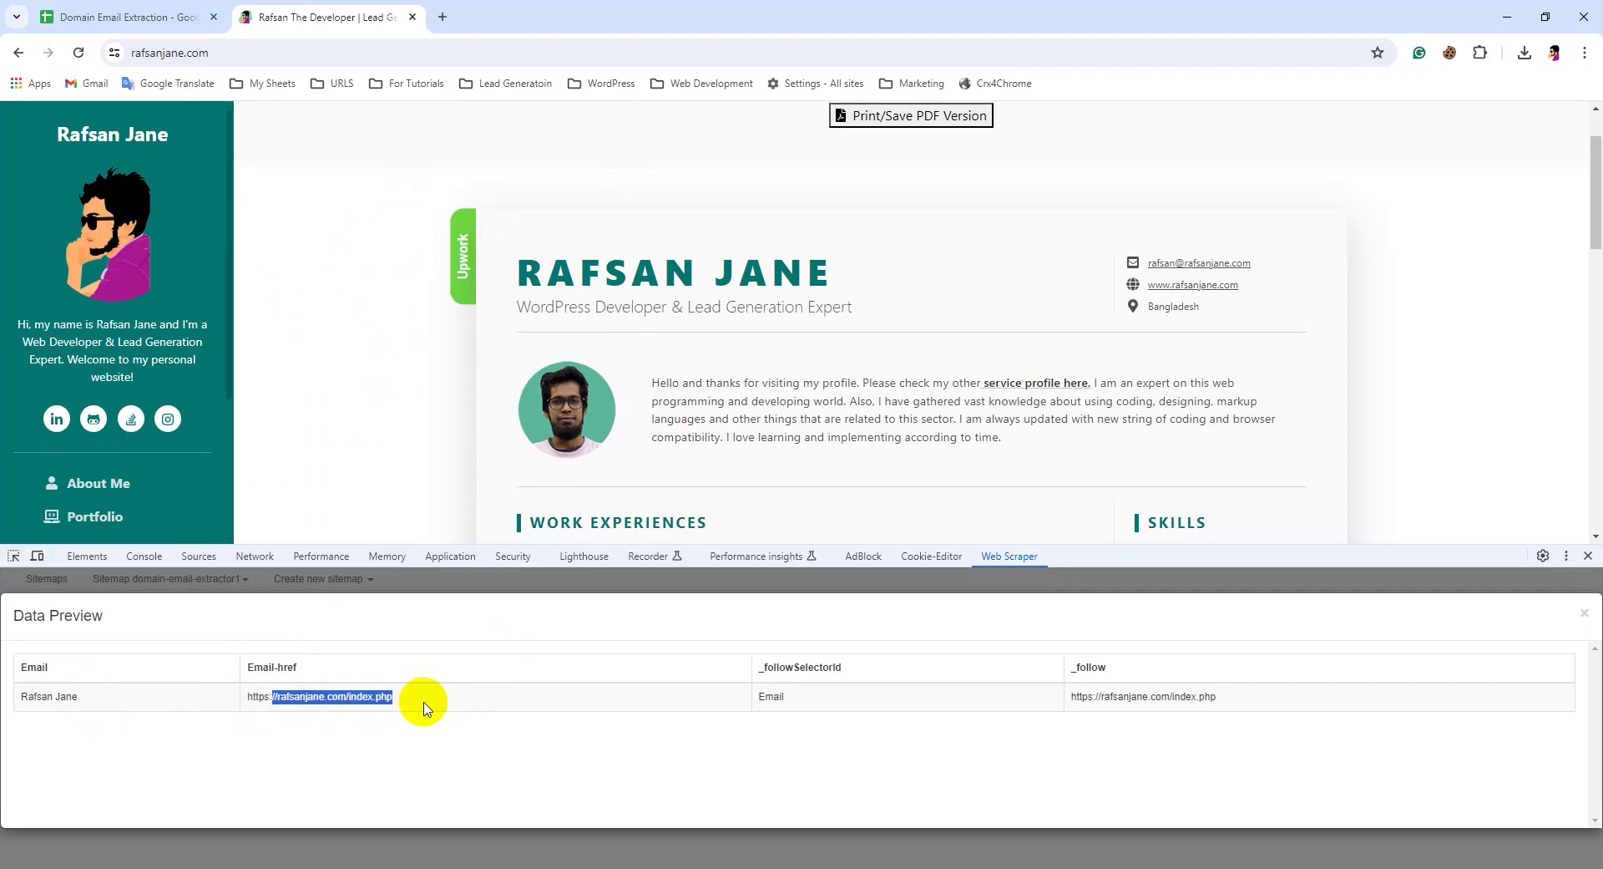
pyautogui.click(423, 583)
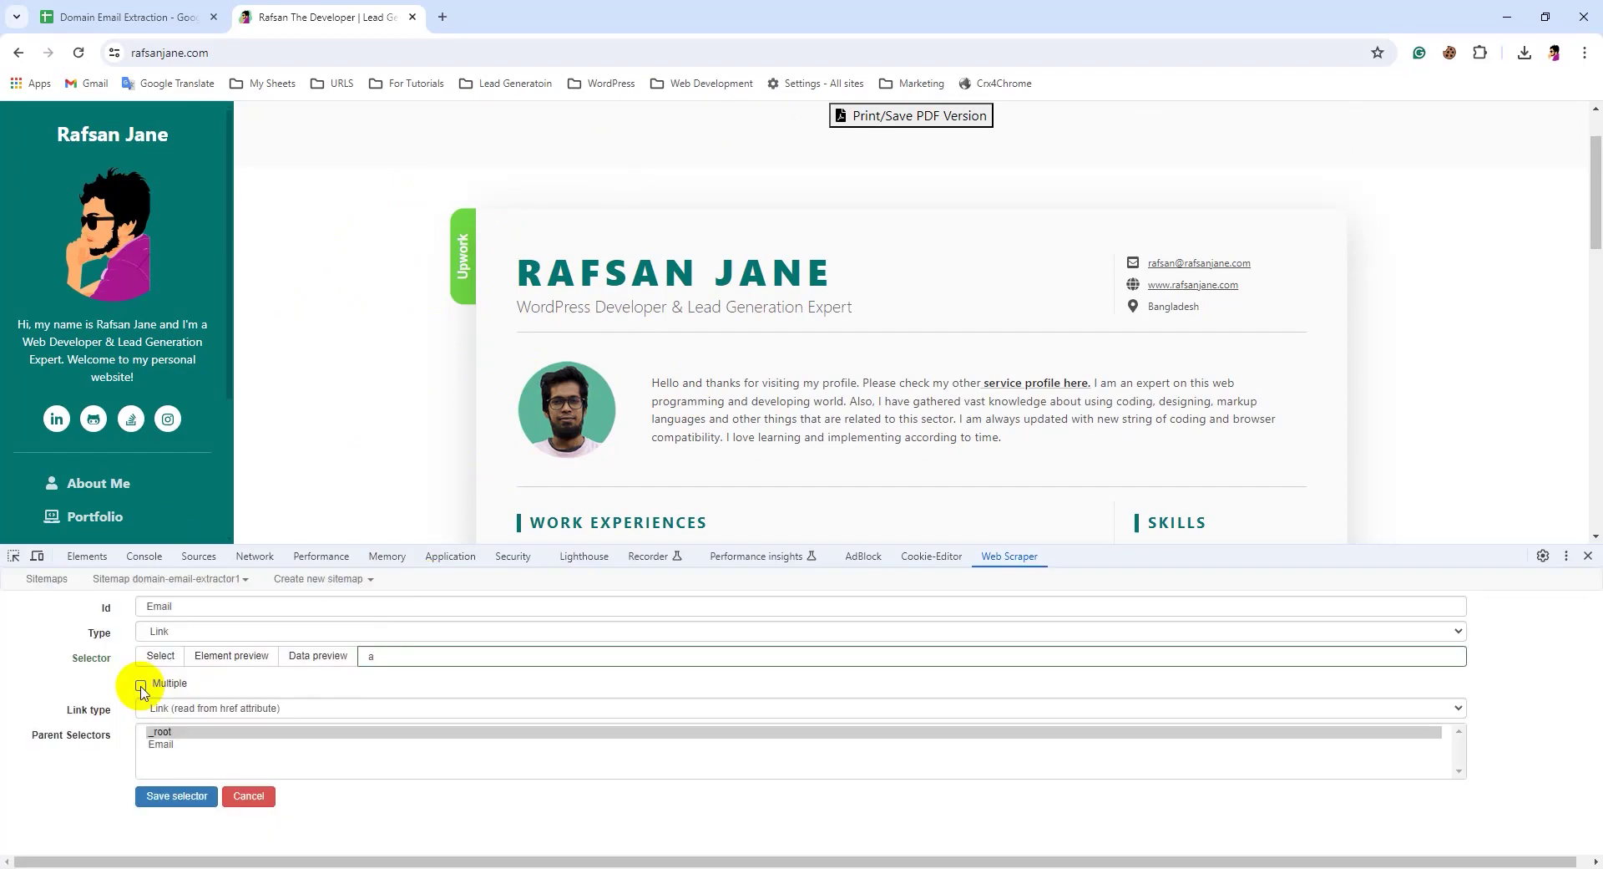
# Allow multiple results for the Email selector and compare the previewed links with the page content
pyautogui.click(141, 686)
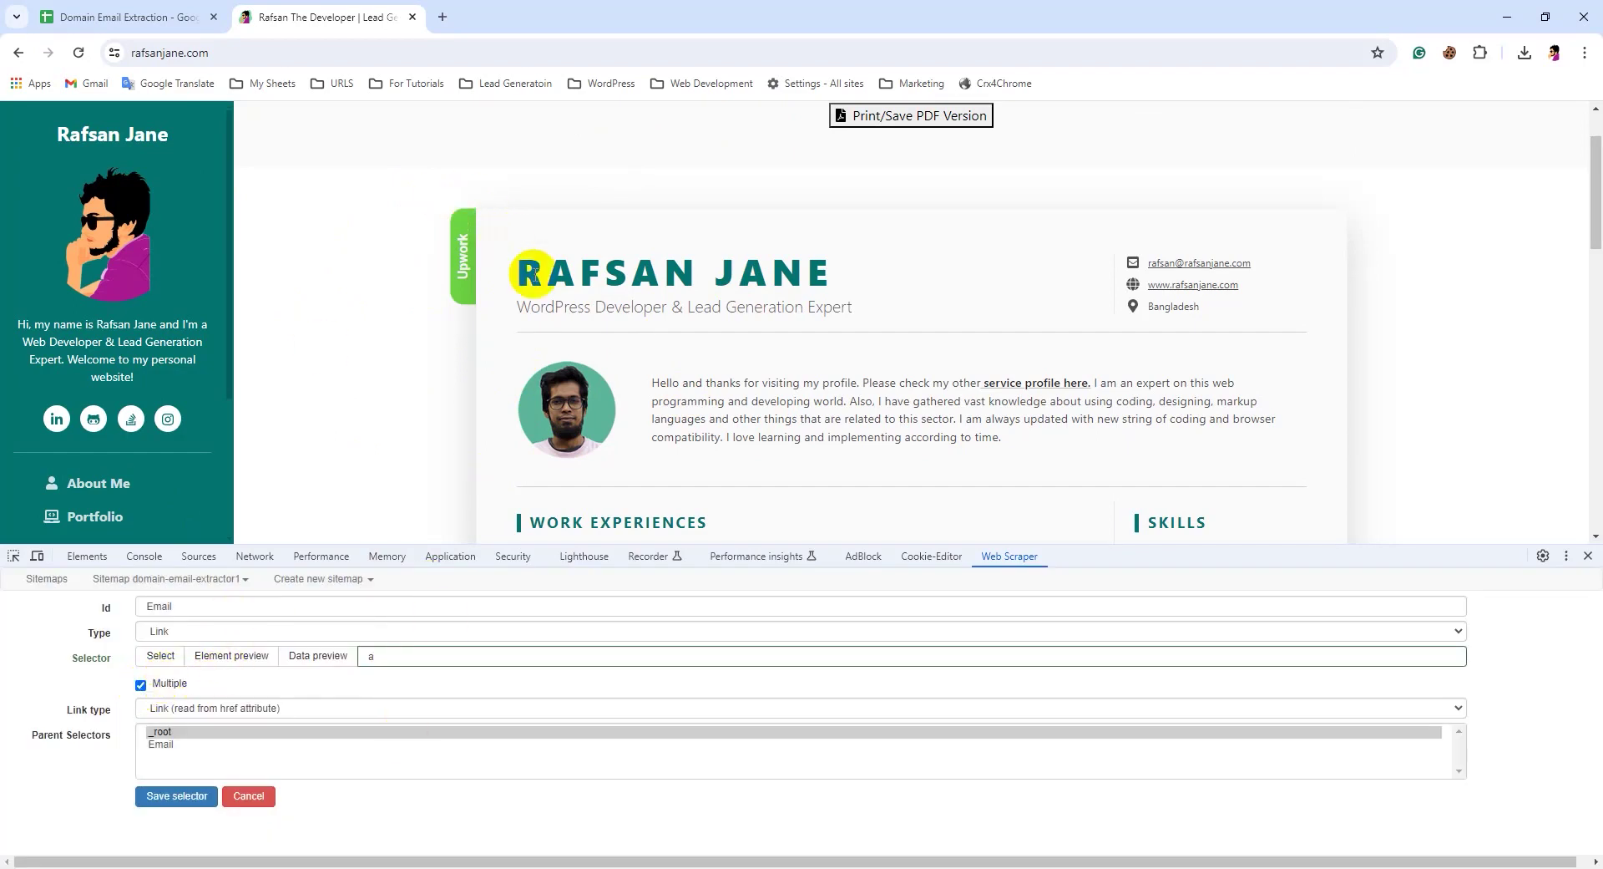
pyautogui.click(316, 659)
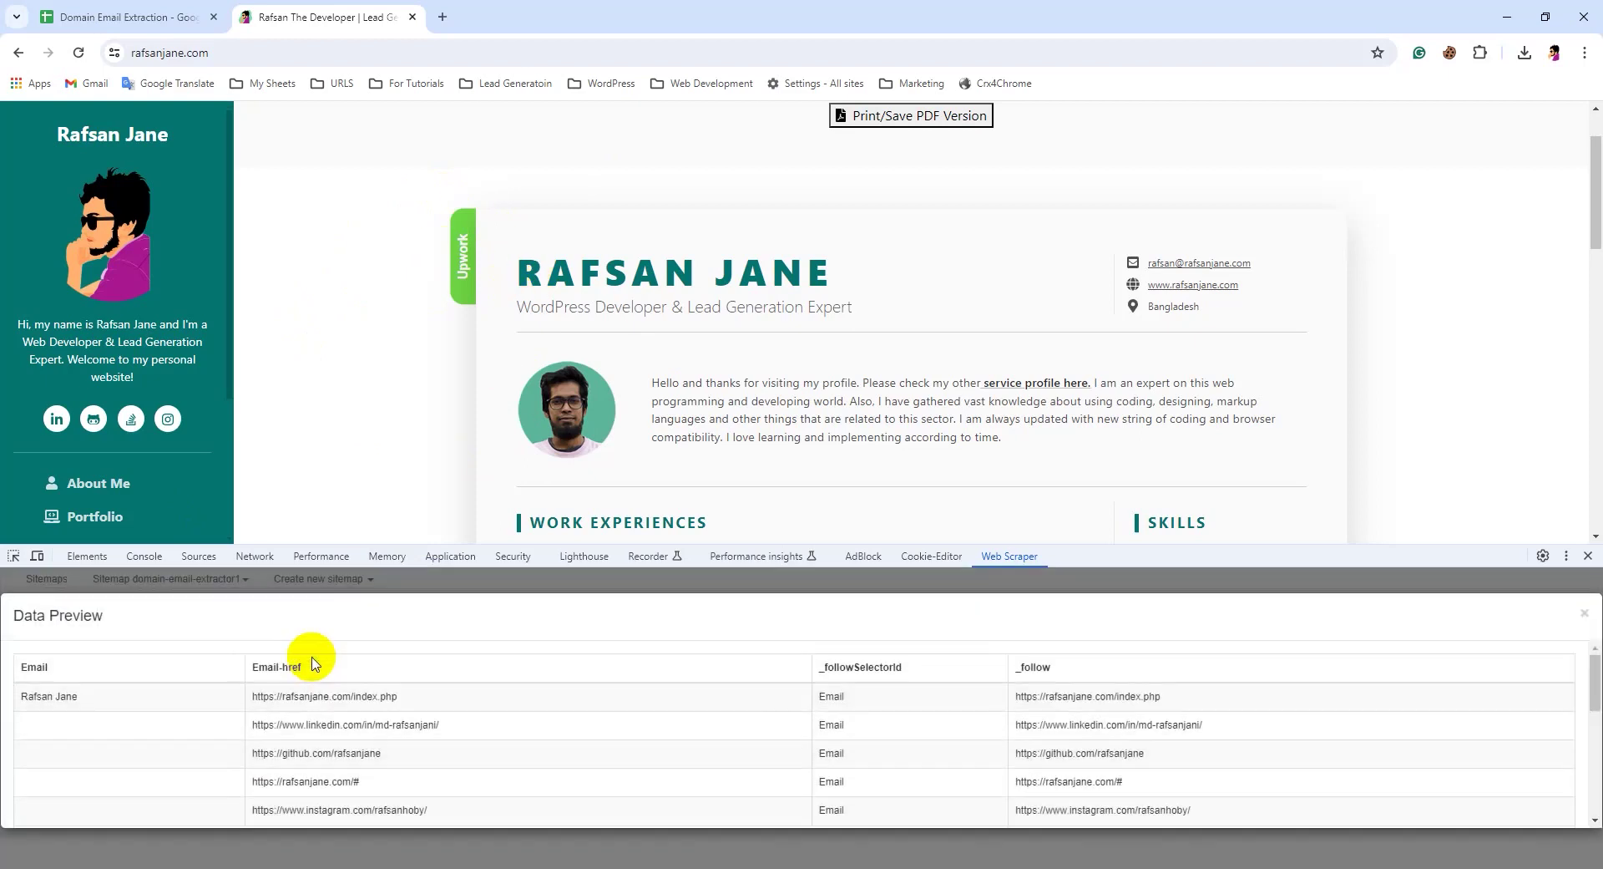
pyautogui.scroll(-2, 251, 752)
pyautogui.scroll(-3, 269, 692)
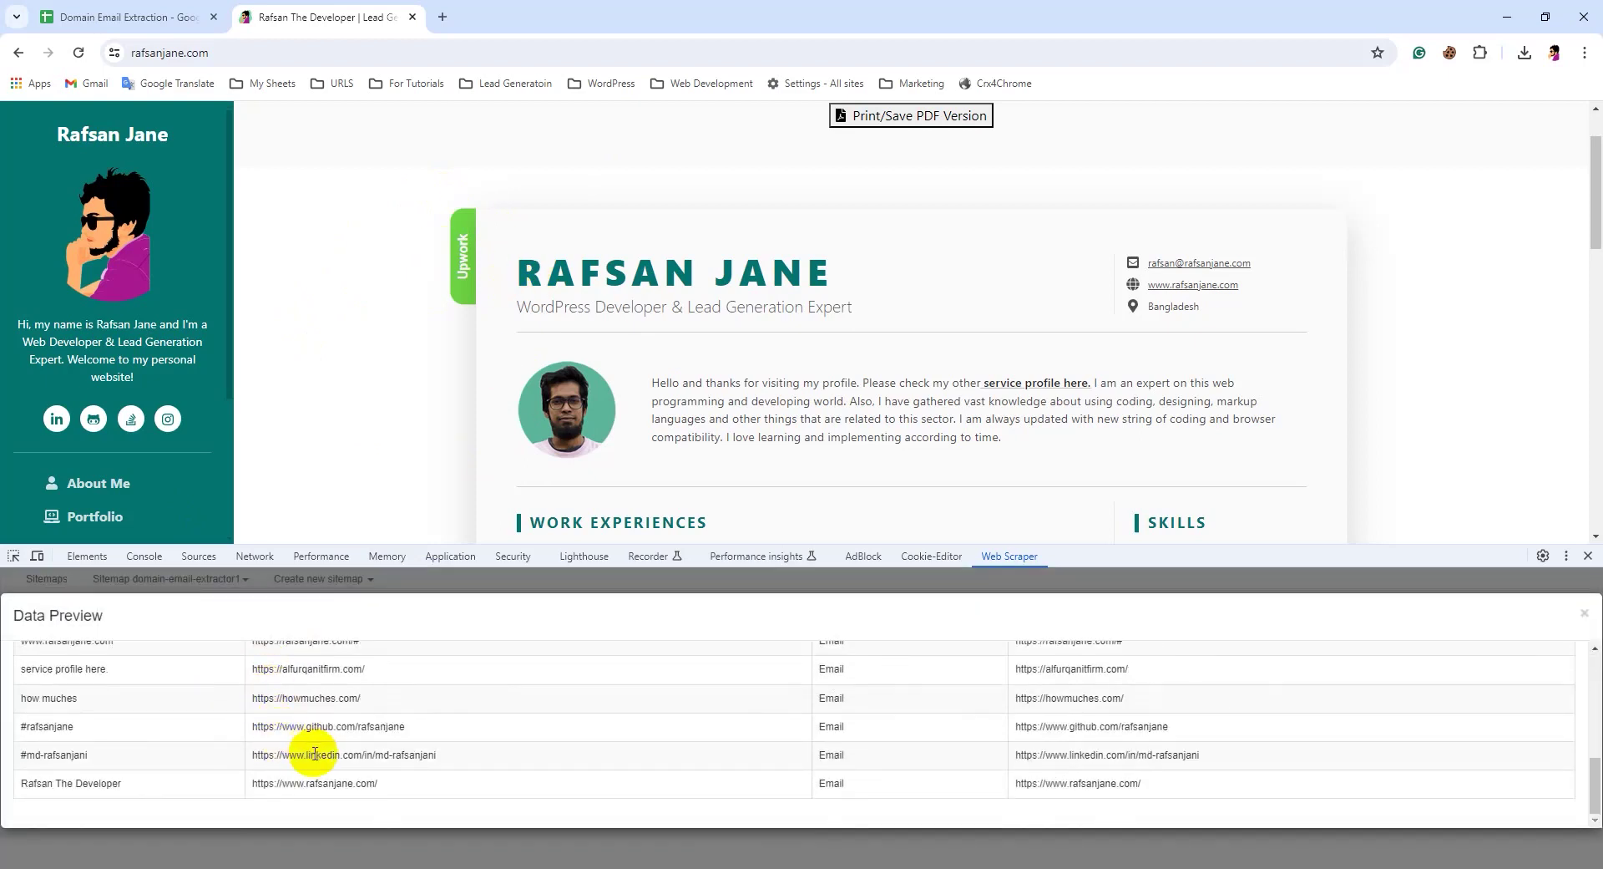
pyautogui.scroll(3, 322, 750)
pyautogui.scroll(-1, 287, 733)
pyautogui.scroll(-5, 292, 718)
pyautogui.scroll(-4, 573, 346)
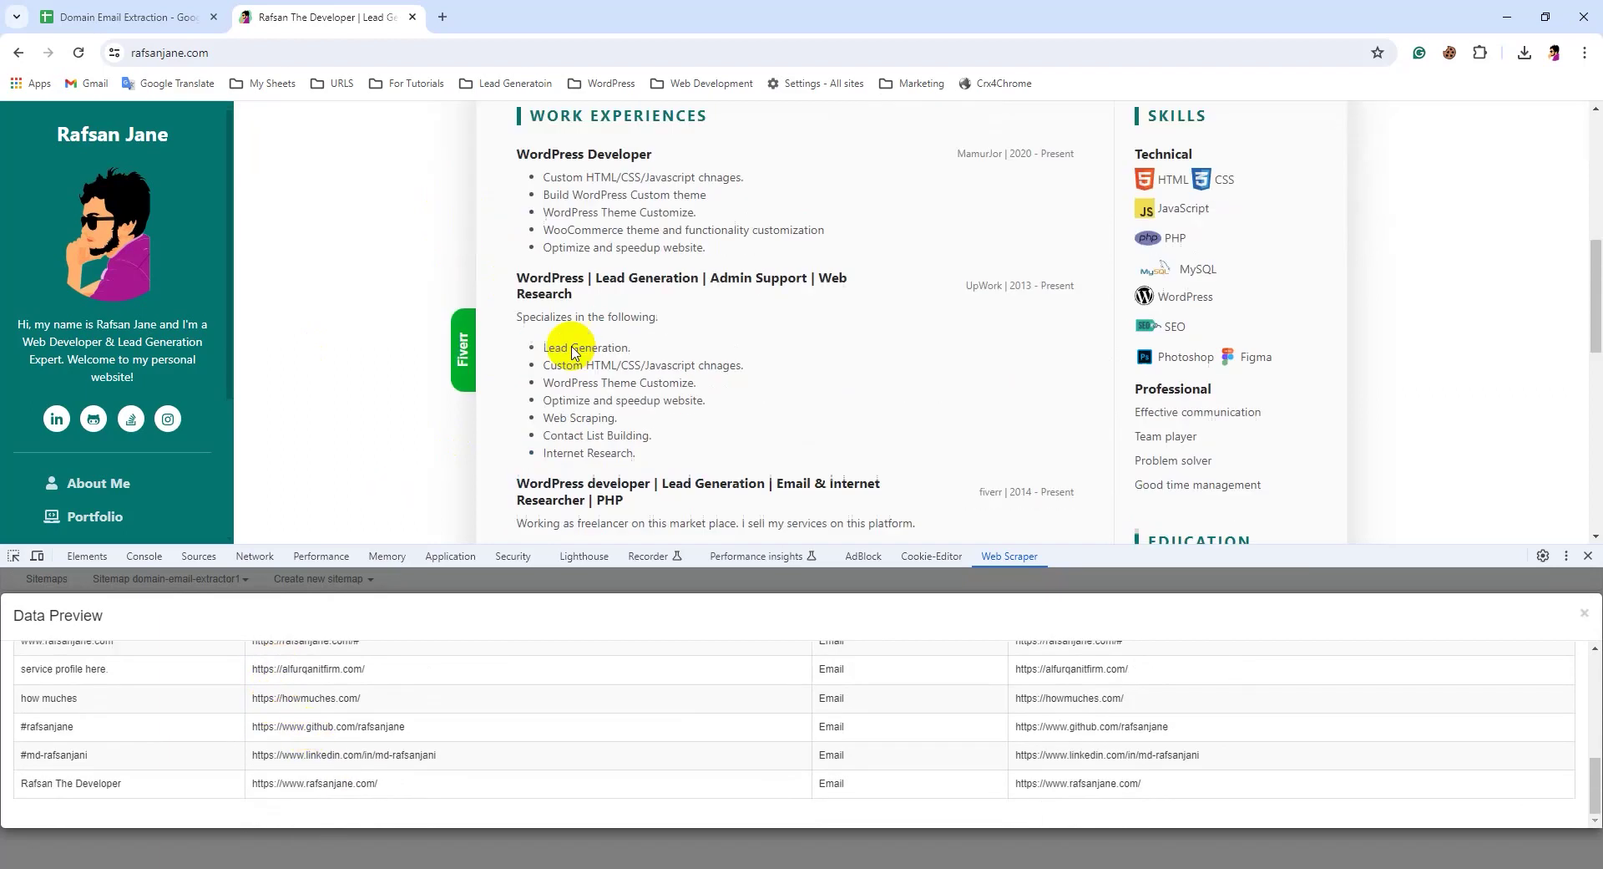
pyautogui.scroll(5, 590, 387)
pyautogui.scroll(6, 451, 709)
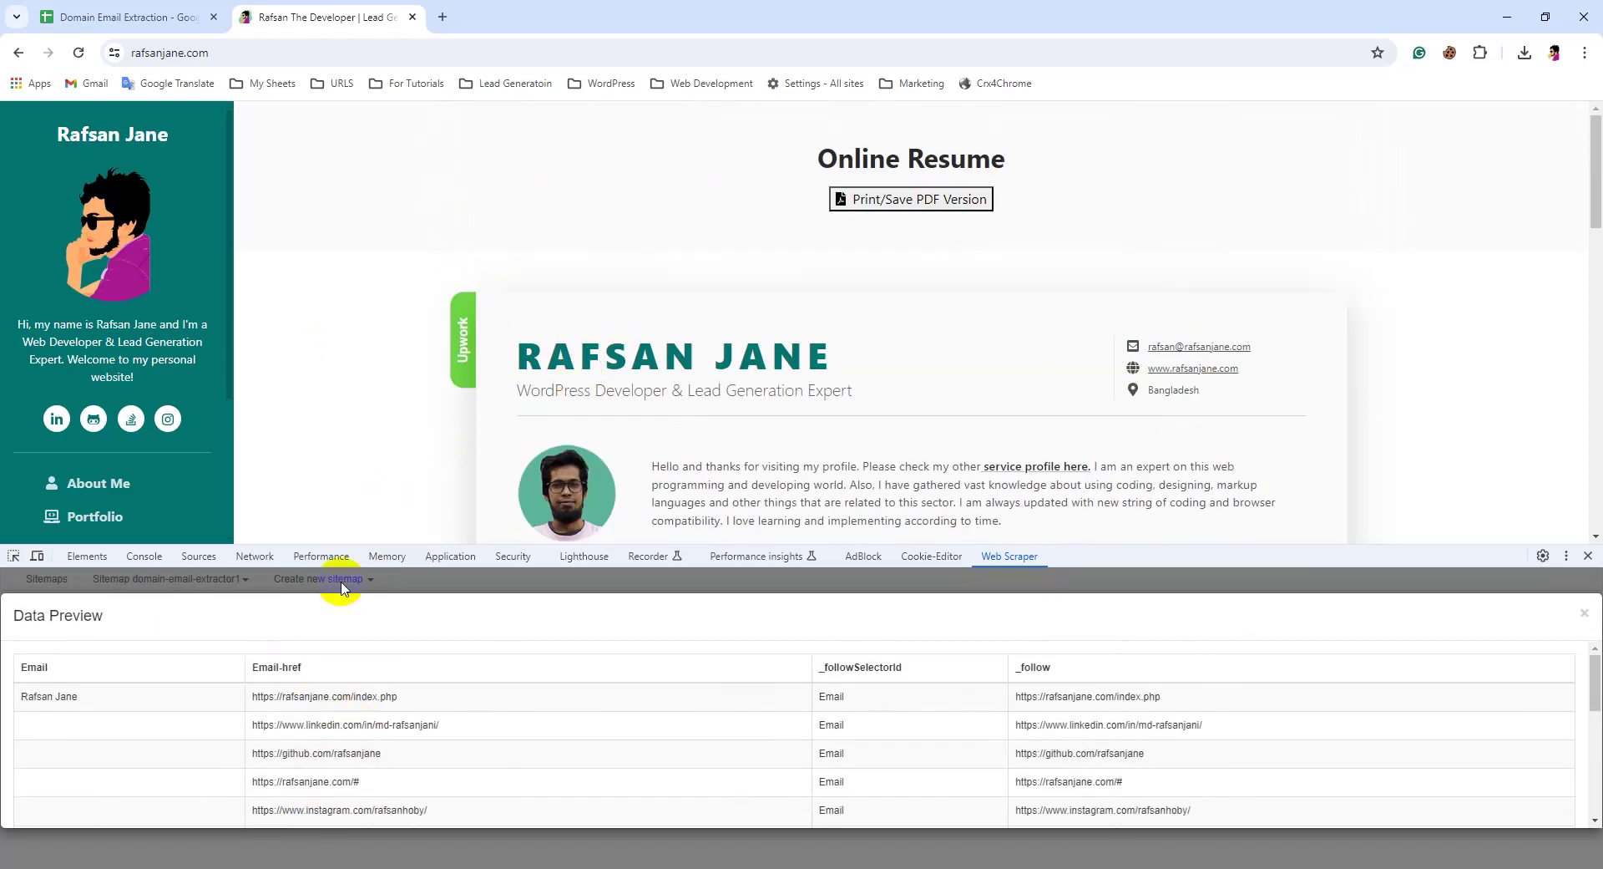
pyautogui.scroll(-1, 276, 693)
pyautogui.scroll(-2, 275, 701)
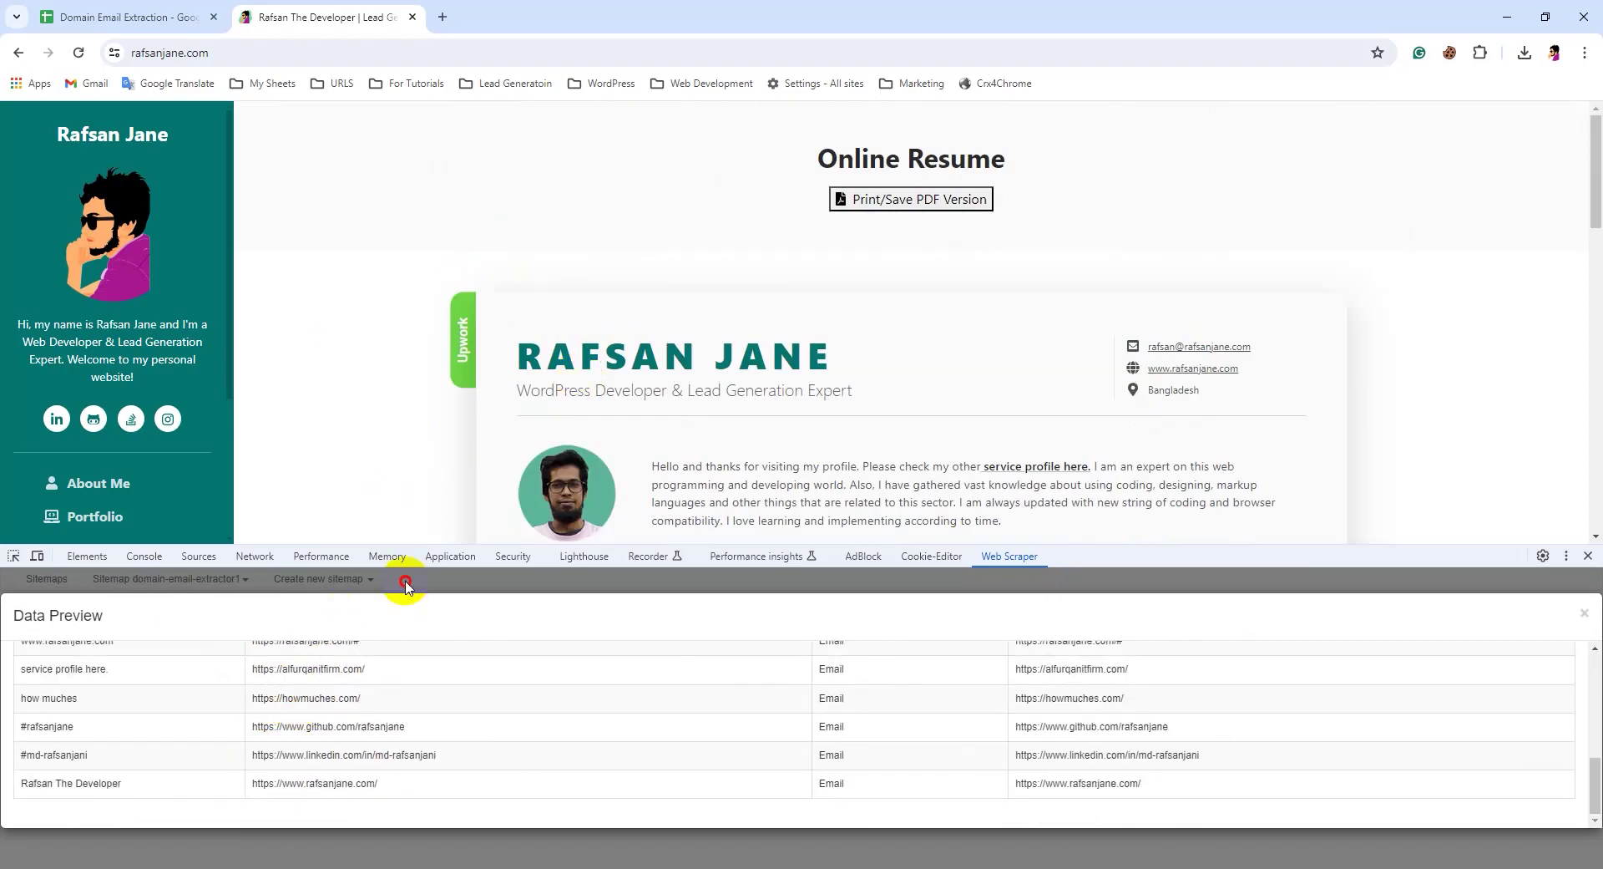
pyautogui.click(406, 585)
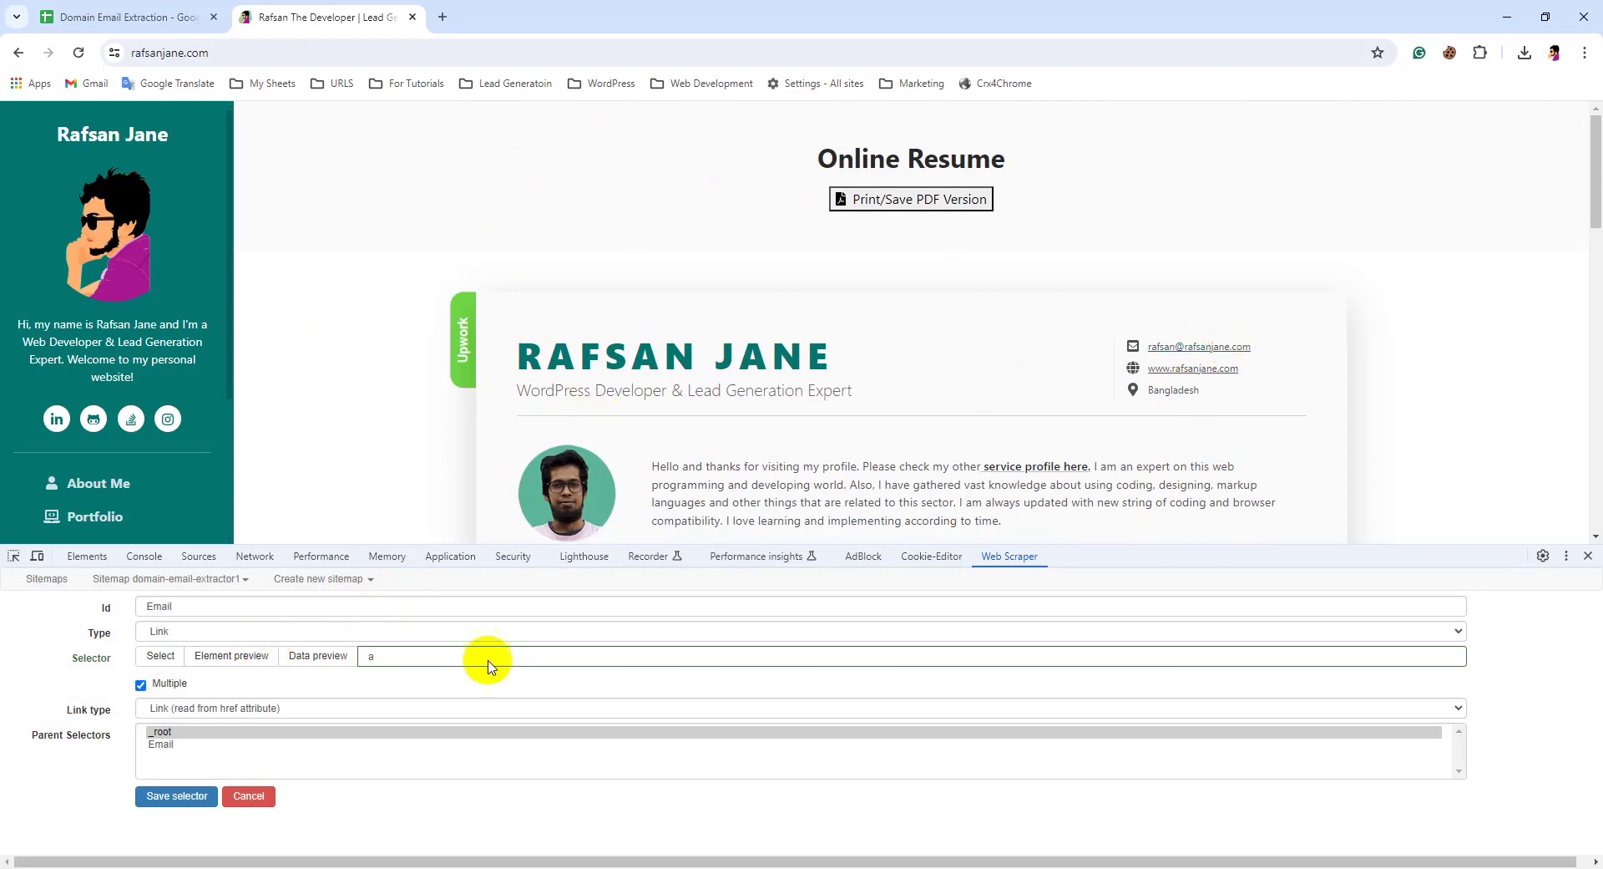
# Replace the Email selector's CSS expression with :contains("@") and preview its data
pyautogui.click(363, 659)
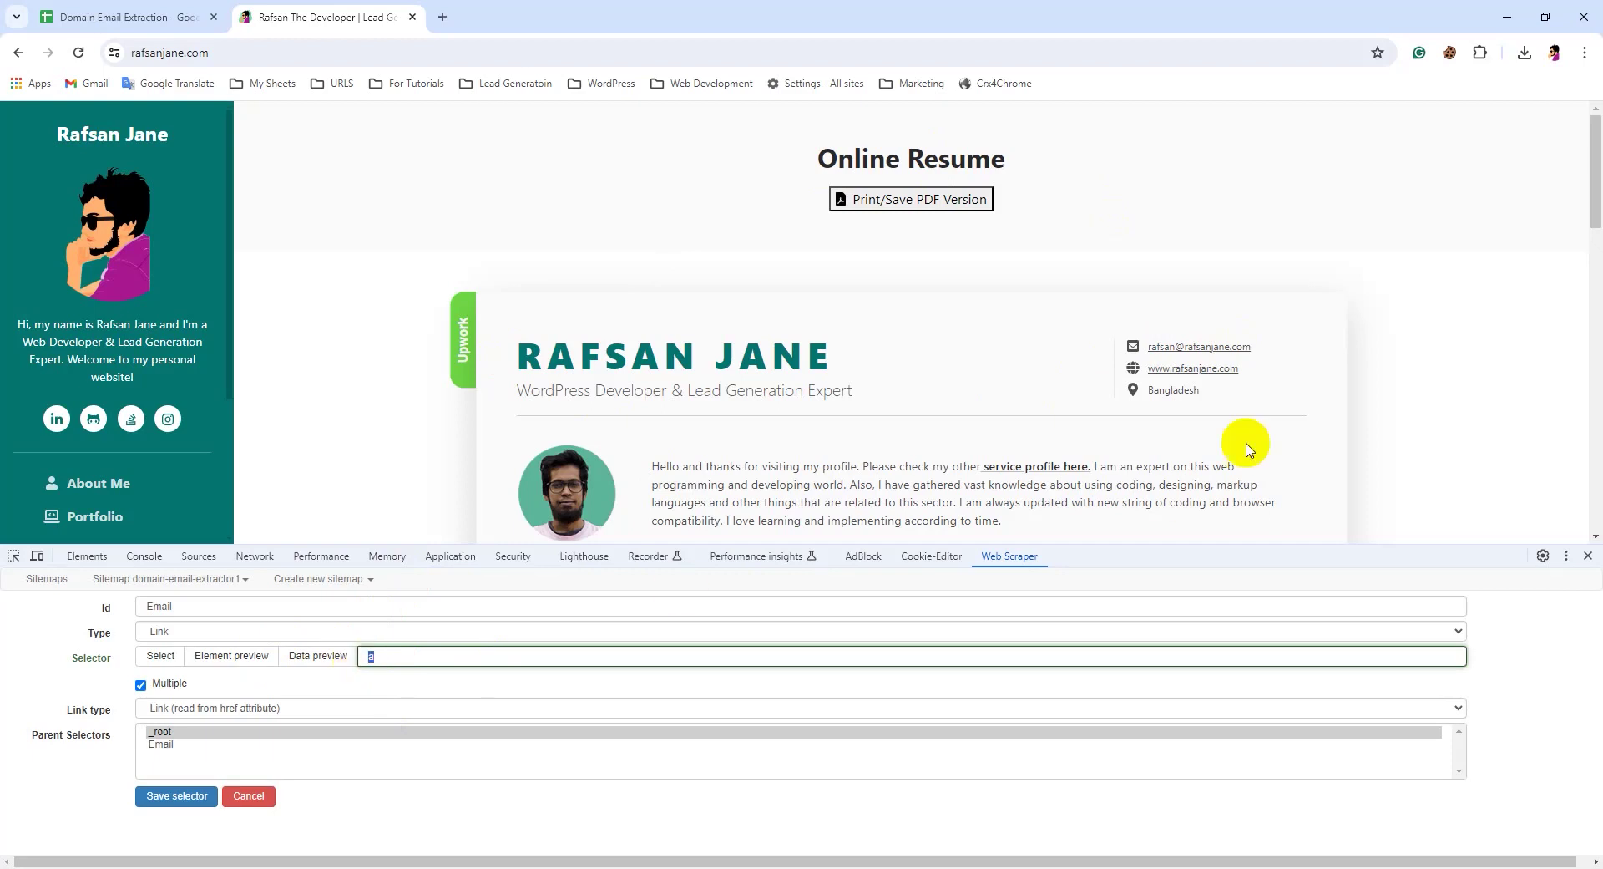
pyautogui.click(1268, 349)
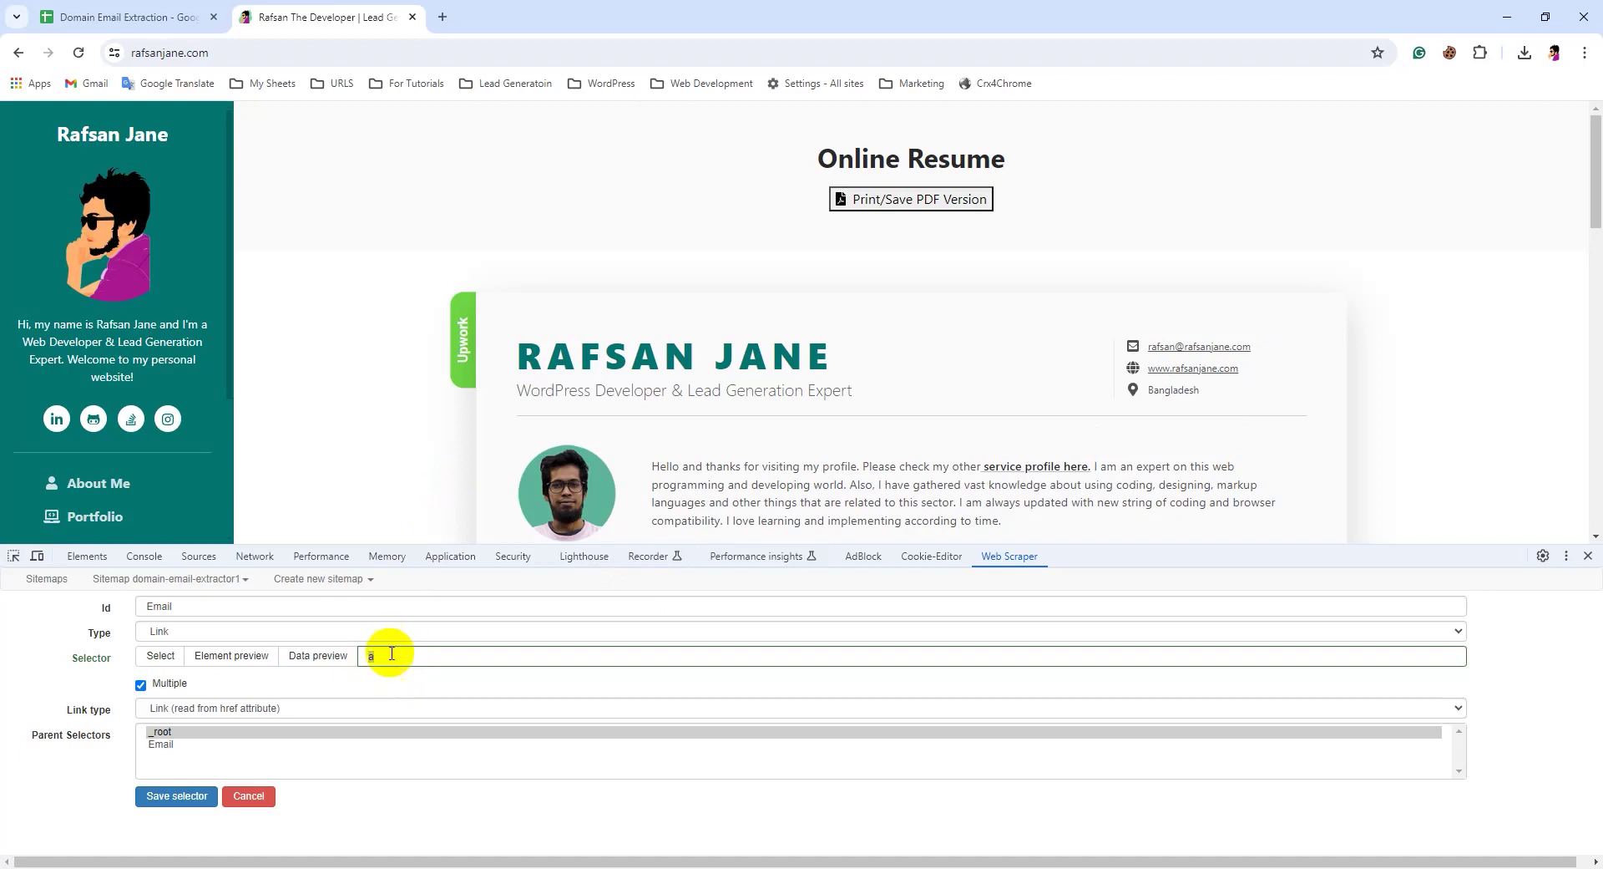
pyautogui.click(391, 655)
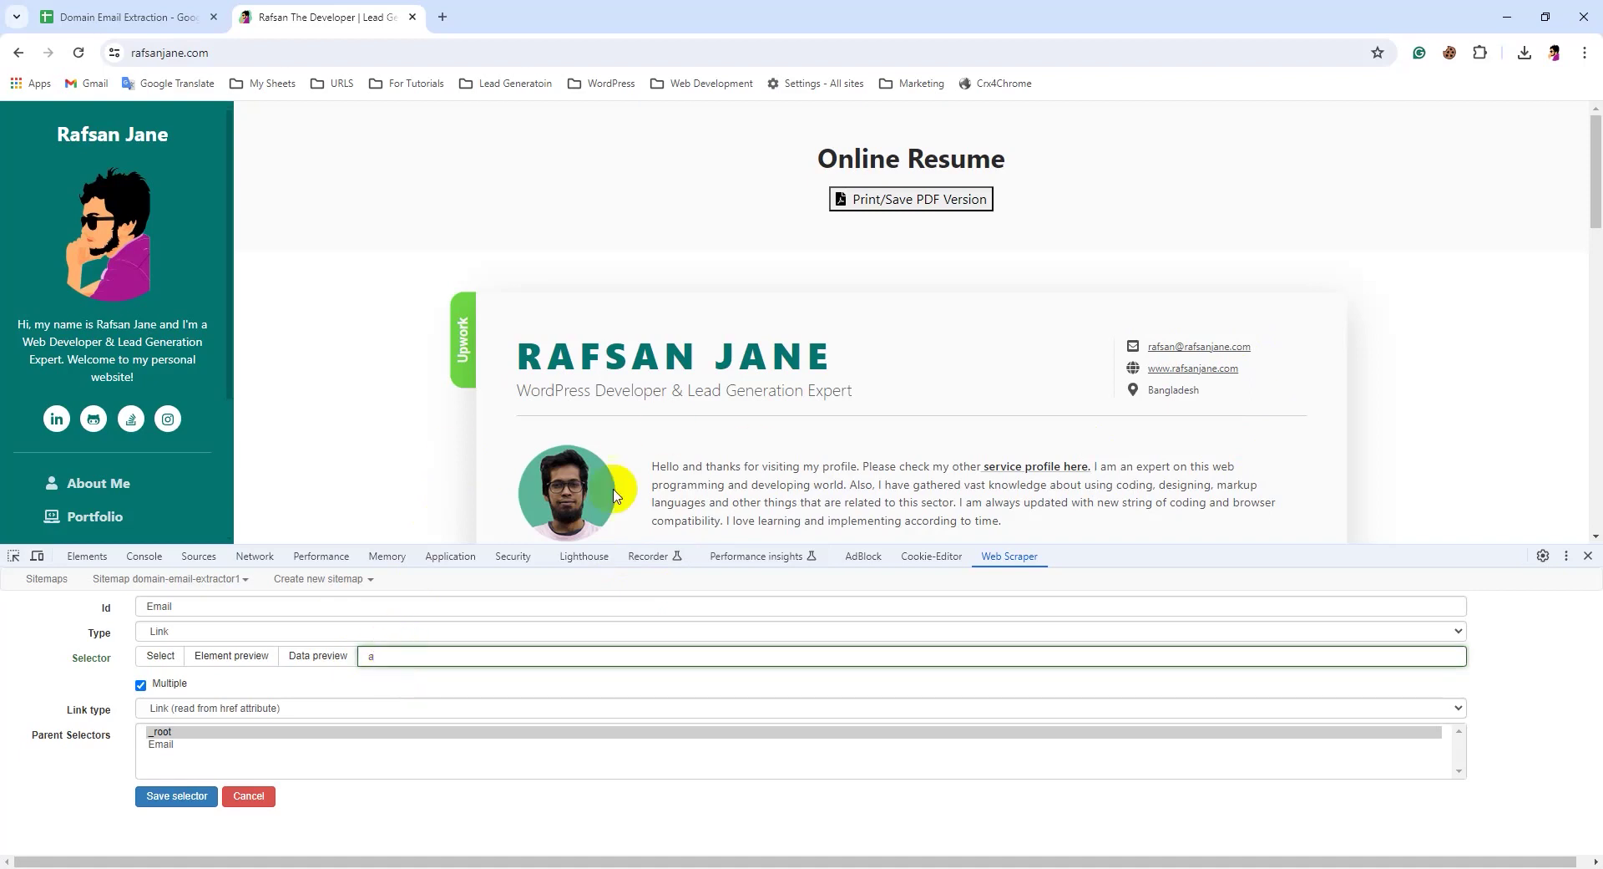
pyautogui.doubleClick(370, 656)
pyautogui.write('a[n')
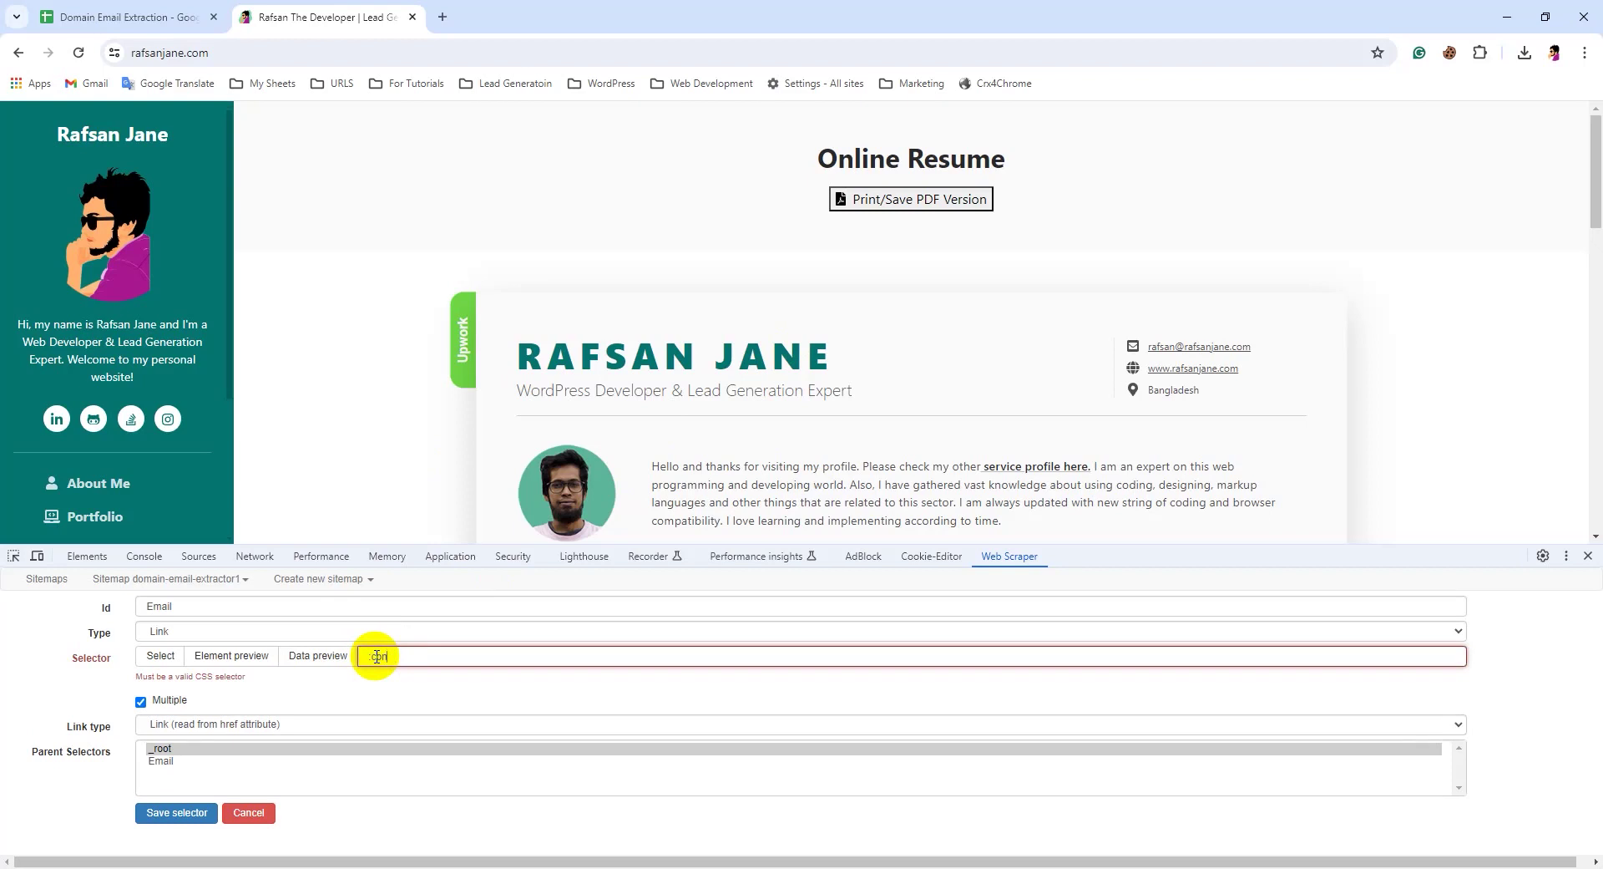
pyautogui.write('()')
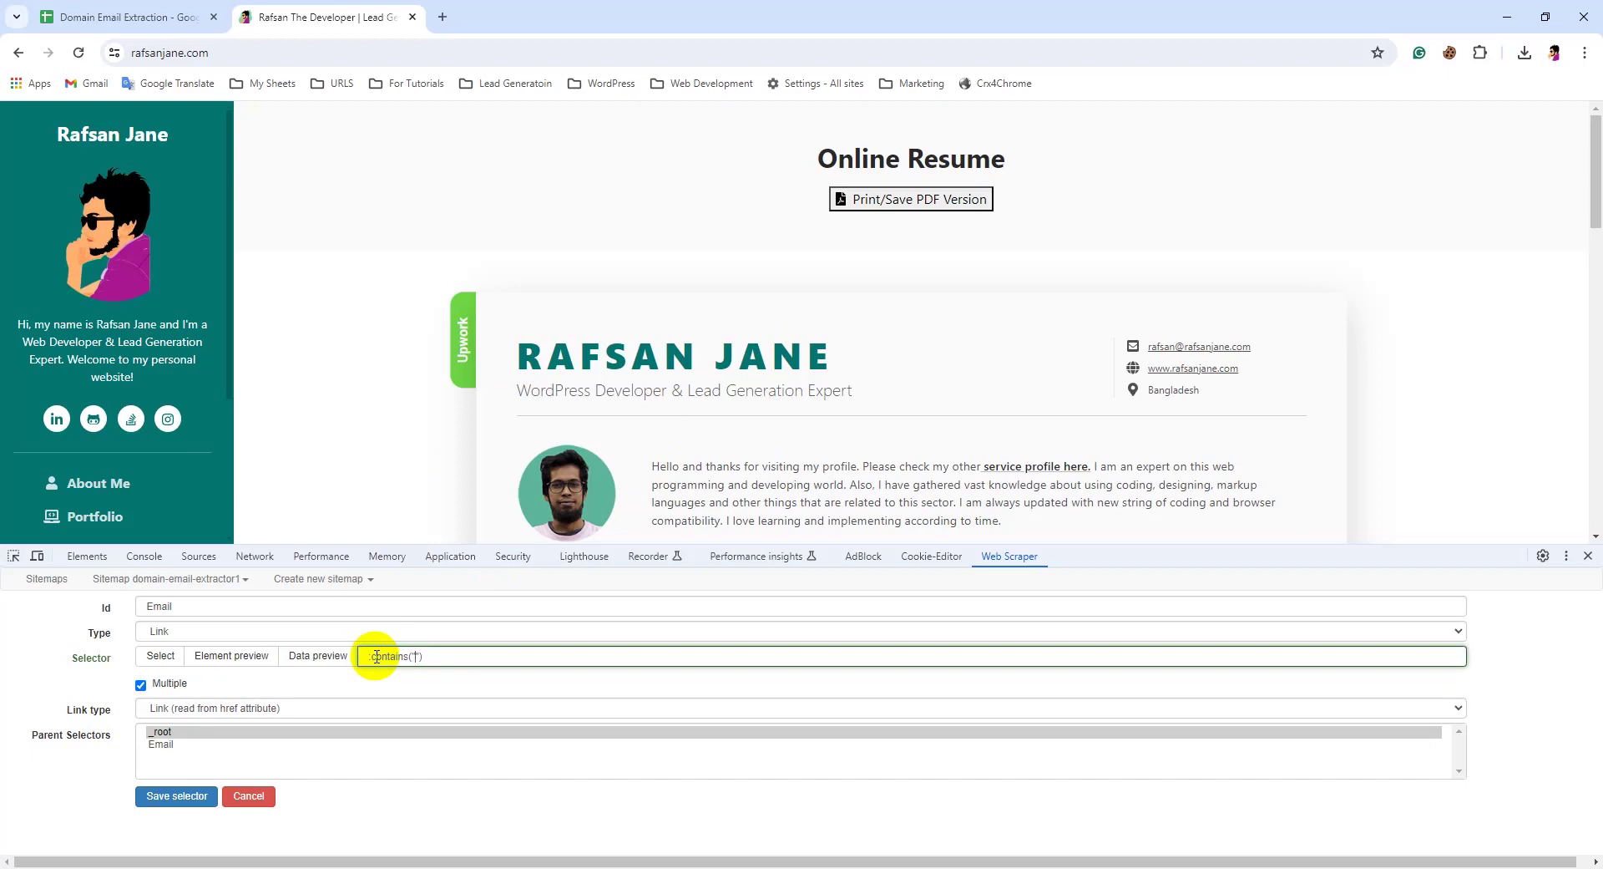
pyautogui.write('@')
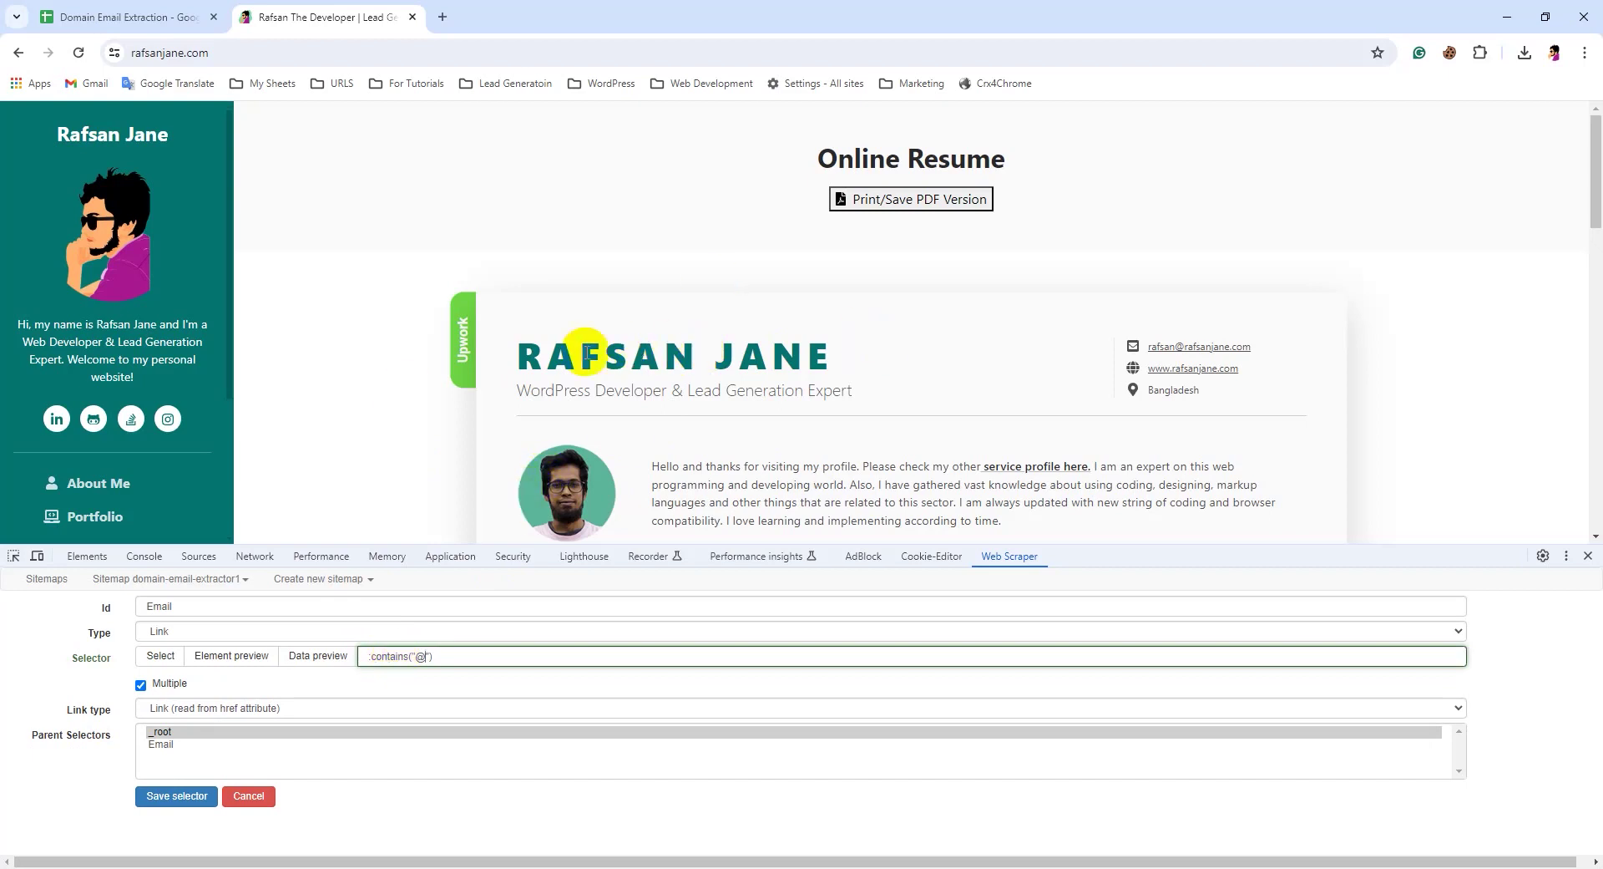
pyautogui.click(316, 658)
pyautogui.click(266, 574)
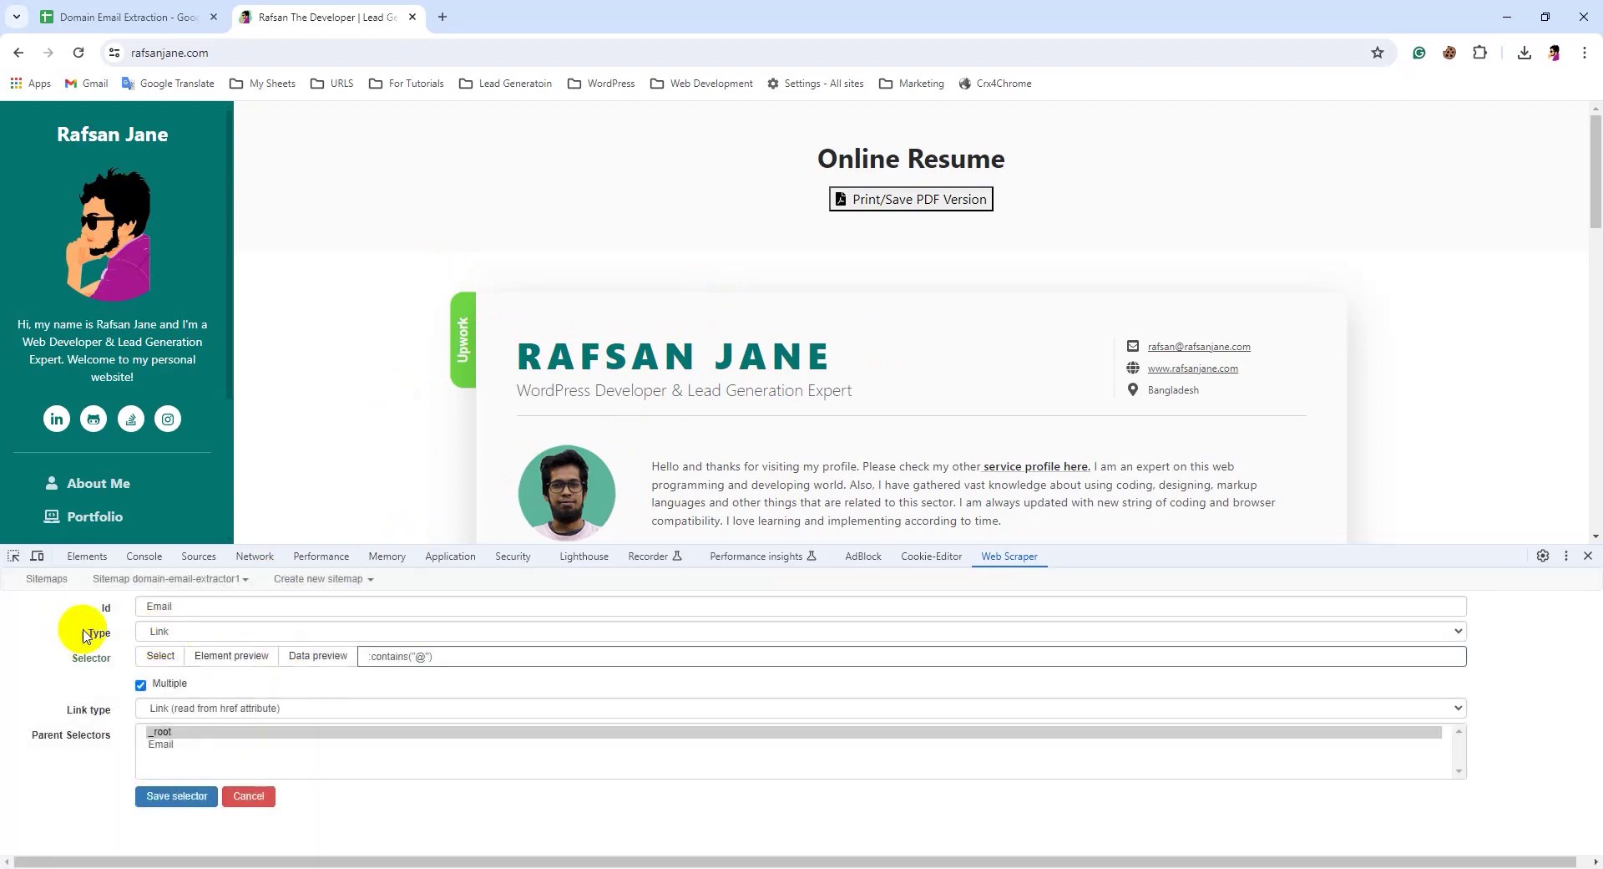
# Change the Email selector's type to Text and preview the extracted page text
pyautogui.click(163, 634)
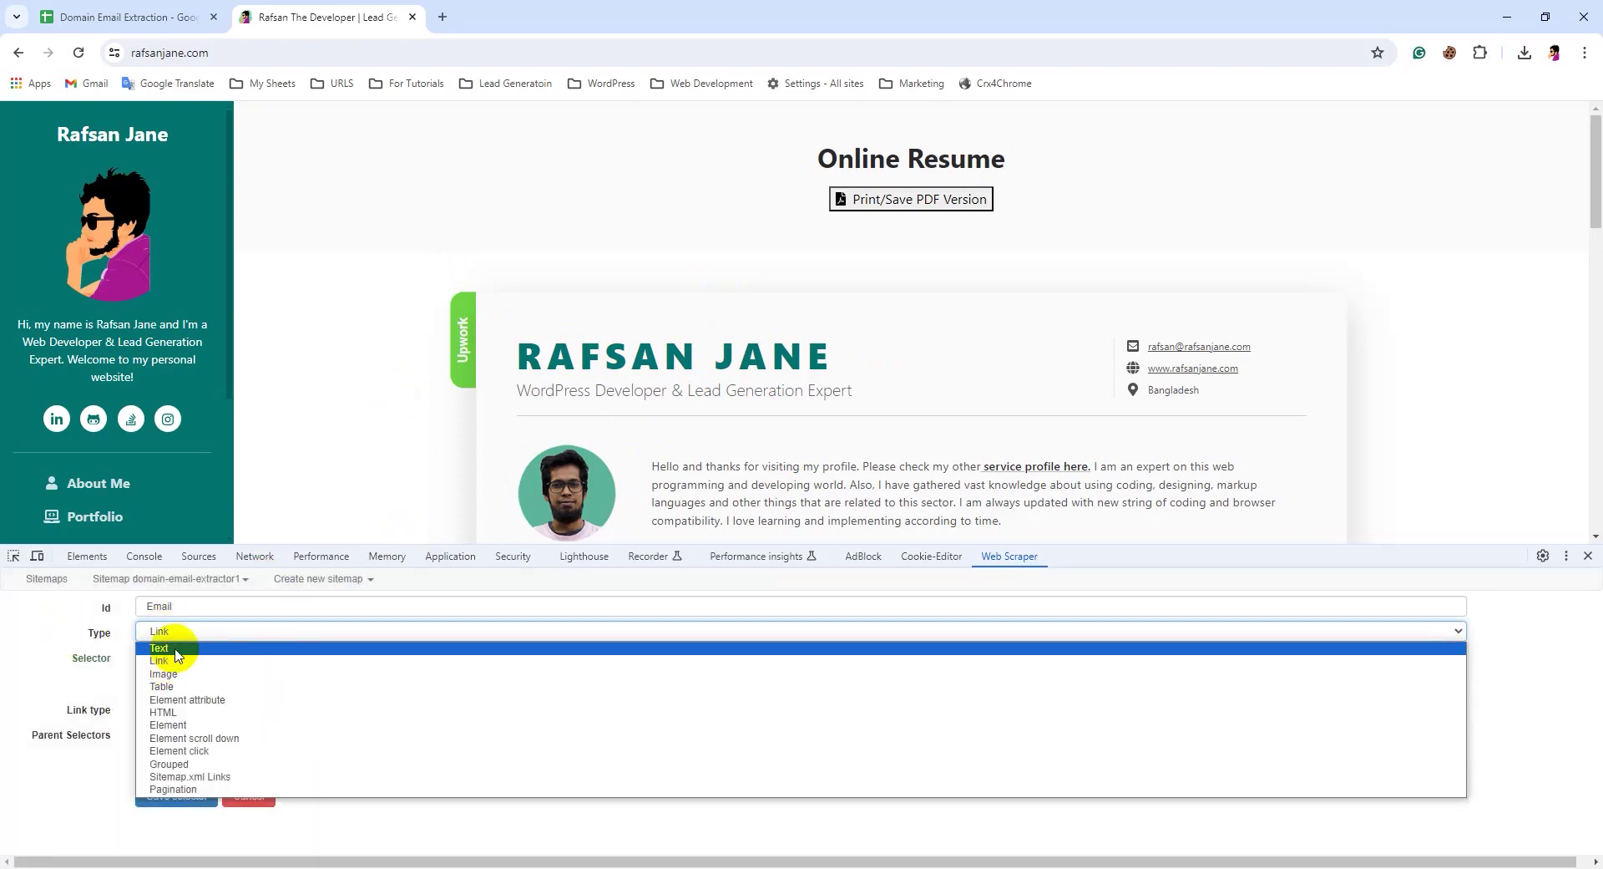
pyautogui.click(177, 648)
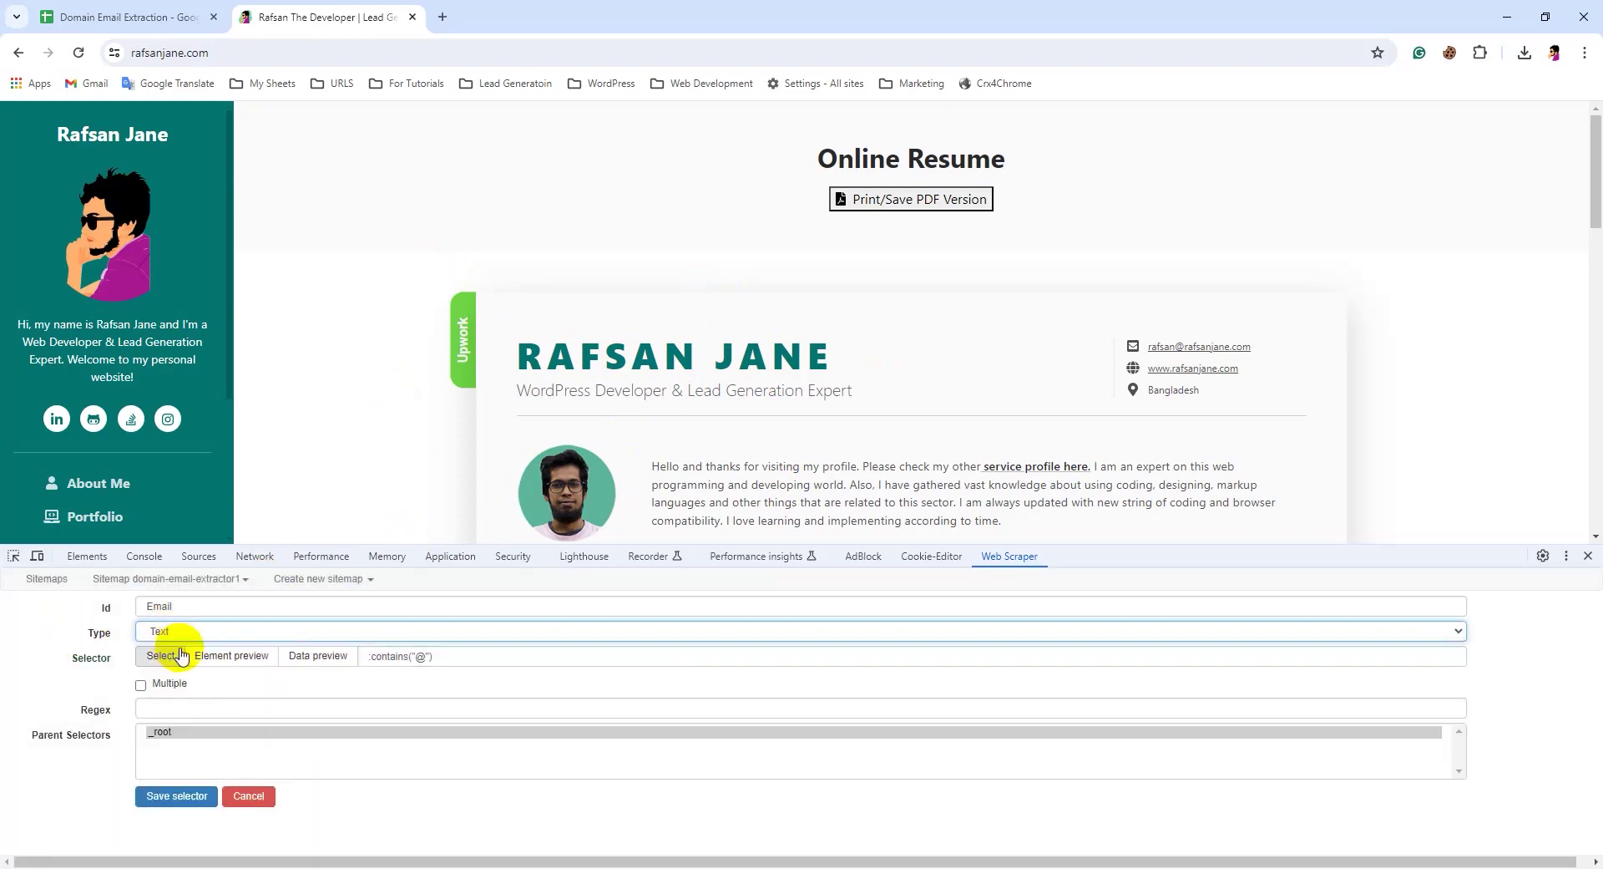
pyautogui.click(318, 656)
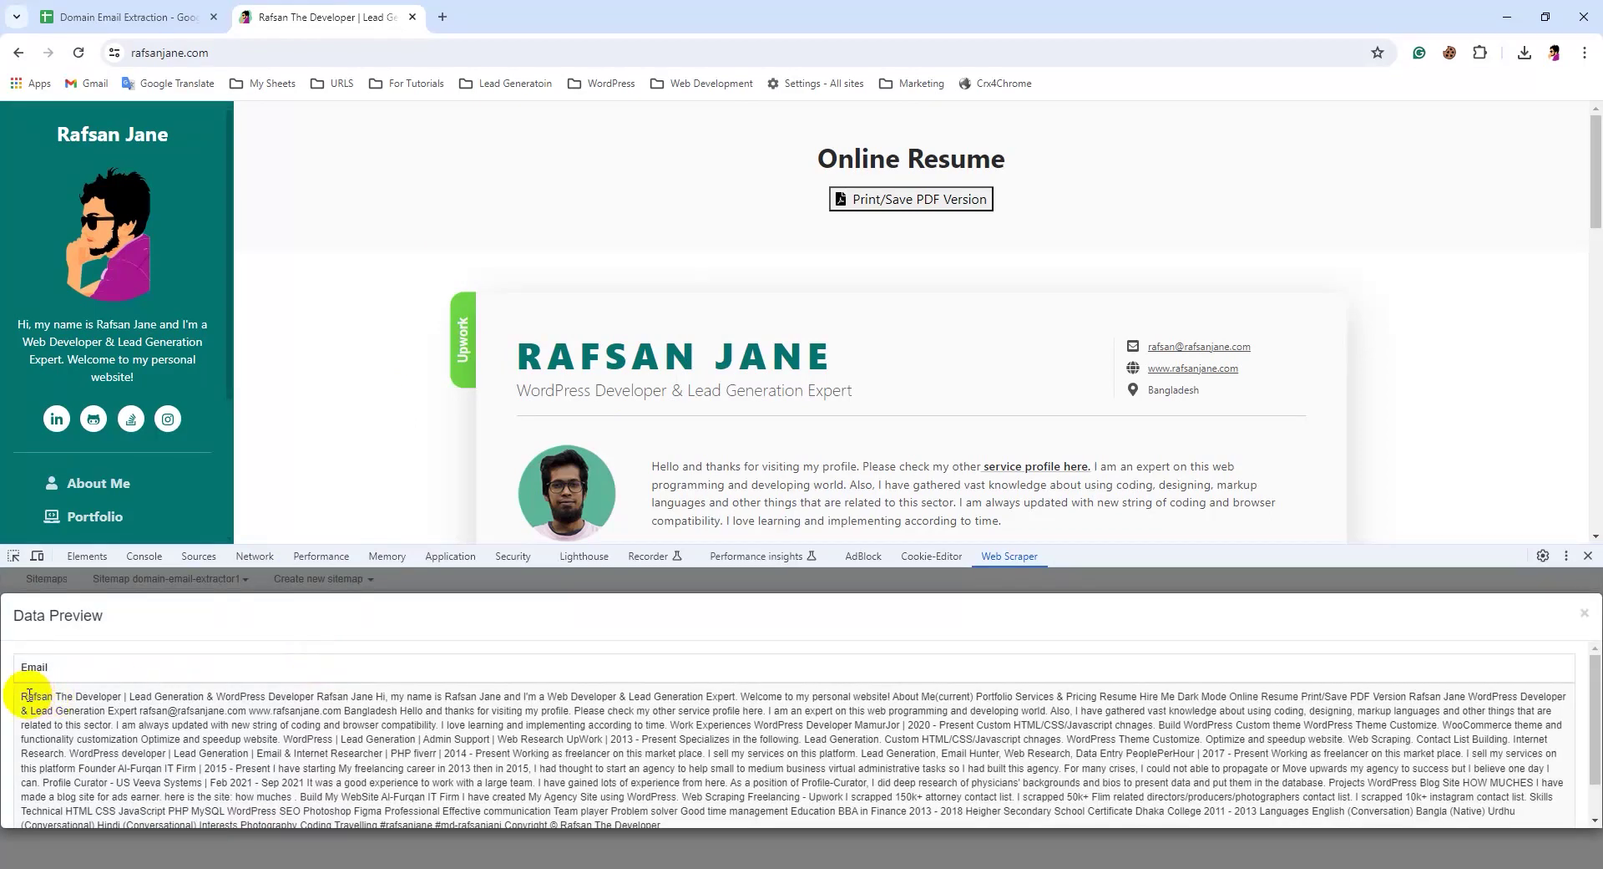
pyautogui.moveTo(25, 696); pyautogui.dragTo(687, 791)
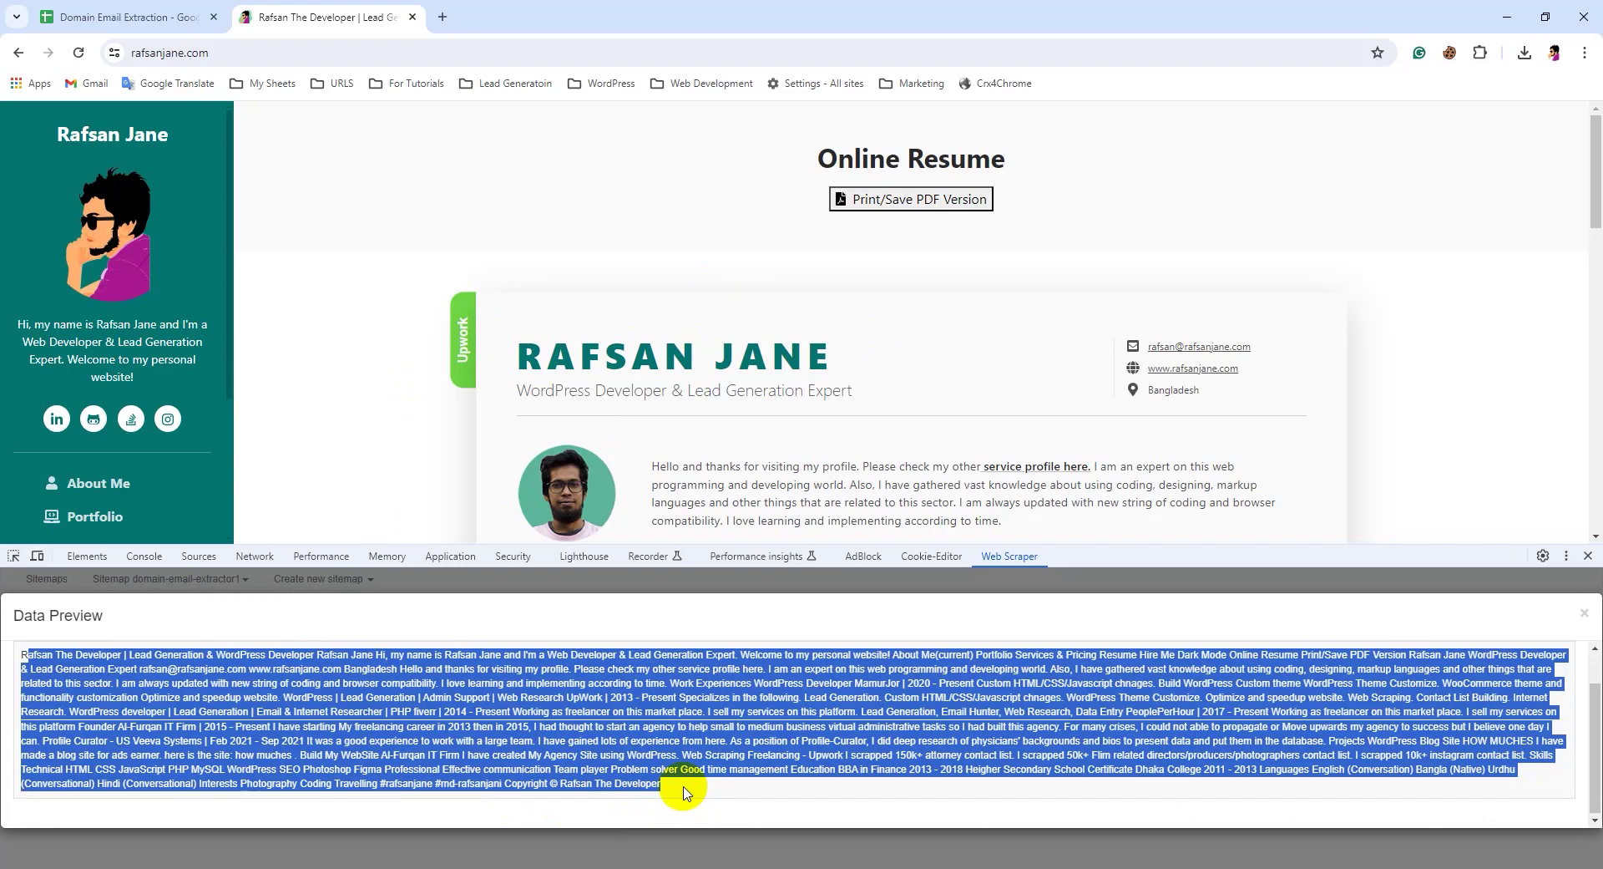
pyautogui.scroll(1, 680, 792)
pyautogui.press('Escape')
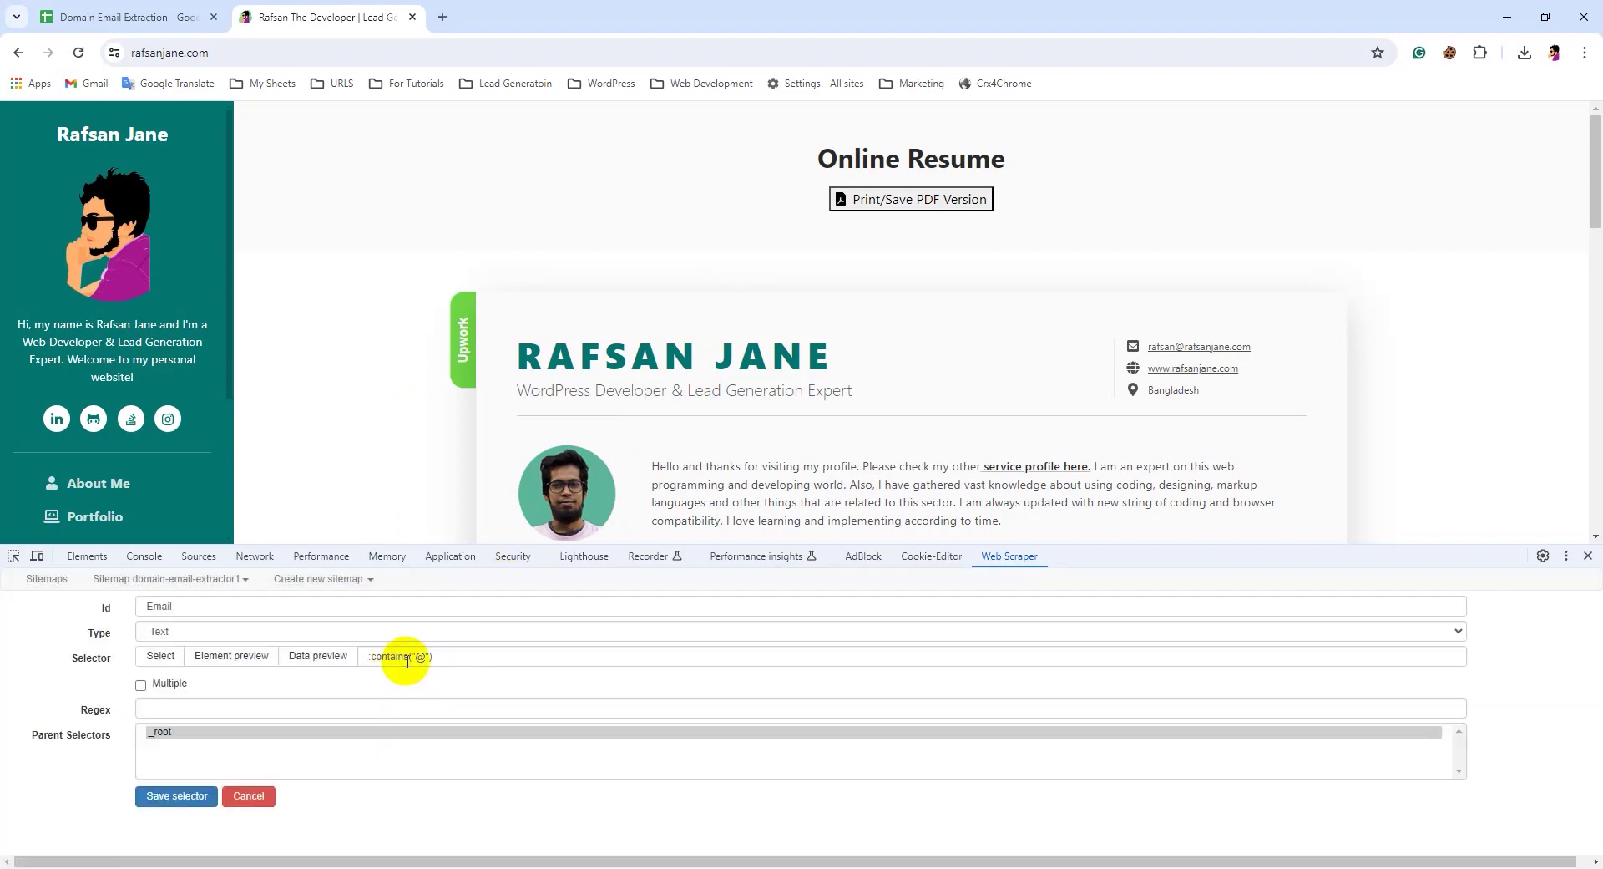
# Preview the :contains("@") selector's data again and locate the e-mail address within the text
pyautogui.click(448, 655)
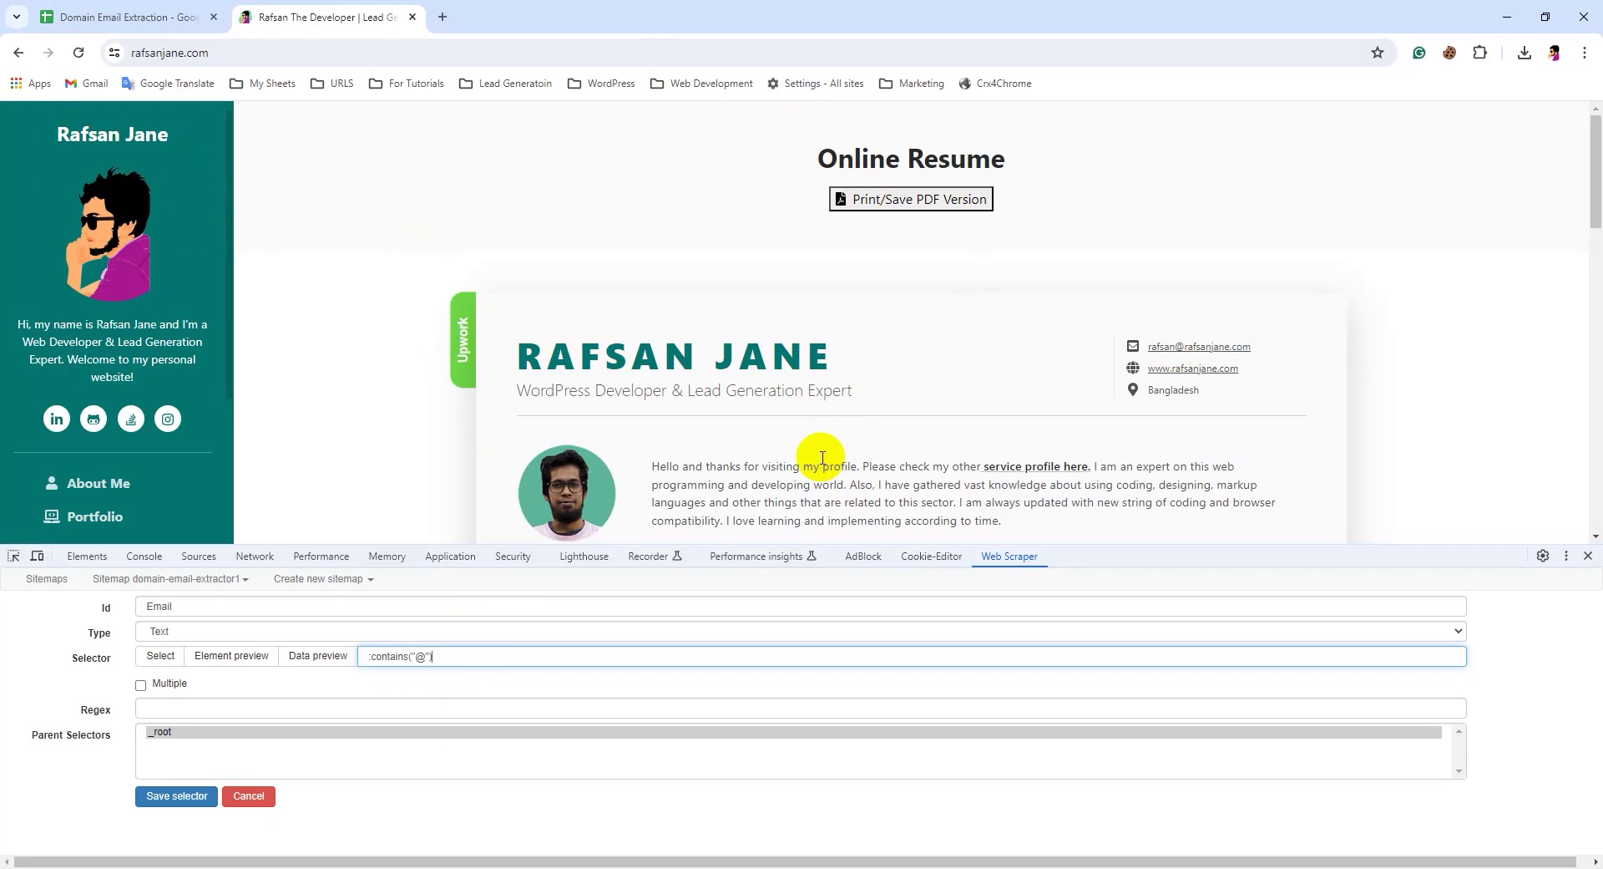
pyautogui.click(315, 660)
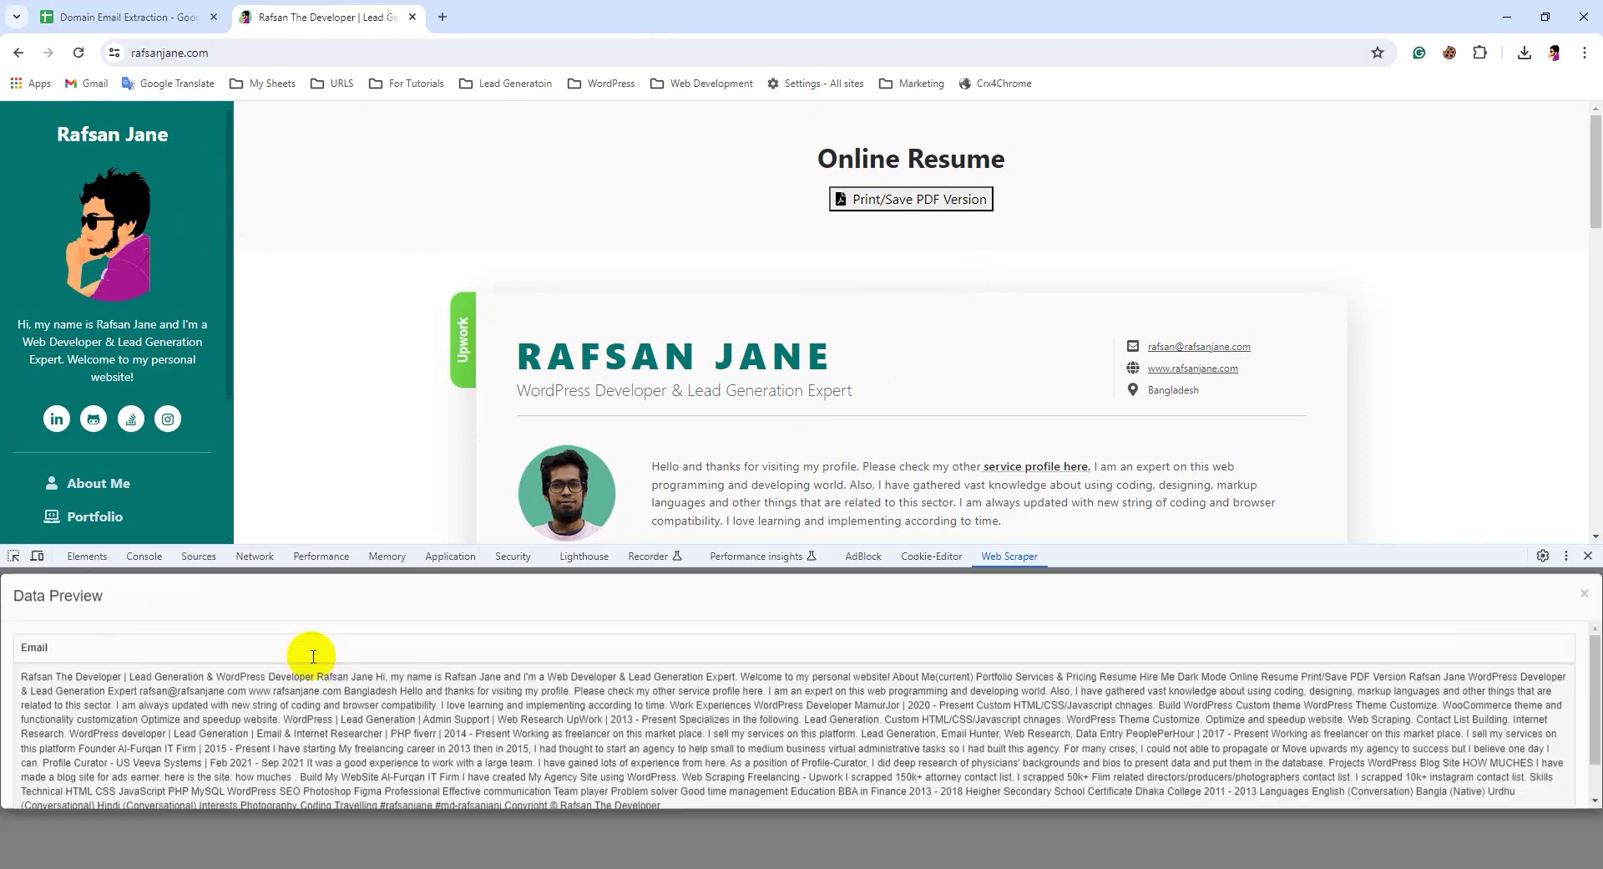
pyautogui.moveTo(139, 710); pyautogui.dragTo(246, 711)
pyautogui.click(405, 589)
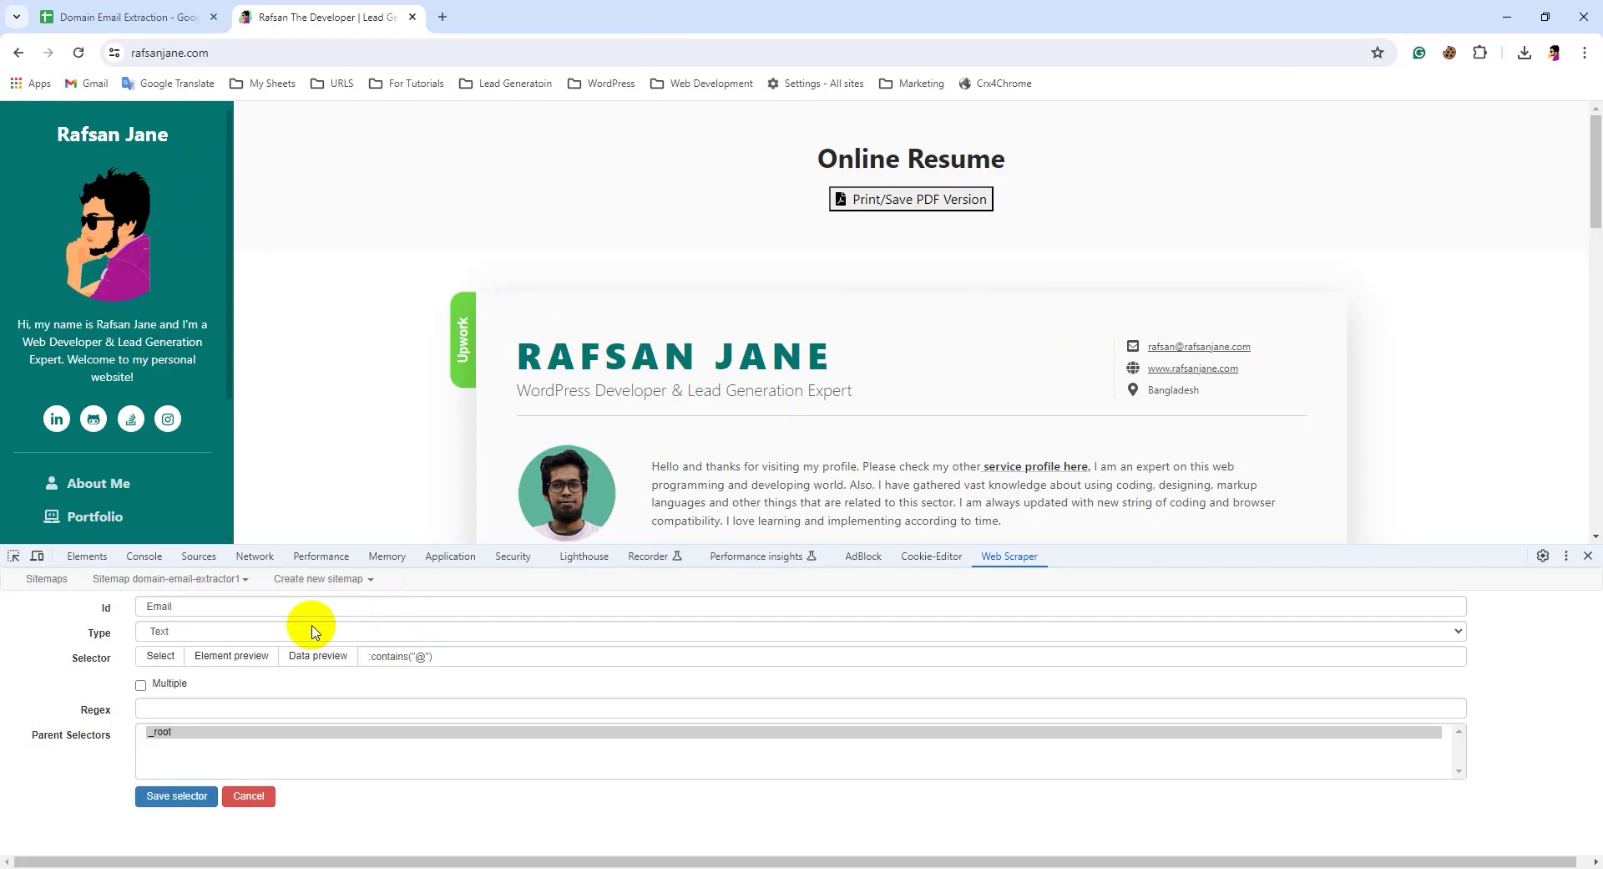
# Change the Email selector's type to Grouped and preview its extracted data
pyautogui.click(203, 631)
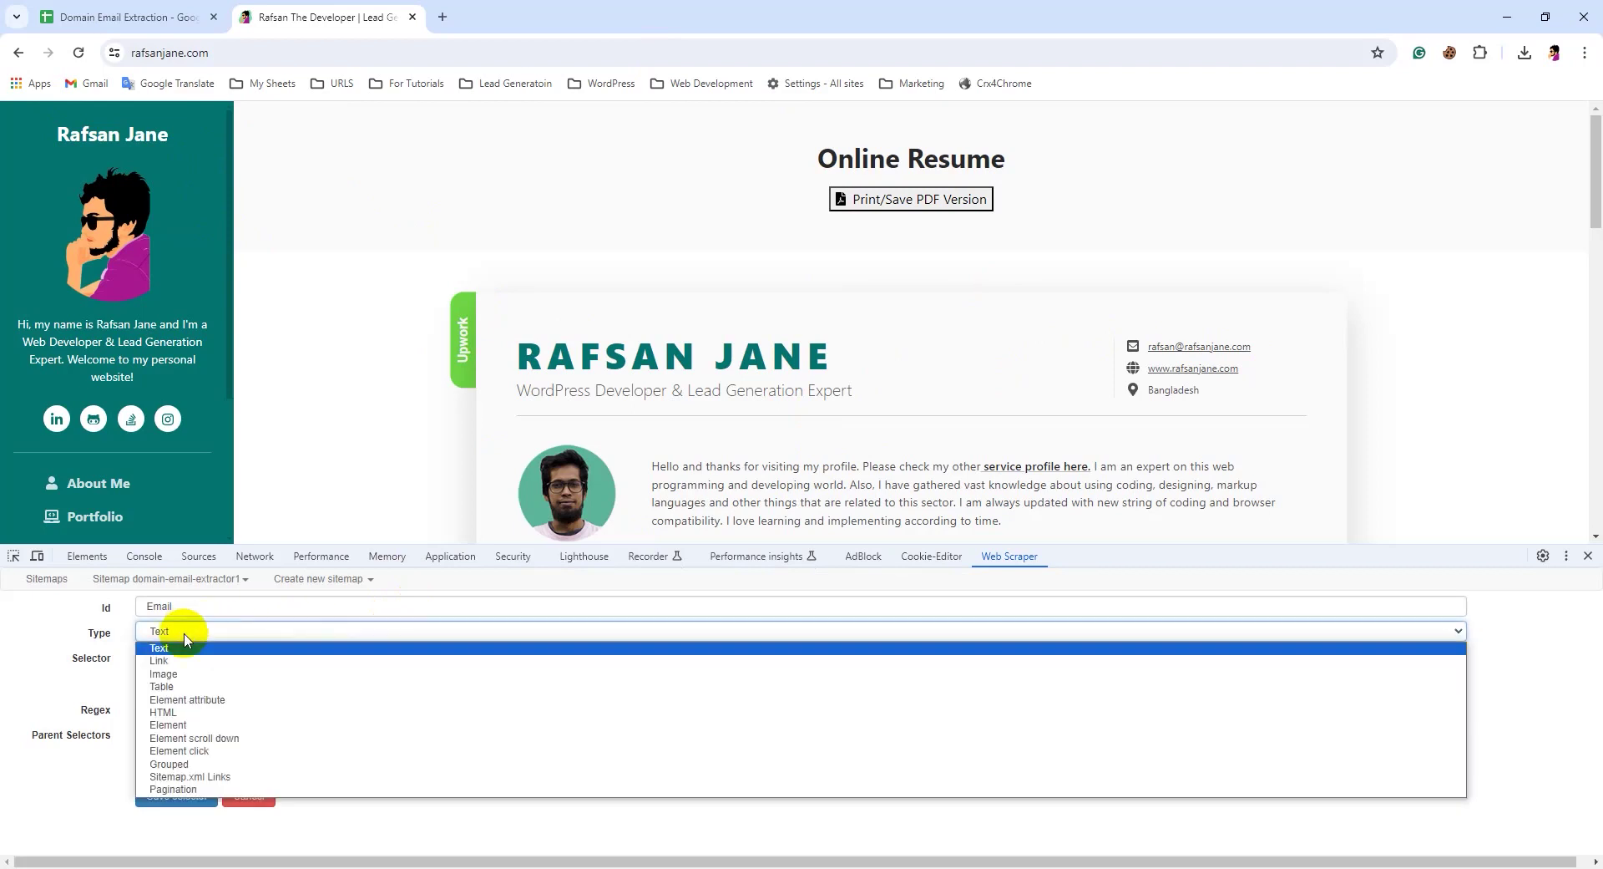
pyautogui.click(175, 764)
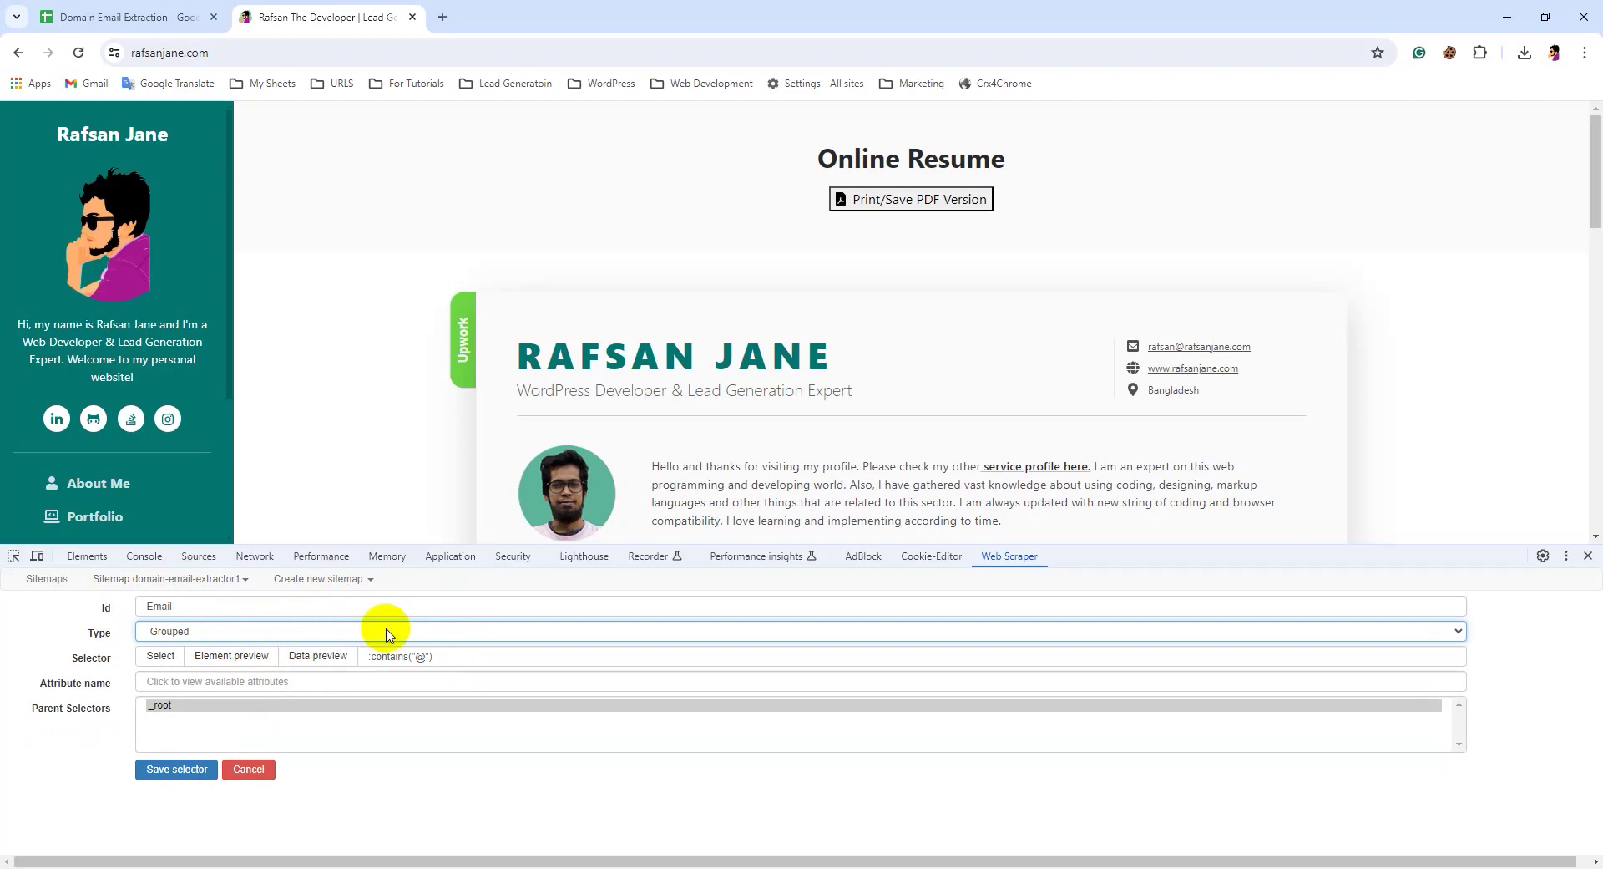
pyautogui.click(317, 656)
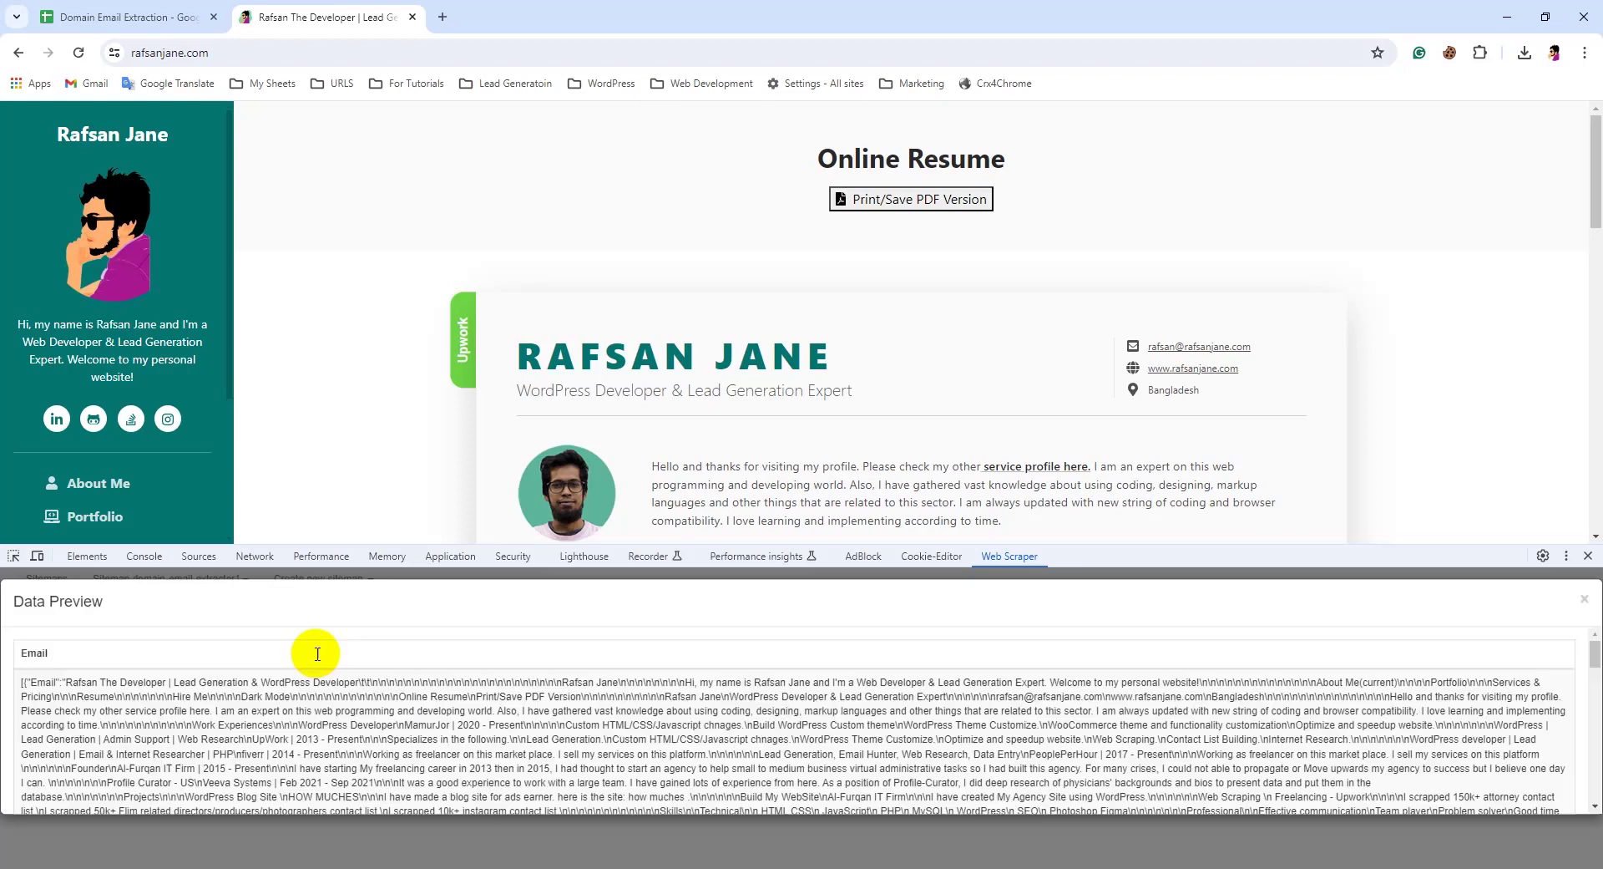
# Examine the grouped data preview for e-mail entries among the page text, and close the preview
pyautogui.scroll(-5, 177, 714)
pyautogui.scroll(3, 180, 714)
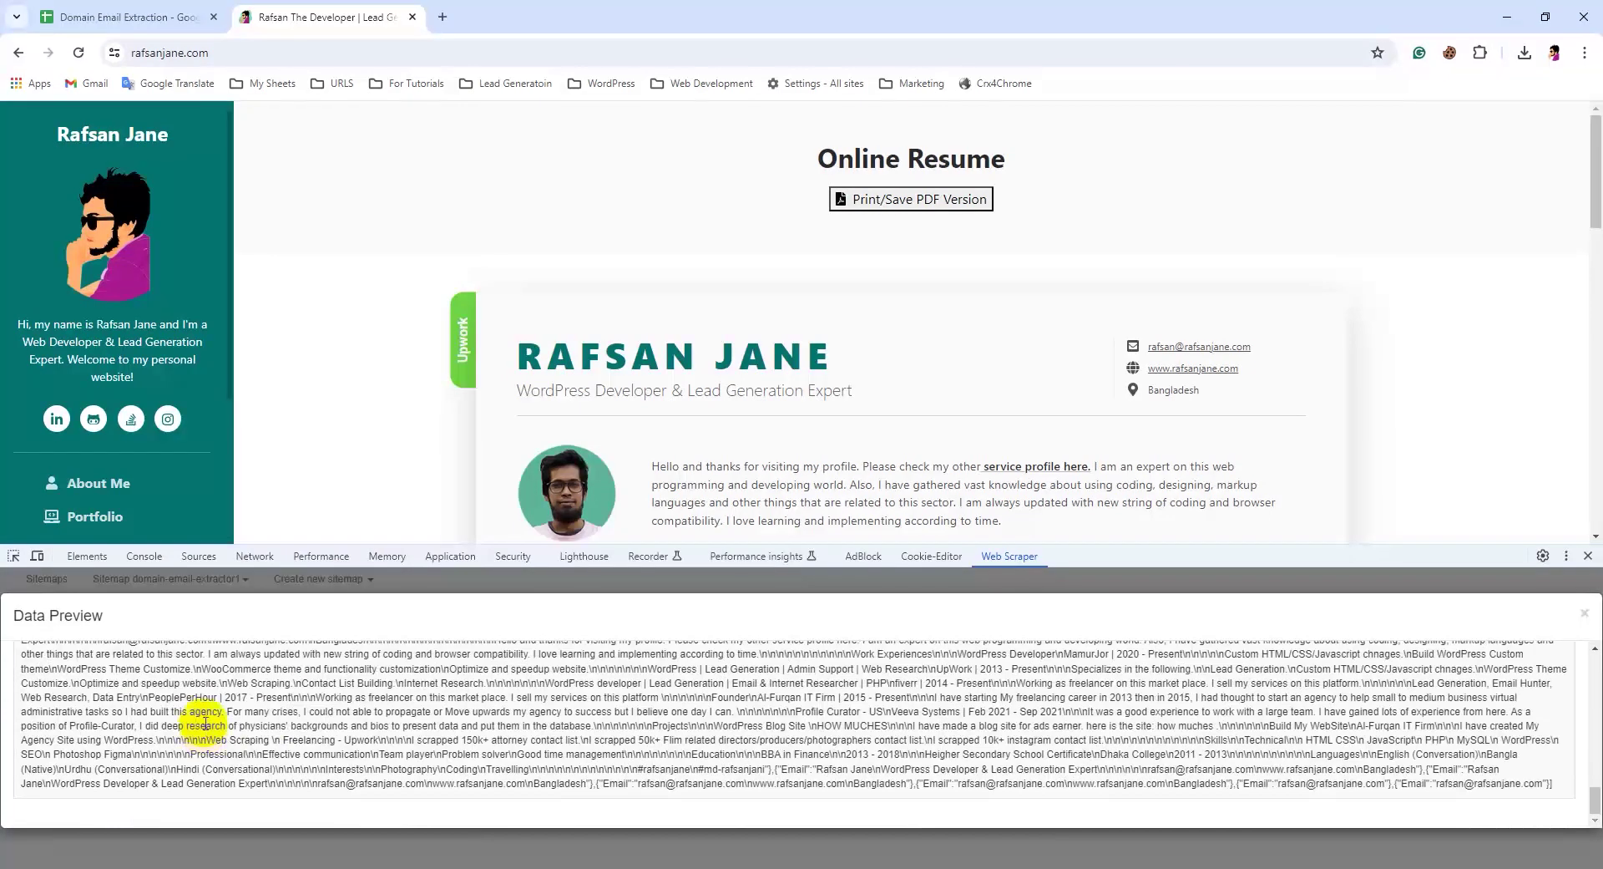
pyautogui.scroll(3, 251, 769)
pyautogui.scroll(5, 194, 756)
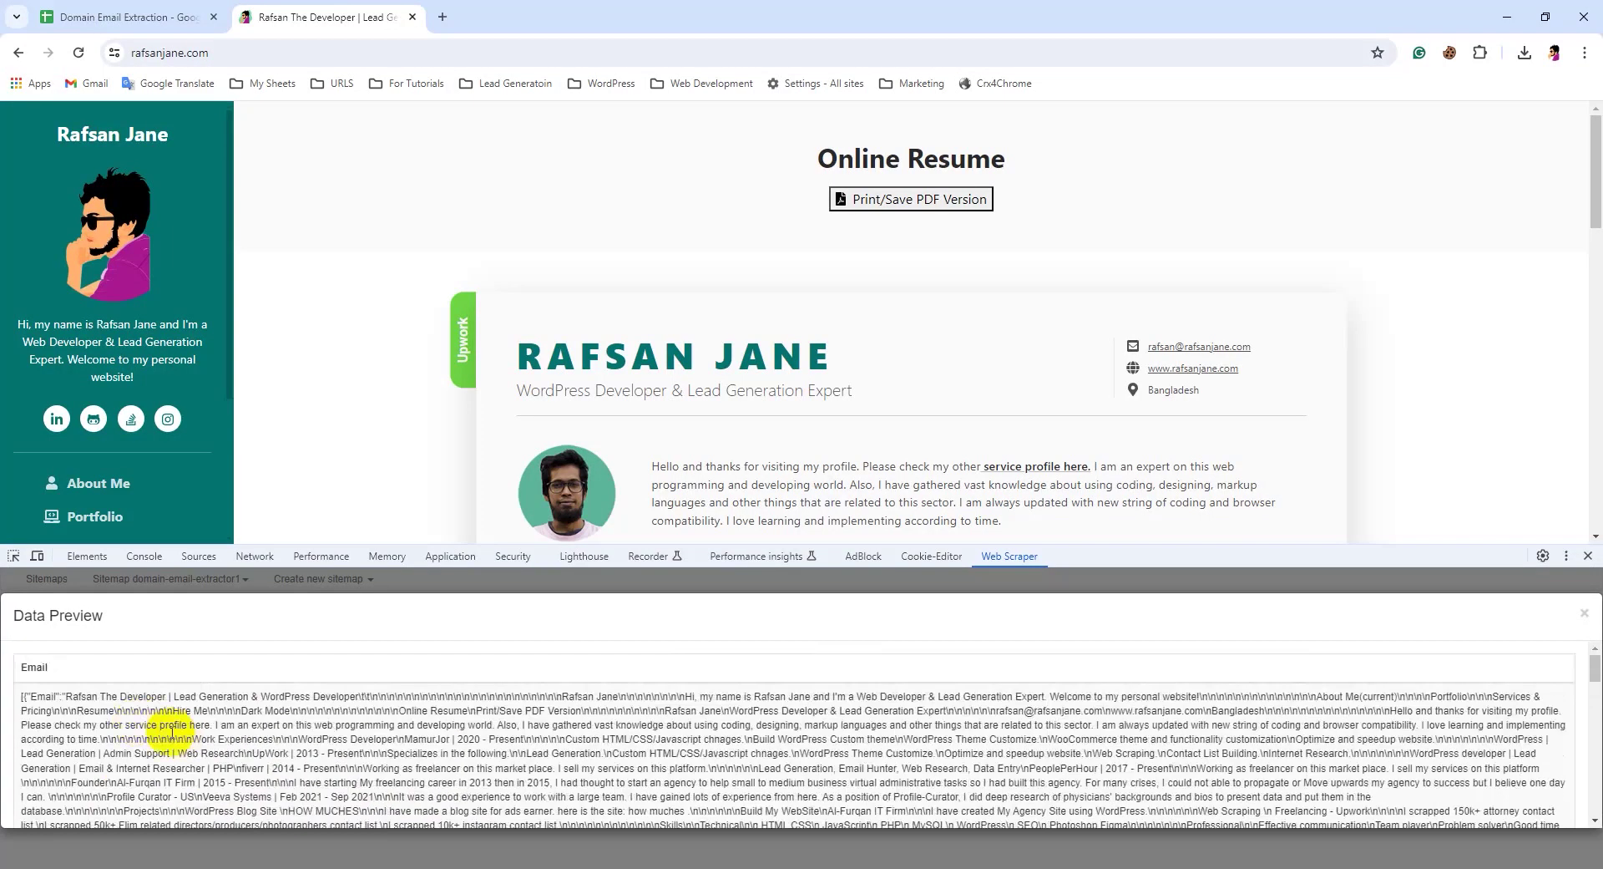
pyautogui.moveTo(261, 696); pyautogui.dragTo(357, 740)
pyautogui.click(358, 740)
pyautogui.scroll(-10, 368, 752)
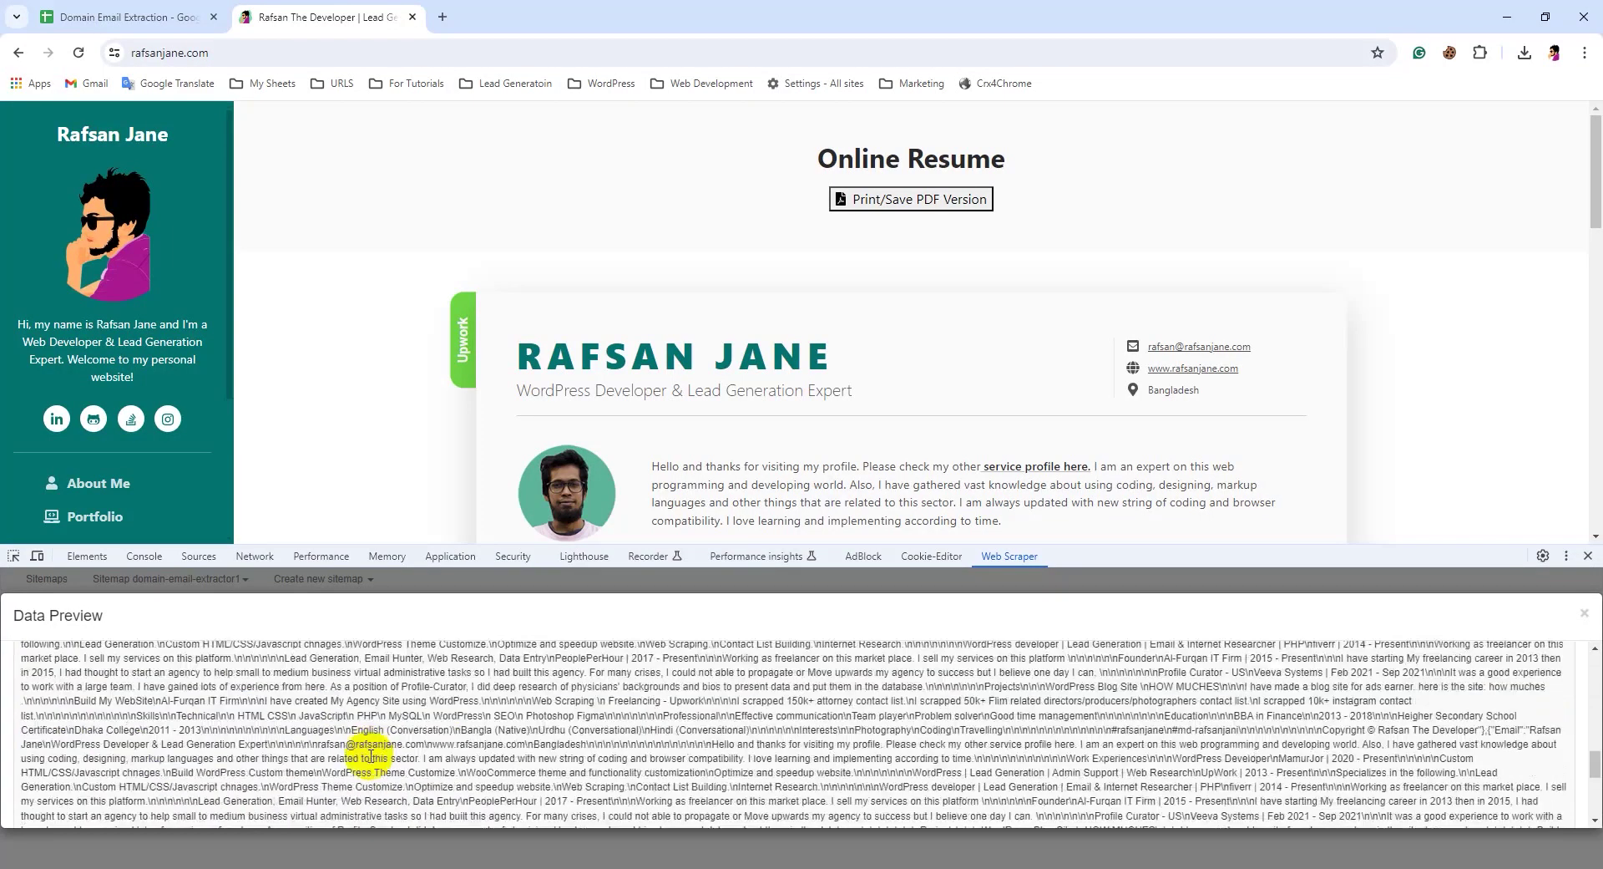
pyautogui.moveTo(595, 786); pyautogui.dragTo(906, 788)
pyautogui.click(1061, 789)
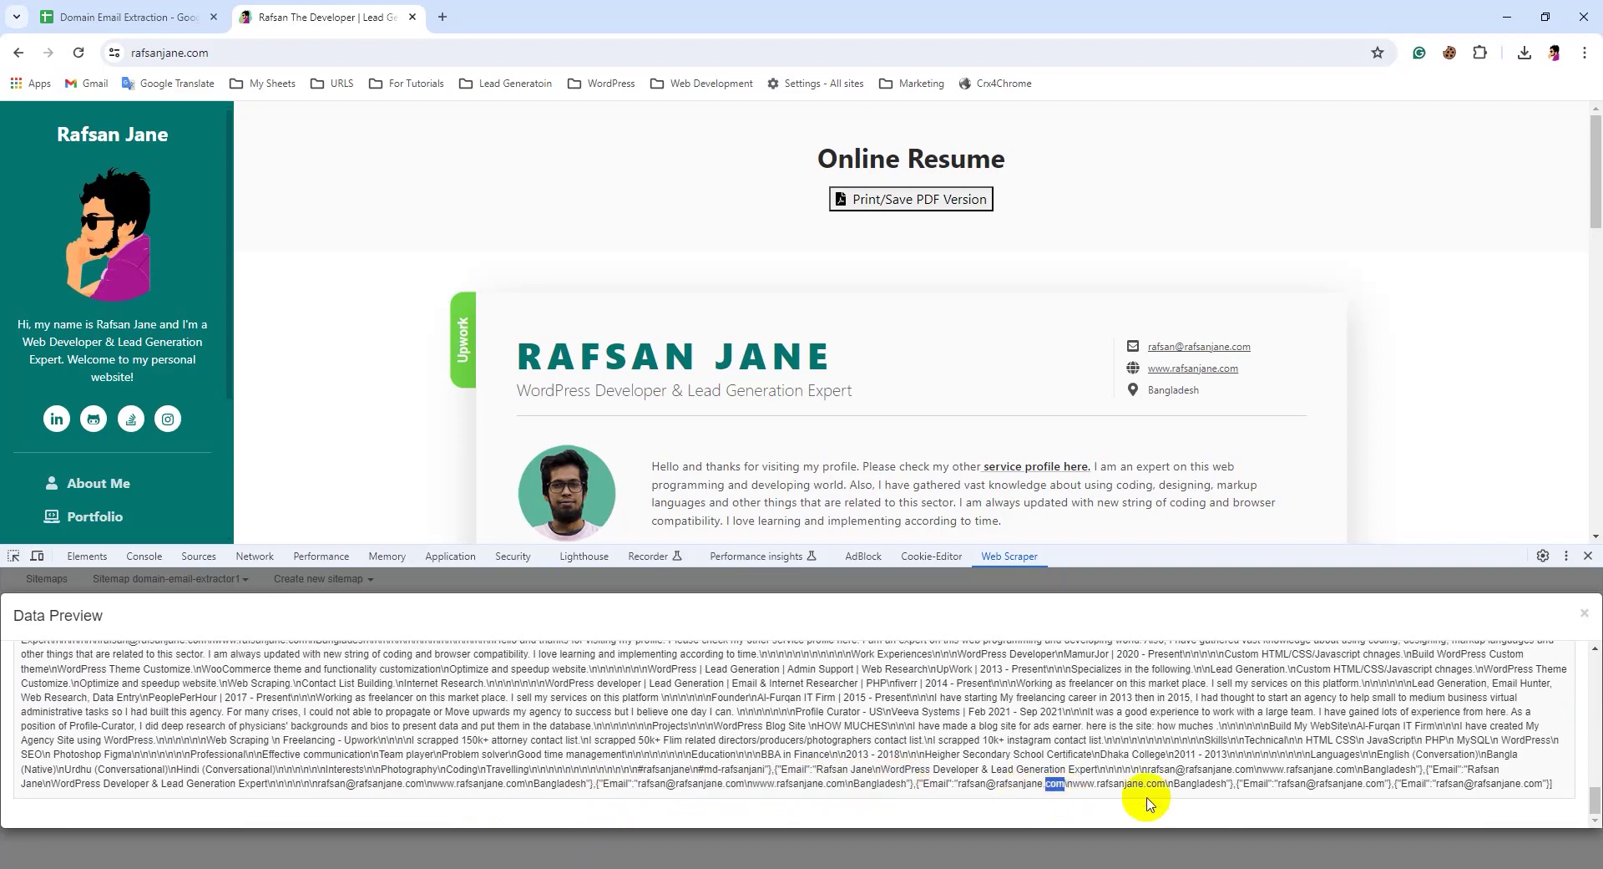
pyautogui.moveTo(1554, 785); pyautogui.dragTo(1396, 789)
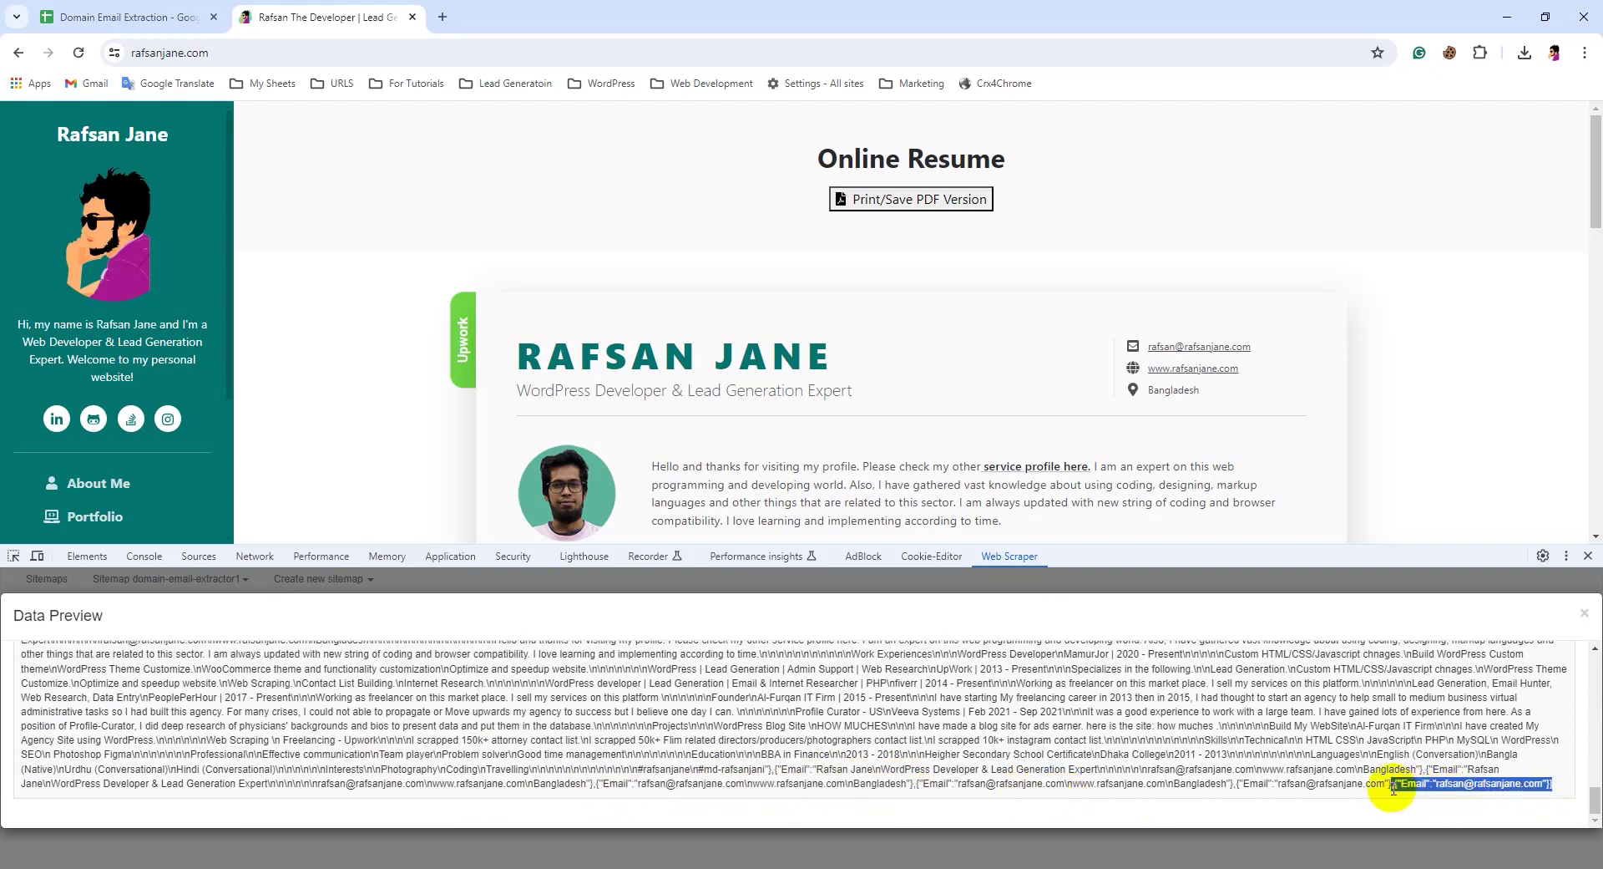
pyautogui.moveTo(1236, 787); pyautogui.dragTo(1395, 790)
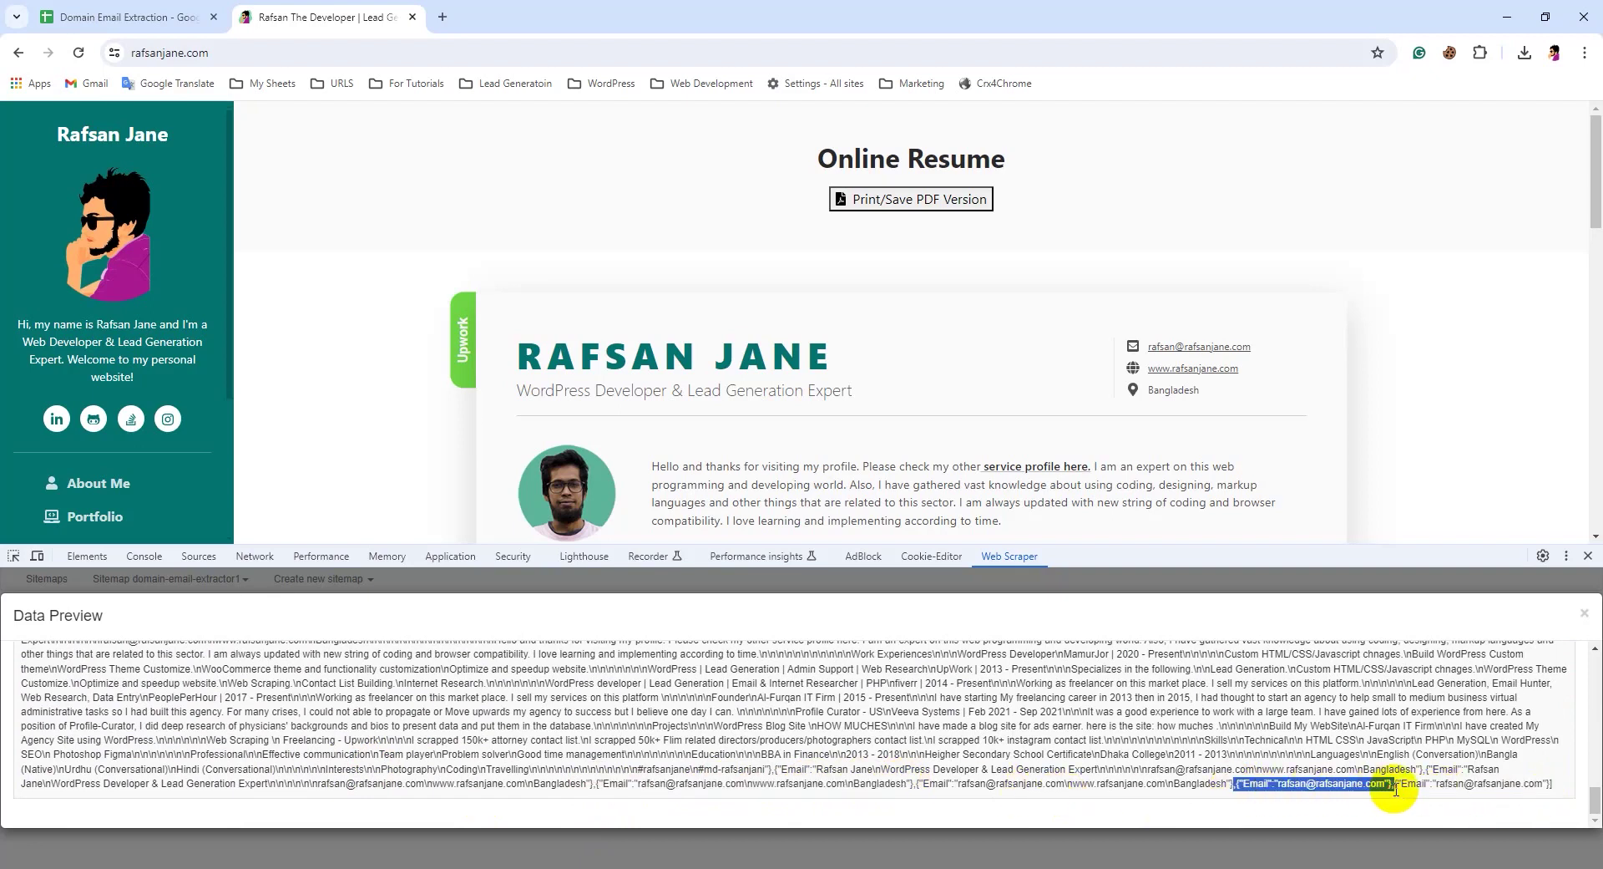
pyautogui.click(431, 588)
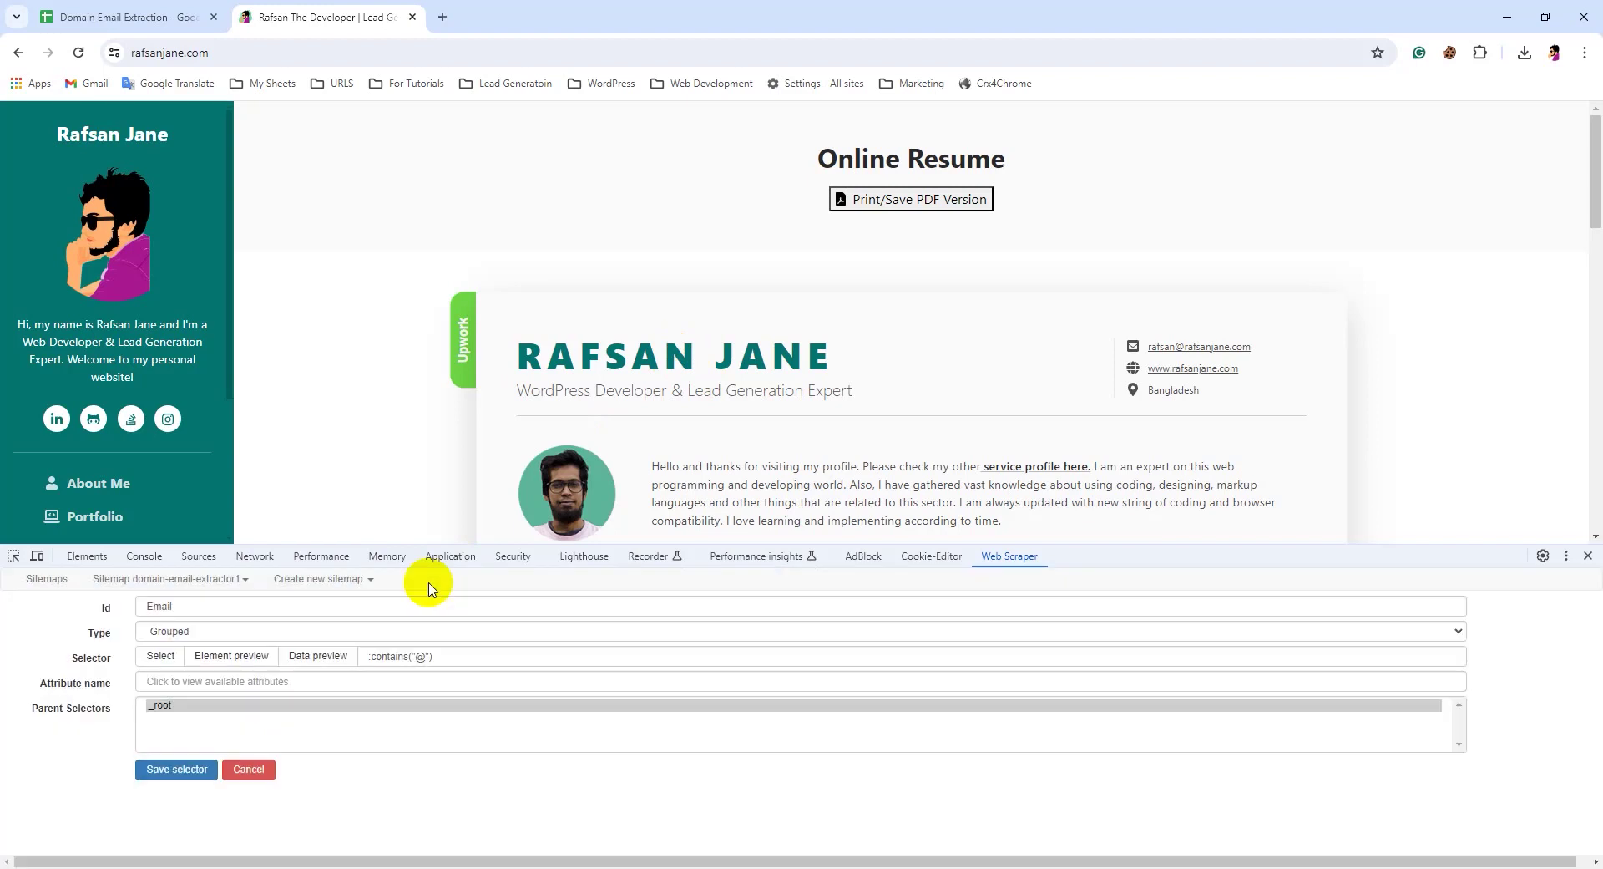
# Inspect the HTML element behind the e-mail link in the resume header and return to the Email selector's settings
pyautogui.click(368, 656)
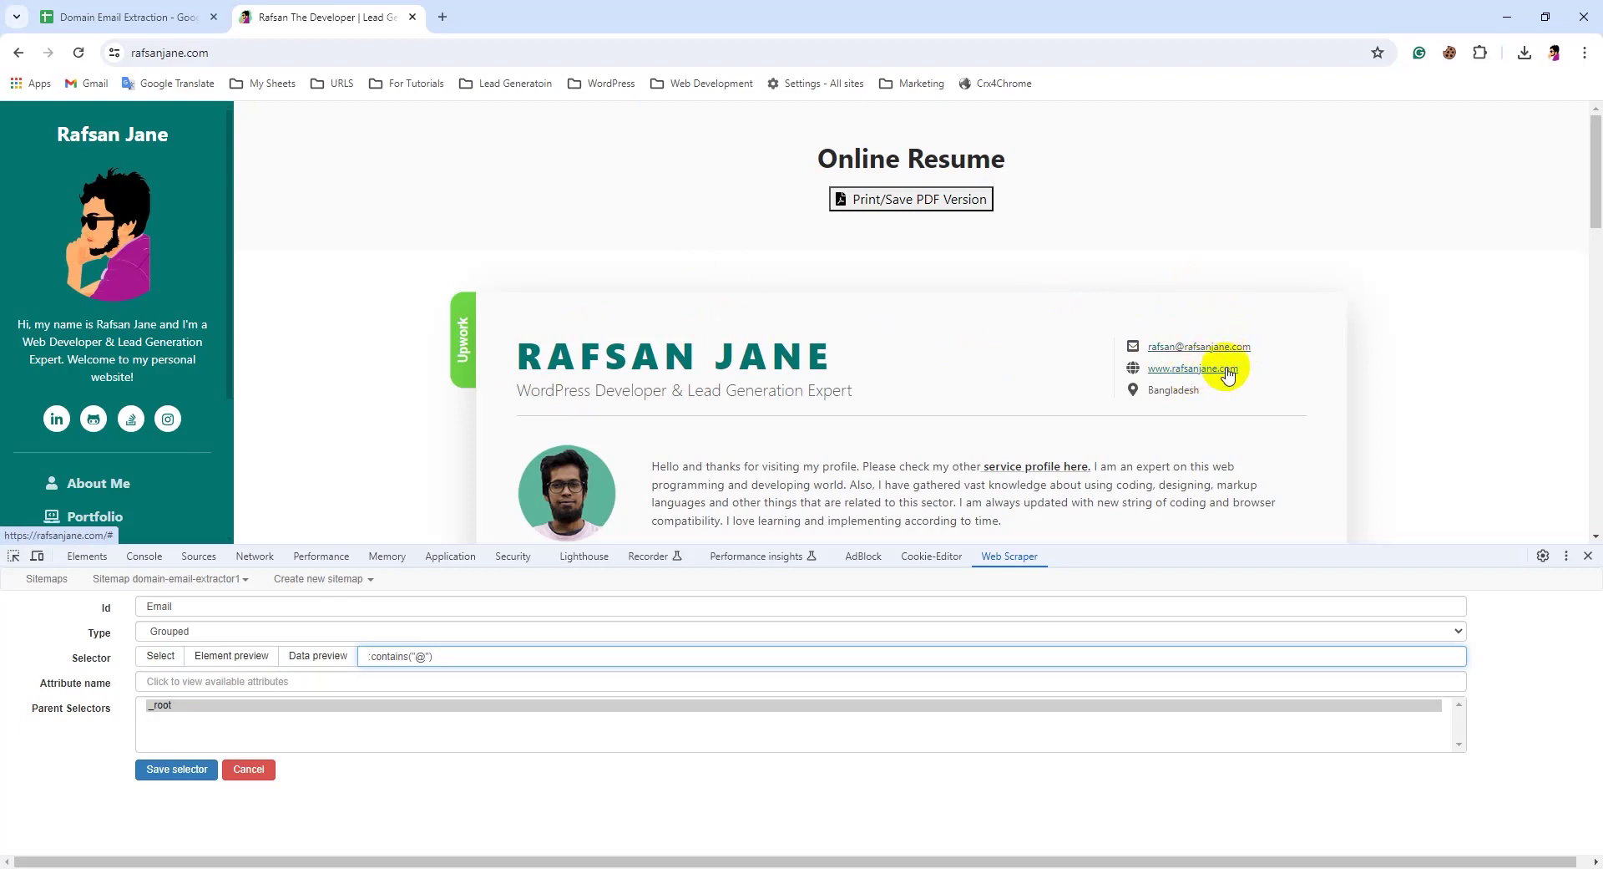
pyautogui.rightClick(1177, 354)
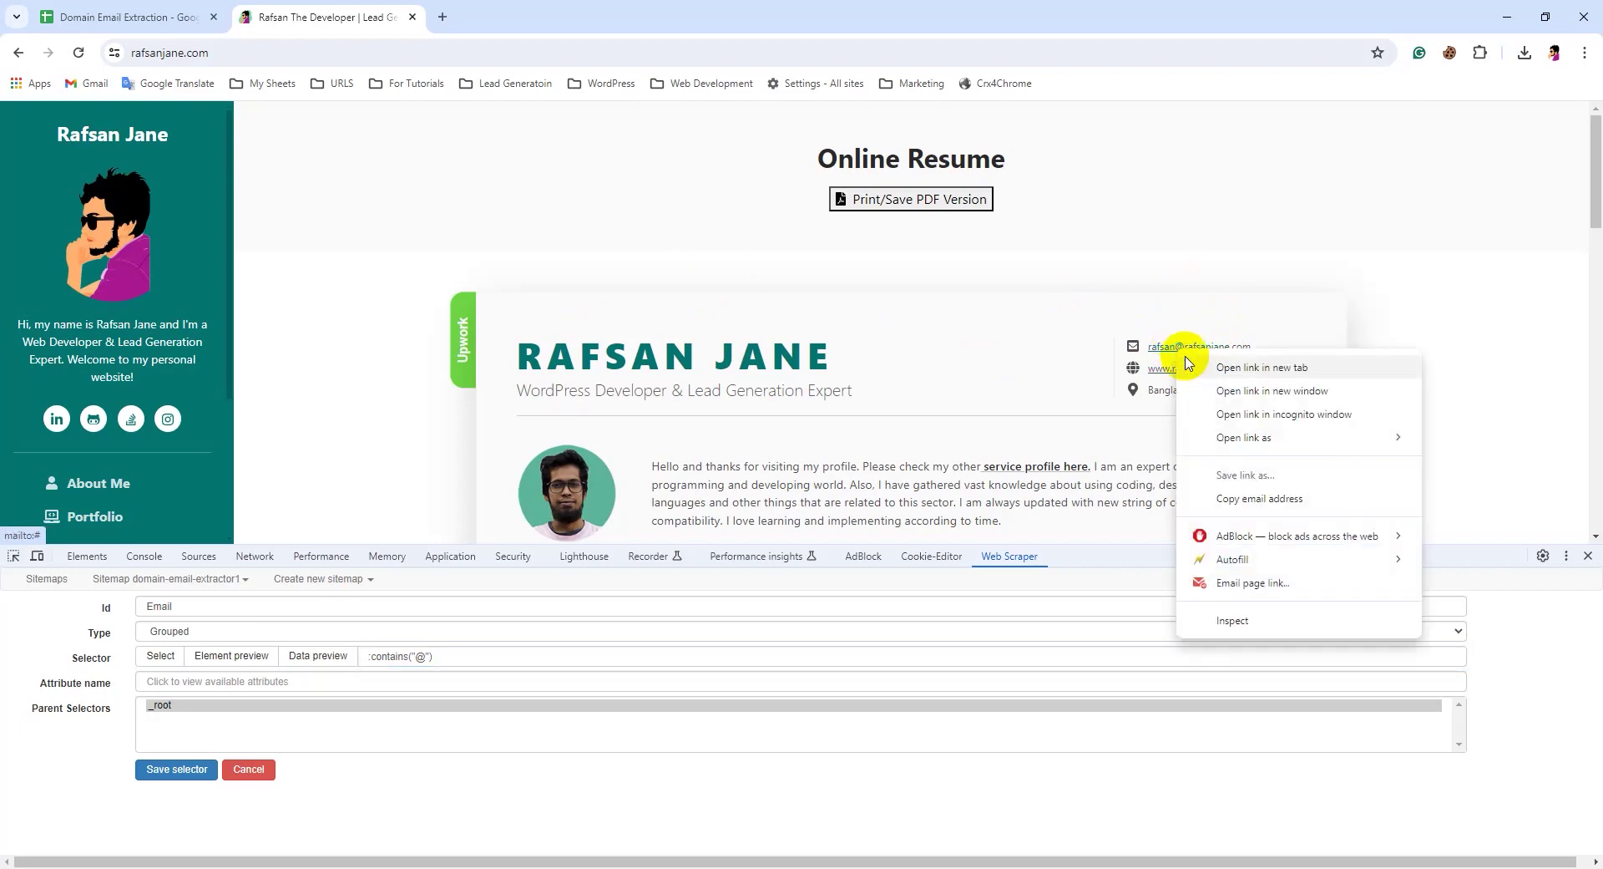
pyautogui.click(1255, 621)
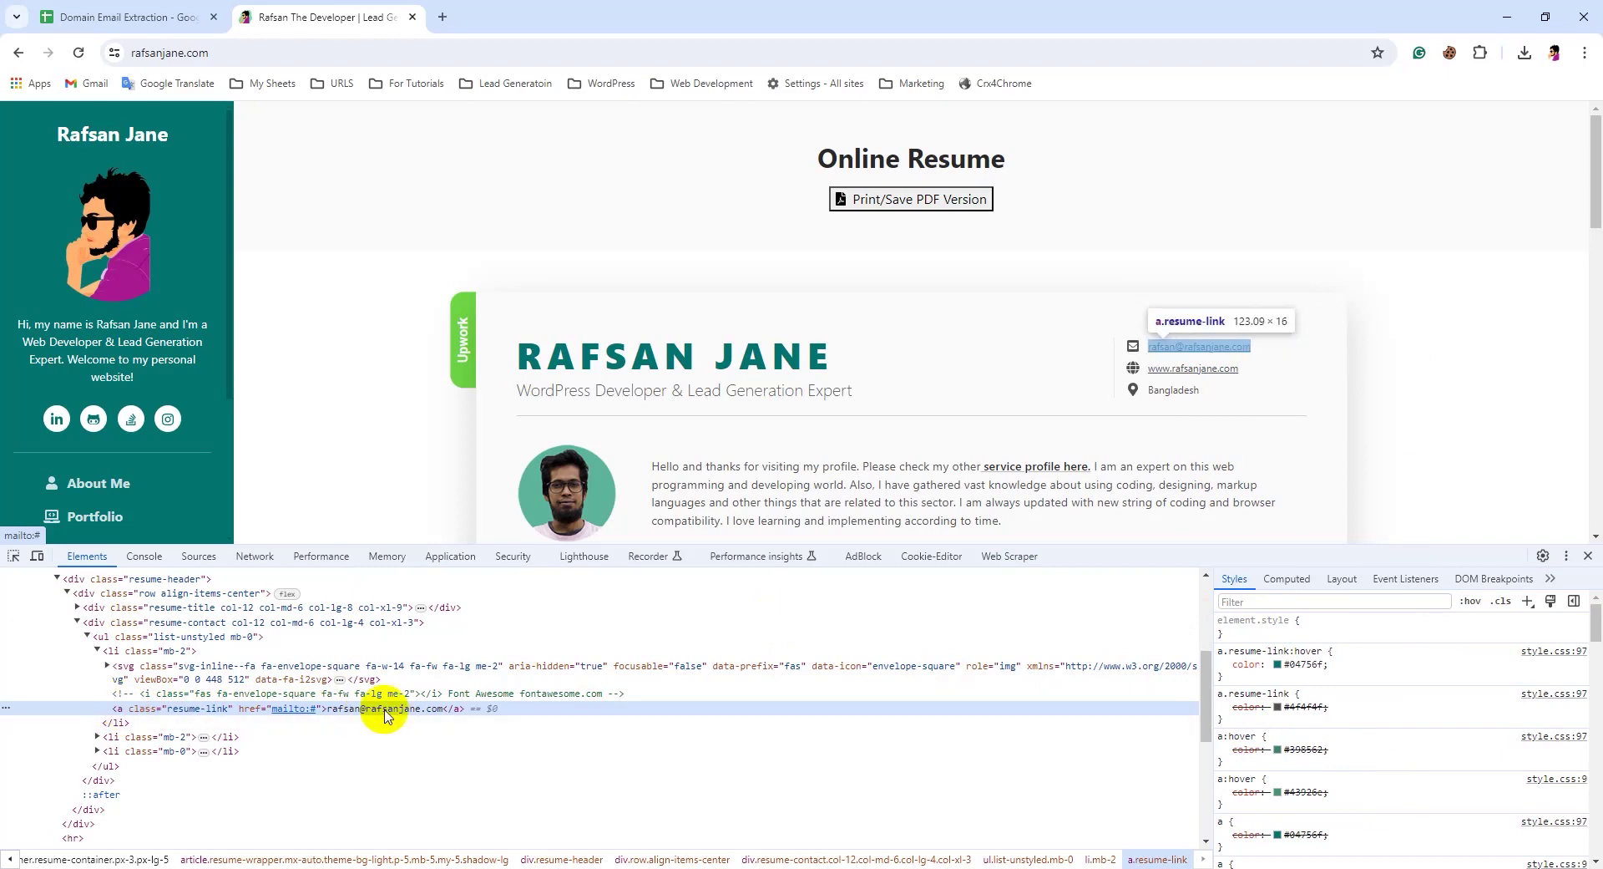
pyautogui.click(1013, 555)
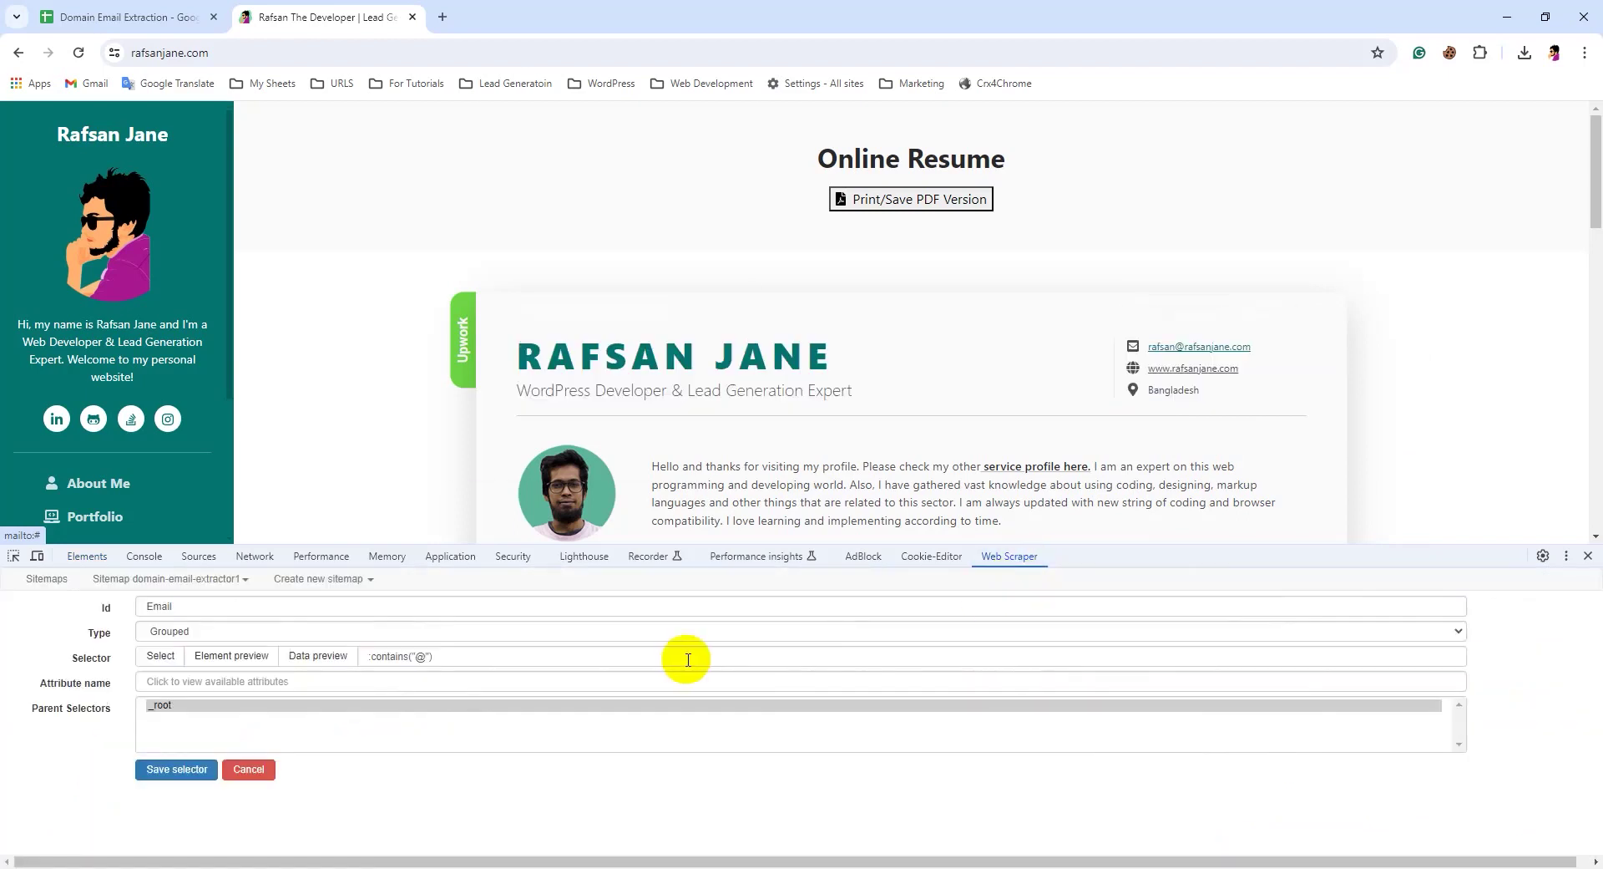
# Preview which page elements the unprefixed :contains("@") expression matches, and close the element preview
pyautogui.click(368, 657)
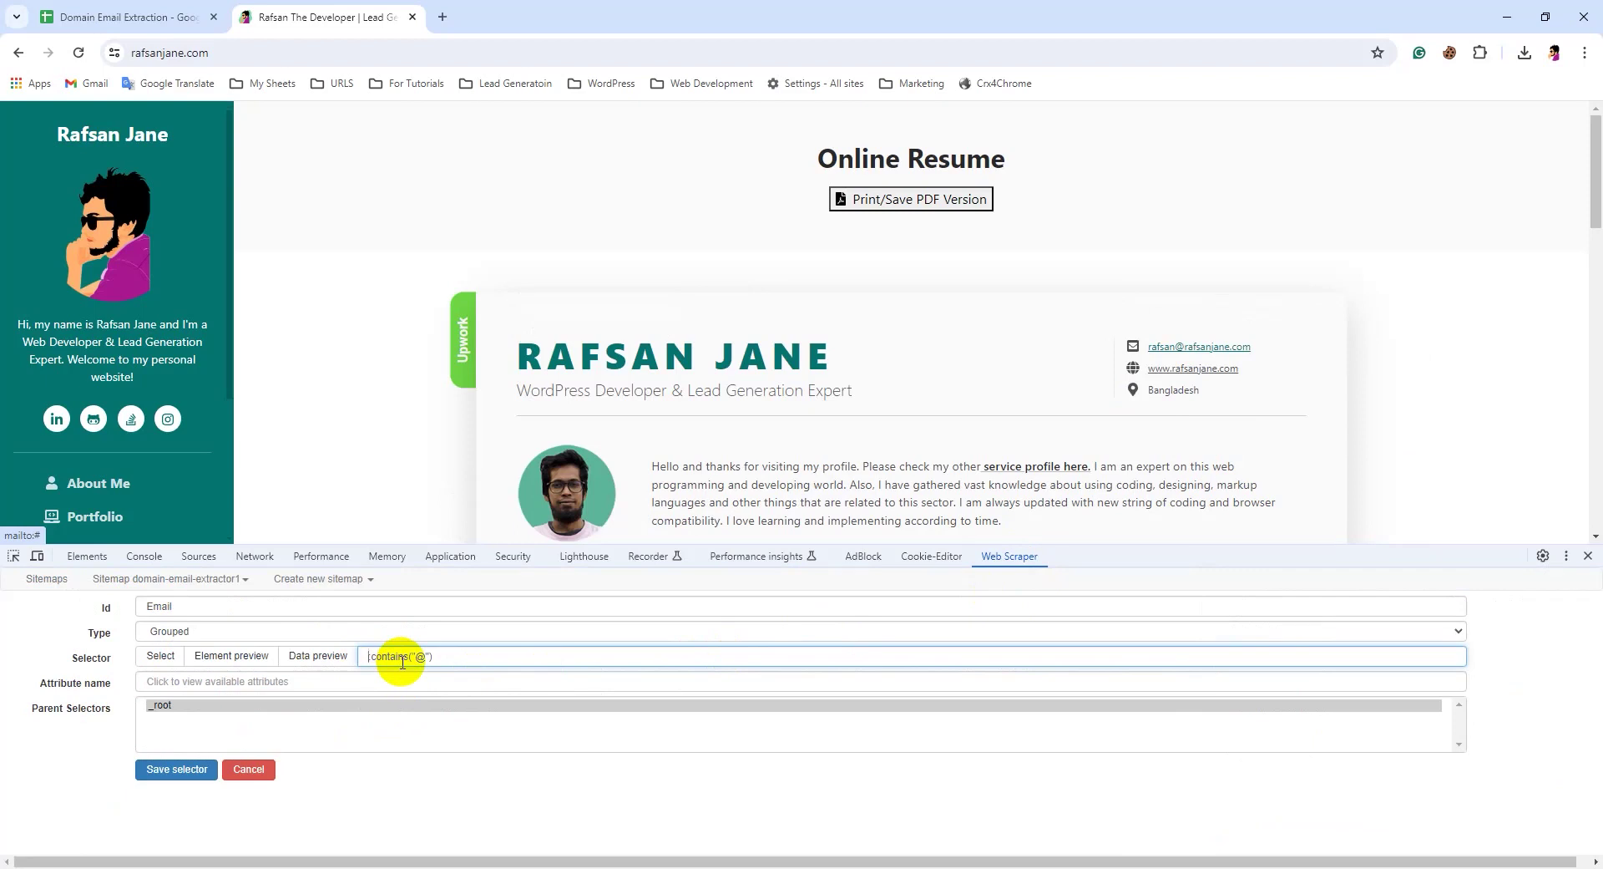
pyautogui.write('a')
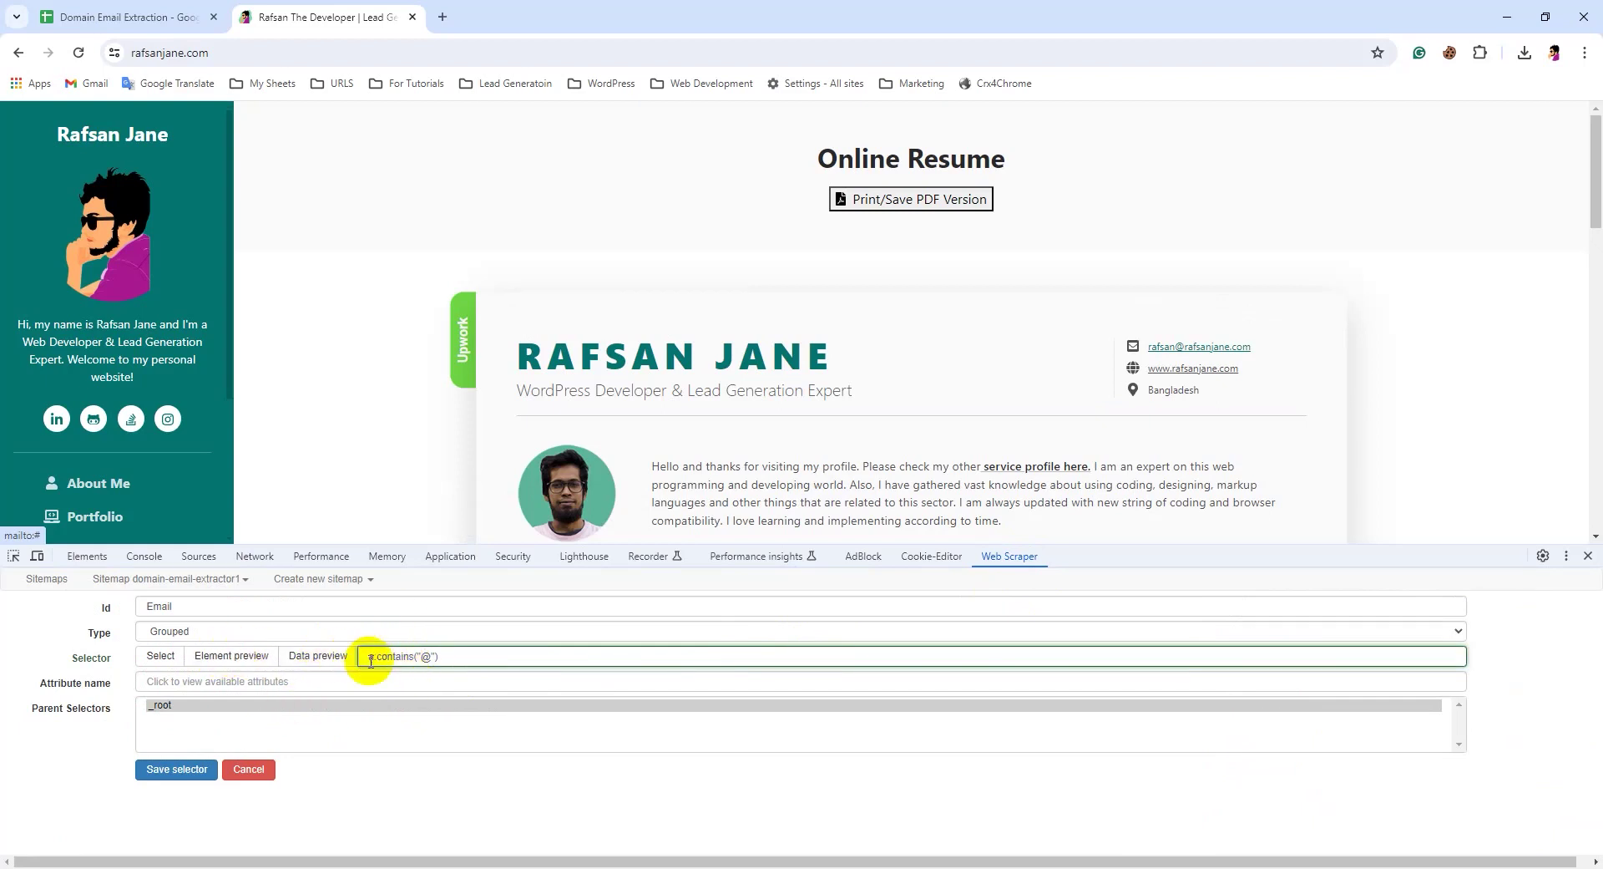
pyautogui.click(225, 660)
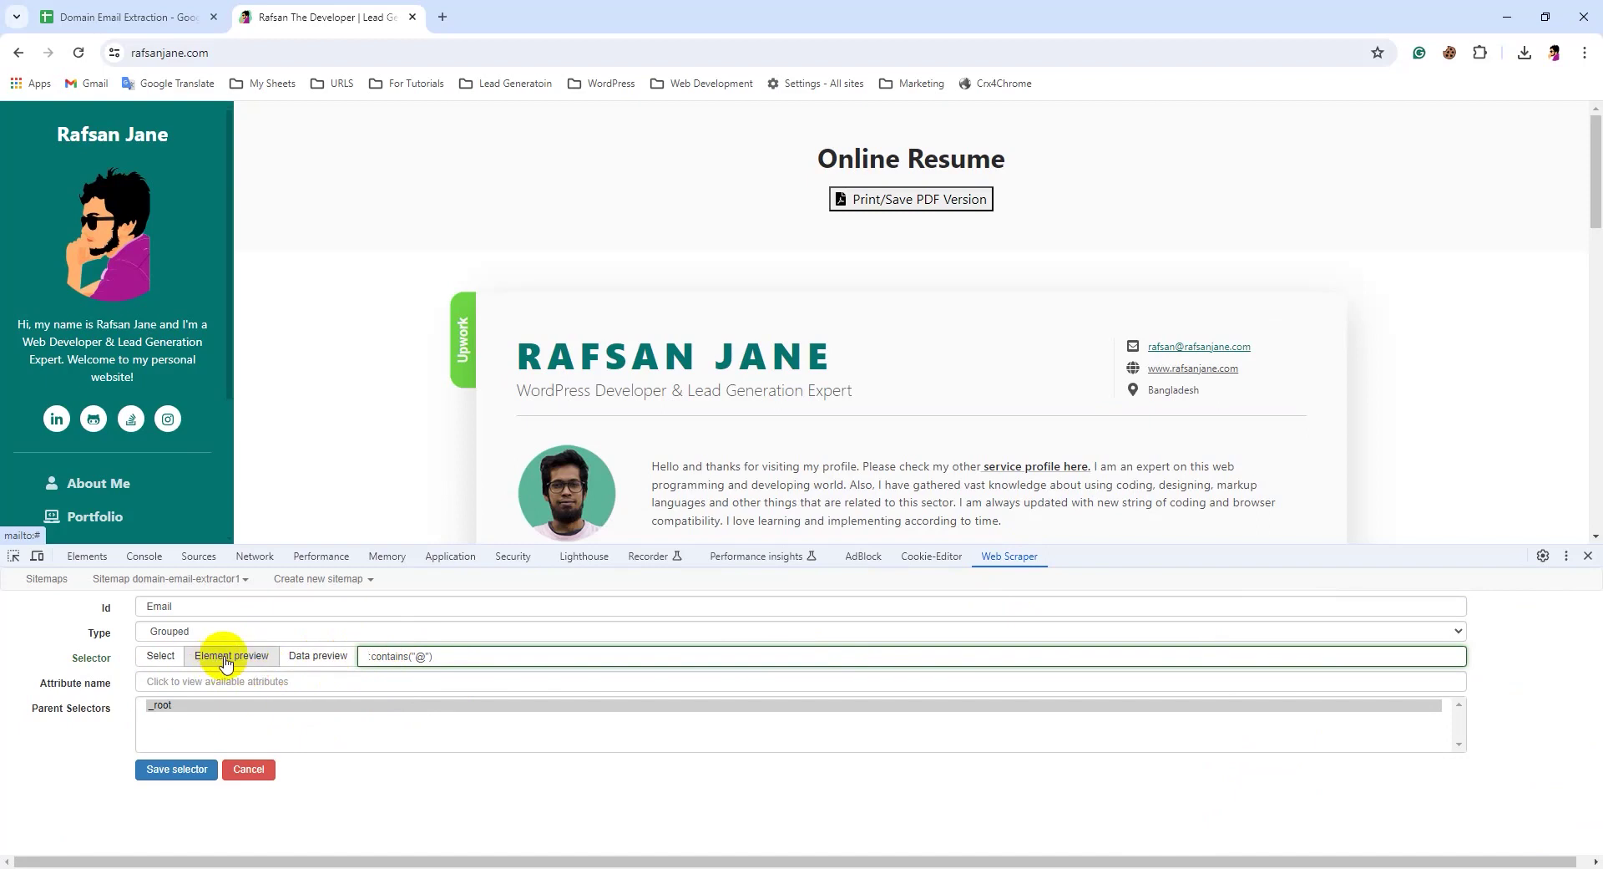
pyautogui.click(226, 660)
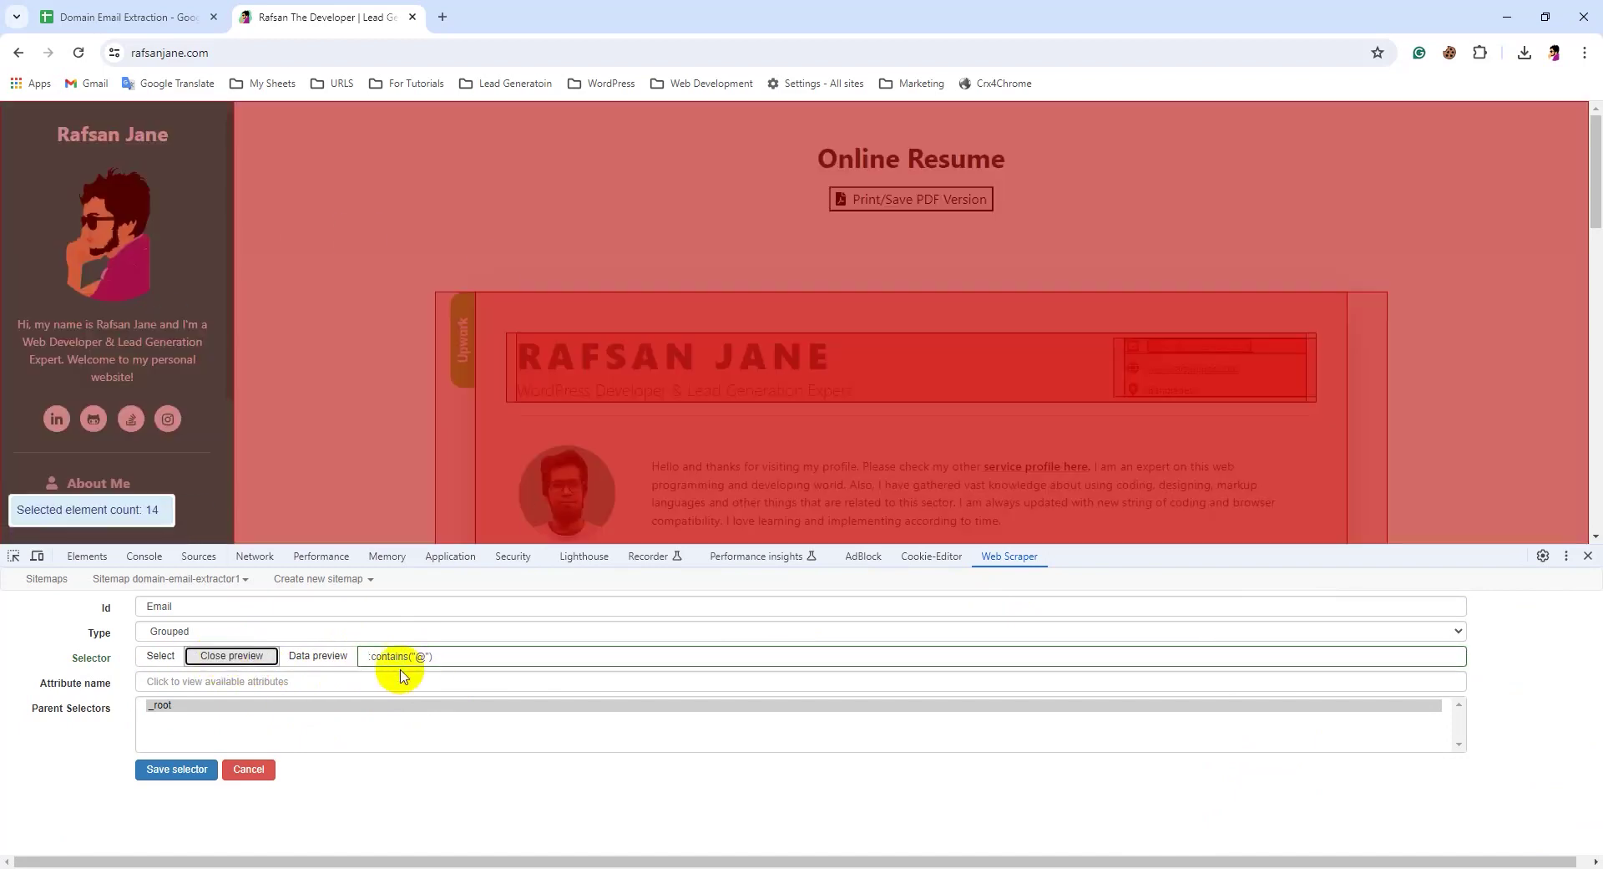
pyautogui.scroll(-8, 547, 258)
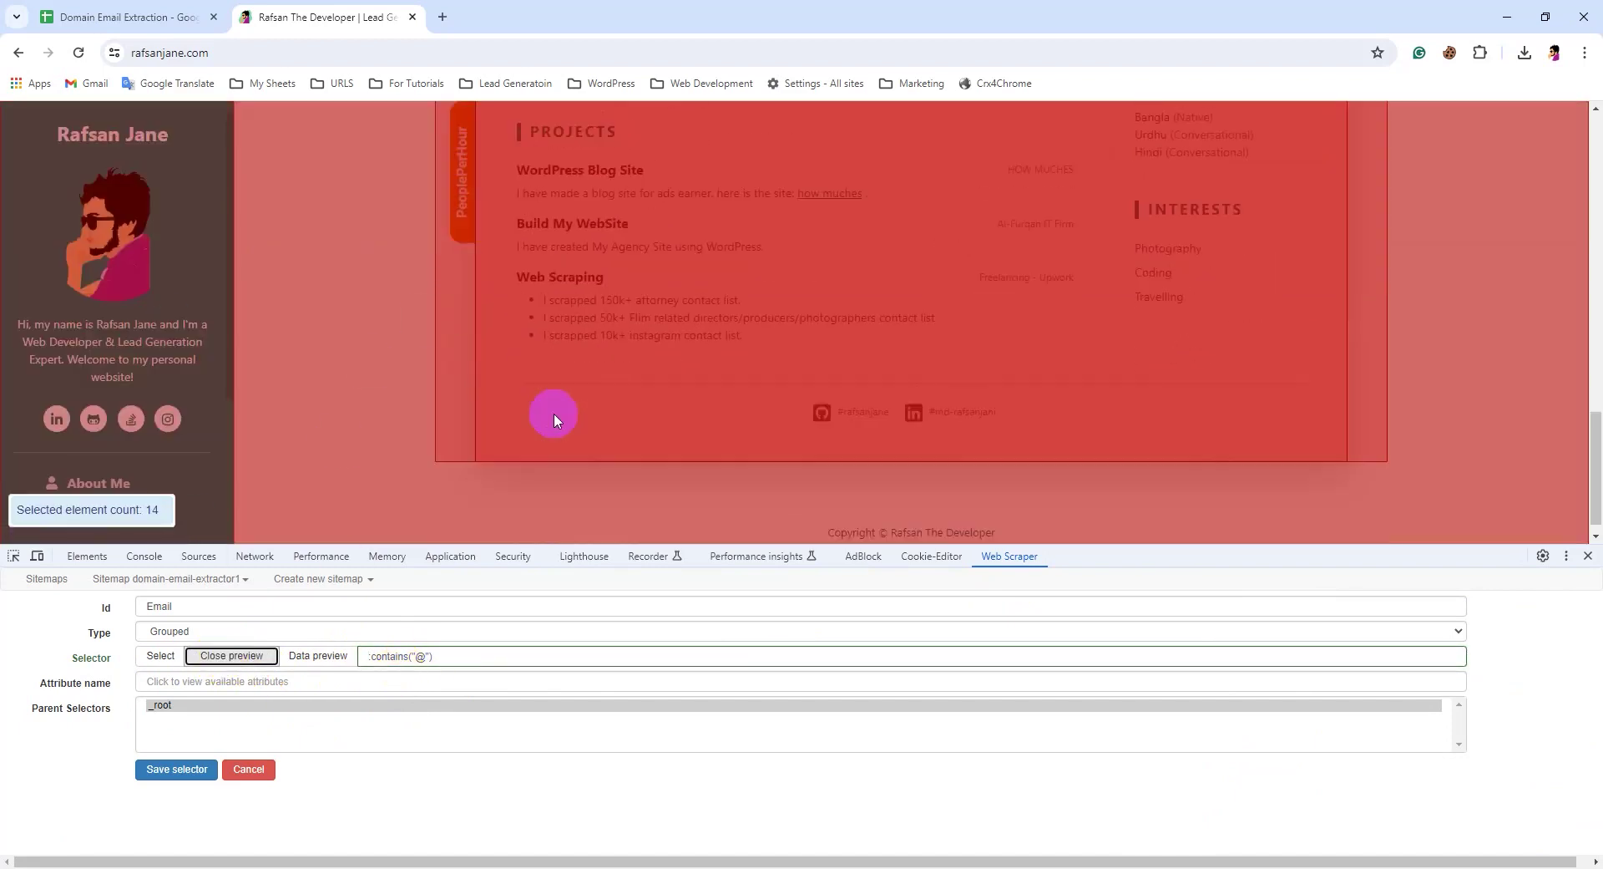
pyautogui.scroll(8, 551, 409)
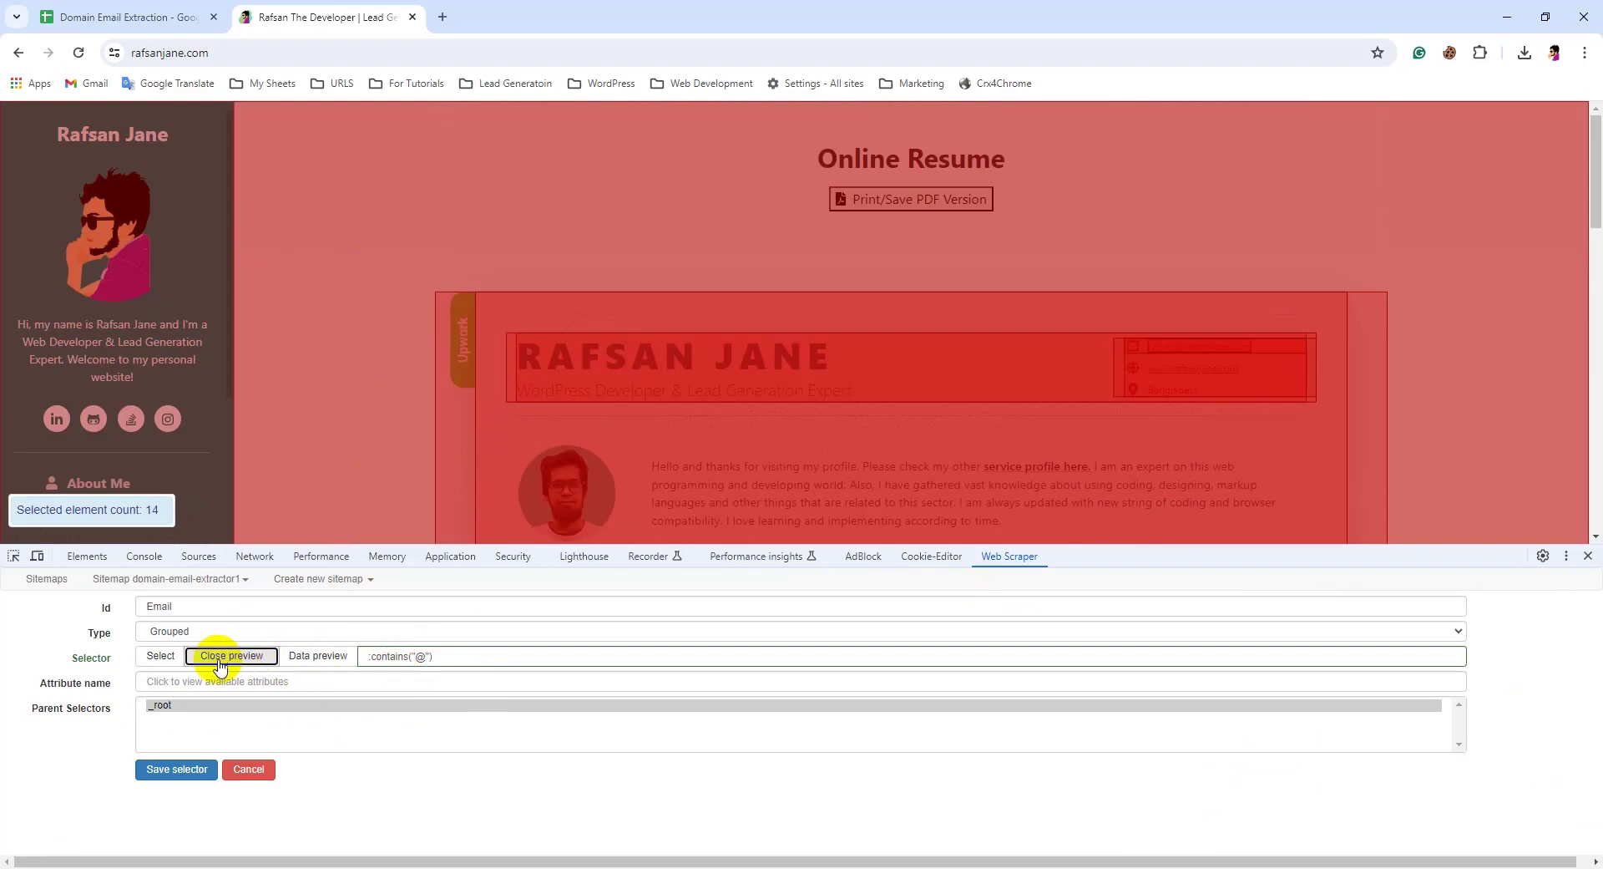
pyautogui.click(224, 659)
# Set the Email selector's expression to a:contains("@") and preview the element it matches
pyautogui.click(383, 657)
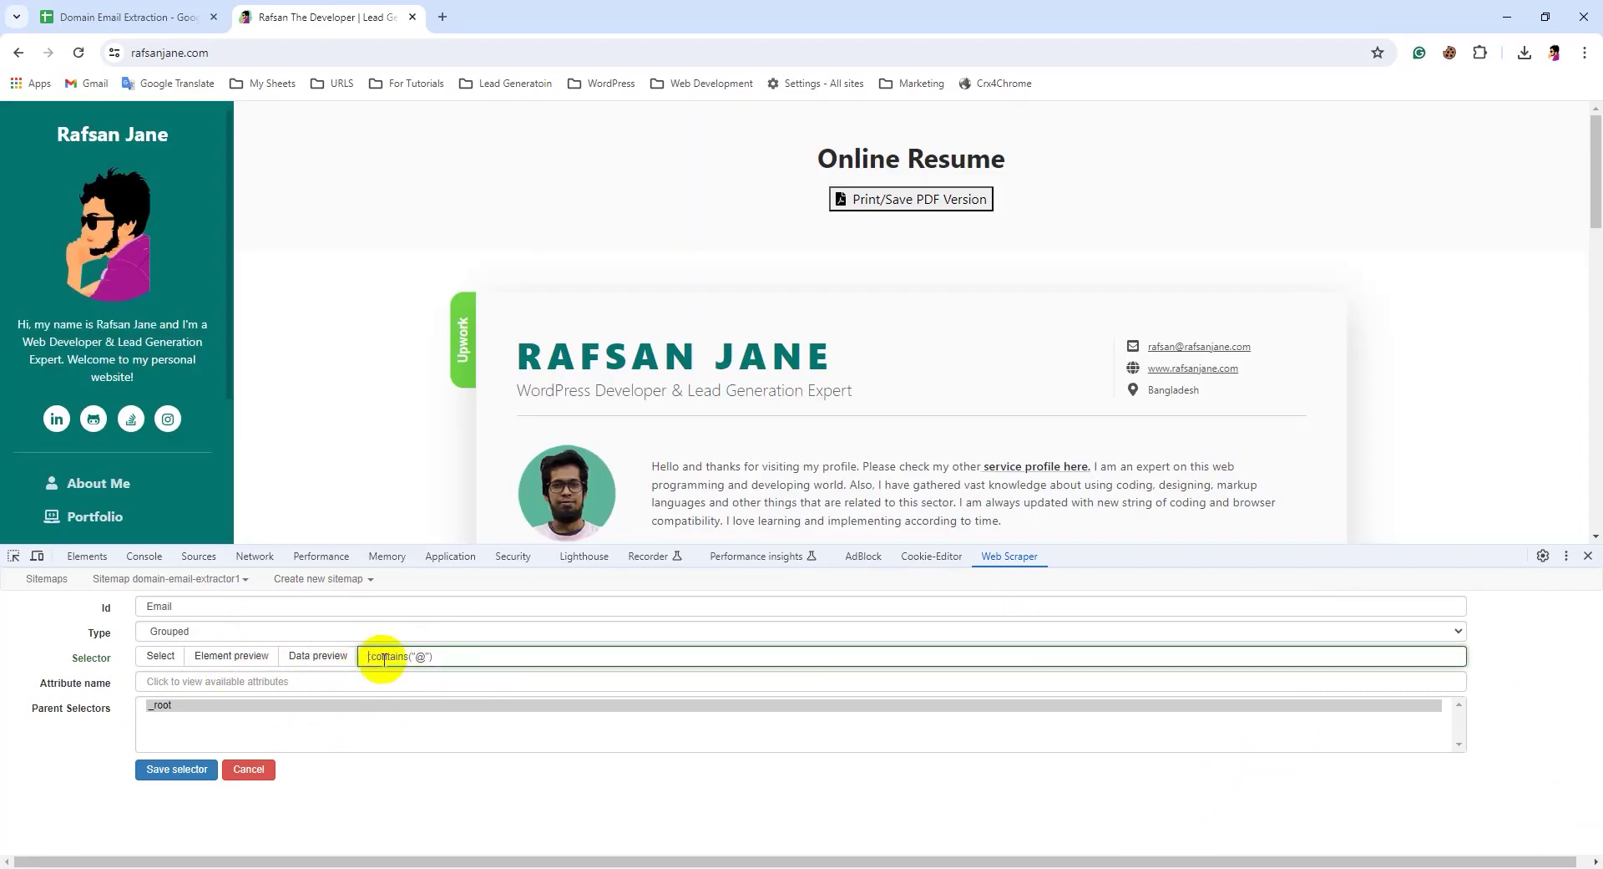
pyautogui.click(231, 659)
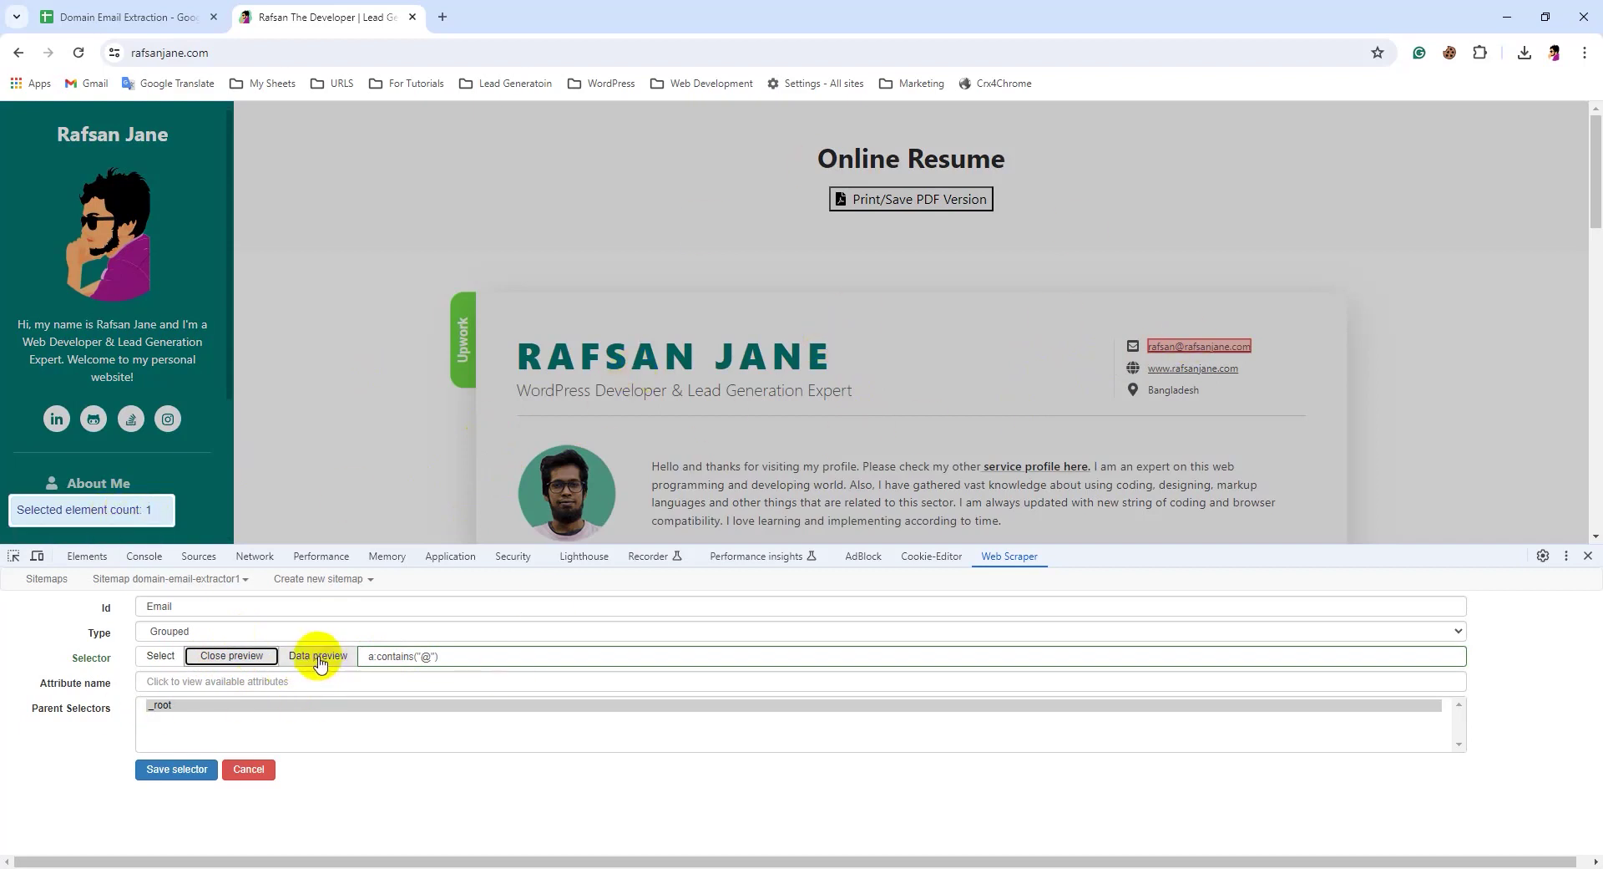
pyautogui.click(250, 664)
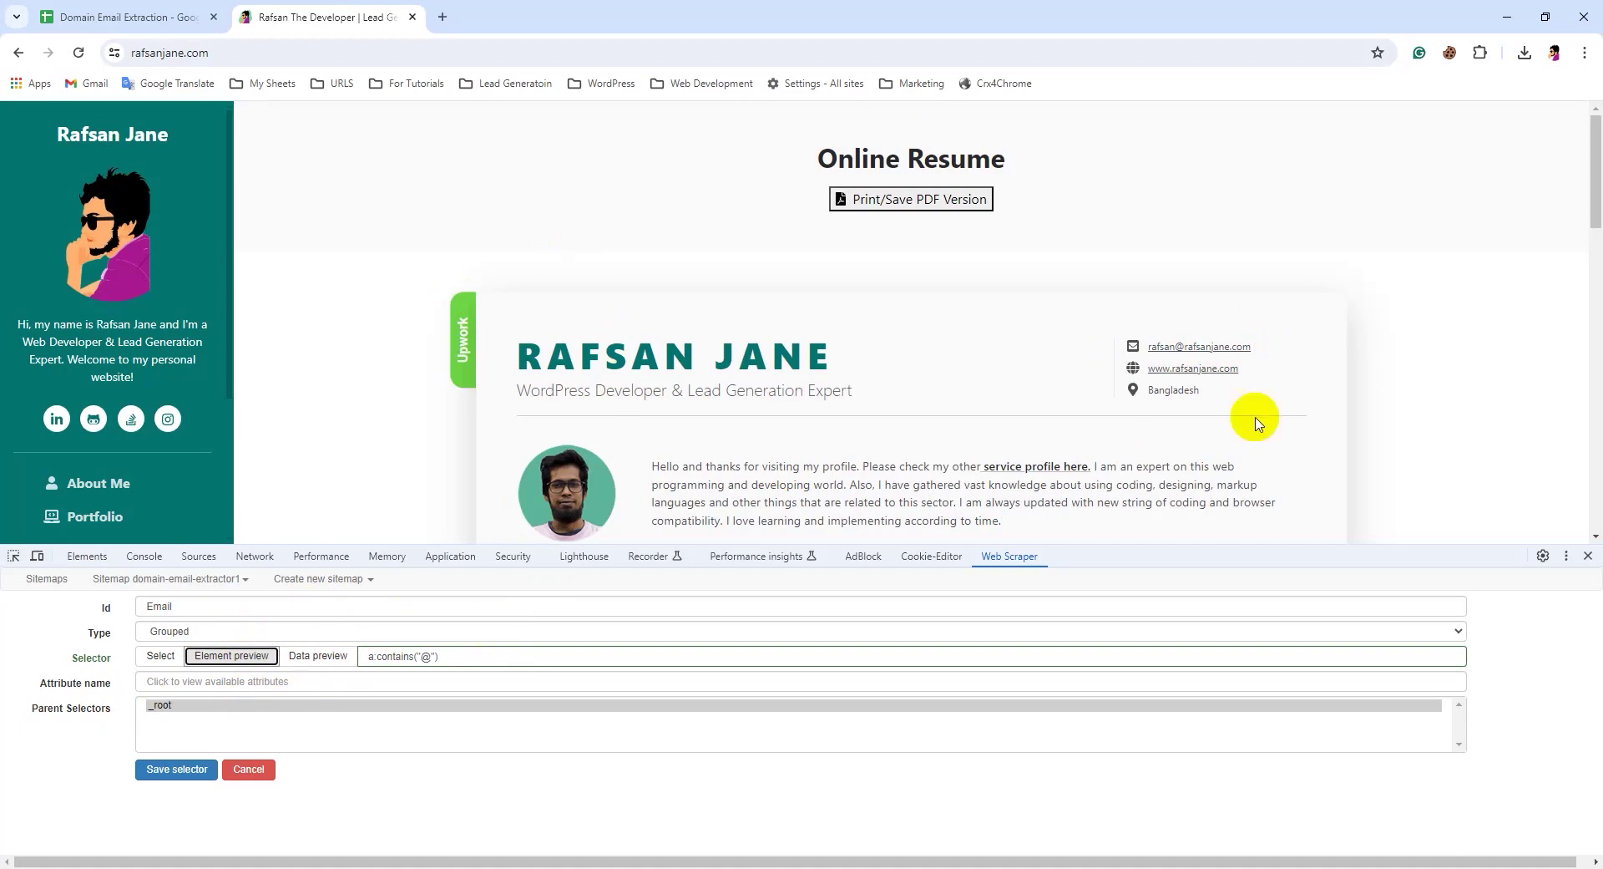
# Compare the a:contains("@") data preview with the e-mail link on the page, and save the Email selector
pyautogui.moveTo(1252, 346); pyautogui.dragTo(1151, 351)
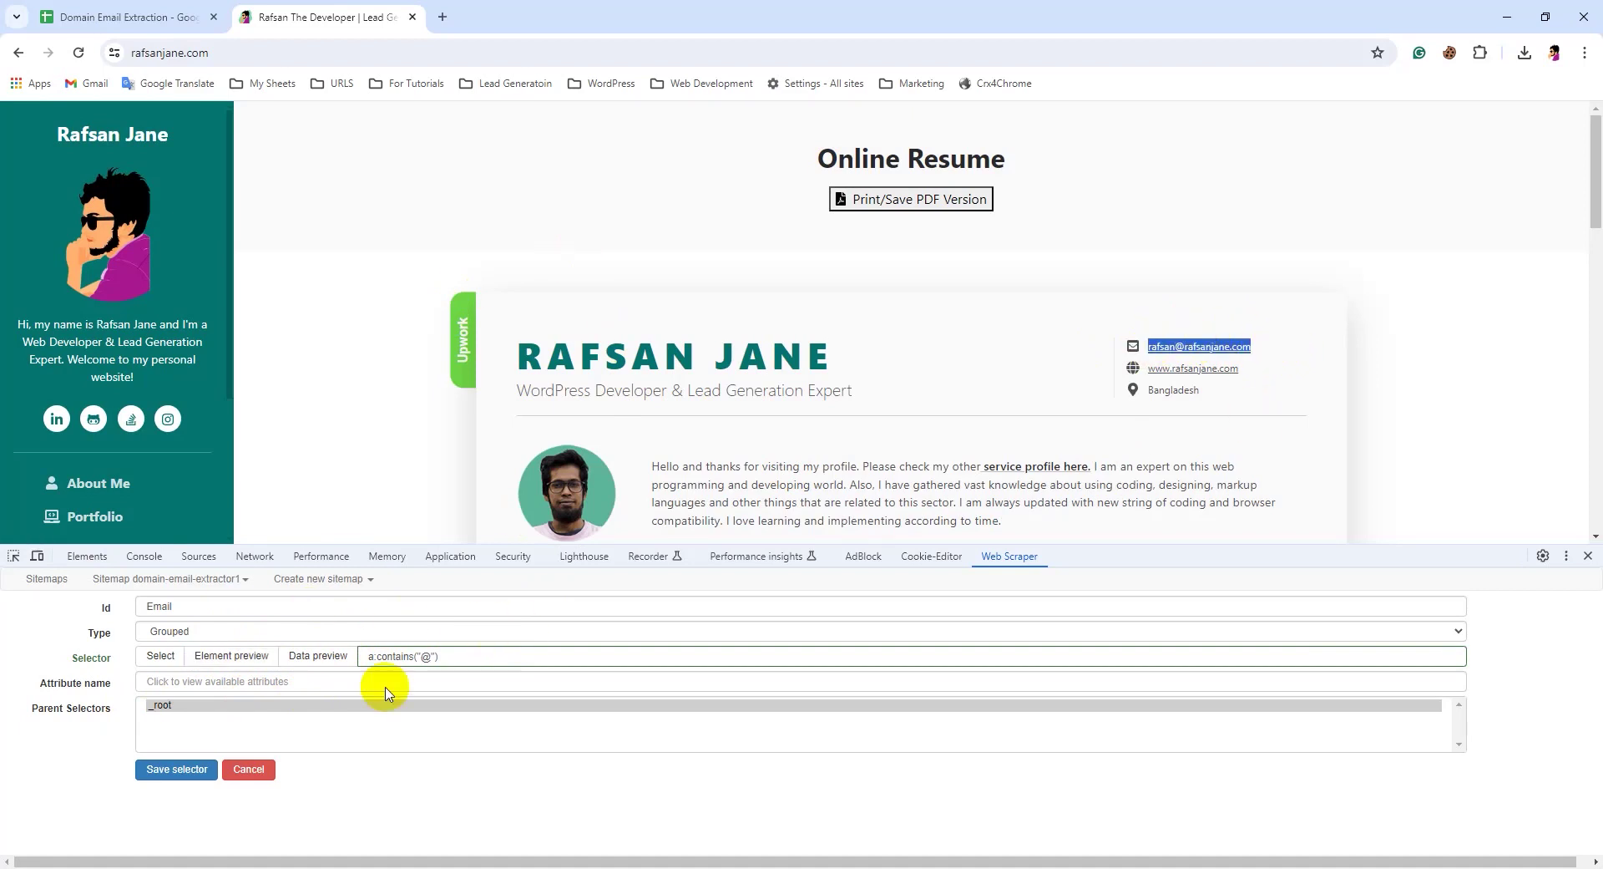
pyautogui.click(316, 656)
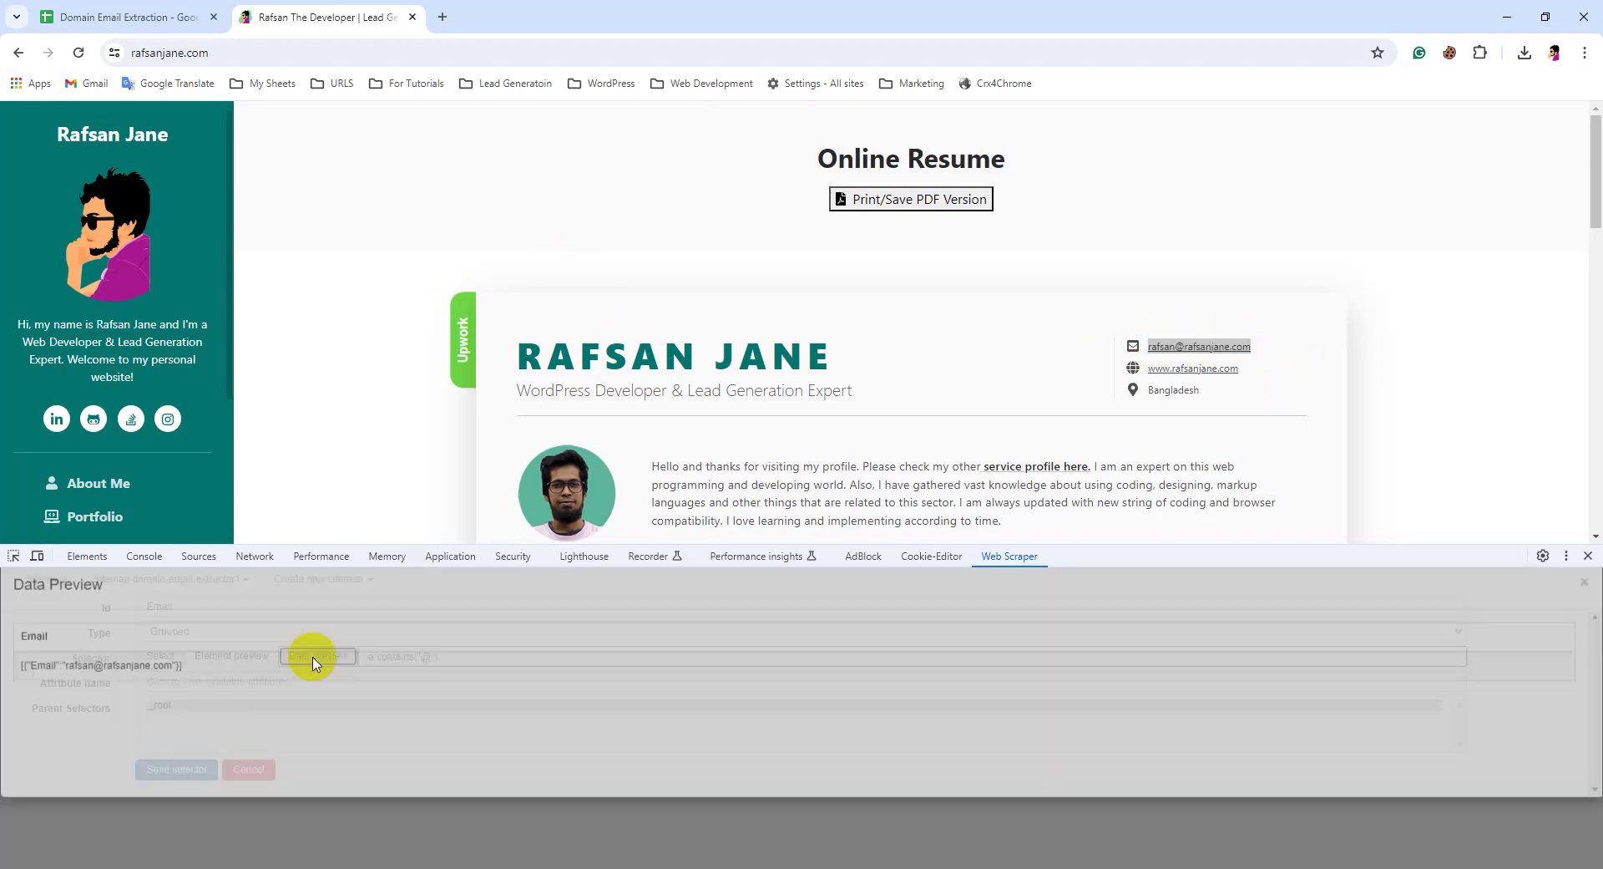
pyautogui.moveTo(18, 697); pyautogui.dragTo(227, 701)
pyautogui.click(226, 700)
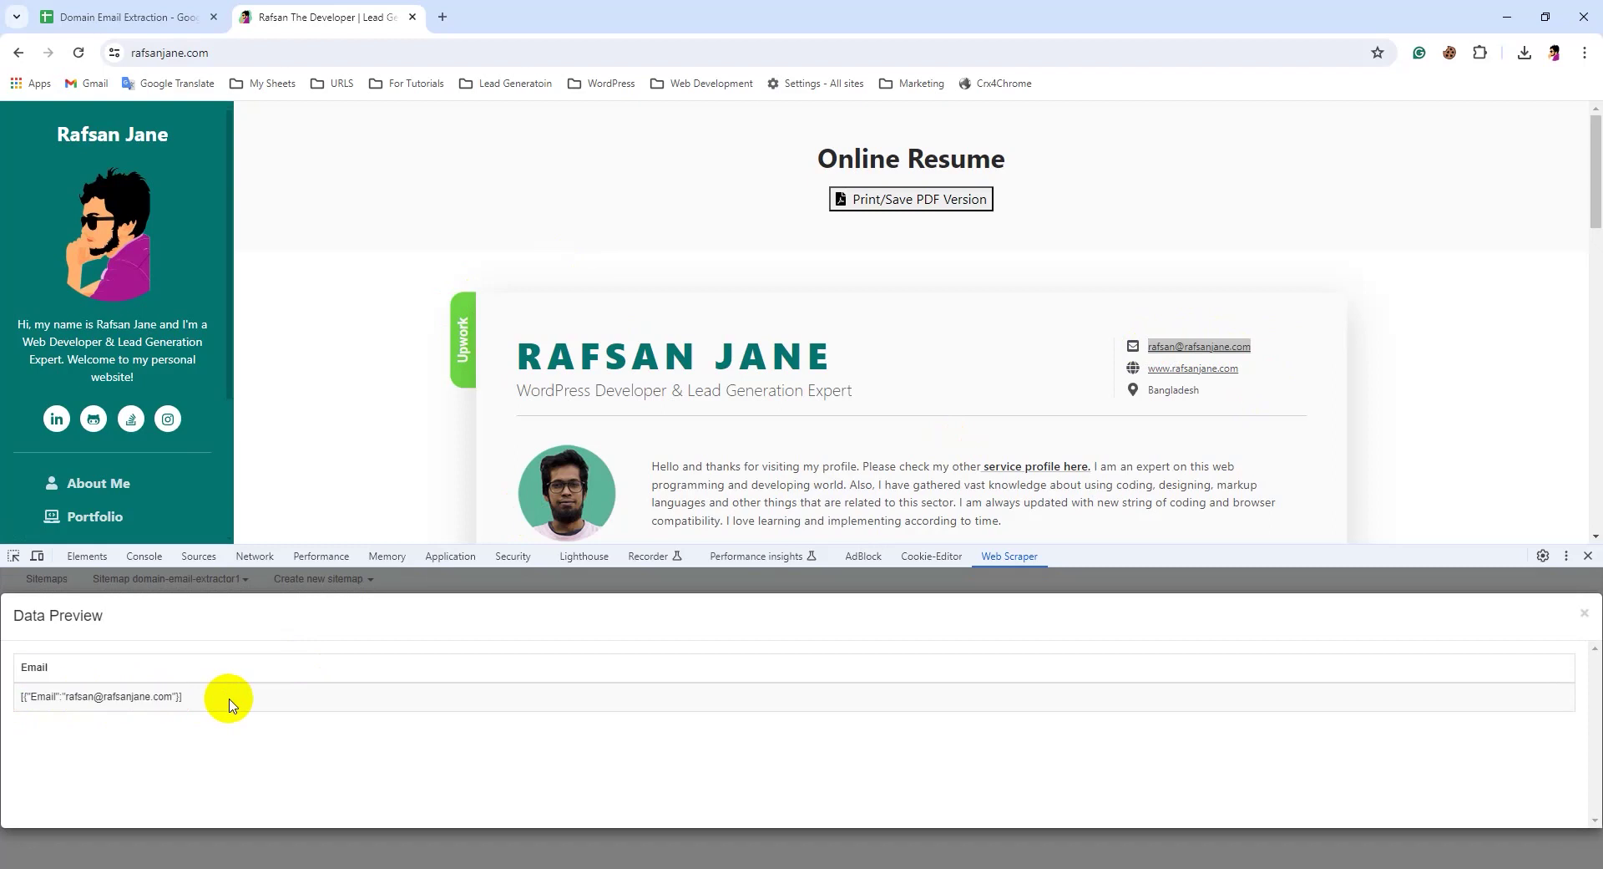
pyautogui.click(401, 584)
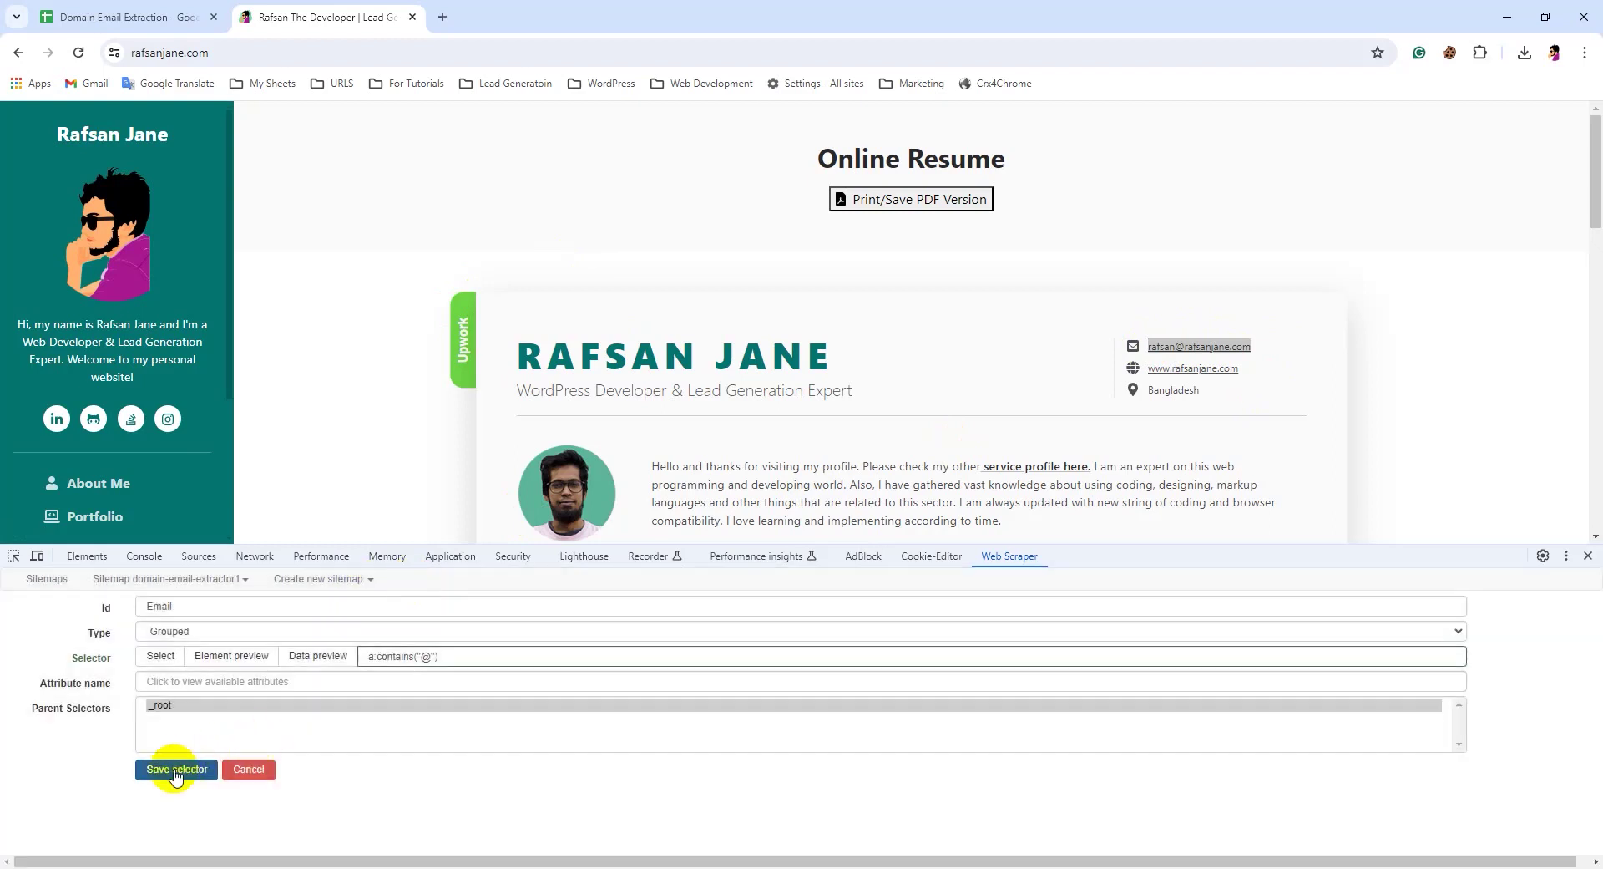
pyautogui.click(171, 773)
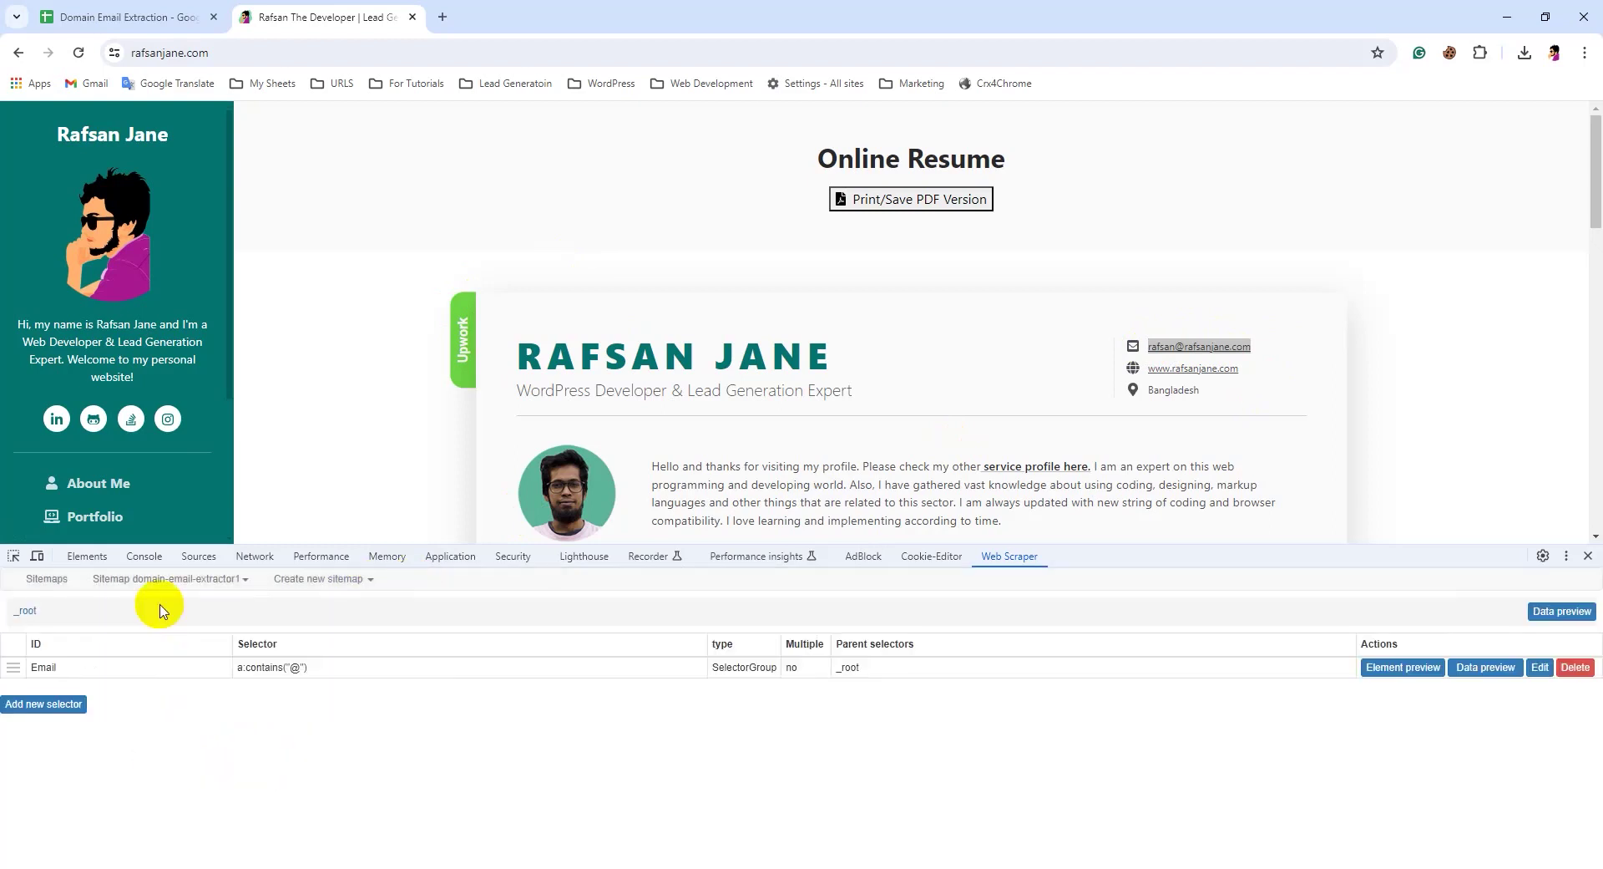
pyautogui.click(167, 16)
pyautogui.click(109, 289)
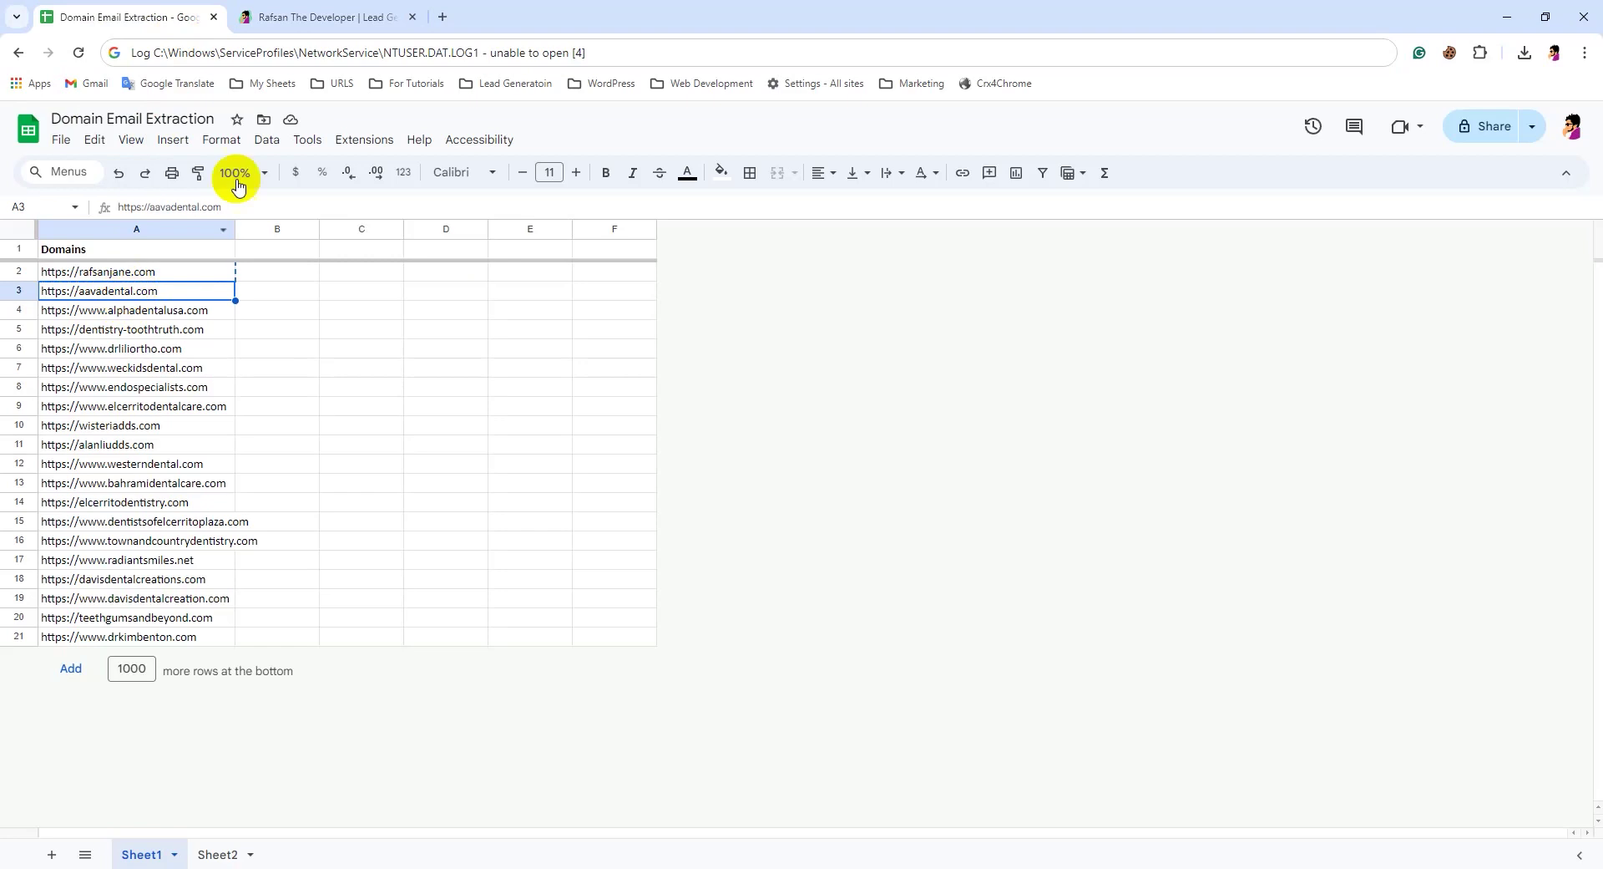
pyautogui.hotkey('ctrl', 'c')
pyautogui.click(326, 17)
pyautogui.click(333, 53)
pyautogui.hotkey('ctrl', 'v')
pyautogui.press('Return')
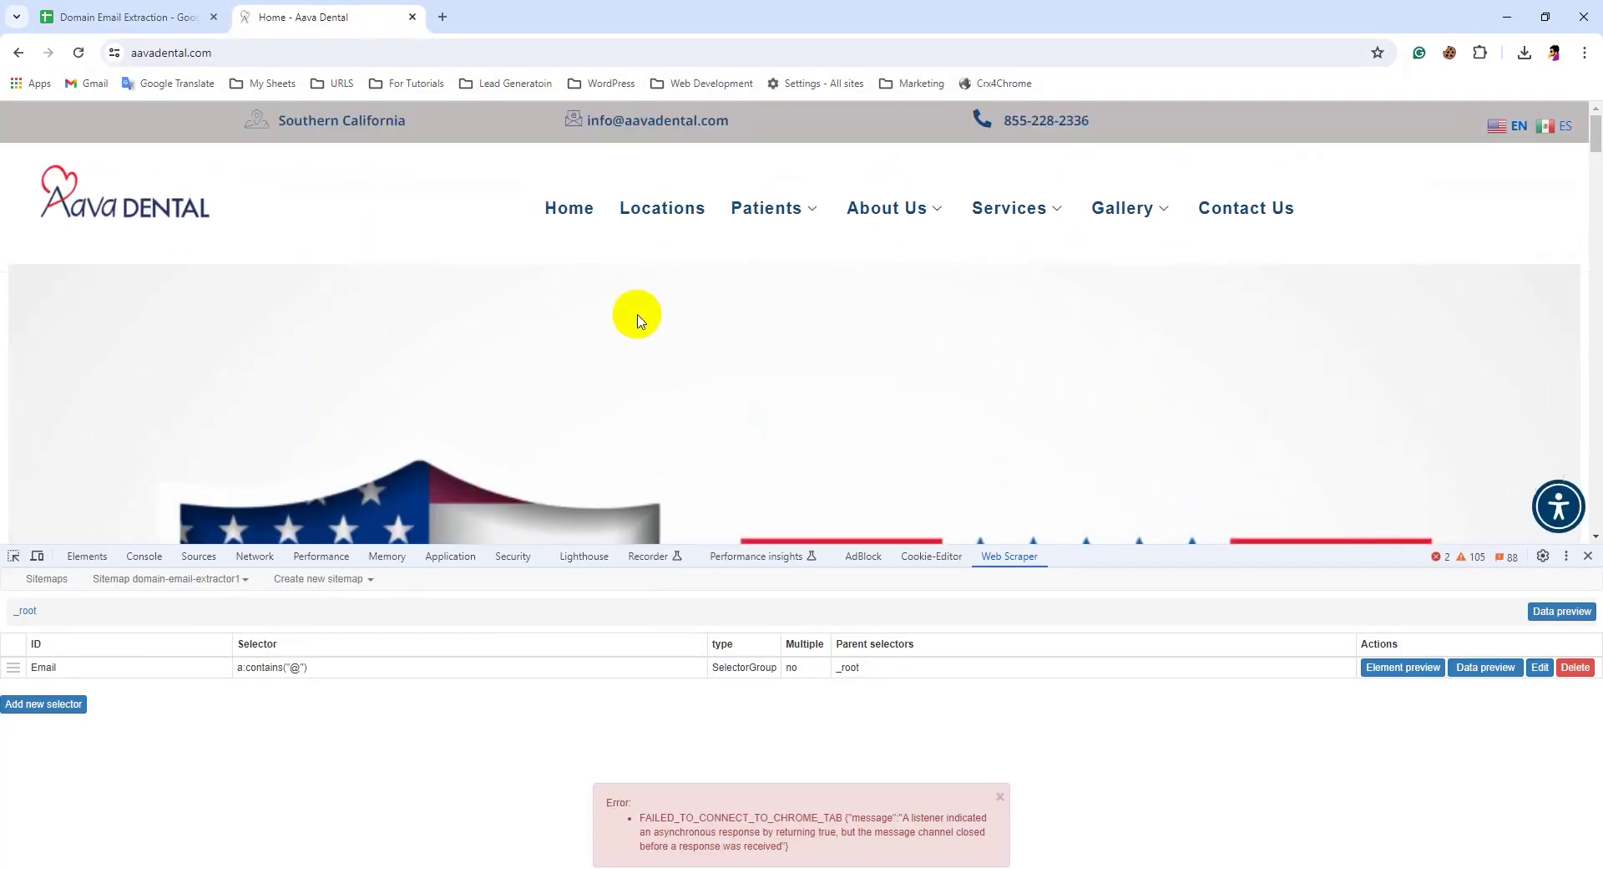
# Preview the saved Email selector's data on the Aava Dental site and compare the extracted entries with the page header
pyautogui.scroll(-4, 641, 322)
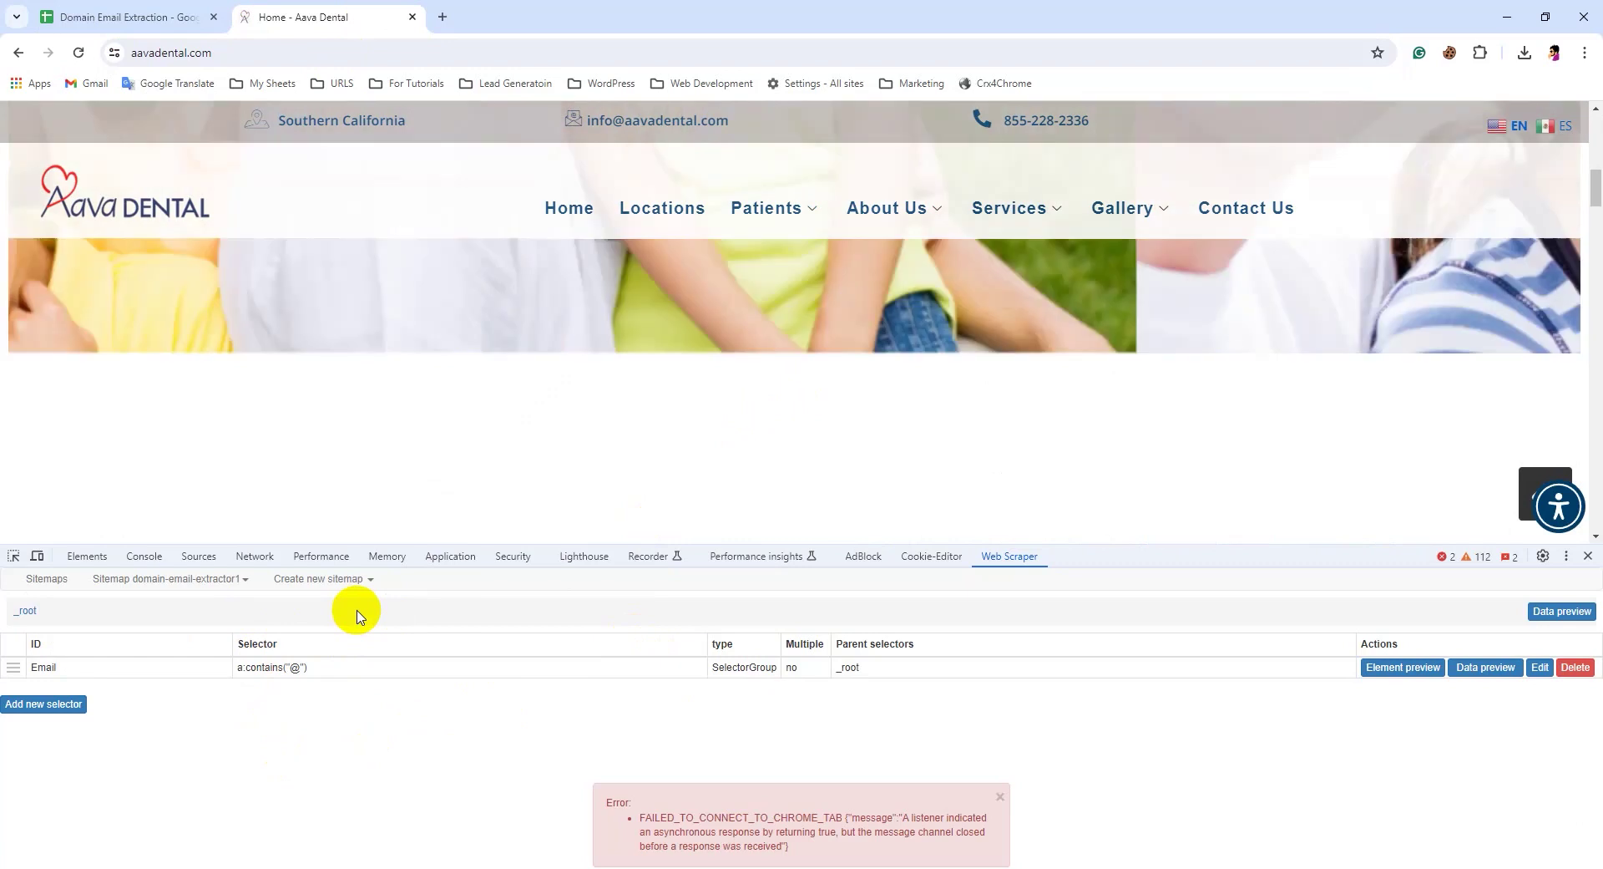
pyautogui.tripleClick(305, 668)
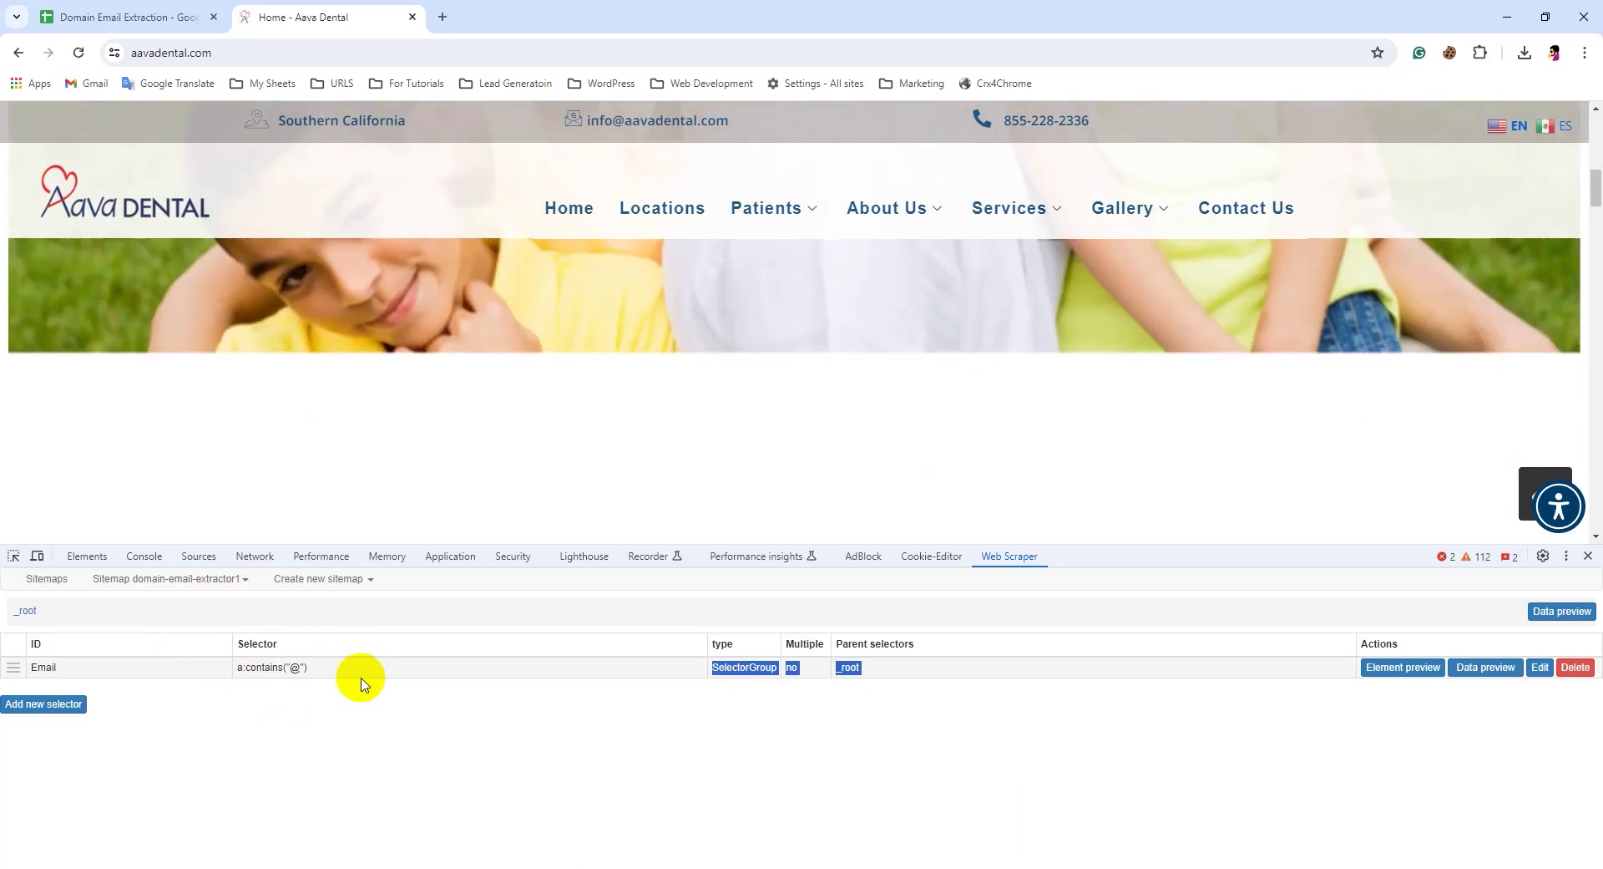
pyautogui.click(459, 706)
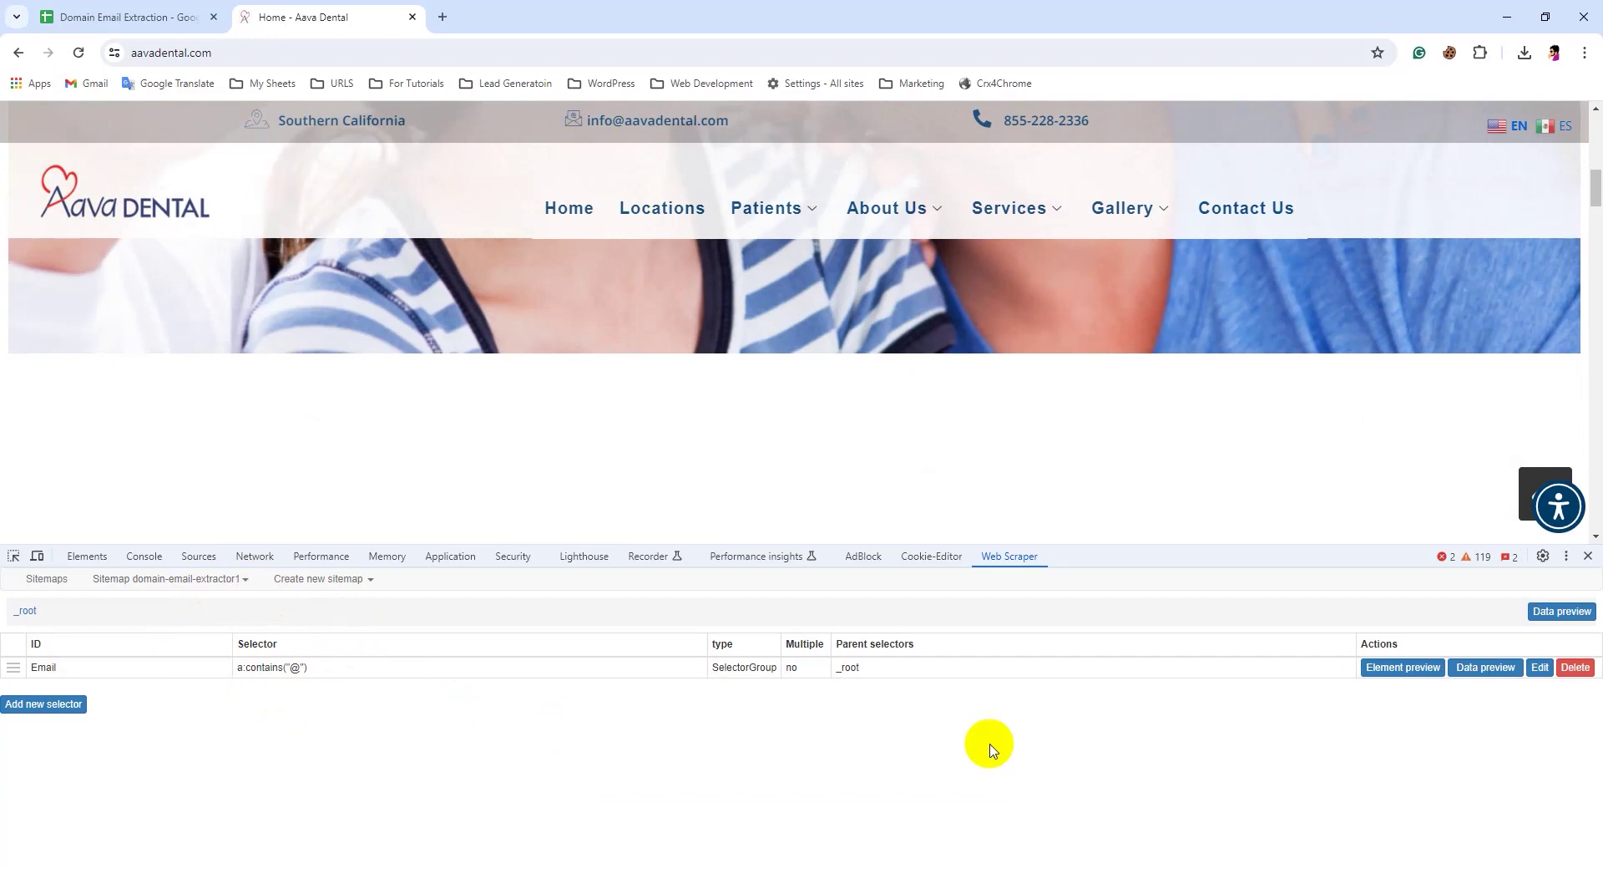
pyautogui.click(1475, 671)
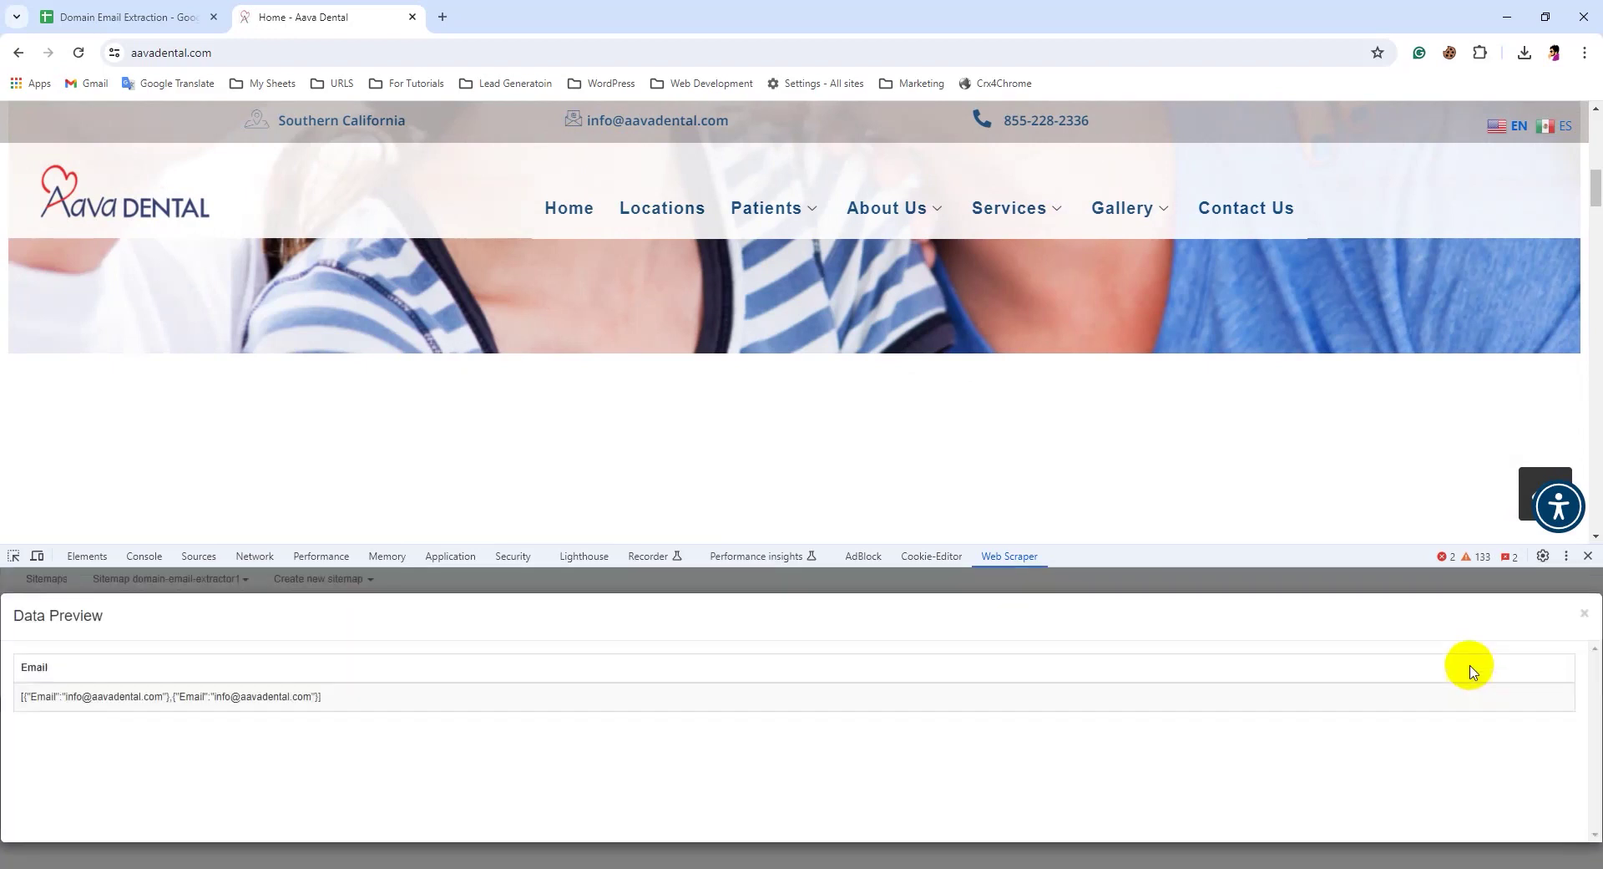
pyautogui.moveTo(22, 695); pyautogui.dragTo(368, 701)
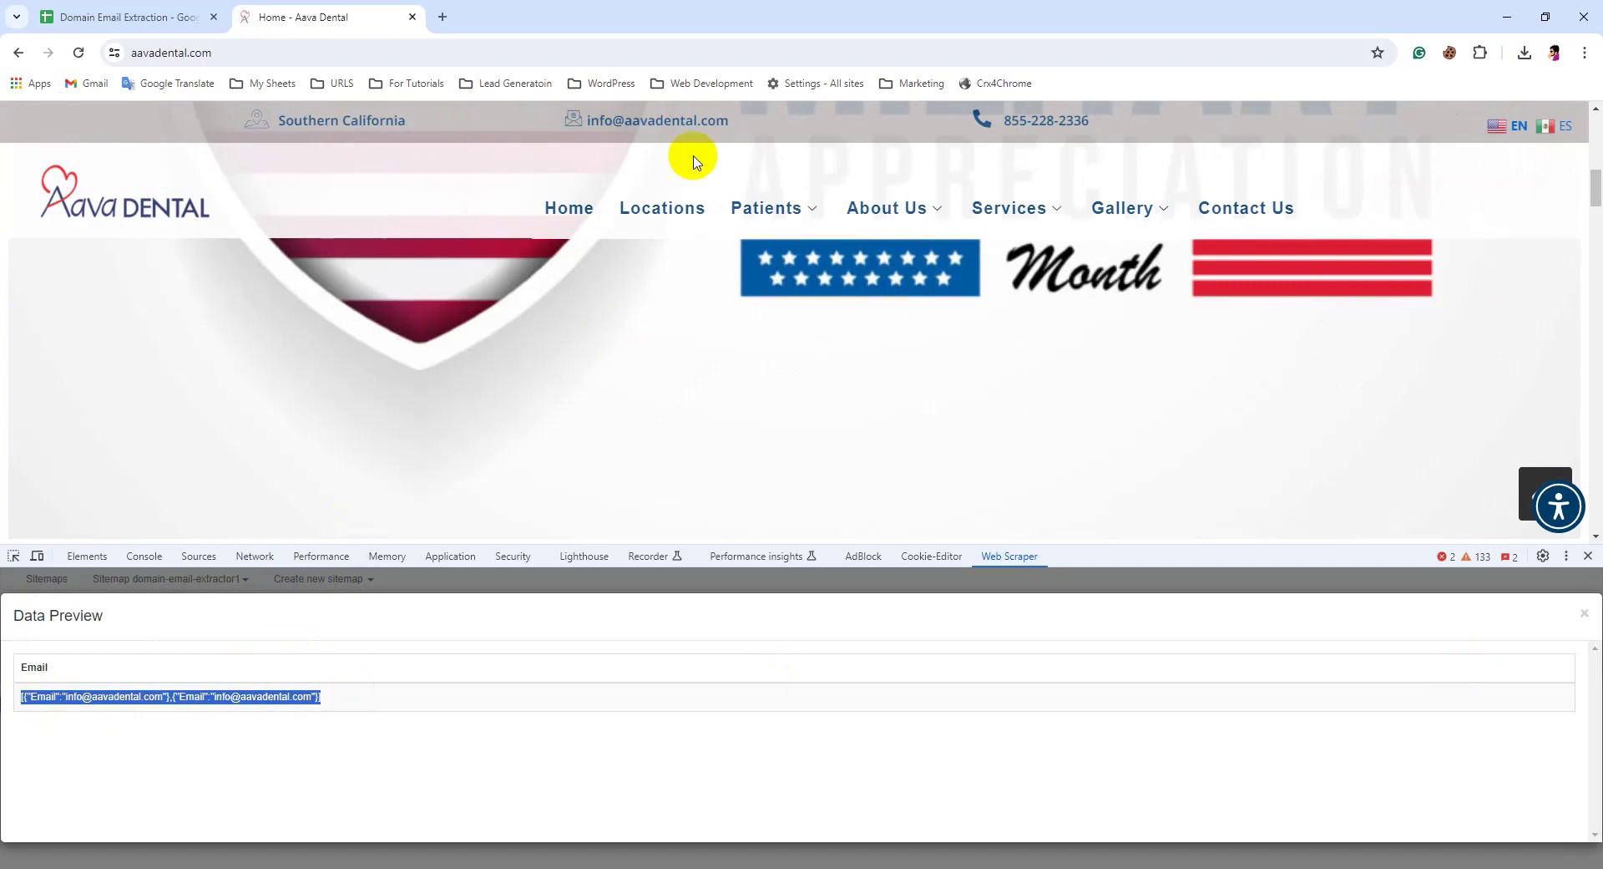
# Close the data preview, scrape the domain-email-extractor1 sitemap with 2000 ms request interval and page load delay, and refresh the scraped data
pyautogui.moveTo(558, 121); pyautogui.dragTo(728, 121)
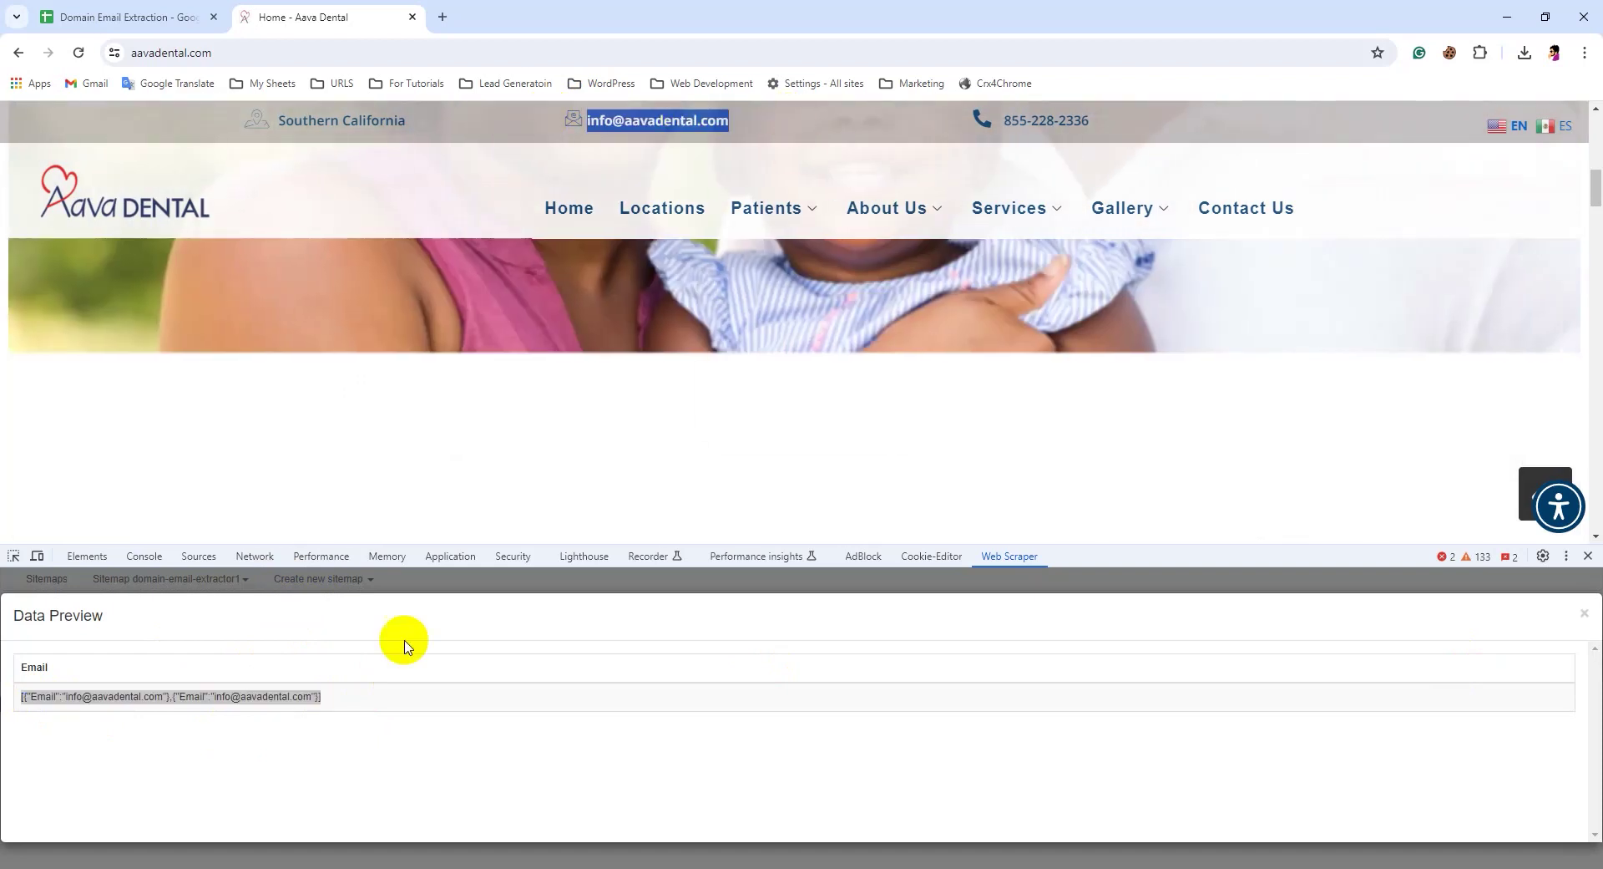
pyautogui.click(504, 577)
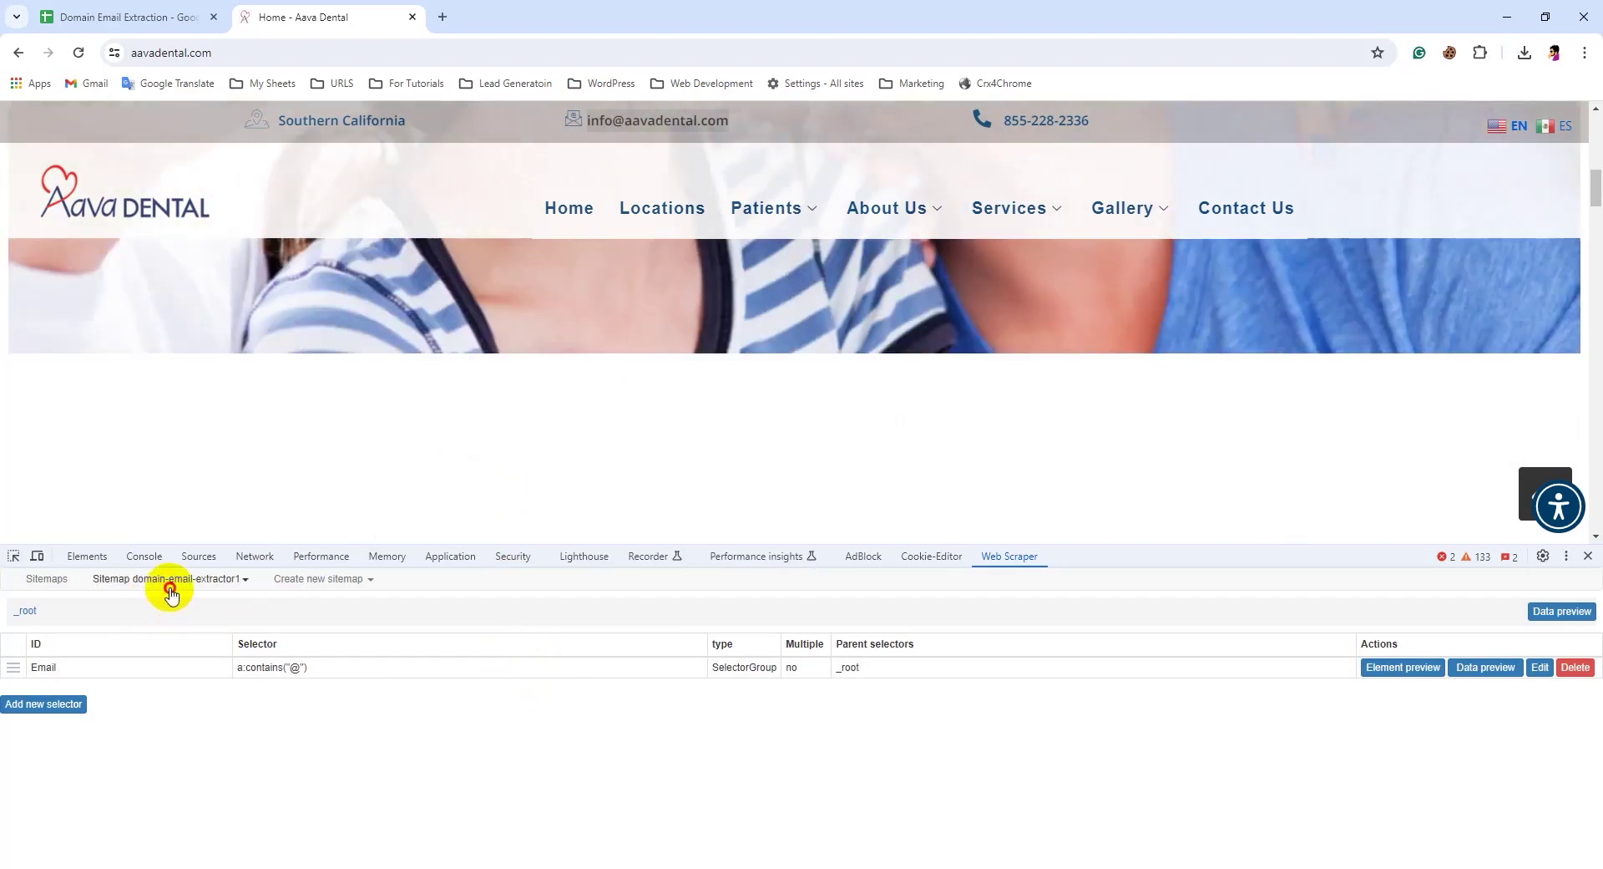
pyautogui.click(170, 583)
pyautogui.click(140, 659)
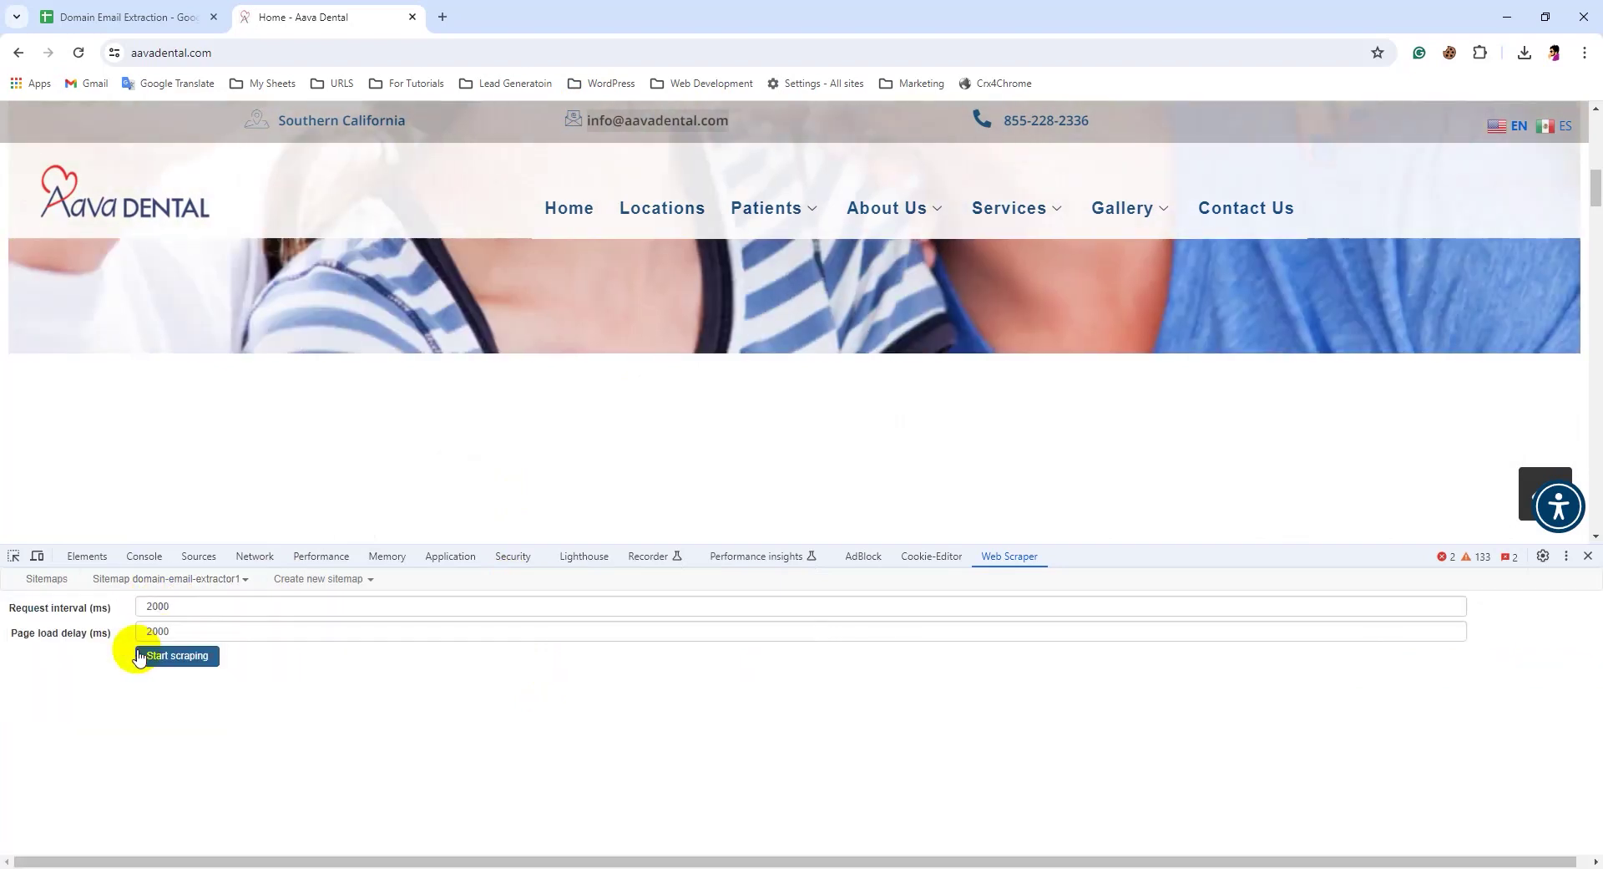
pyautogui.click(175, 655)
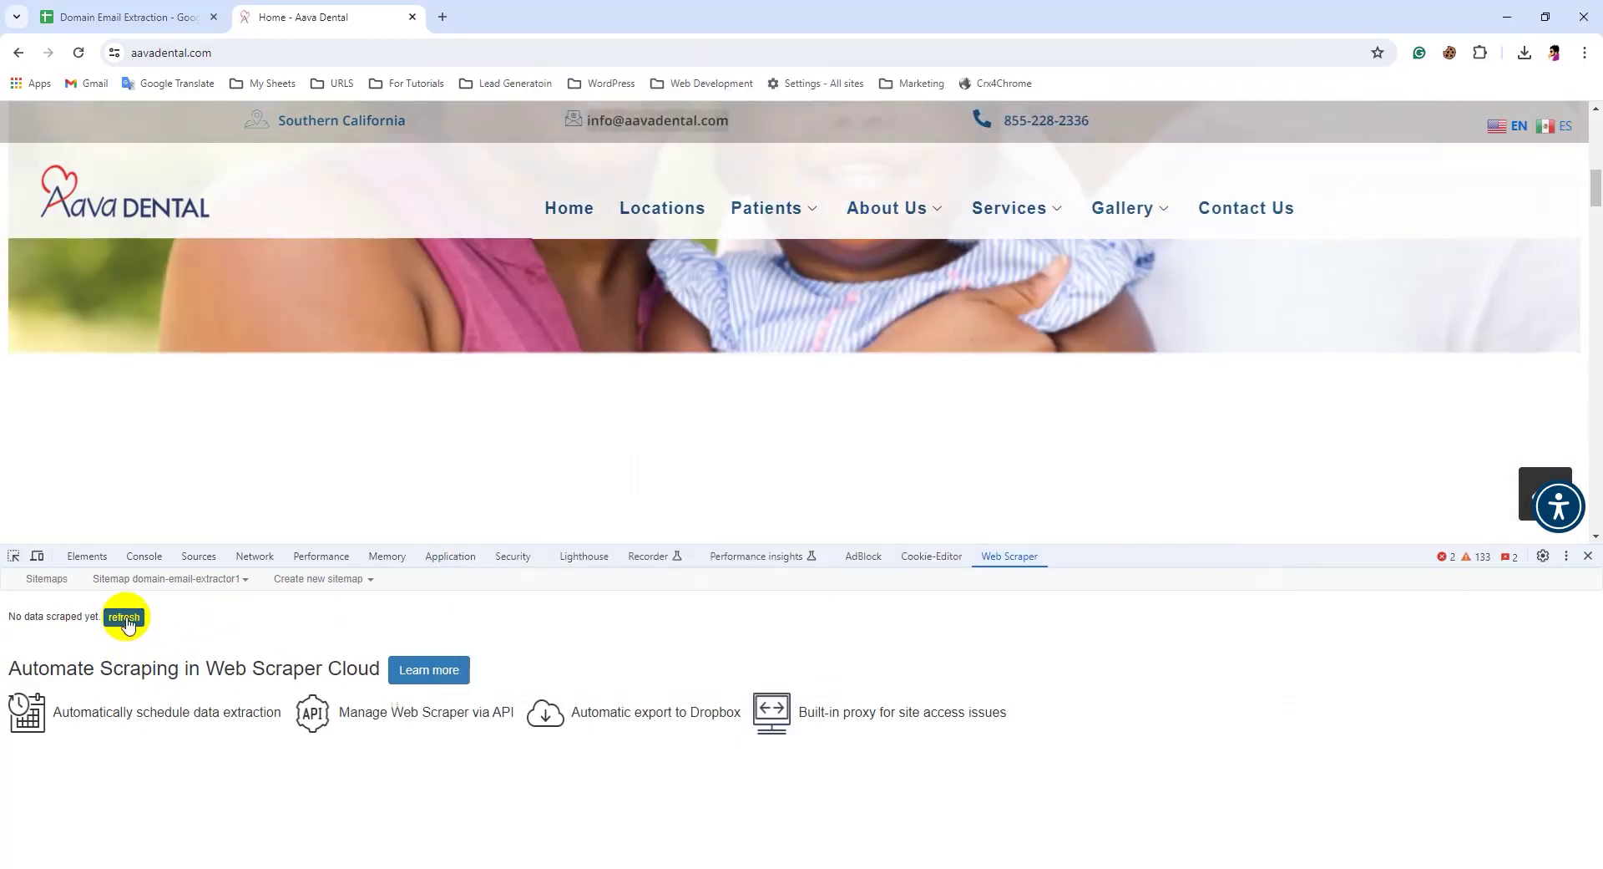
pyautogui.click(124, 617)
pyautogui.moveTo(30, 672); pyautogui.dragTo(1074, 669)
pyautogui.click(1074, 669)
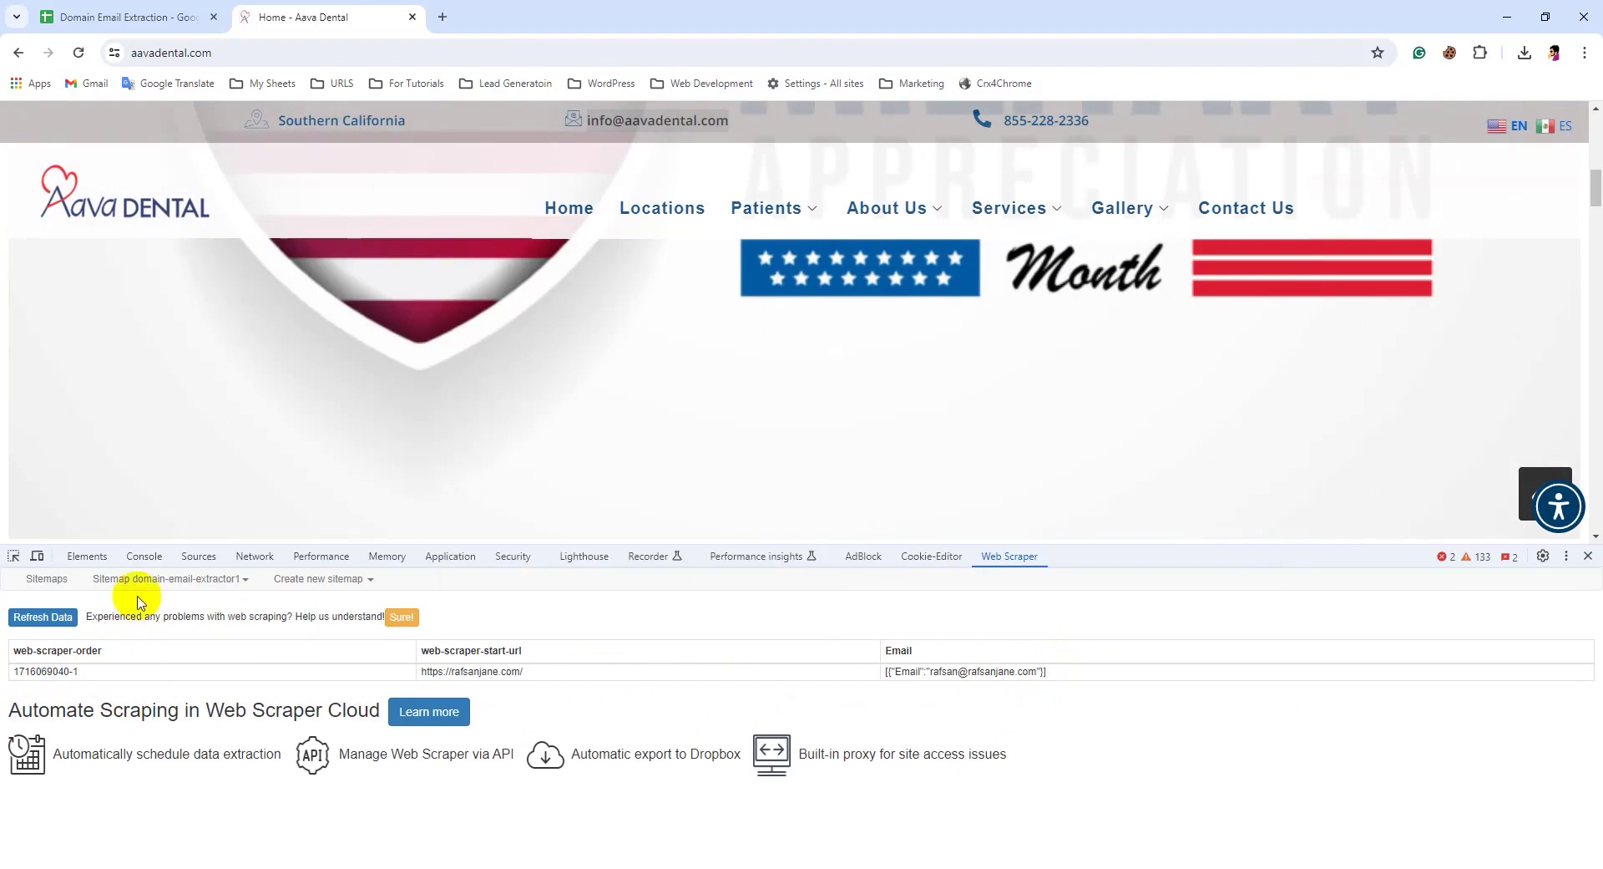
pyautogui.click(199, 585)
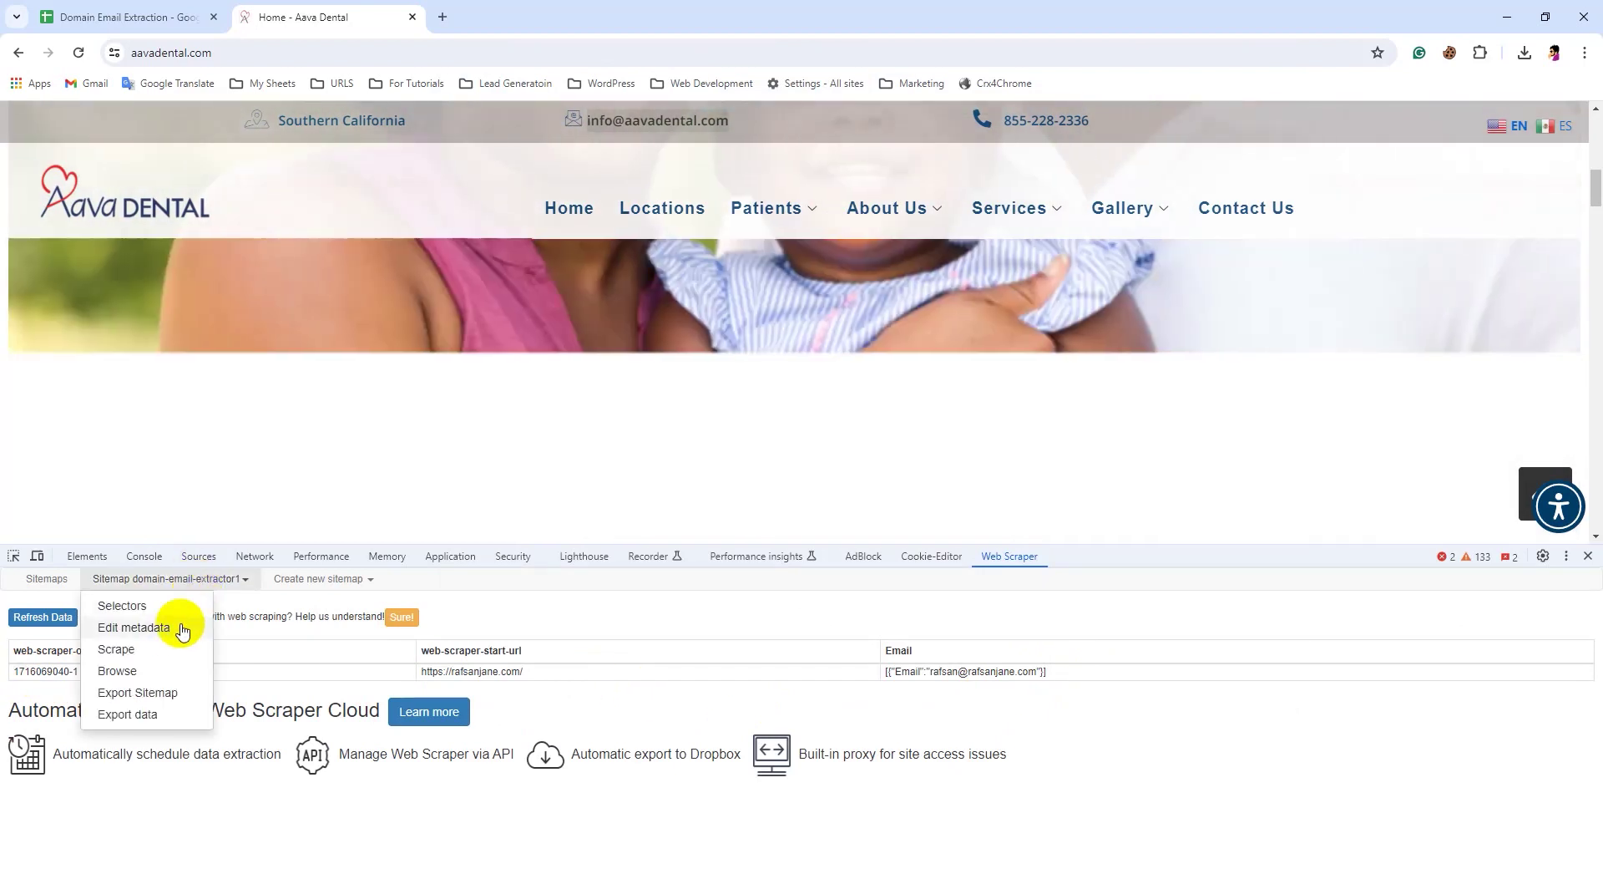
pyautogui.click(134, 628)
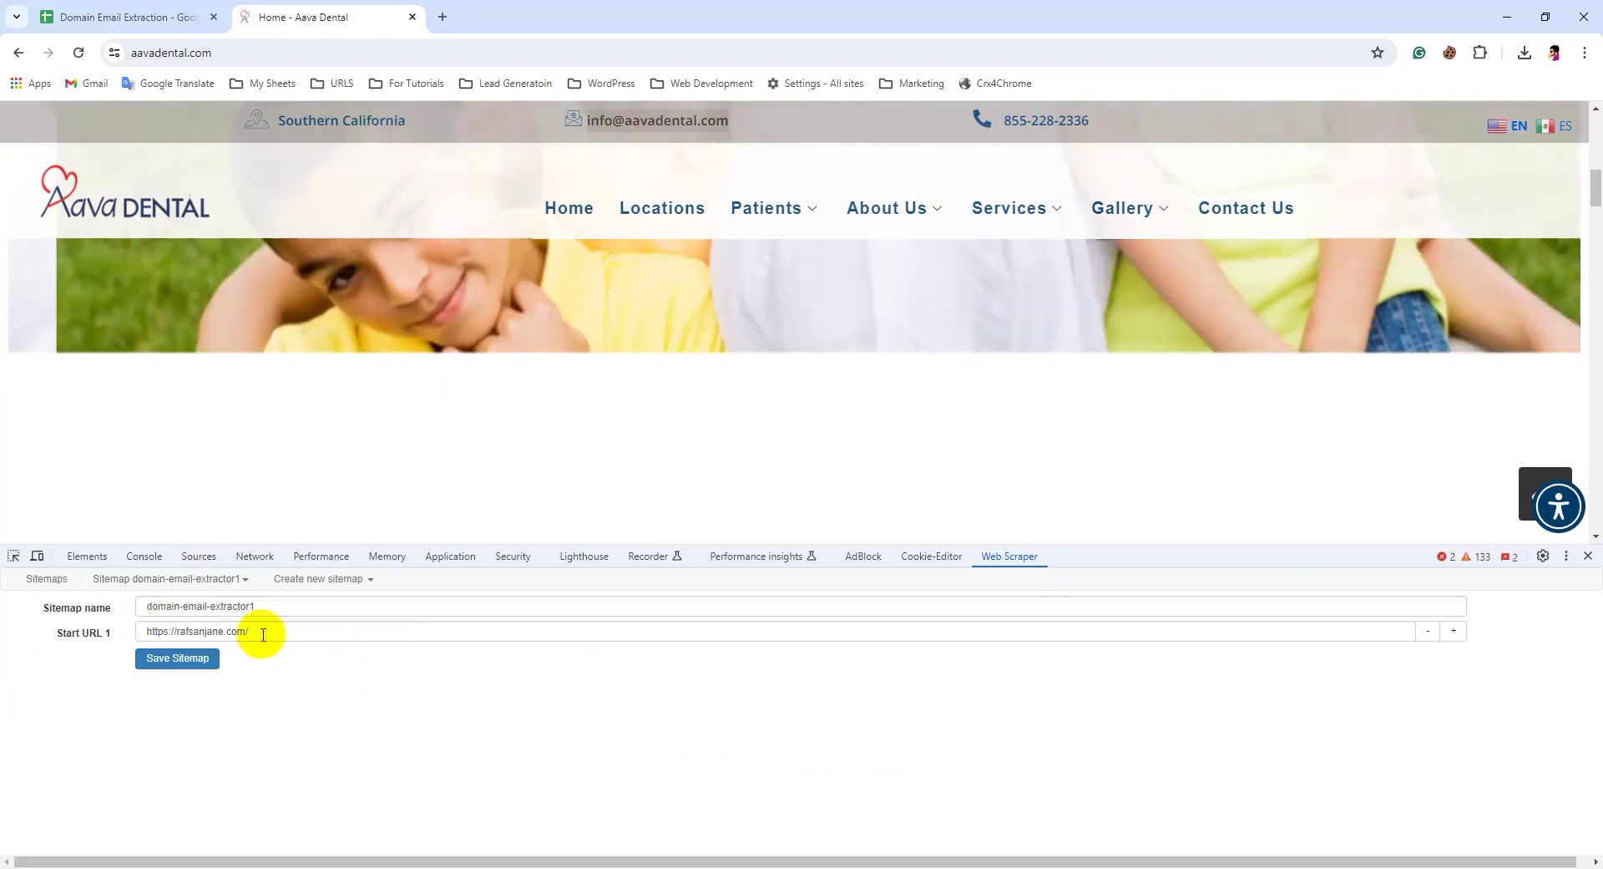
pyautogui.click(1454, 636)
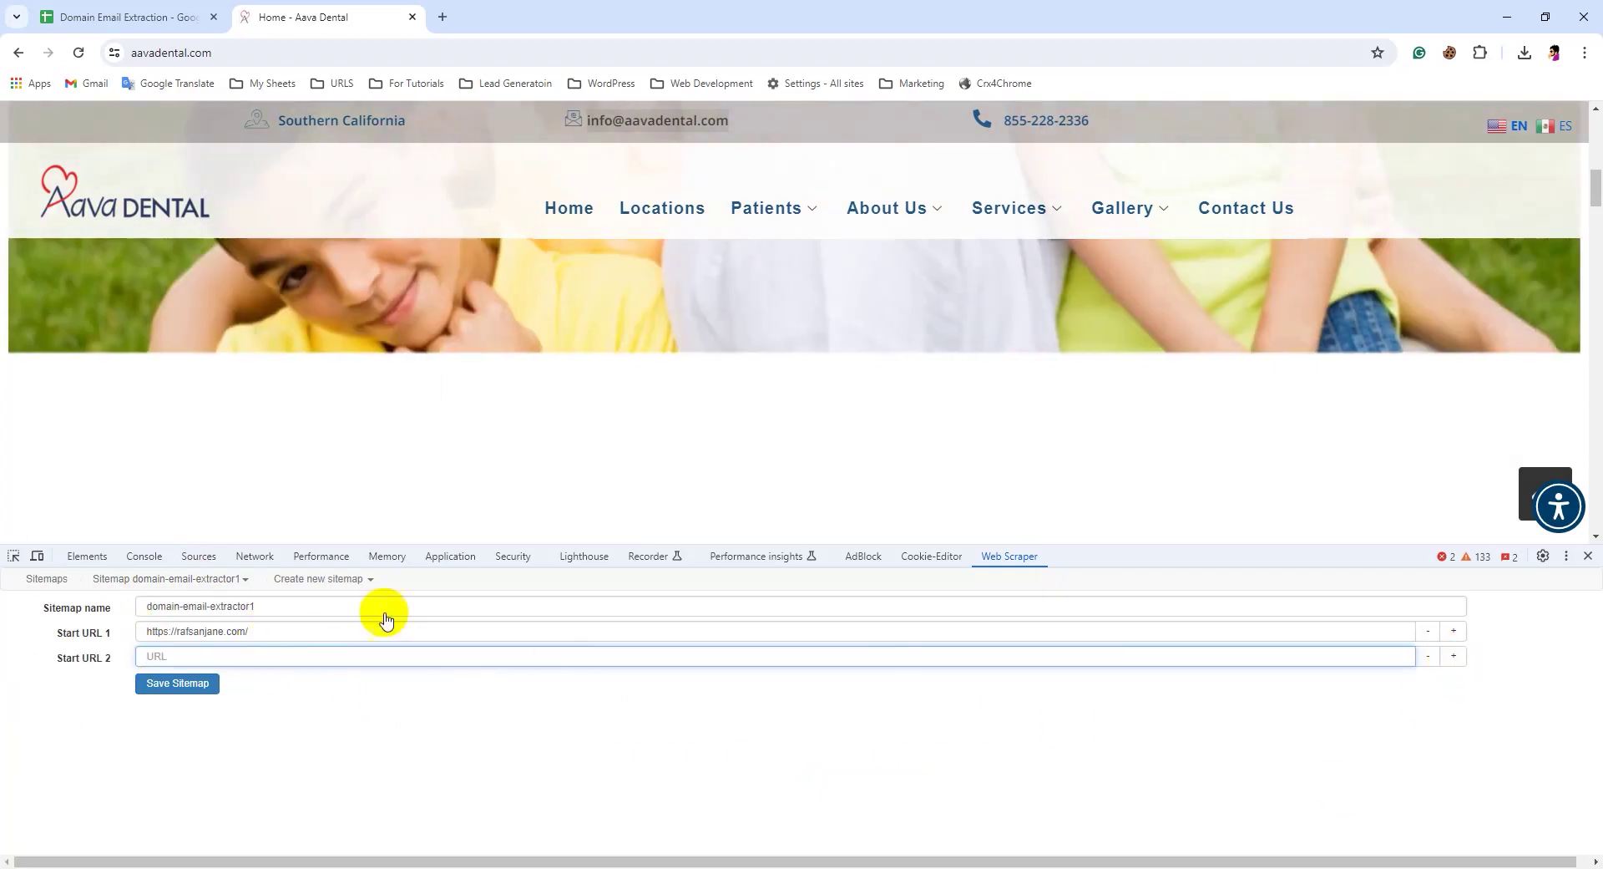
pyautogui.click(186, 15)
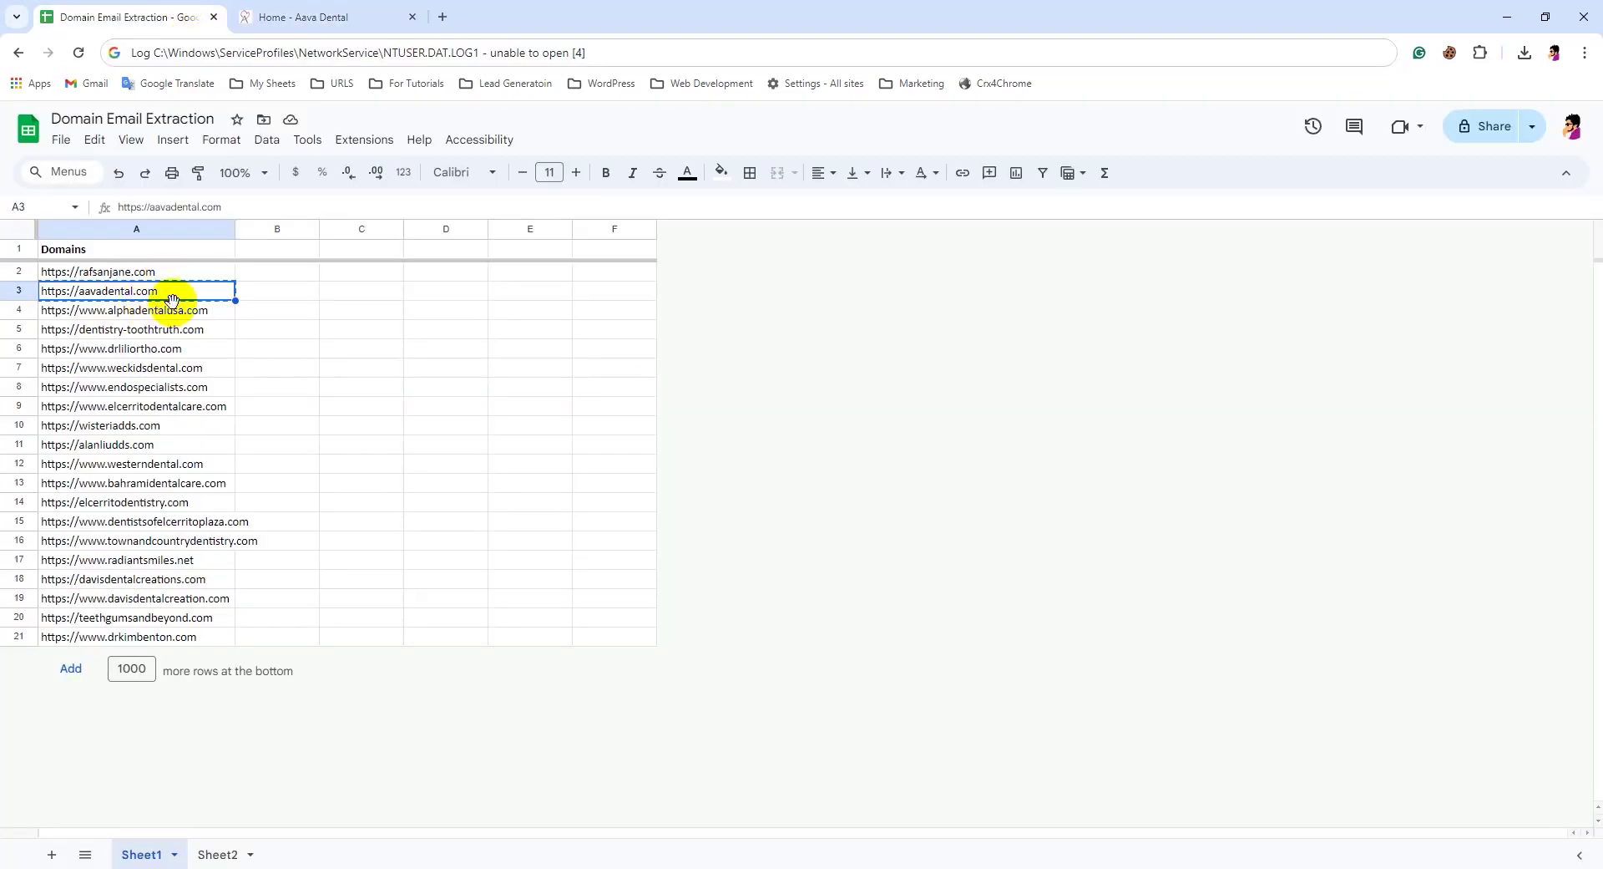
pyautogui.click(392, 13)
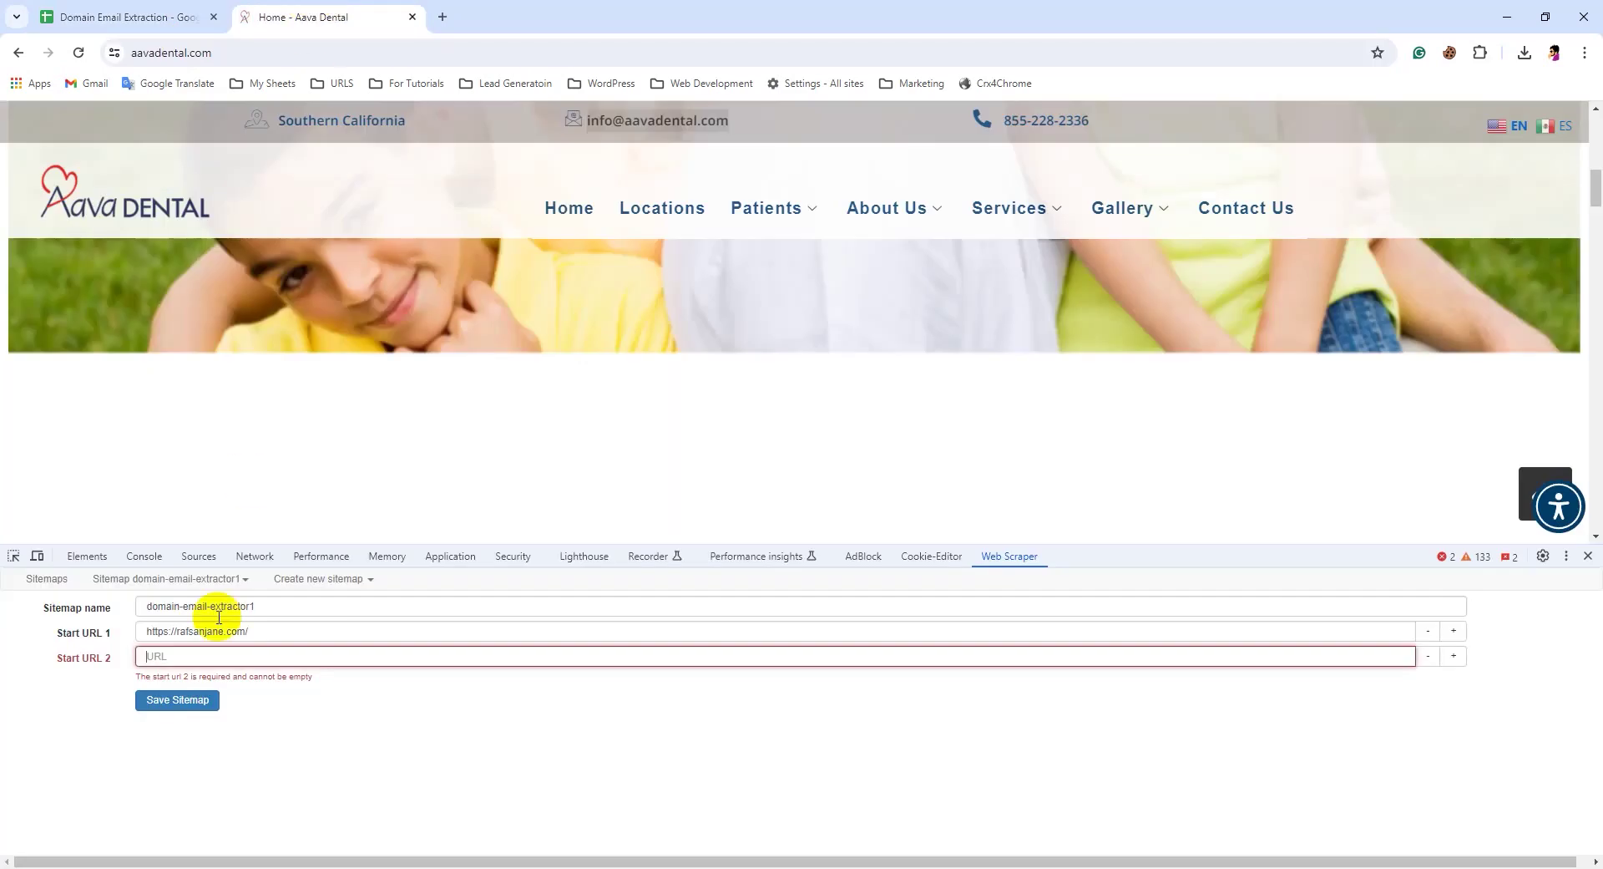
pyautogui.click(238, 657)
pyautogui.write('https://aavadental.com')
pyautogui.moveTo(242, 656); pyautogui.dragTo(28, 647)
pyautogui.click(126, 17)
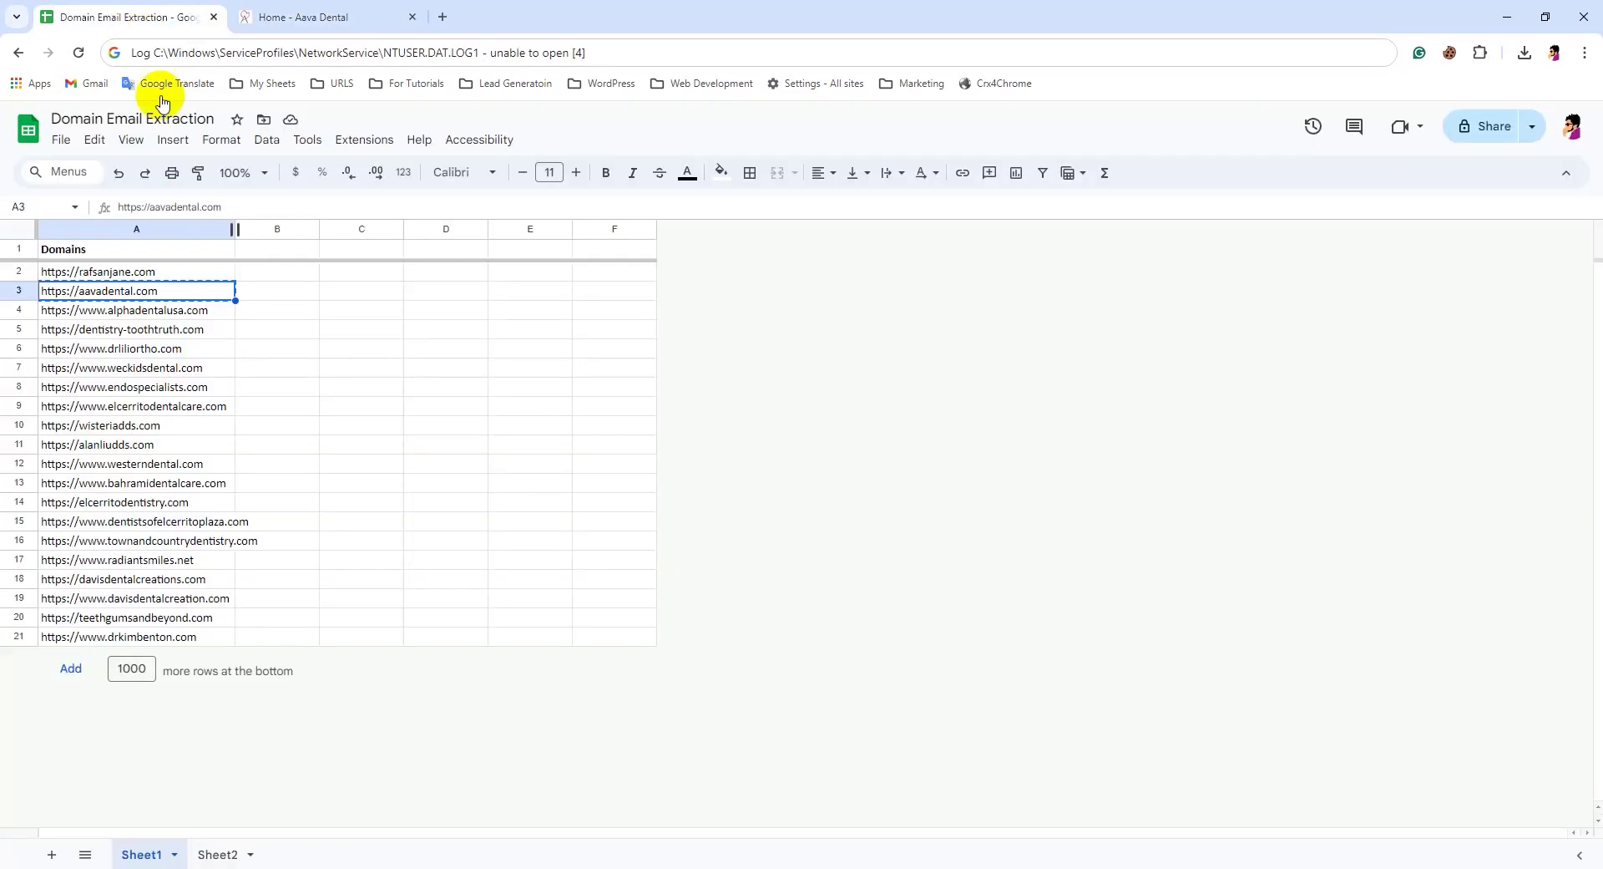
pyautogui.click(317, 15)
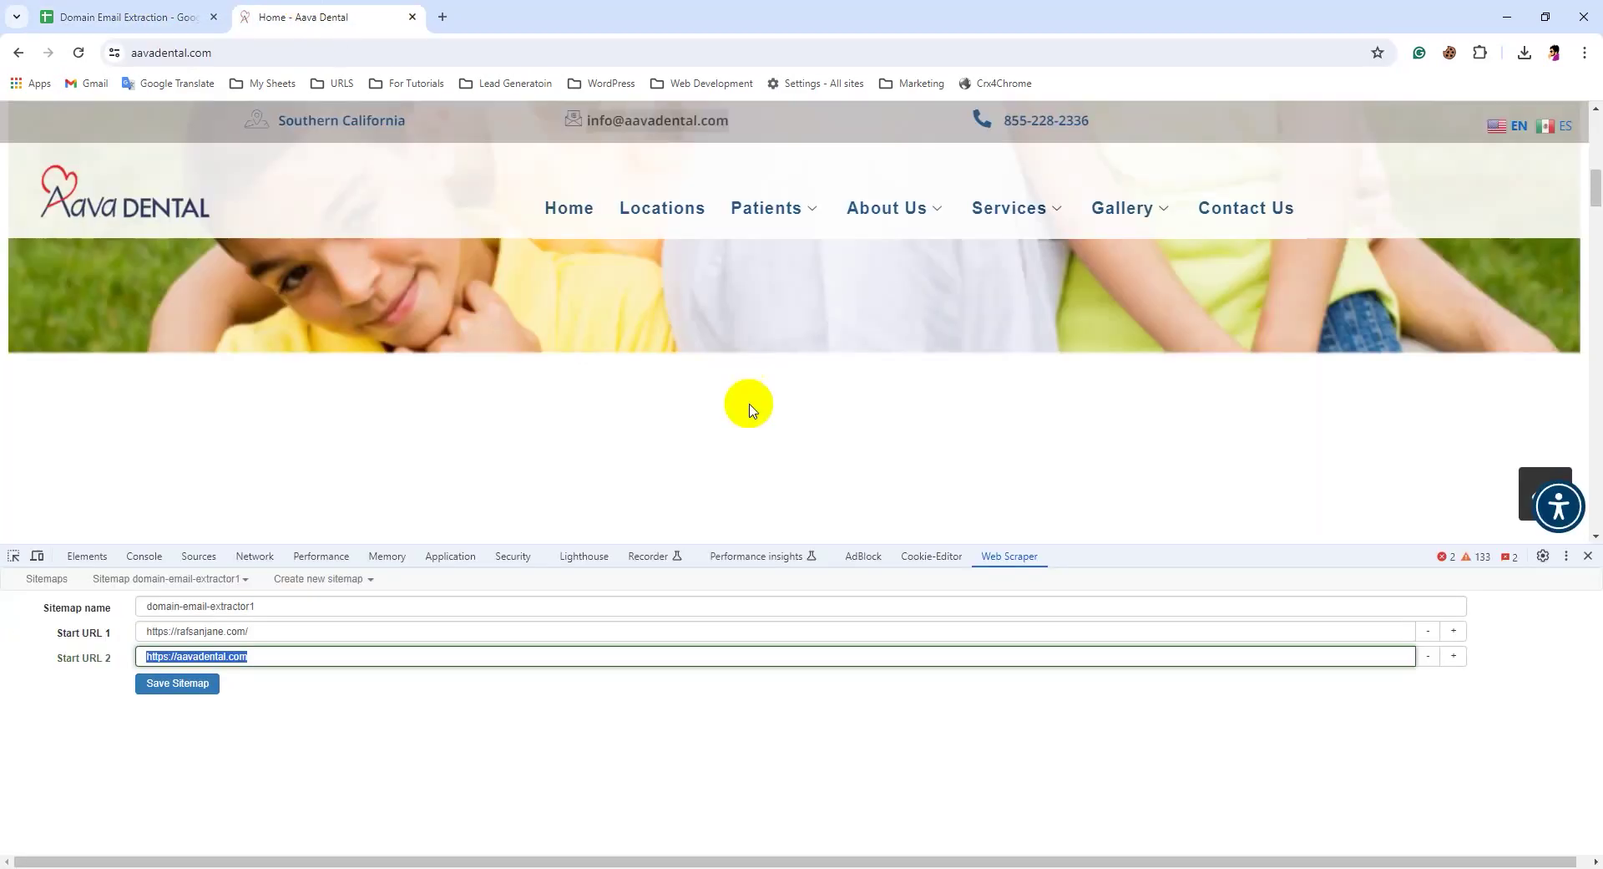
pyautogui.click(1454, 655)
pyautogui.click(803, 676)
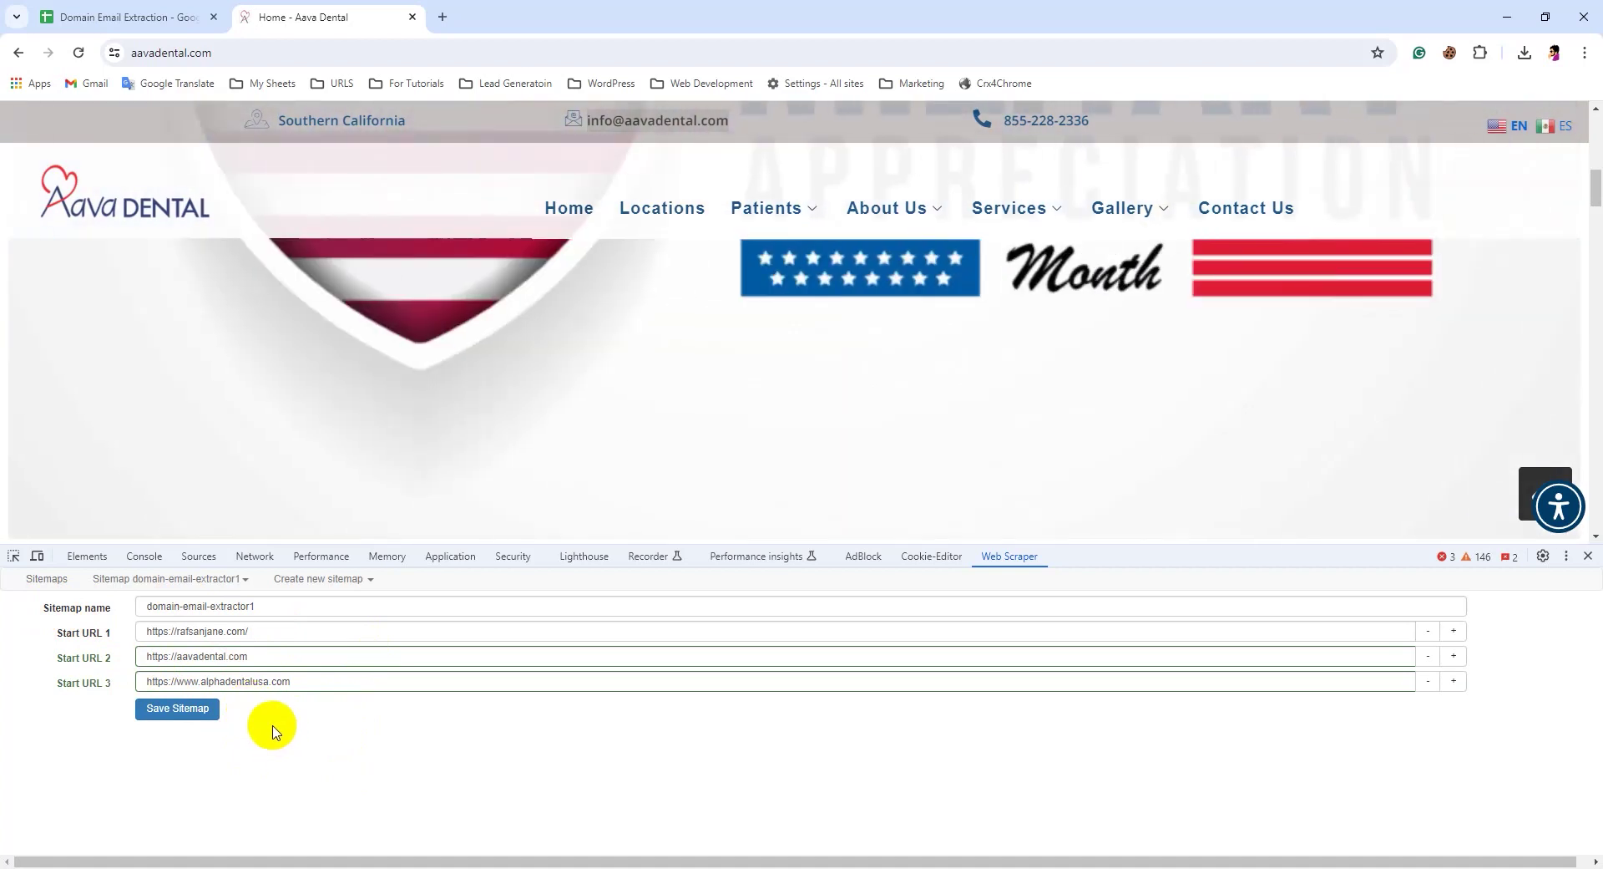
pyautogui.click(179, 710)
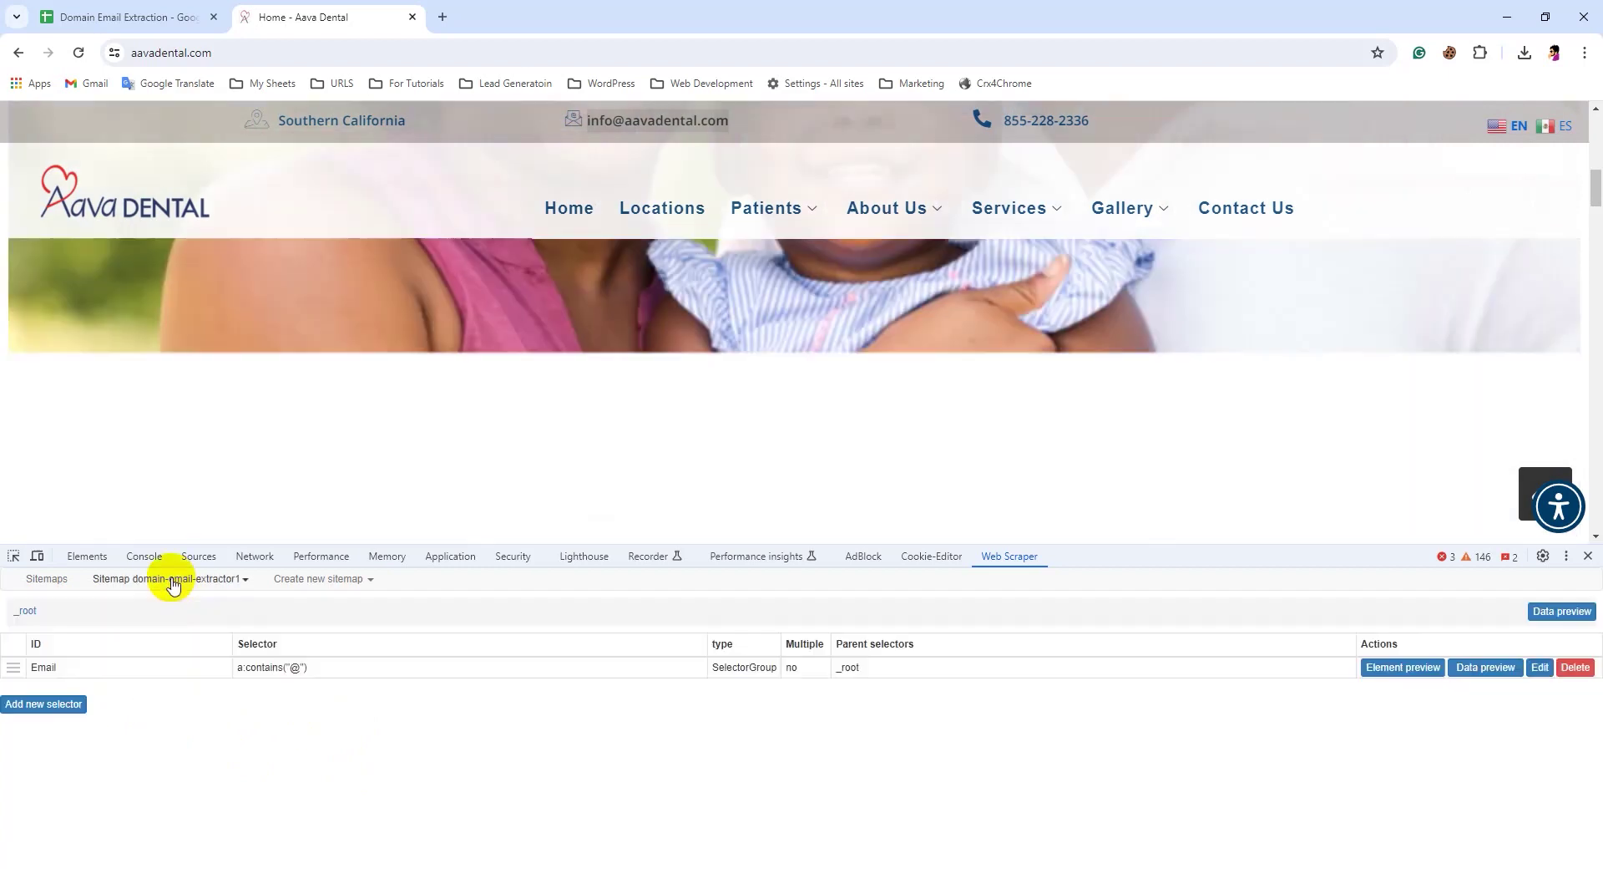
# Export the sitemap and paste its complete JSON code into cell D3 of the Domain Email Extraction sheet
pyautogui.click(172, 585)
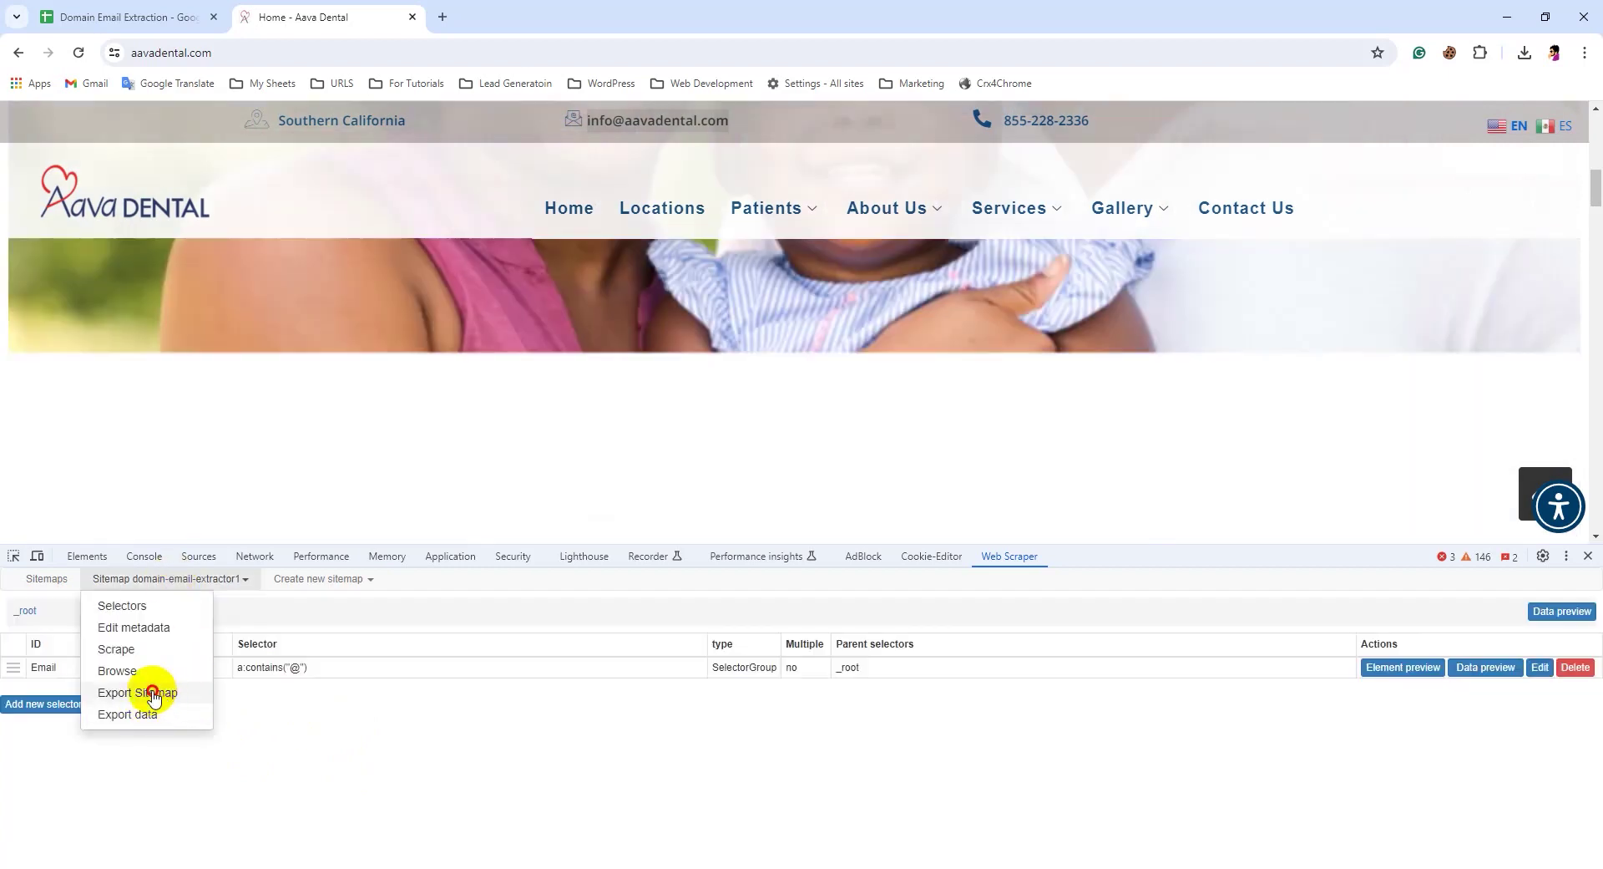
pyautogui.click(153, 696)
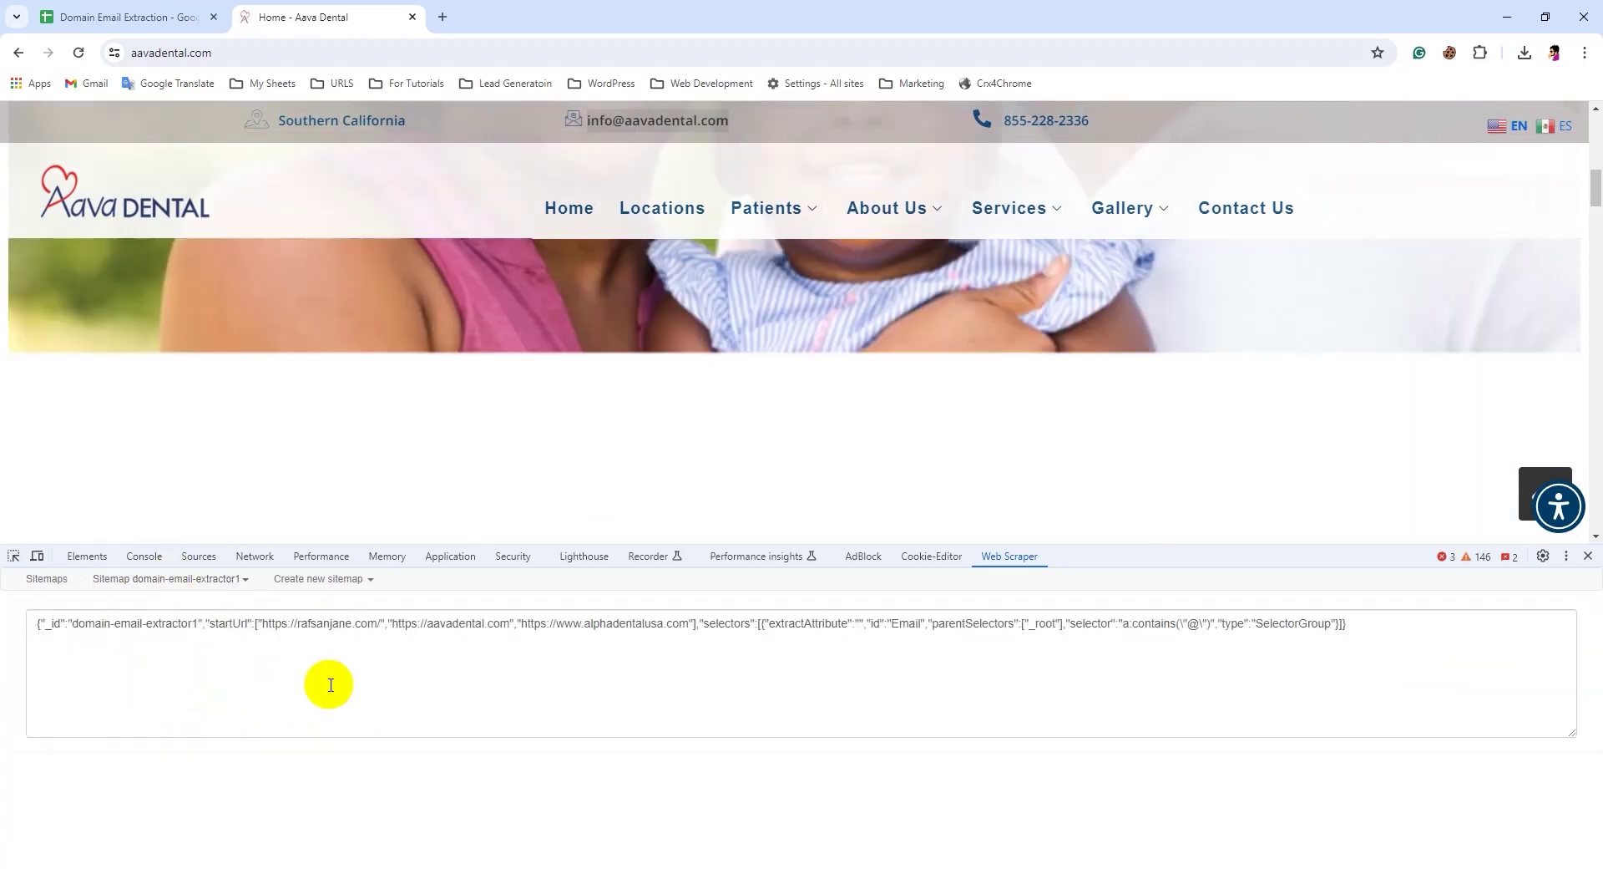
pyautogui.click(328, 683)
pyautogui.hotkey('ctrl', 'a')
pyautogui.hotkey('ctrl', 'c')
pyautogui.click(146, 17)
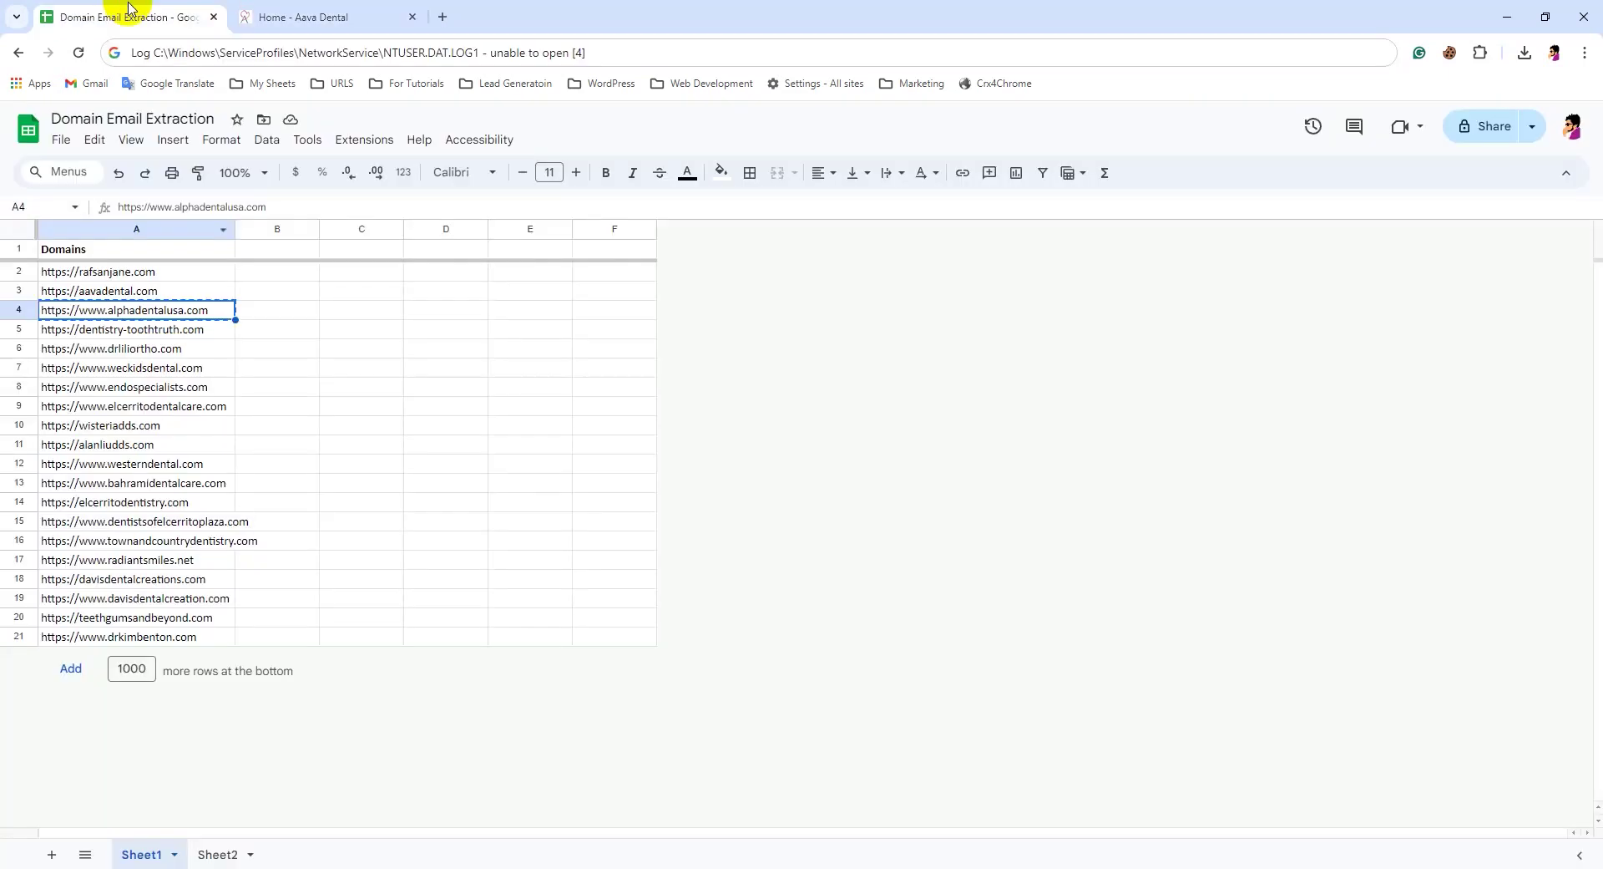
pyautogui.click(453, 292)
pyautogui.hotkey('ctrl', 'v')
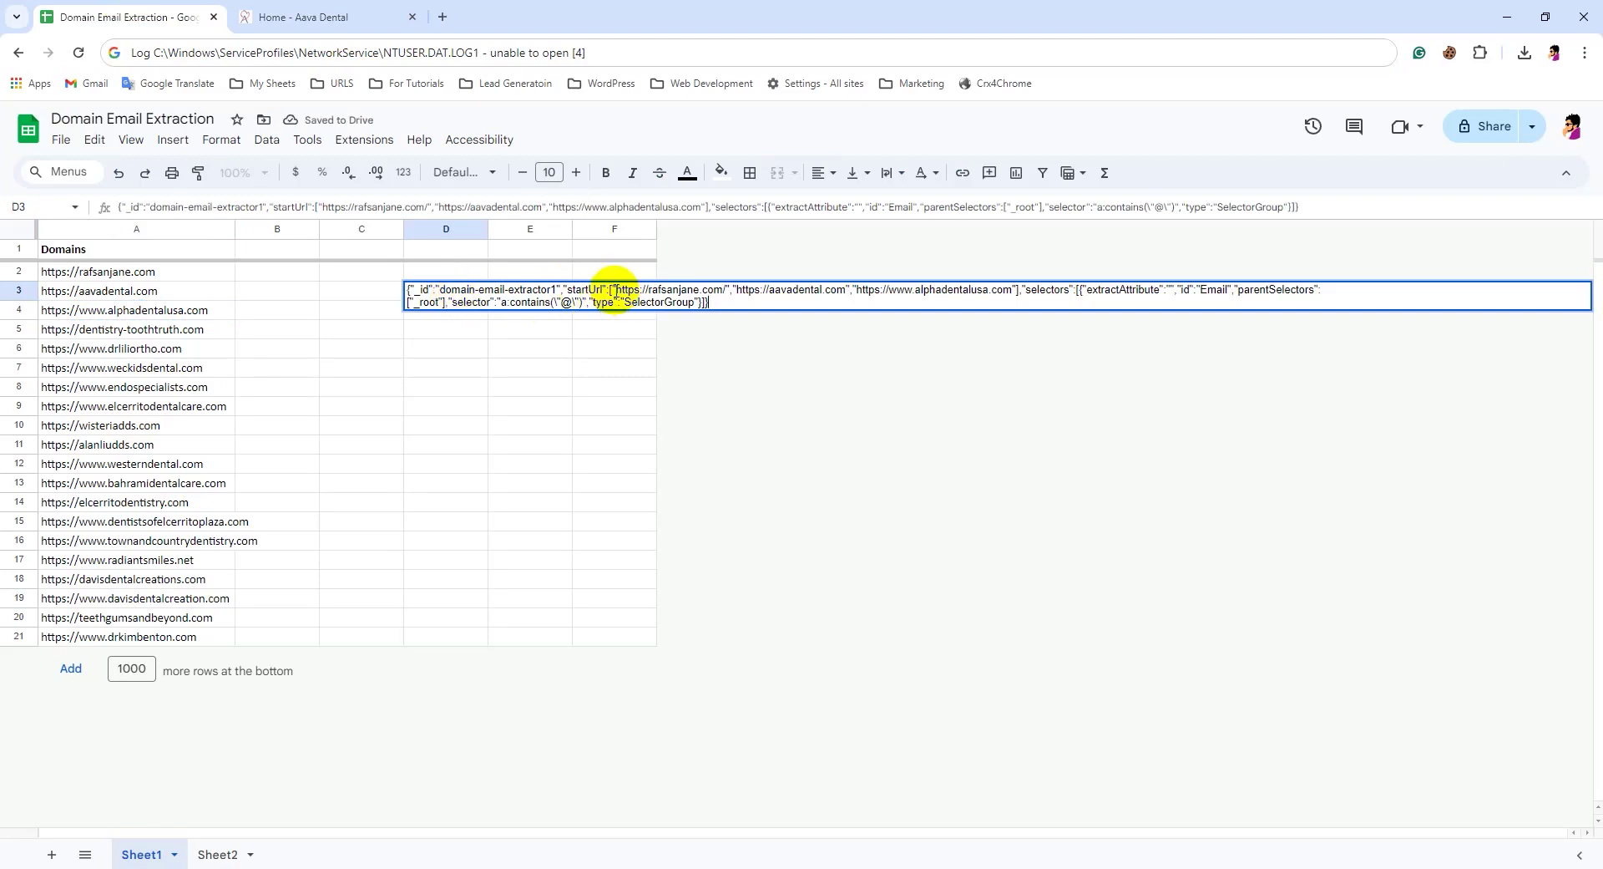
# Compare the startUrl list in the pasted sitemap JSON with the three start URLs in the sitemap metadata
pyautogui.moveTo(626, 289); pyautogui.dragTo(849, 290)
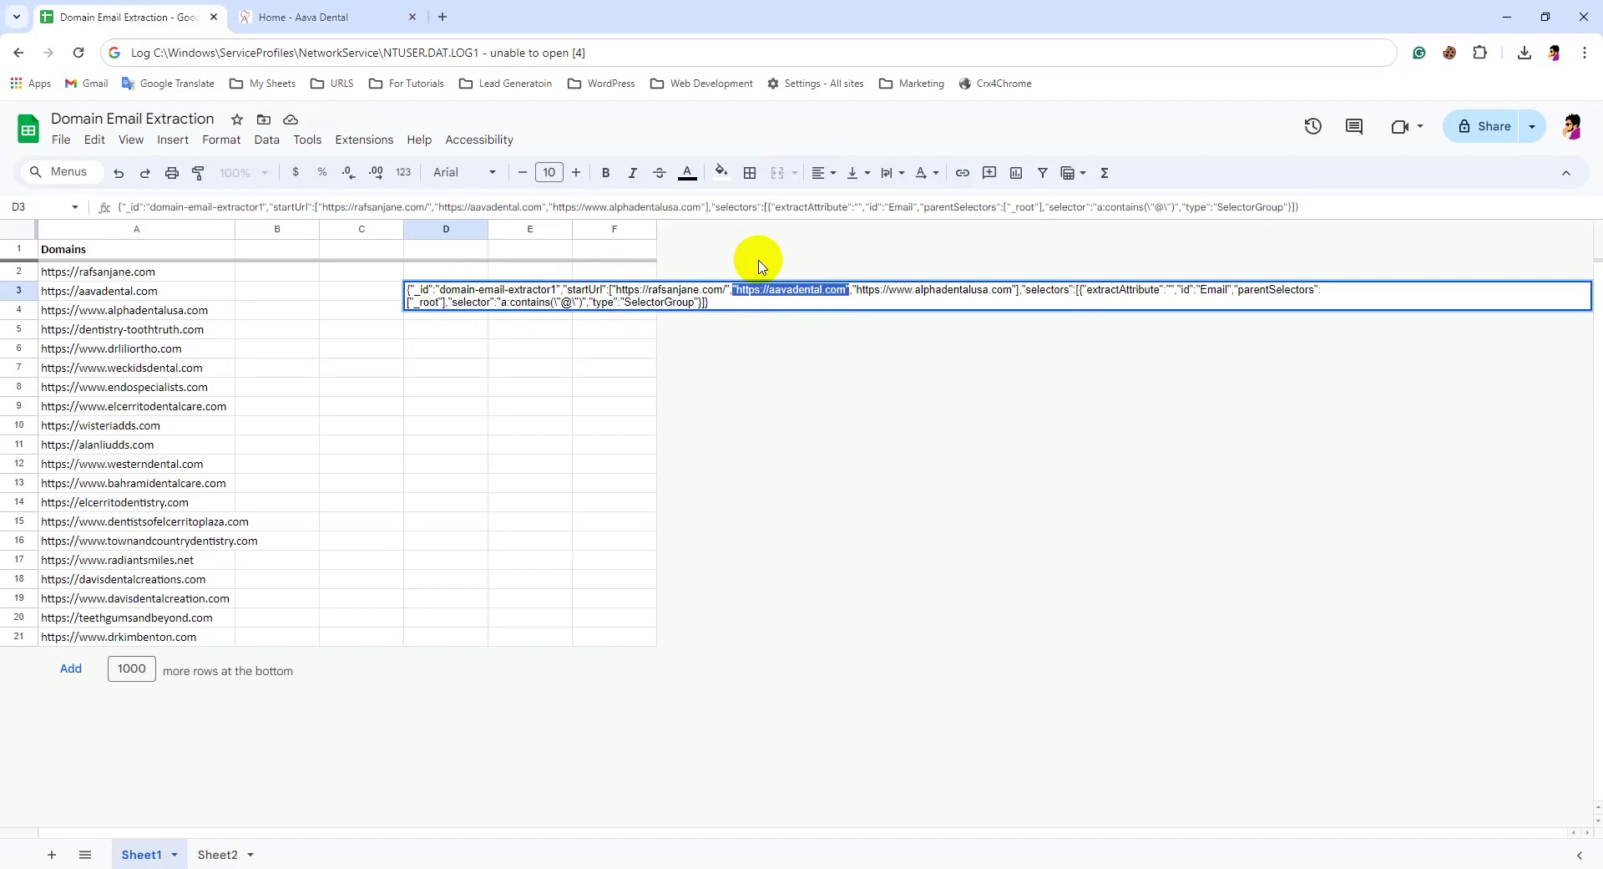
pyautogui.click(326, 10)
pyautogui.click(265, 654)
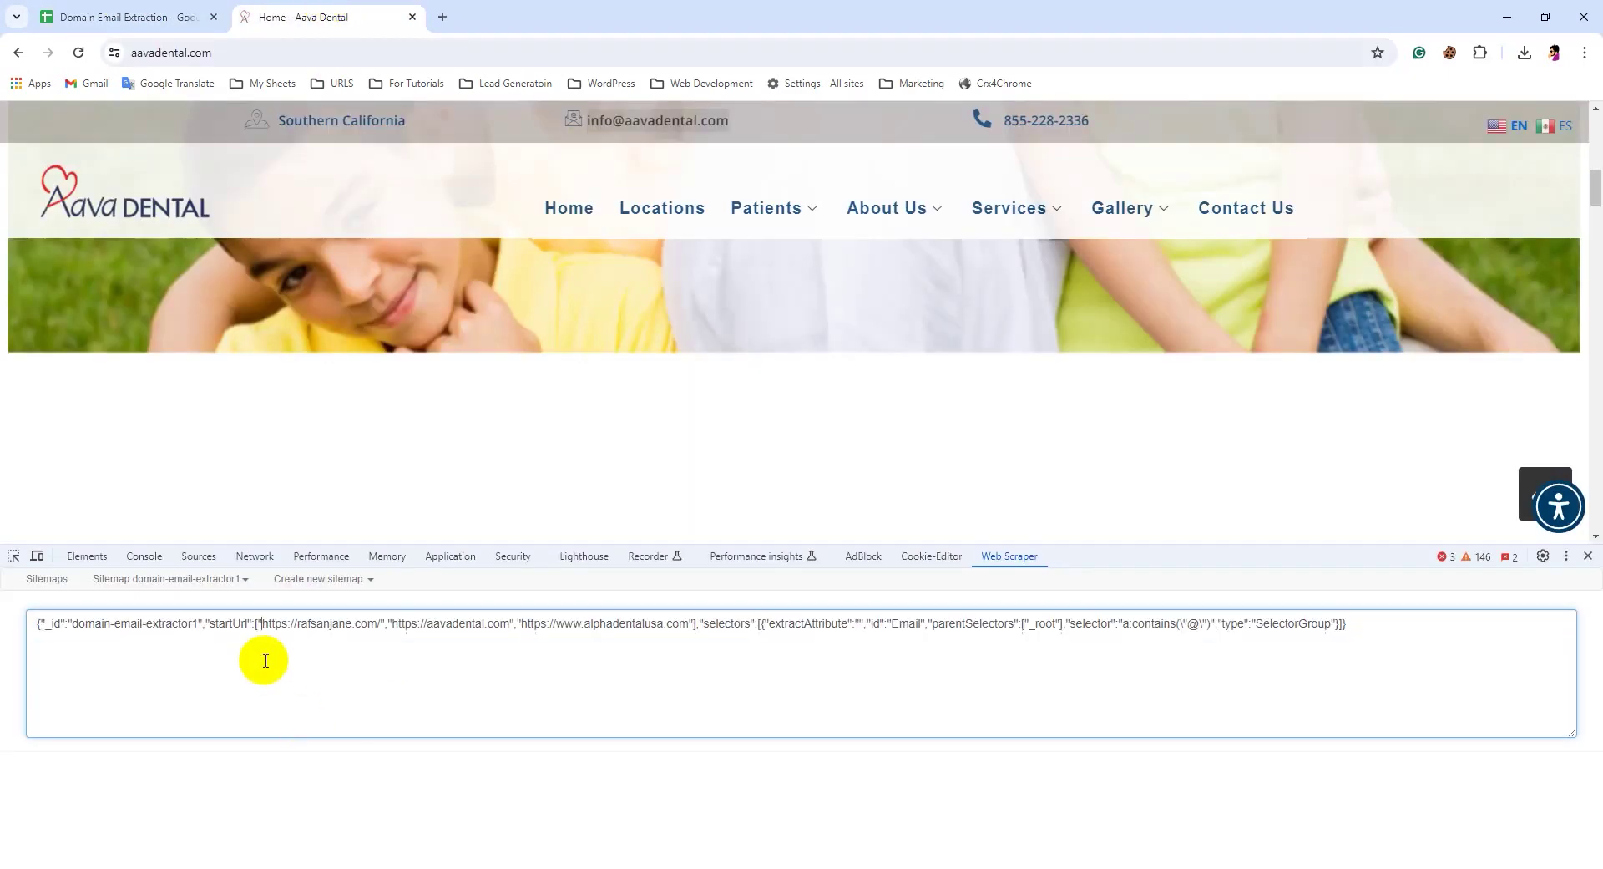
pyautogui.click(156, 589)
pyautogui.click(142, 630)
pyautogui.moveTo(314, 687); pyautogui.dragTo(129, 637)
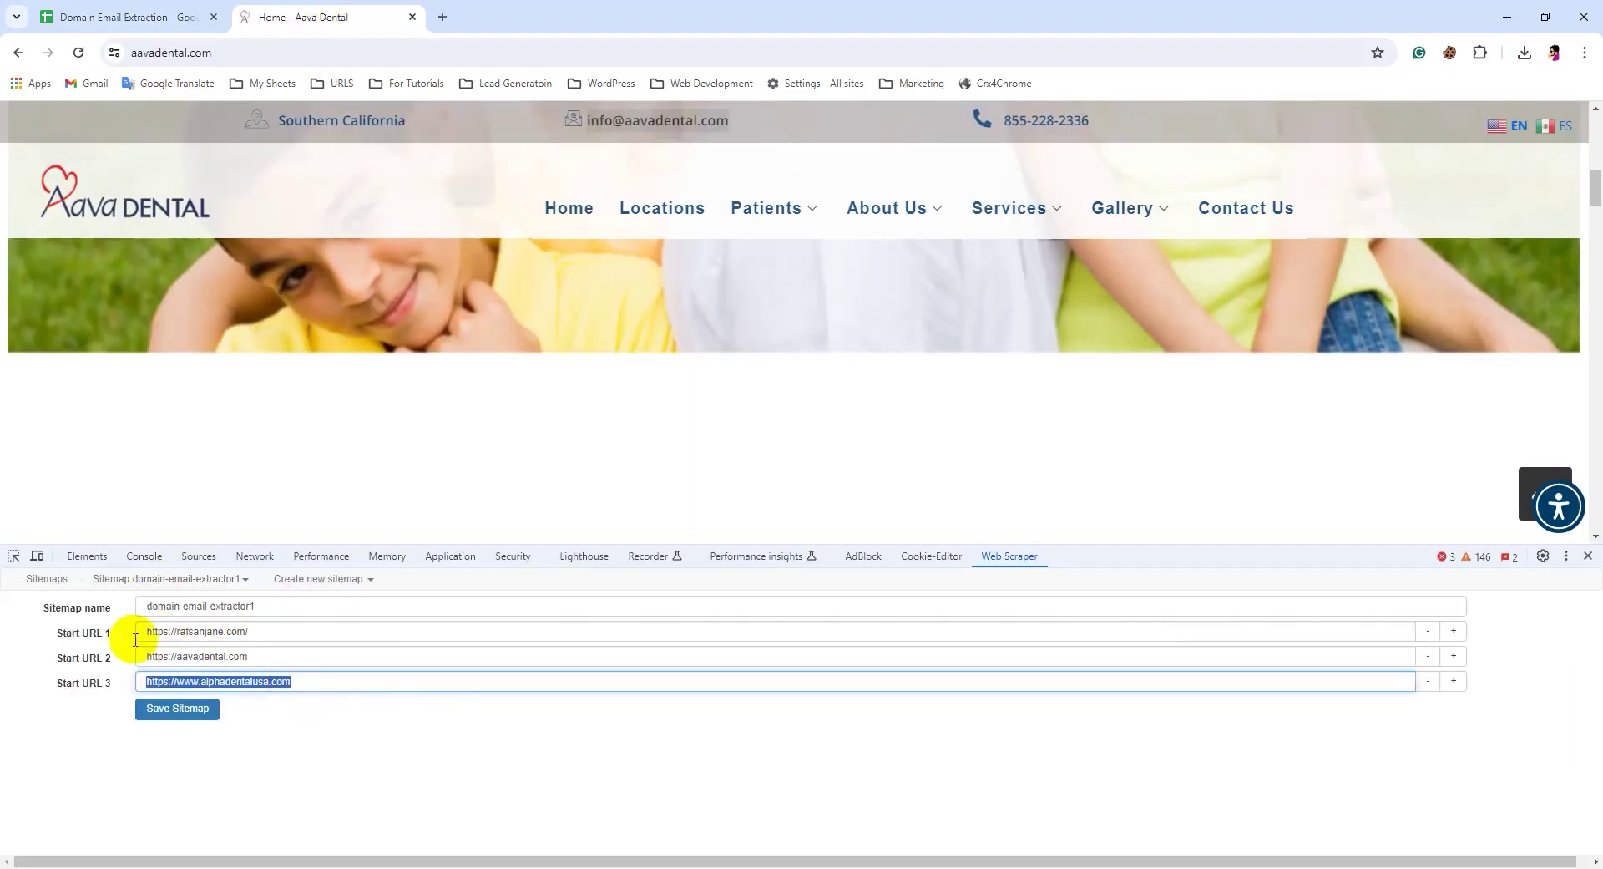
pyautogui.click(158, 7)
pyautogui.click(1016, 292)
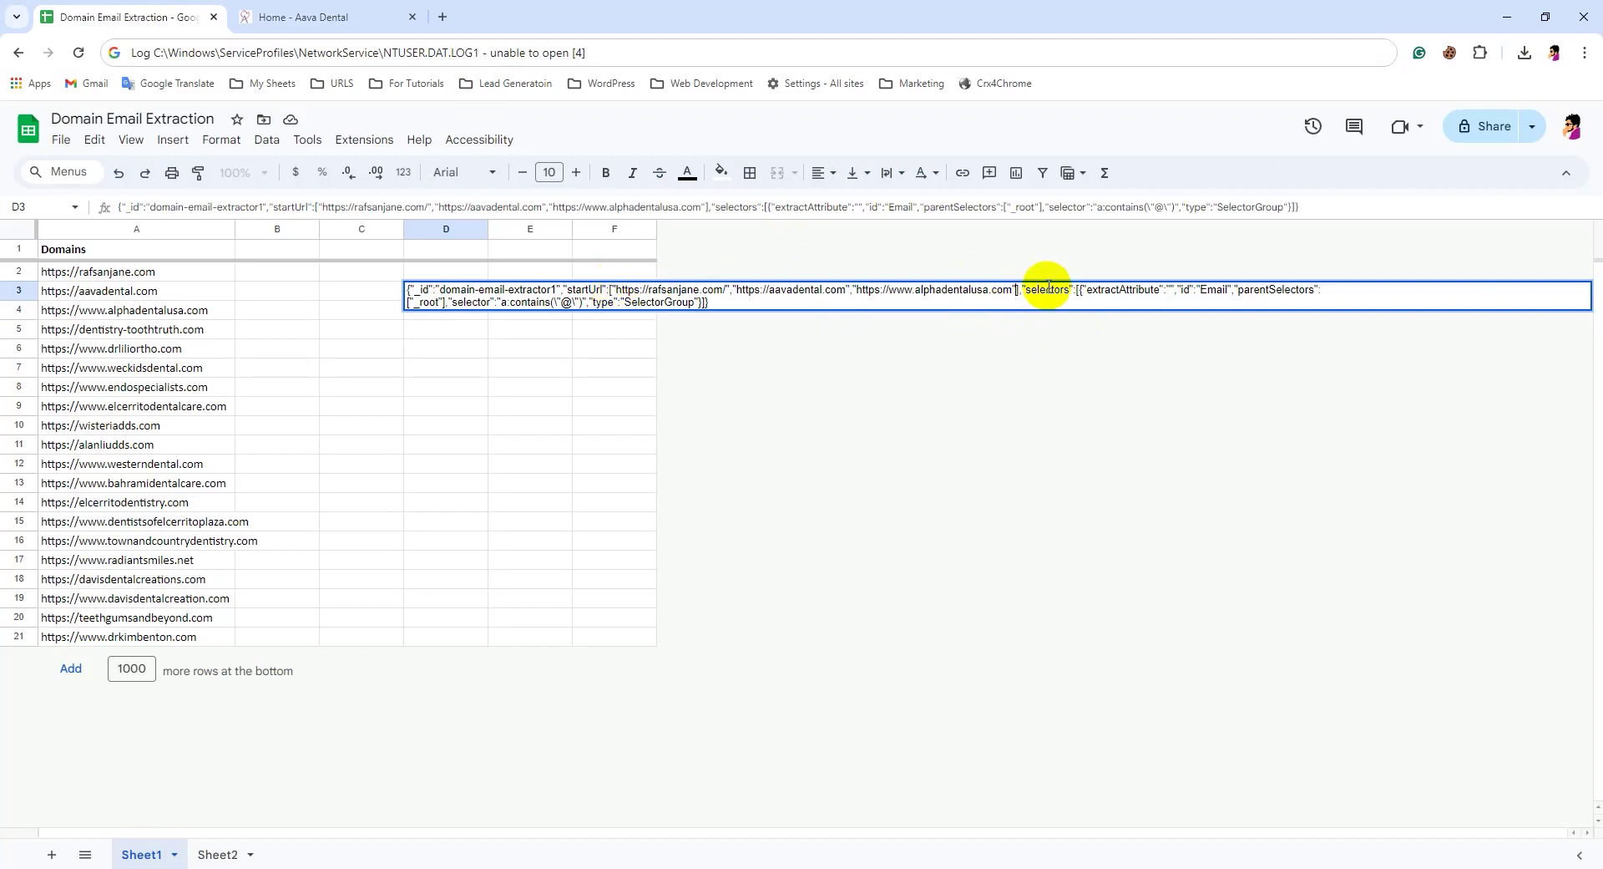
pyautogui.moveTo(612, 289); pyautogui.dragTo(1013, 289)
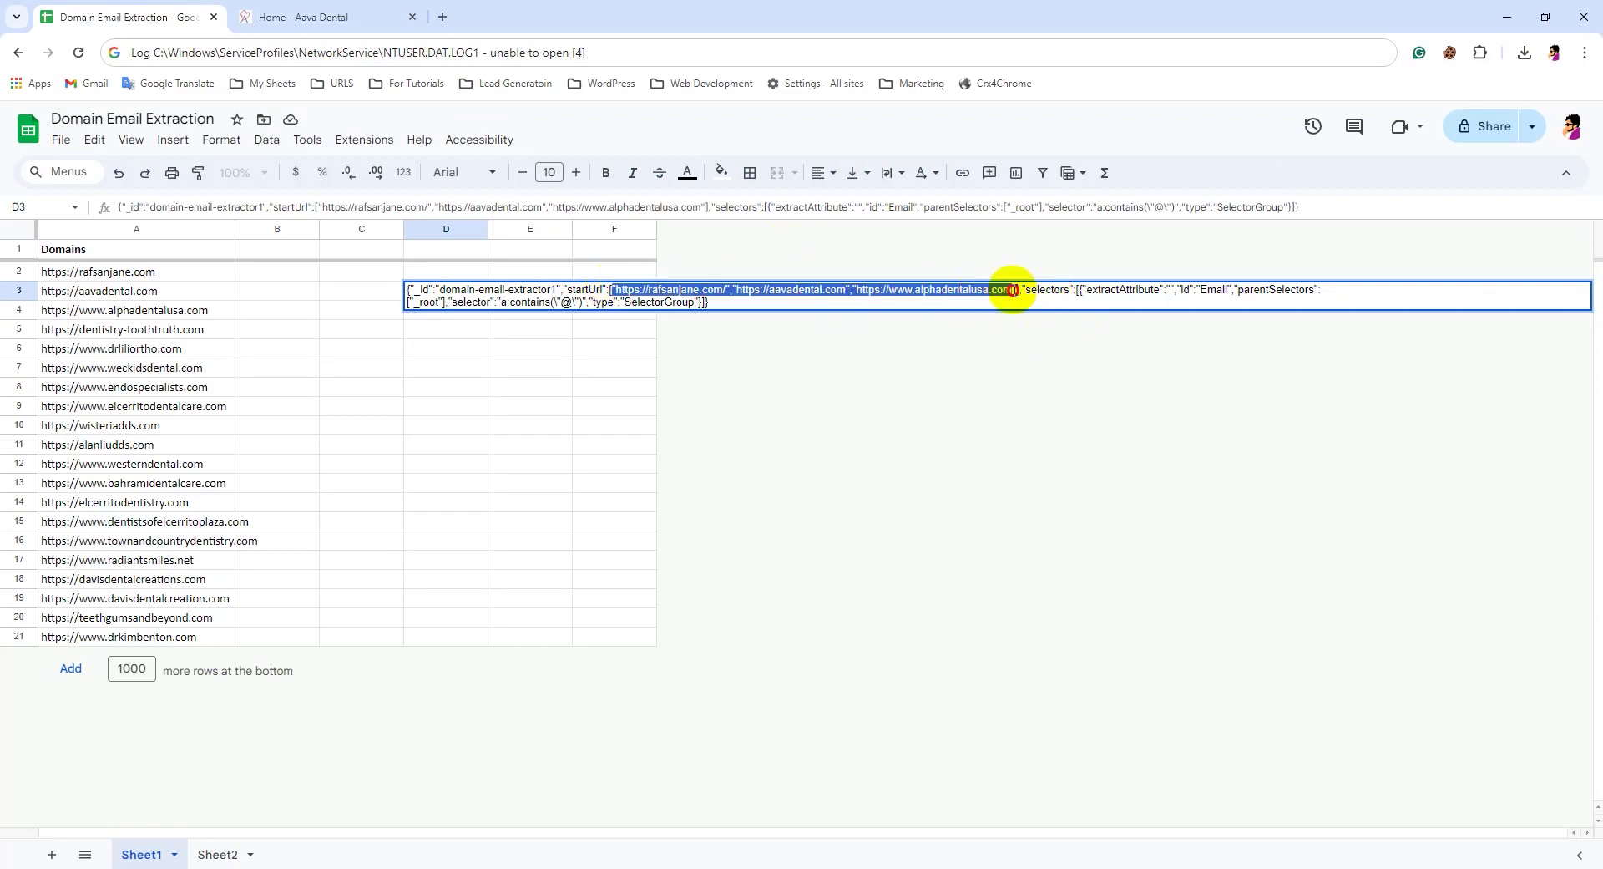
pyautogui.click(314, 329)
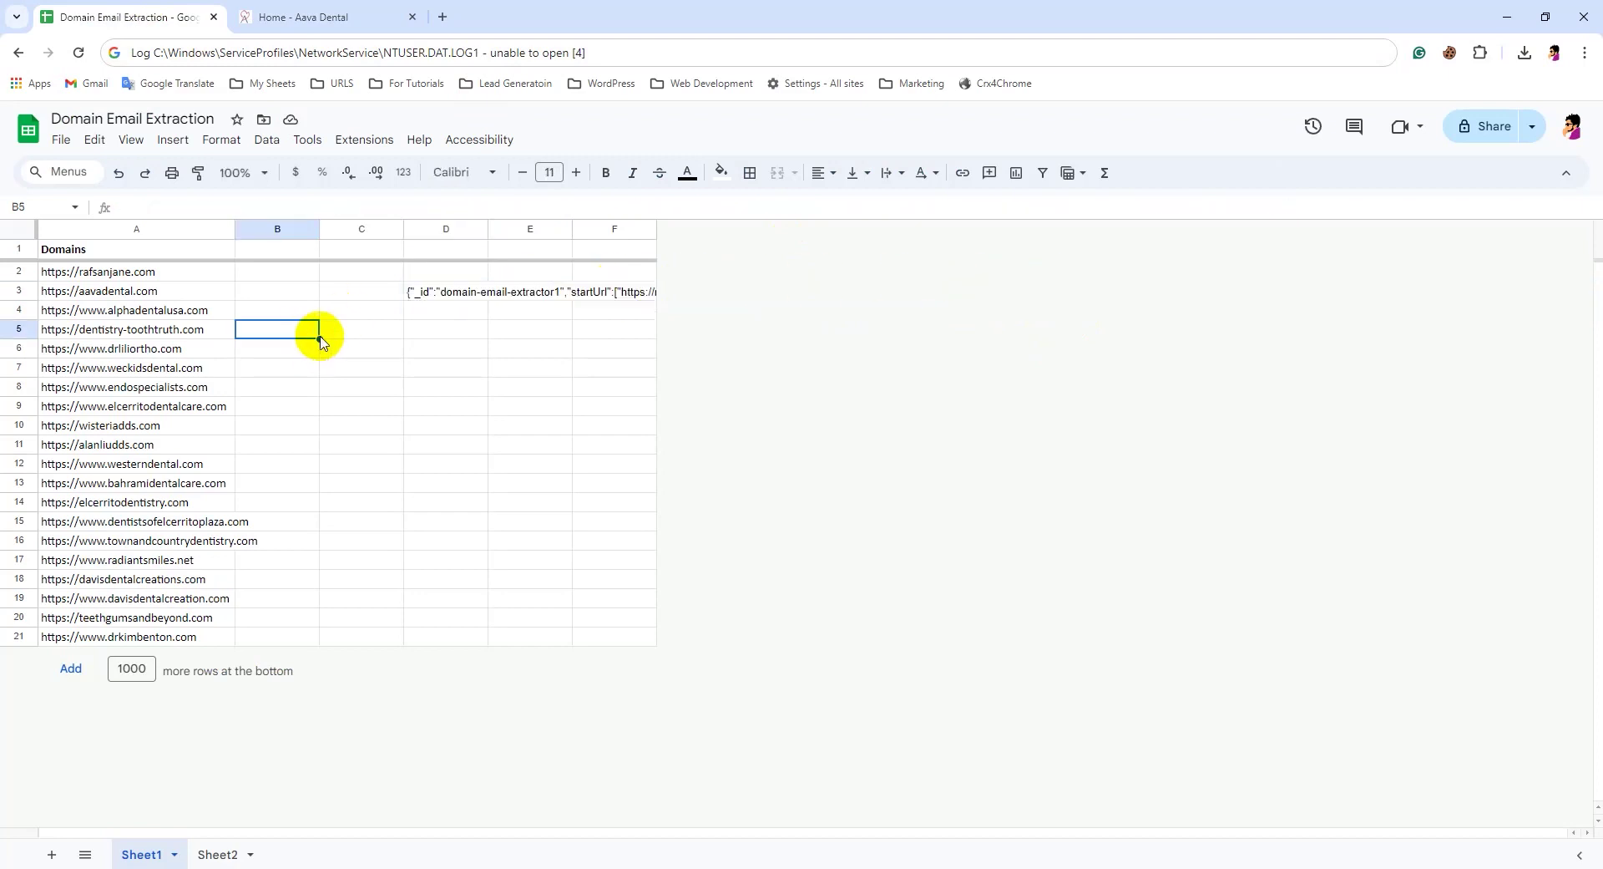
# Reopen cell D3 and examine the quotation marks and commas that enclose each start URL in the JSON
pyautogui.click(103, 225)
pyautogui.click(423, 288)
pyautogui.doubleClick(428, 291)
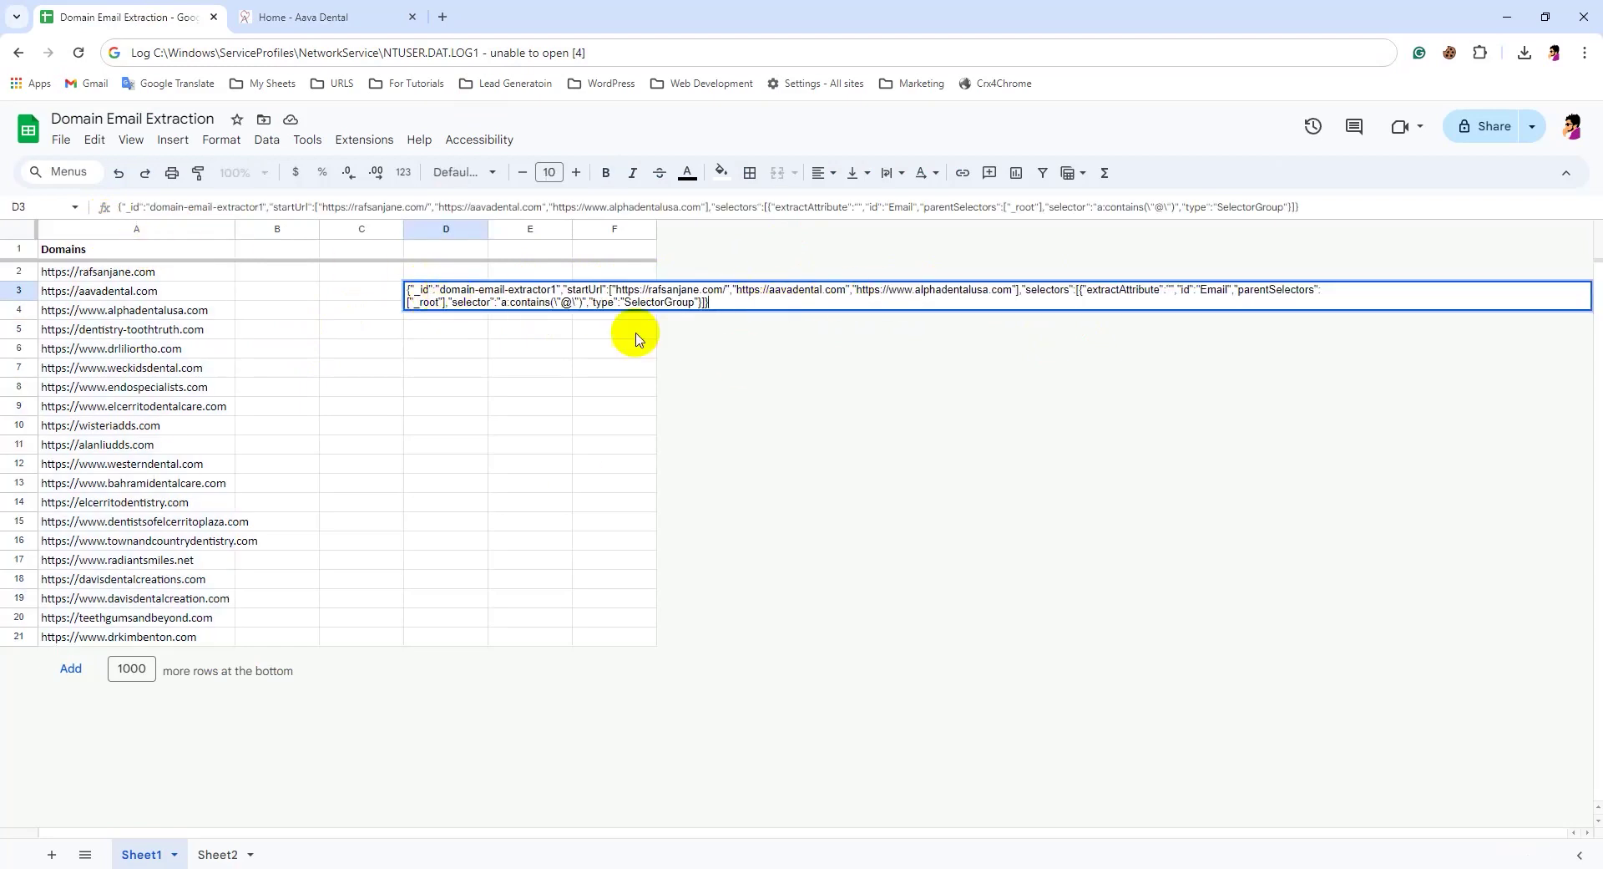
pyautogui.moveTo(615, 289); pyautogui.dragTo(638, 294)
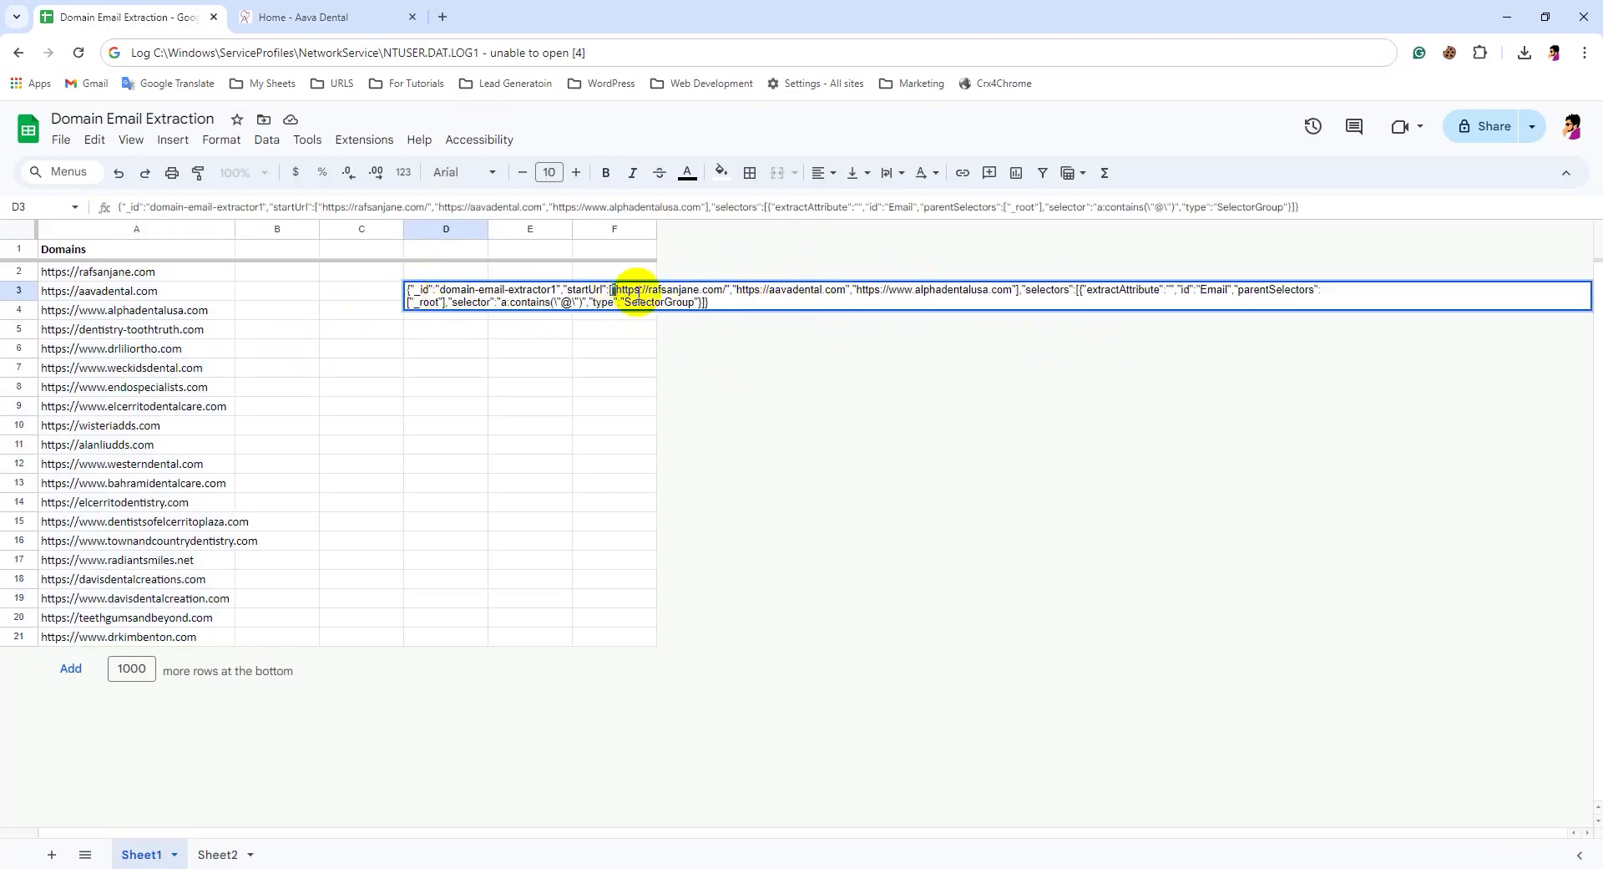
pyautogui.click(614, 289)
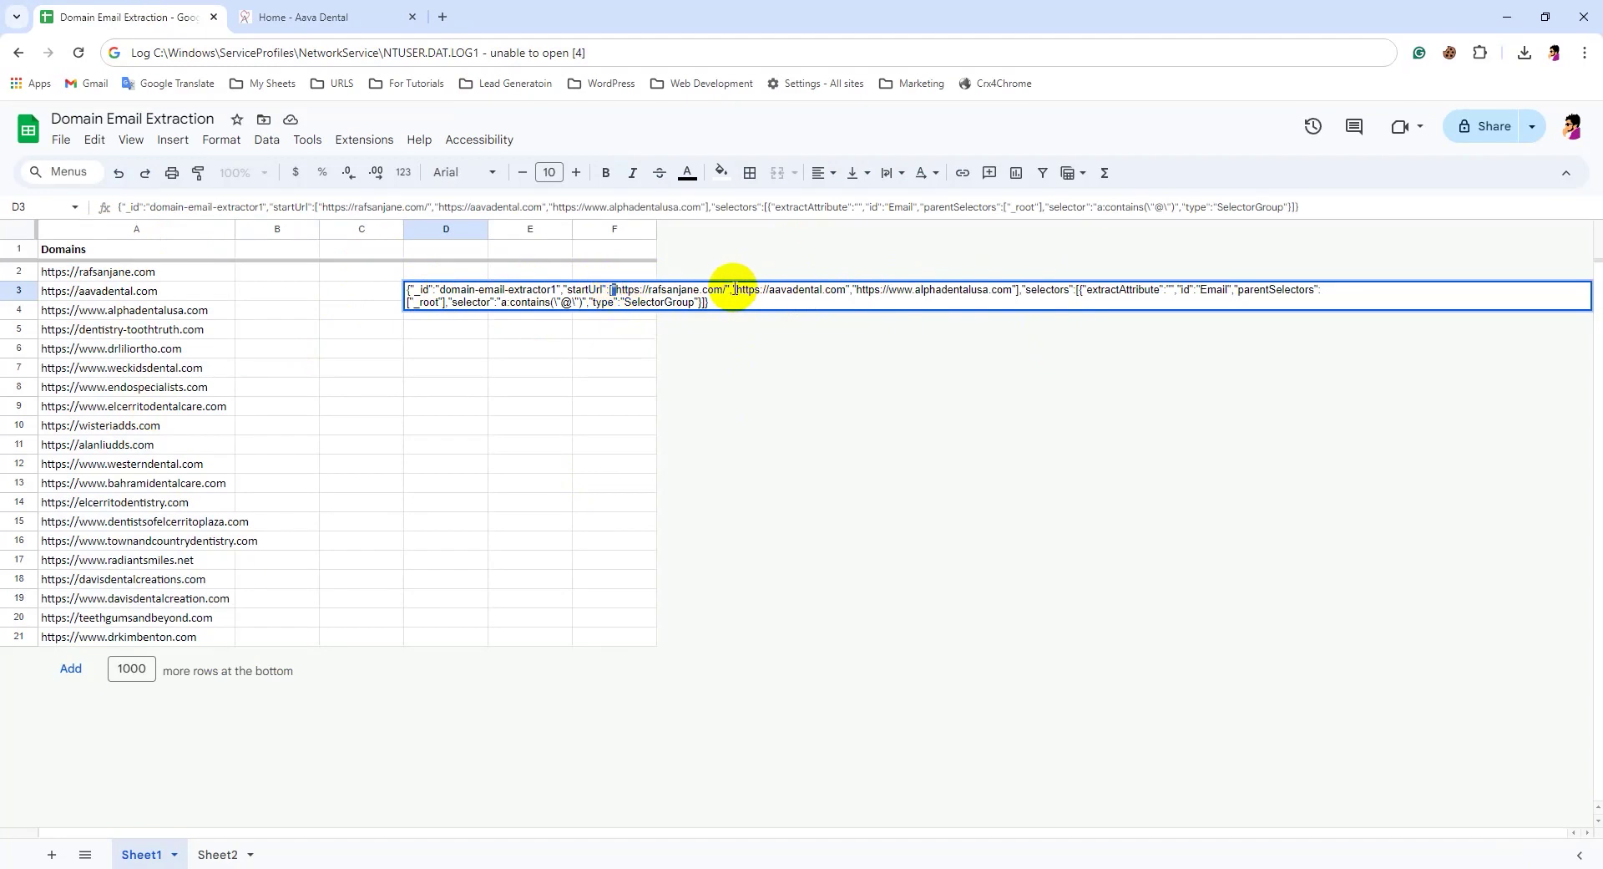
# Insert a column before the Domains column, enter a double quotation mark (") in A2, and narrow column A
pyautogui.rightClick(164, 229)
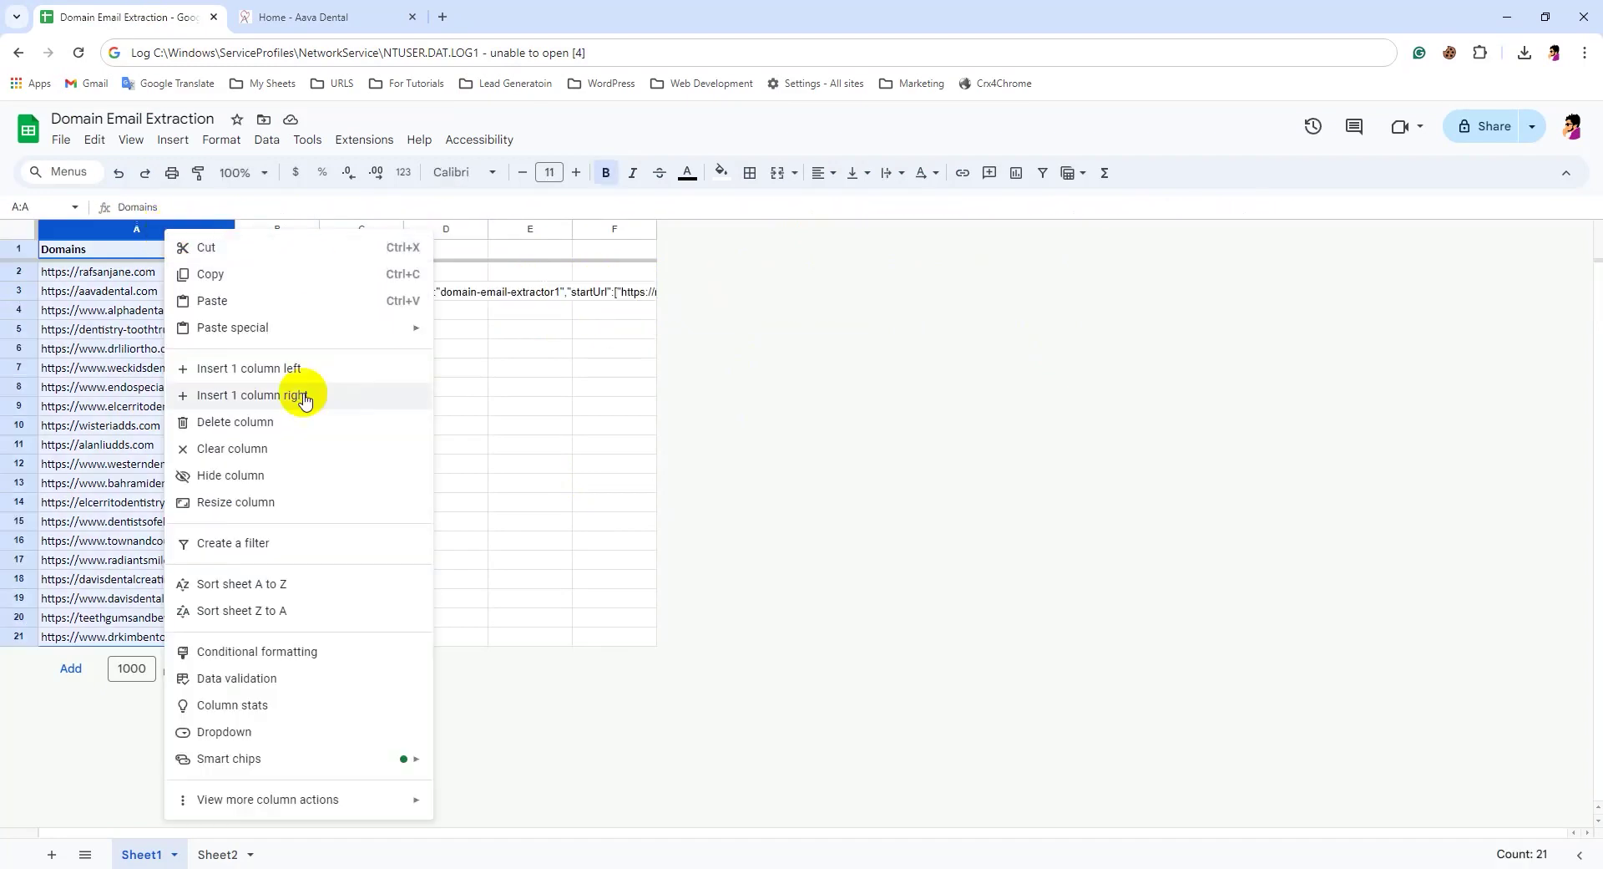
pyautogui.click(250, 368)
pyautogui.click(171, 271)
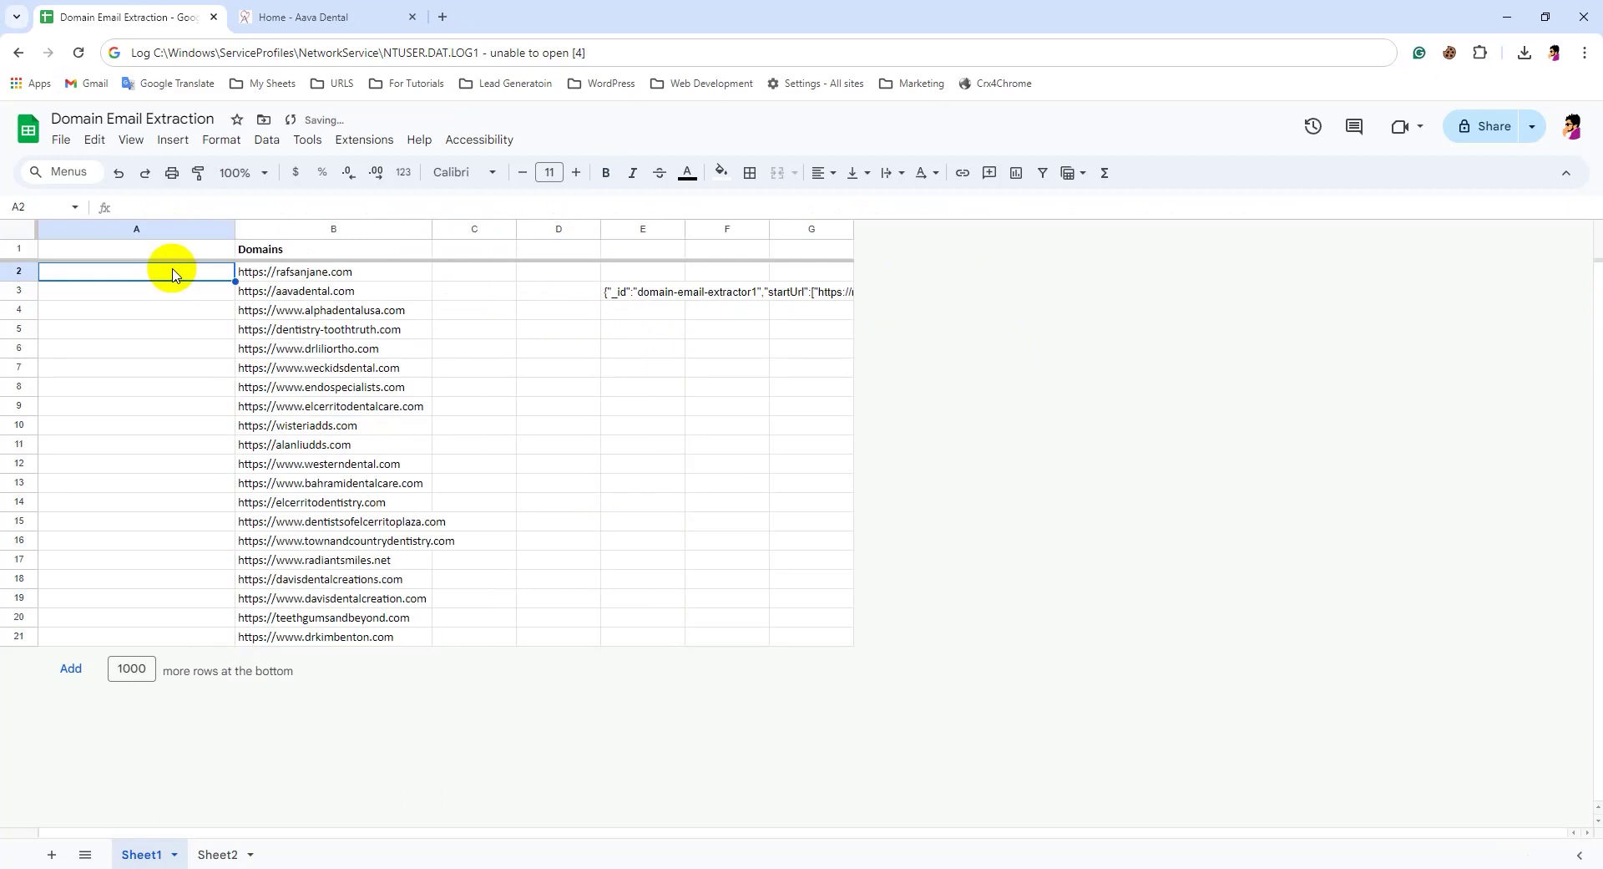
pyautogui.write('"')
pyautogui.press('Tab')
pyautogui.moveTo(233, 229); pyautogui.dragTo(78, 230)
# Enter a closing quotation mark and comma (",) in C2, and fill A2 and C2 down to row 21
pyautogui.click(290, 273)
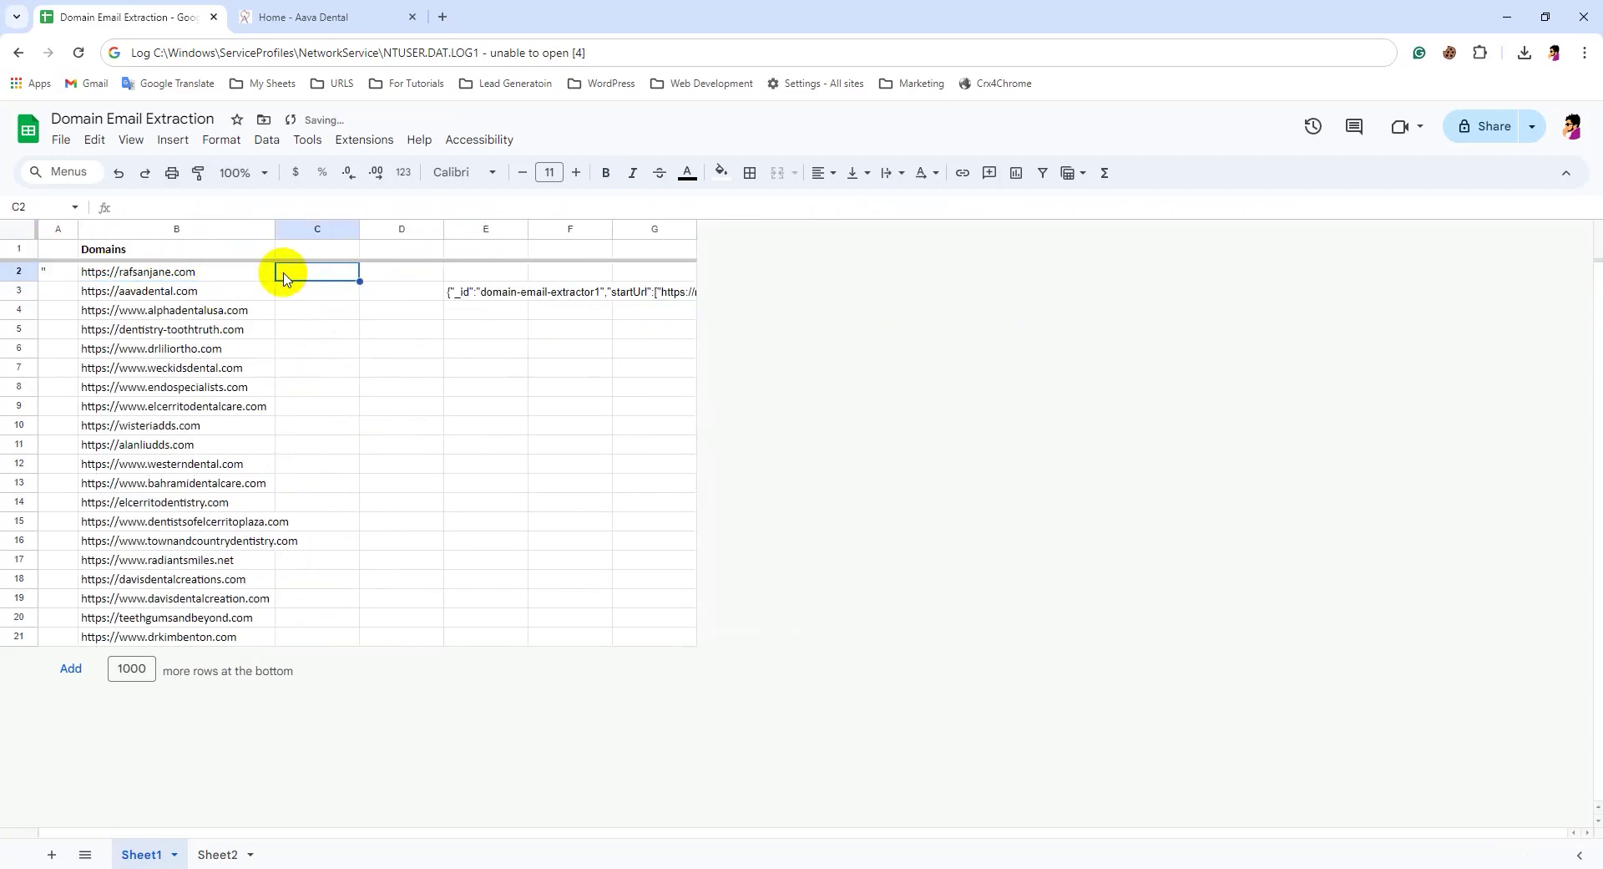
pyautogui.write('",')
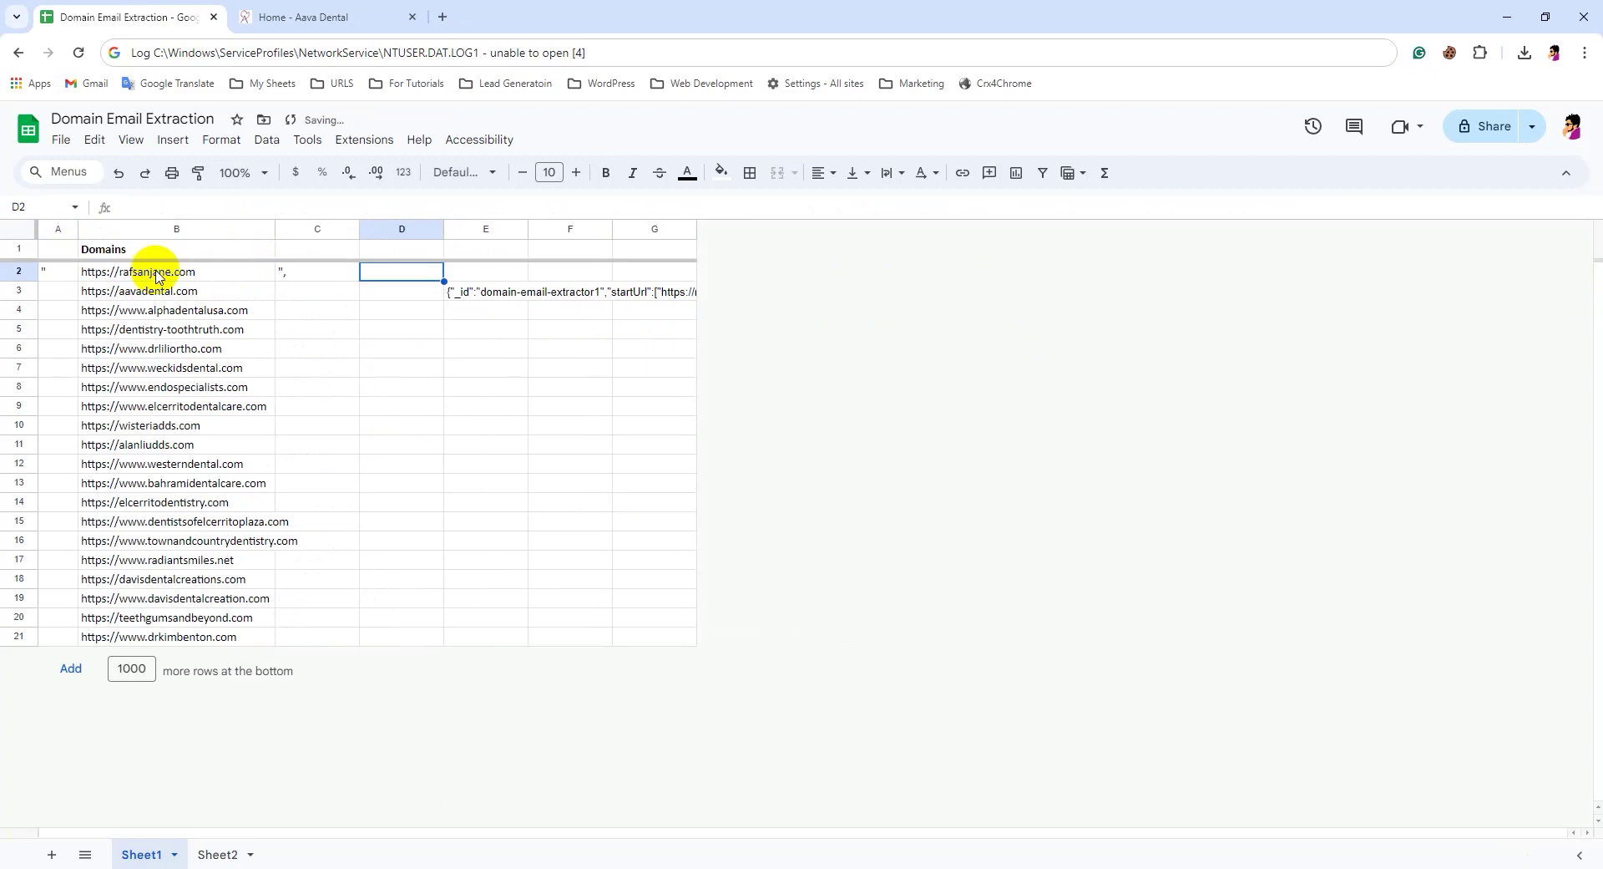
pyautogui.click(70, 277)
pyautogui.doubleClick(75, 280)
pyautogui.click(304, 269)
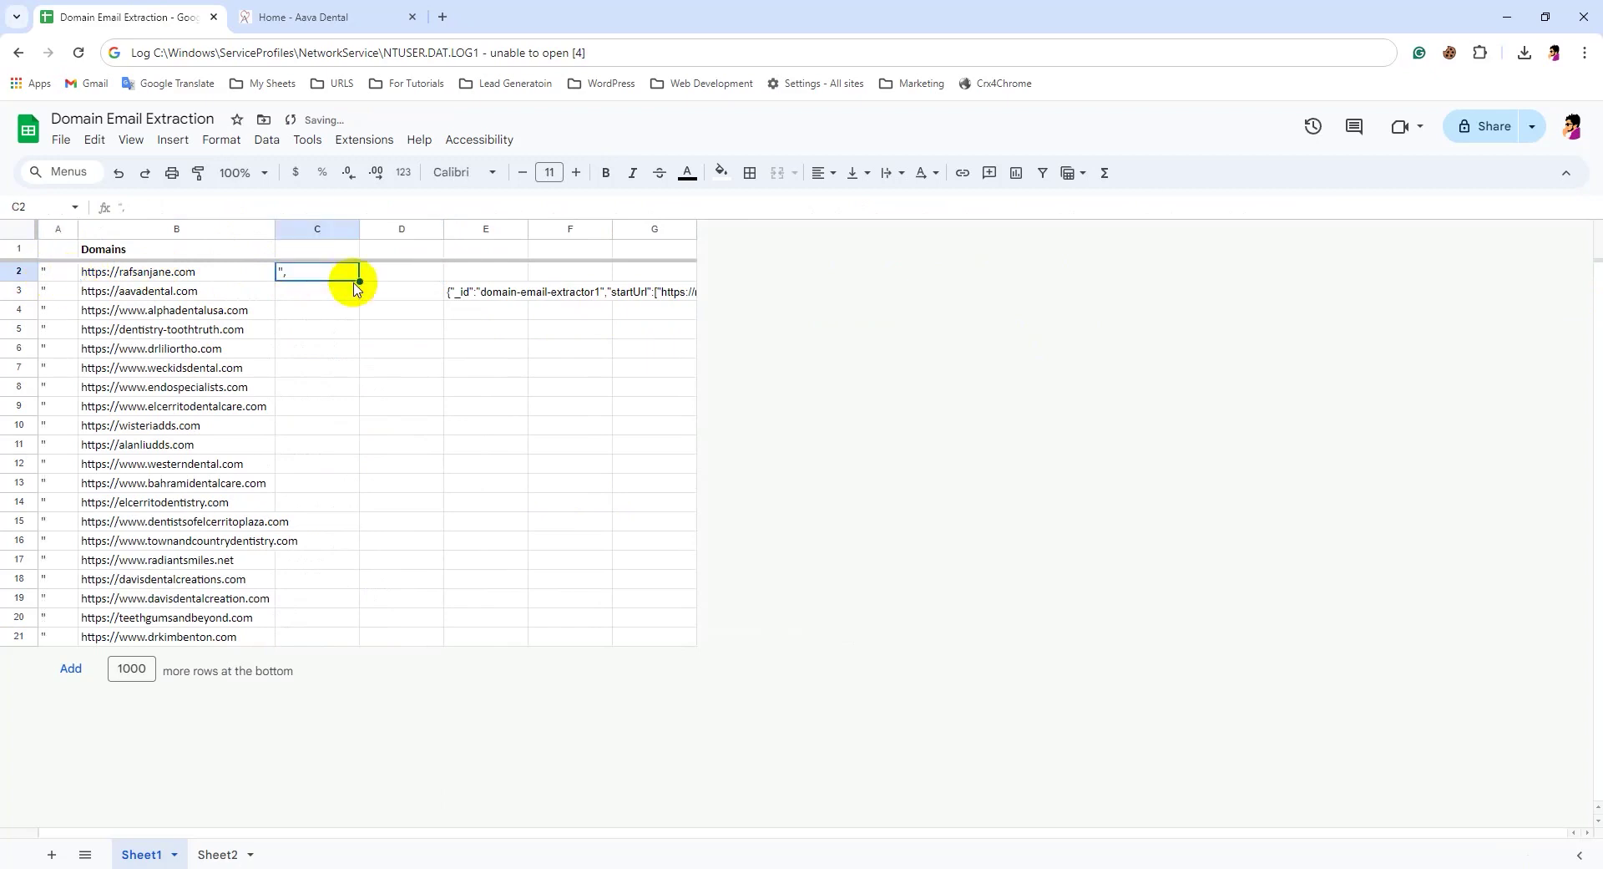
pyautogui.doubleClick(361, 279)
# Remove the trailing comma from cell C21 so only the closing quotation mark stays after the last domain
pyautogui.click(322, 639)
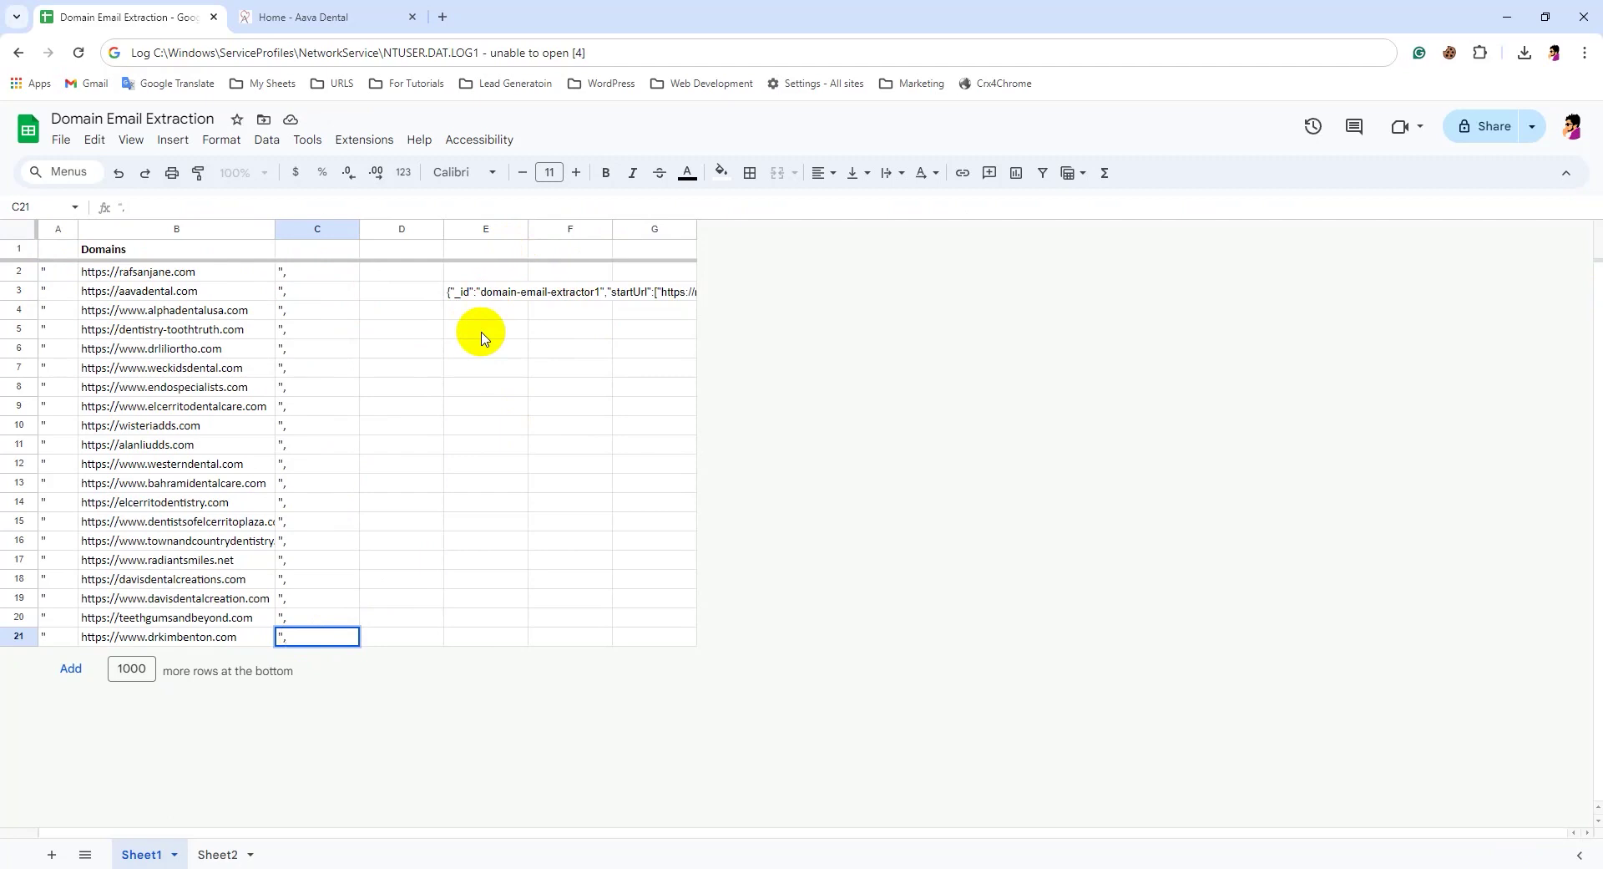
pyautogui.press('BackSpace')
pyautogui.click(418, 597)
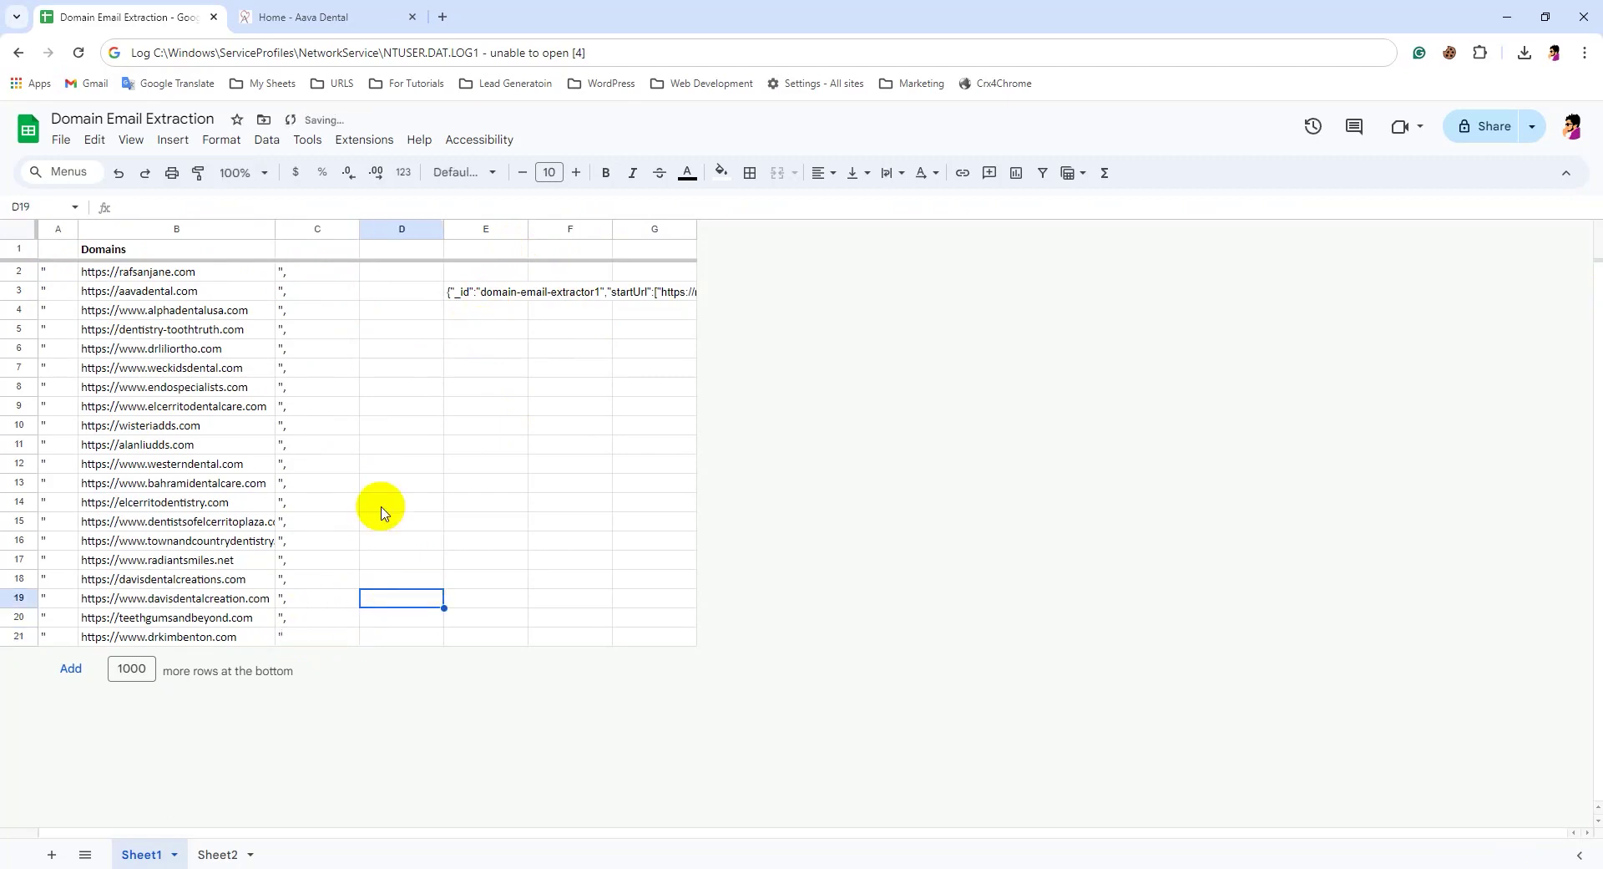
pyautogui.click(397, 331)
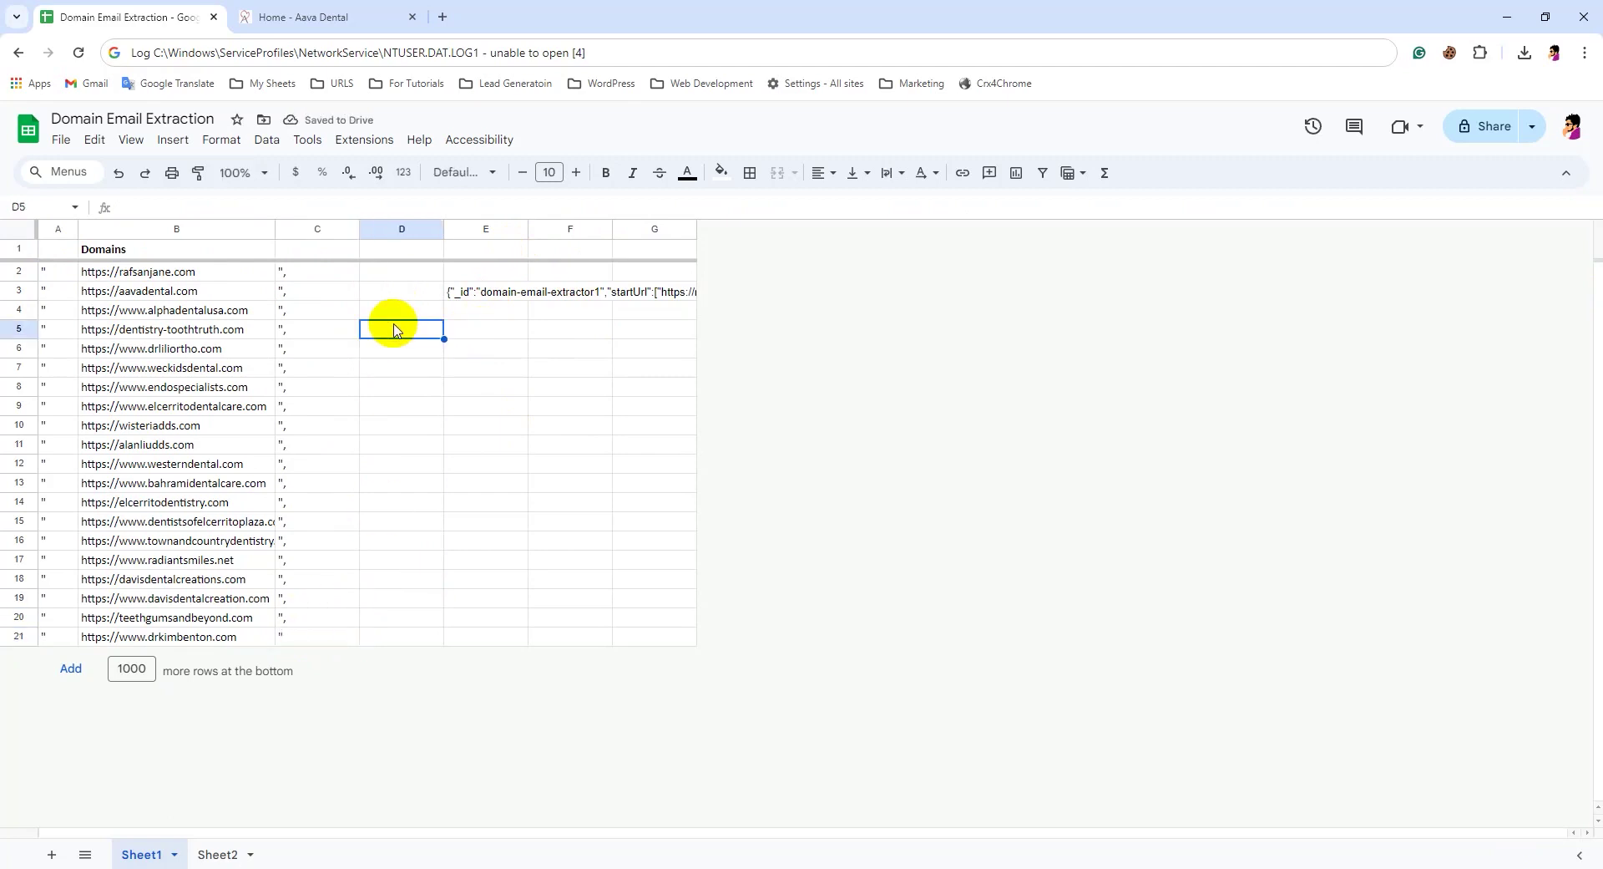
# Enter =CONCATENATE(A2:C21) in cell D5 to join all quoted domains, and reject the suggested autofill
pyautogui.write('=conc')
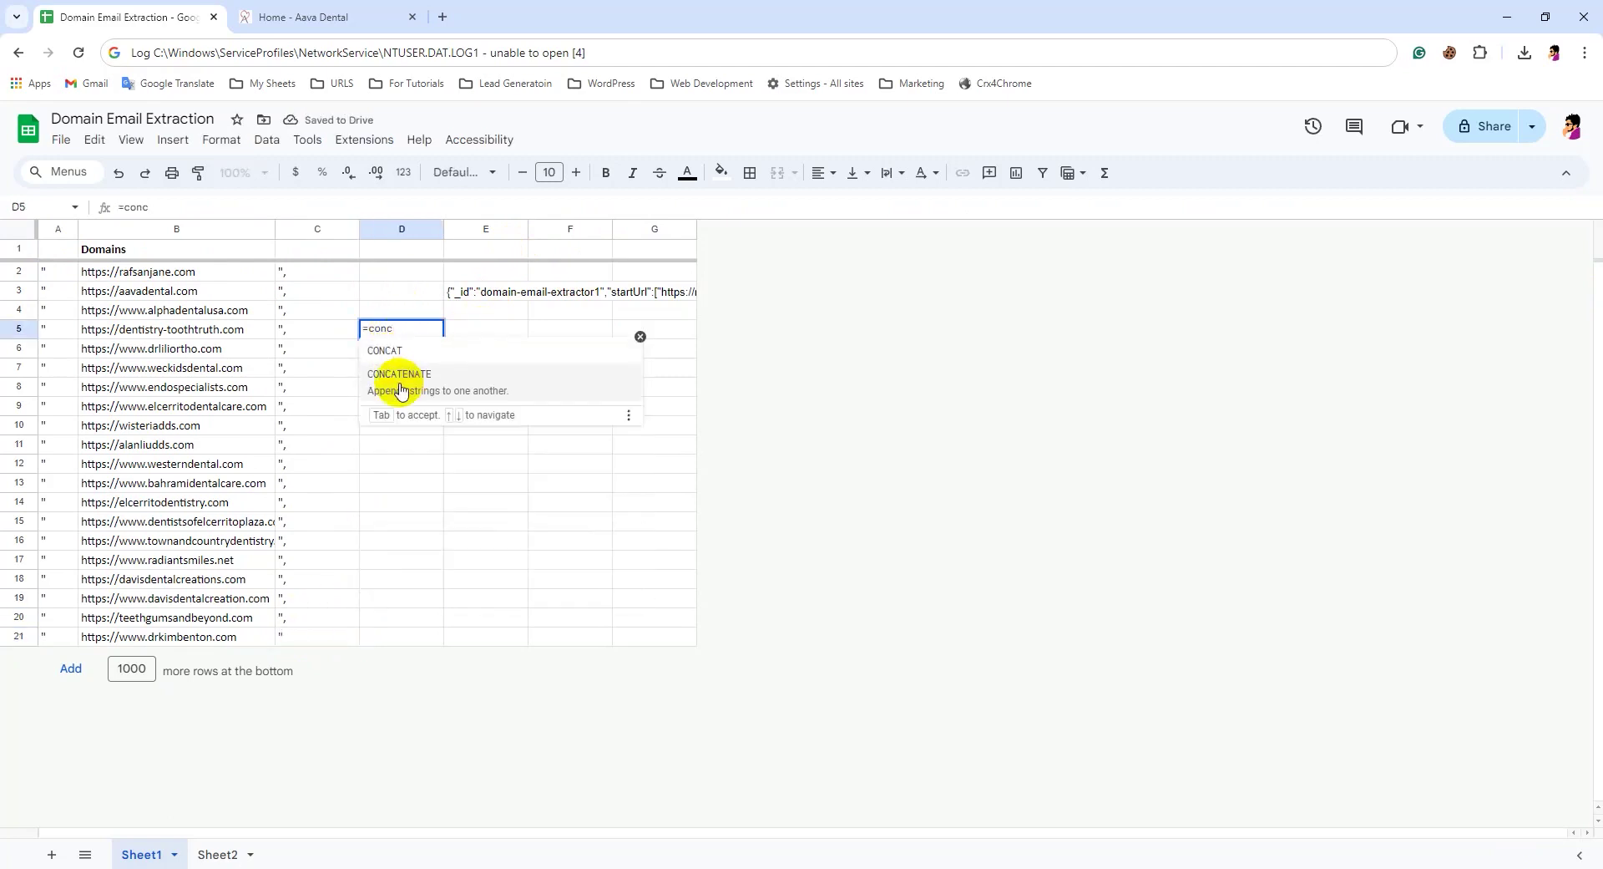
pyautogui.click(401, 390)
pyautogui.moveTo(53, 265); pyautogui.dragTo(305, 636)
pyautogui.press('Return')
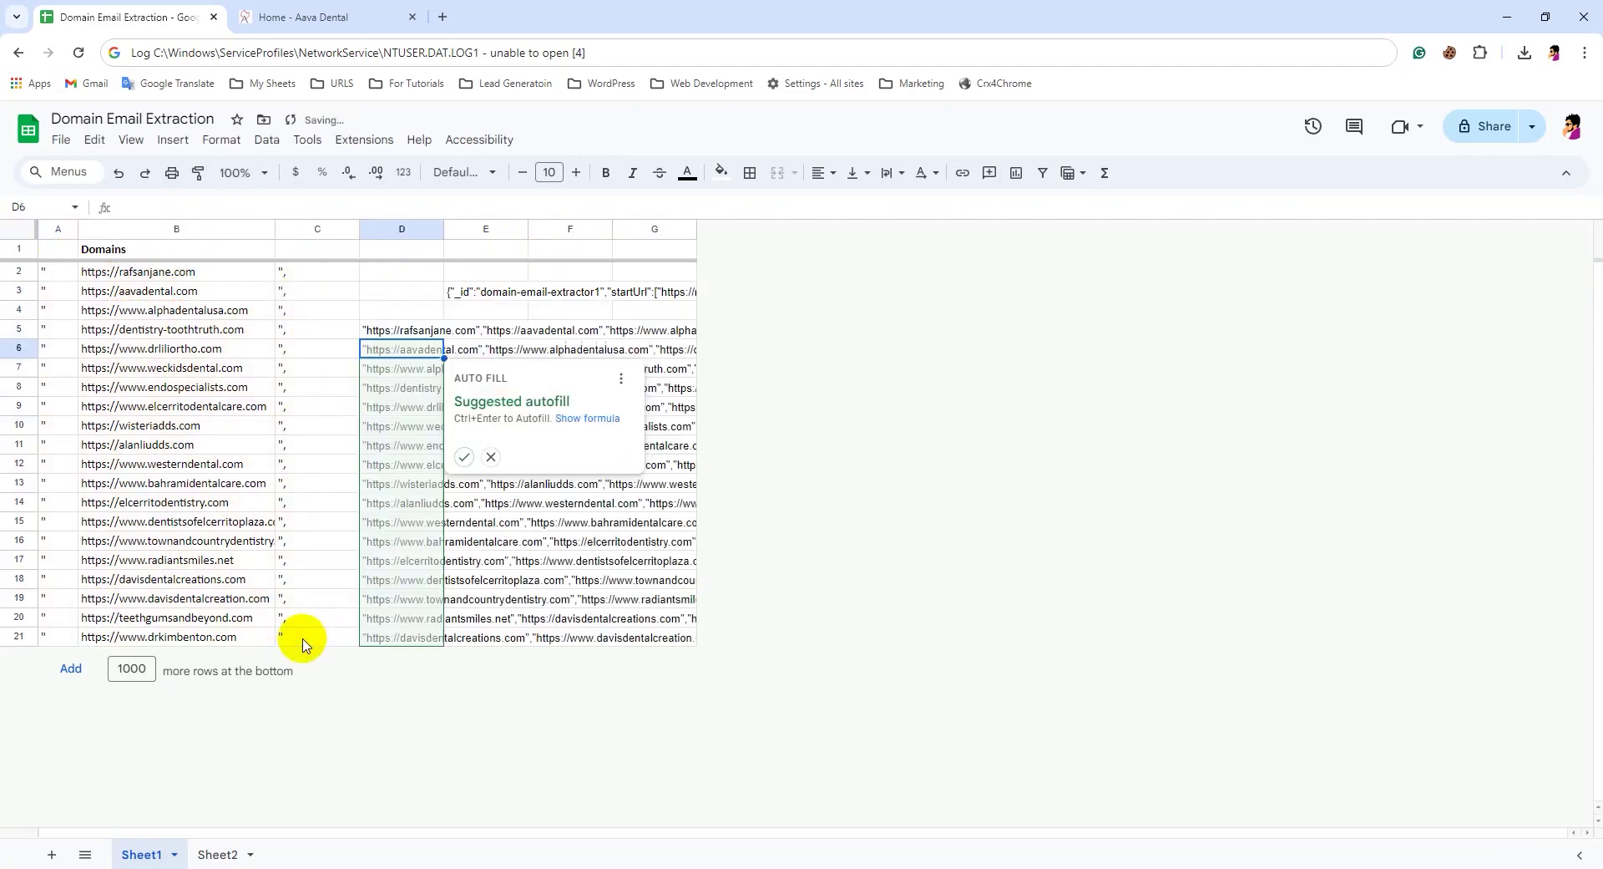
pyautogui.click(490, 458)
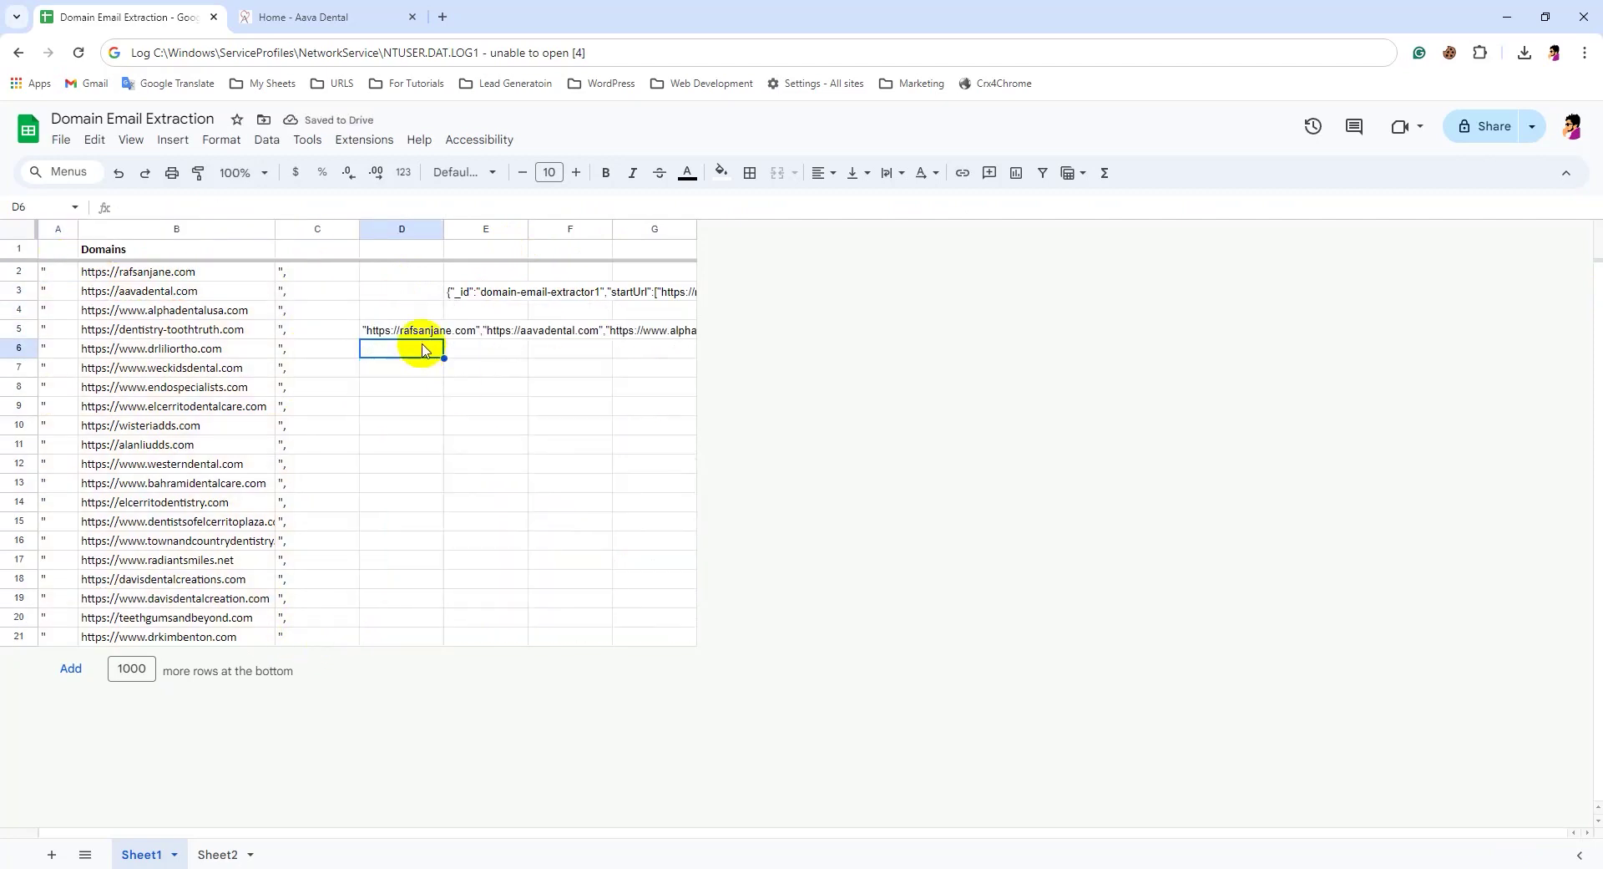
# Copy the joined domain string from D5 and paste it into D6 as values only
pyautogui.click(417, 334)
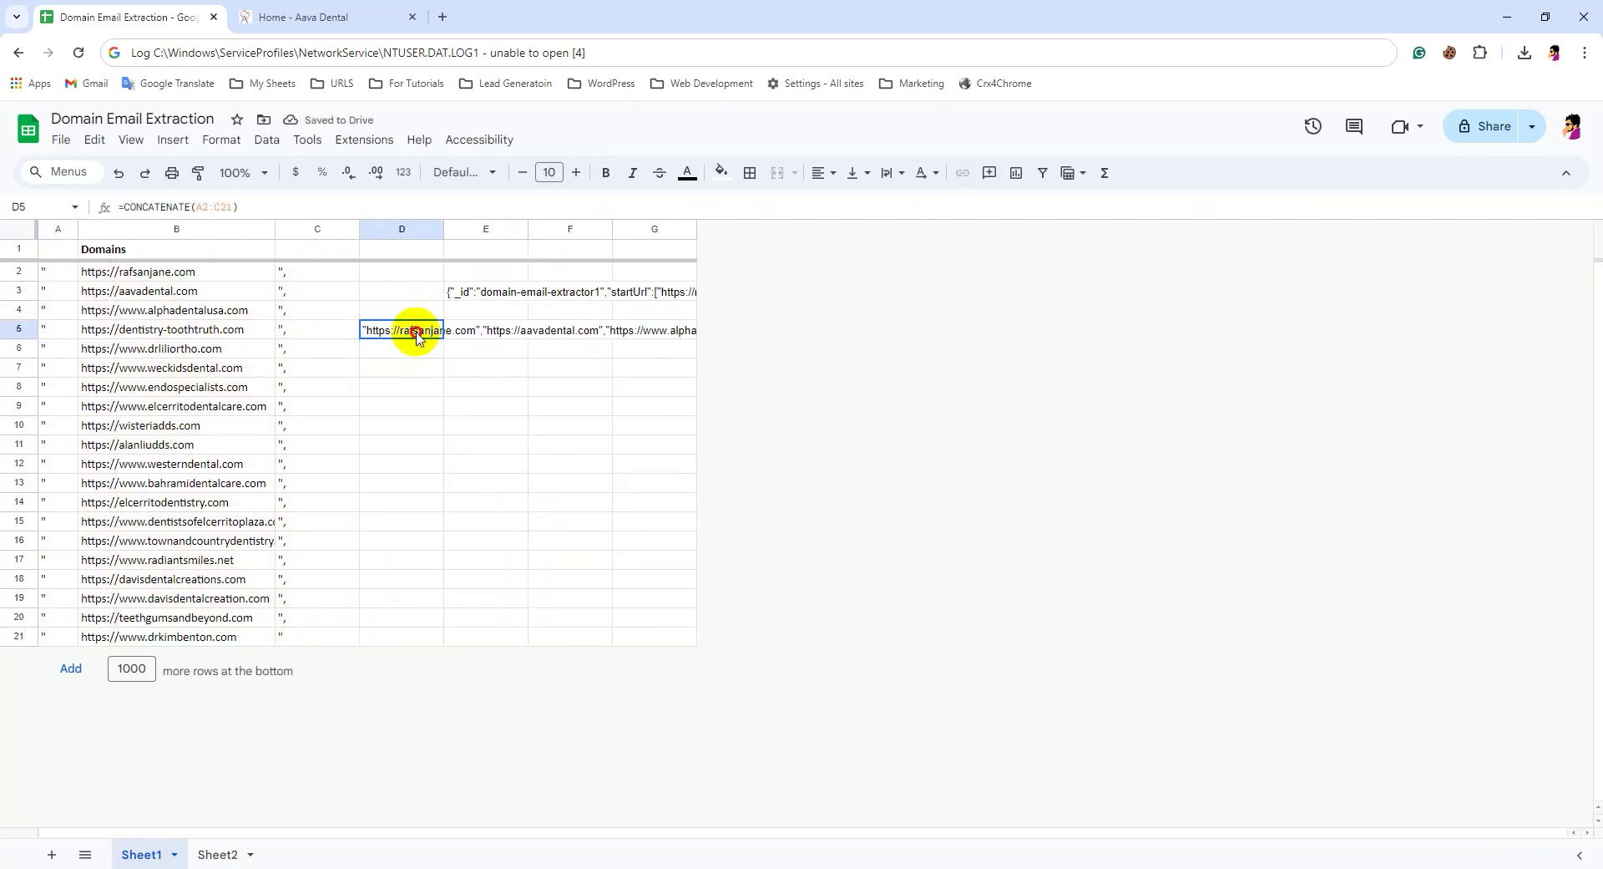
pyautogui.click(376, 350)
pyautogui.rightClick(377, 351)
pyautogui.moveTo(504, 366)
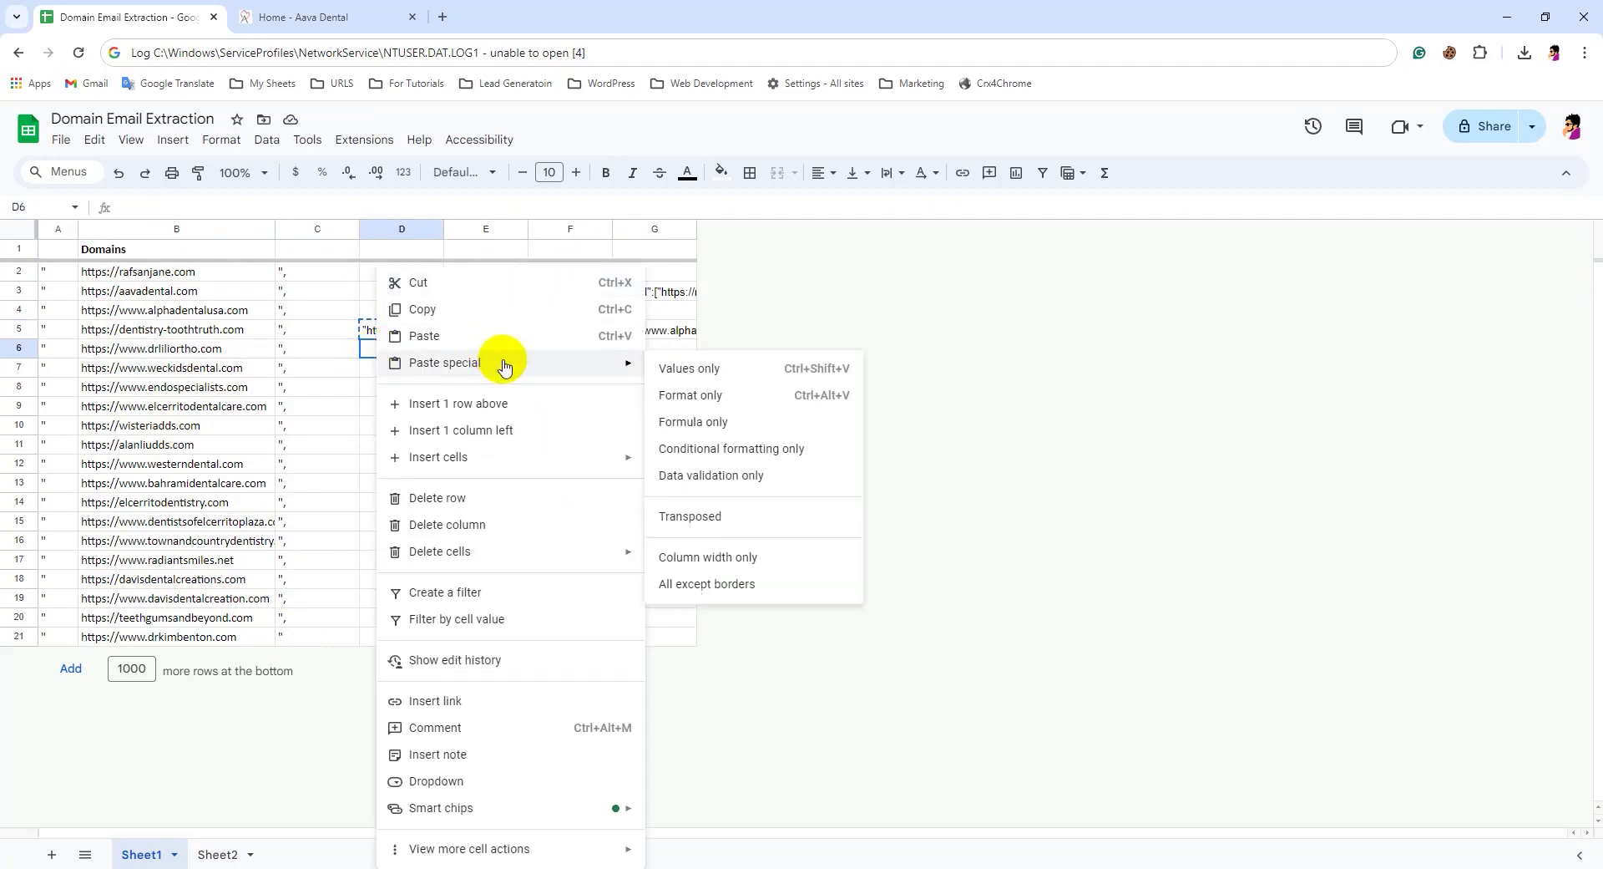
pyautogui.click(738, 369)
# Copy the full domain string out of D6 and replace the three start URLs in E3's sitemap JSON with it
pyautogui.doubleClick(415, 353)
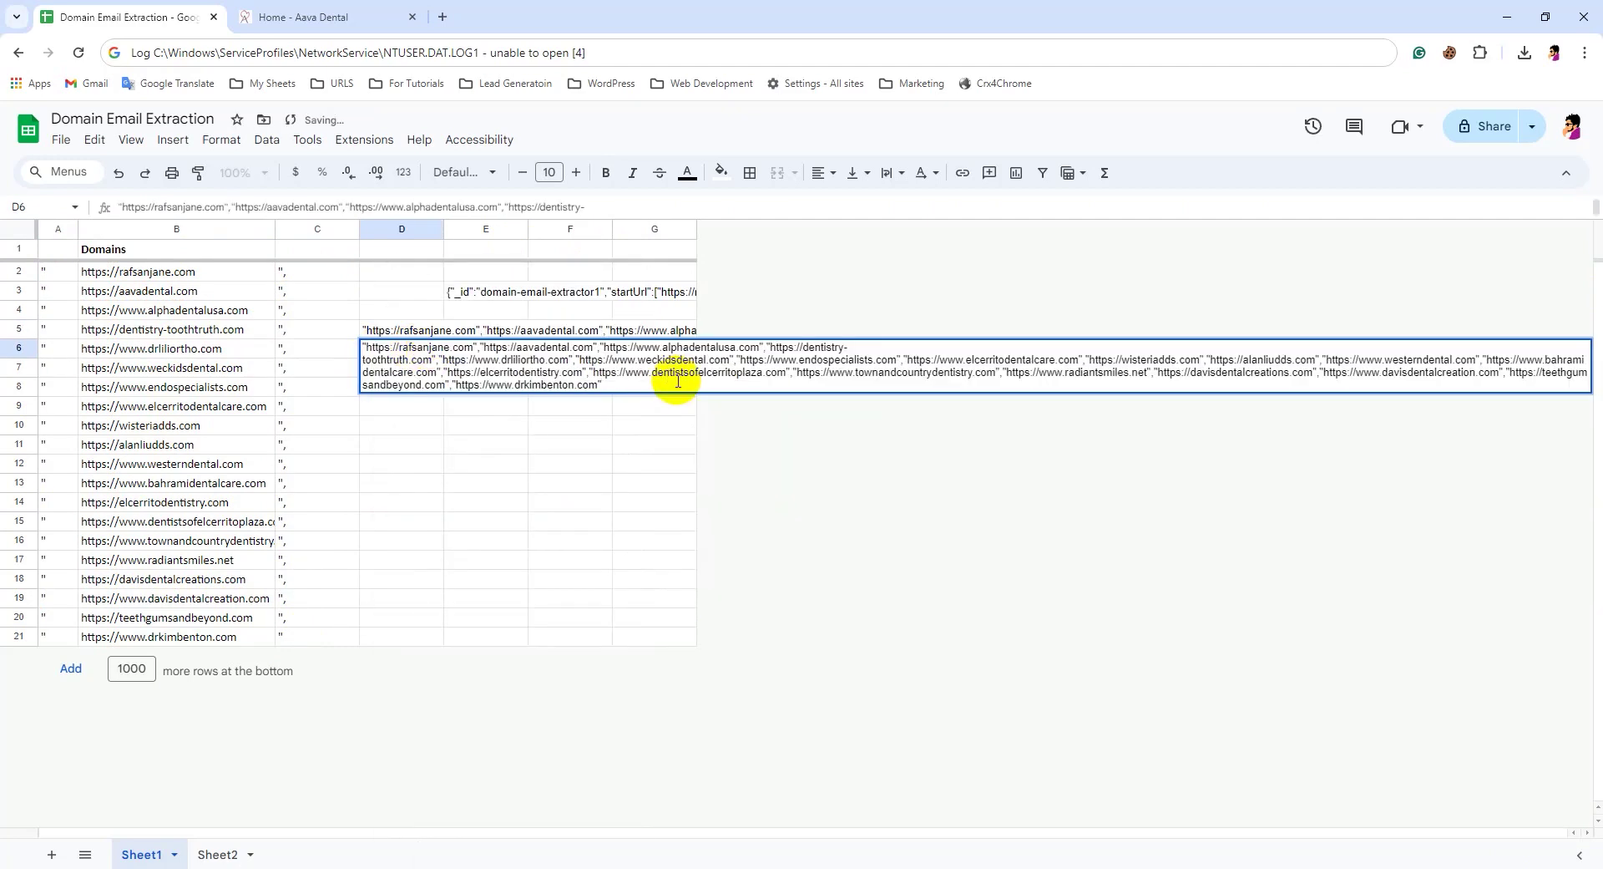
pyautogui.moveTo(595, 386); pyautogui.dragTo(622, 388)
pyautogui.doubleClick(416, 351)
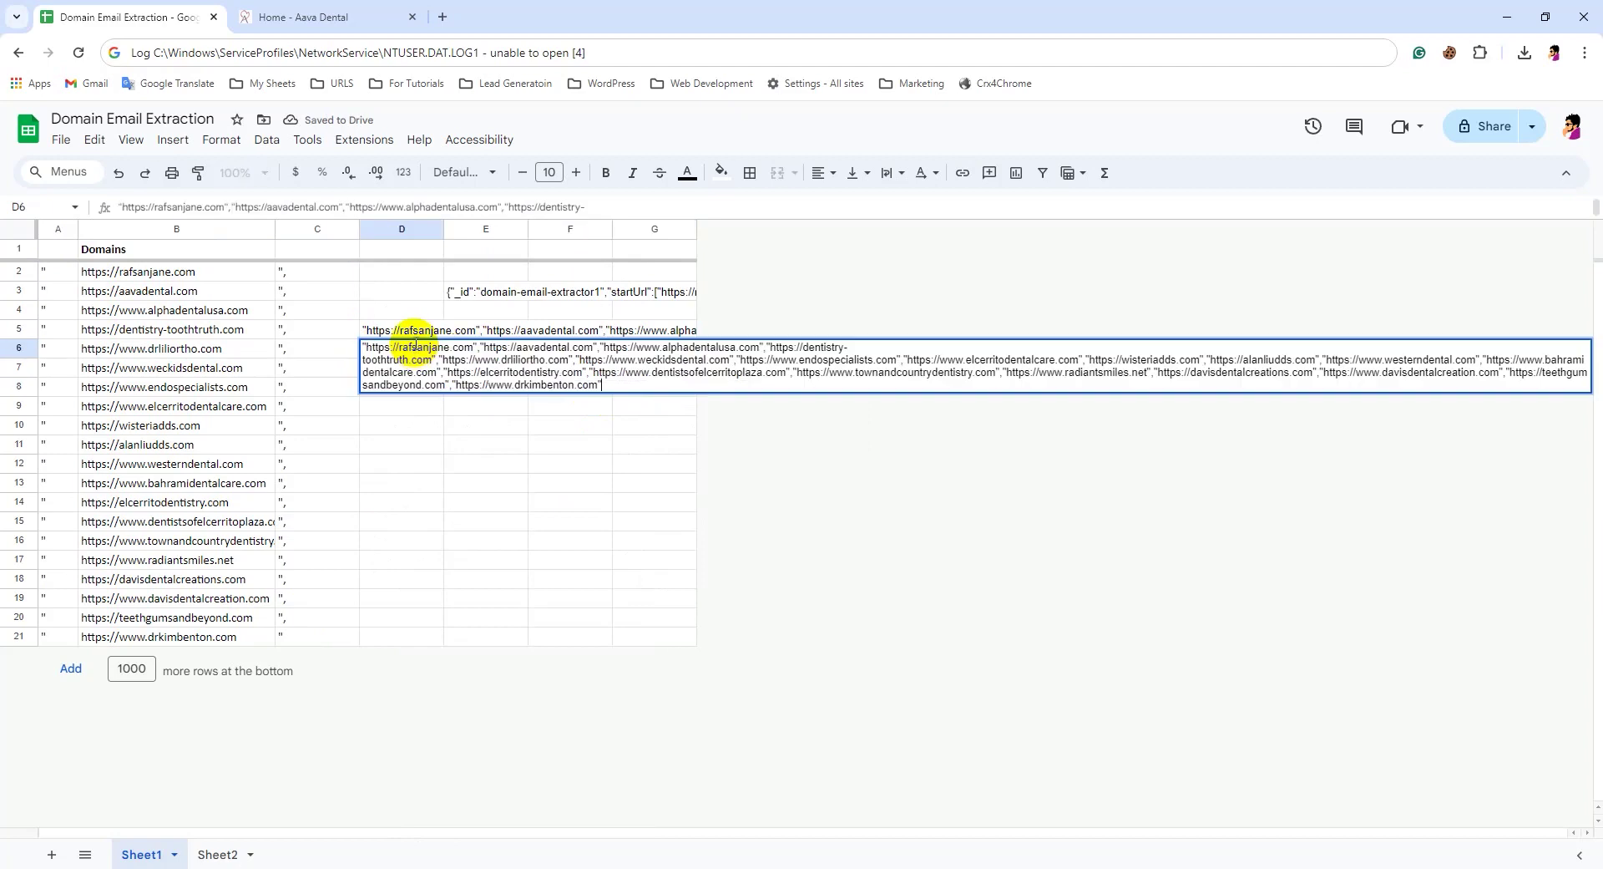
pyautogui.hotkey('ctrl', 'a')
pyautogui.doubleClick(481, 294)
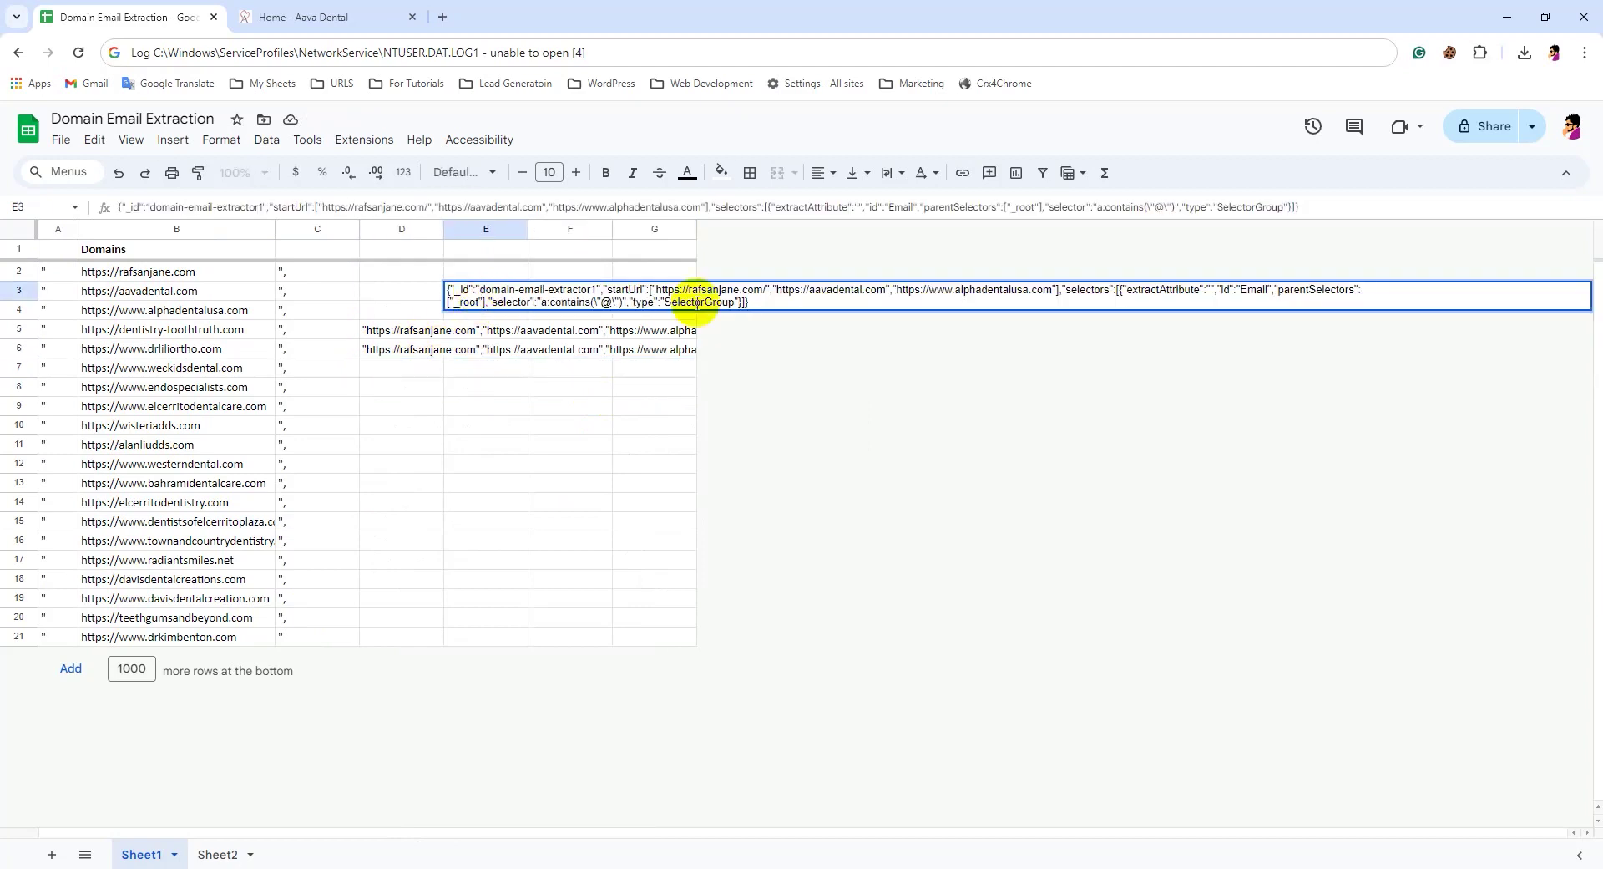
pyautogui.moveTo(653, 289); pyautogui.dragTo(1039, 290)
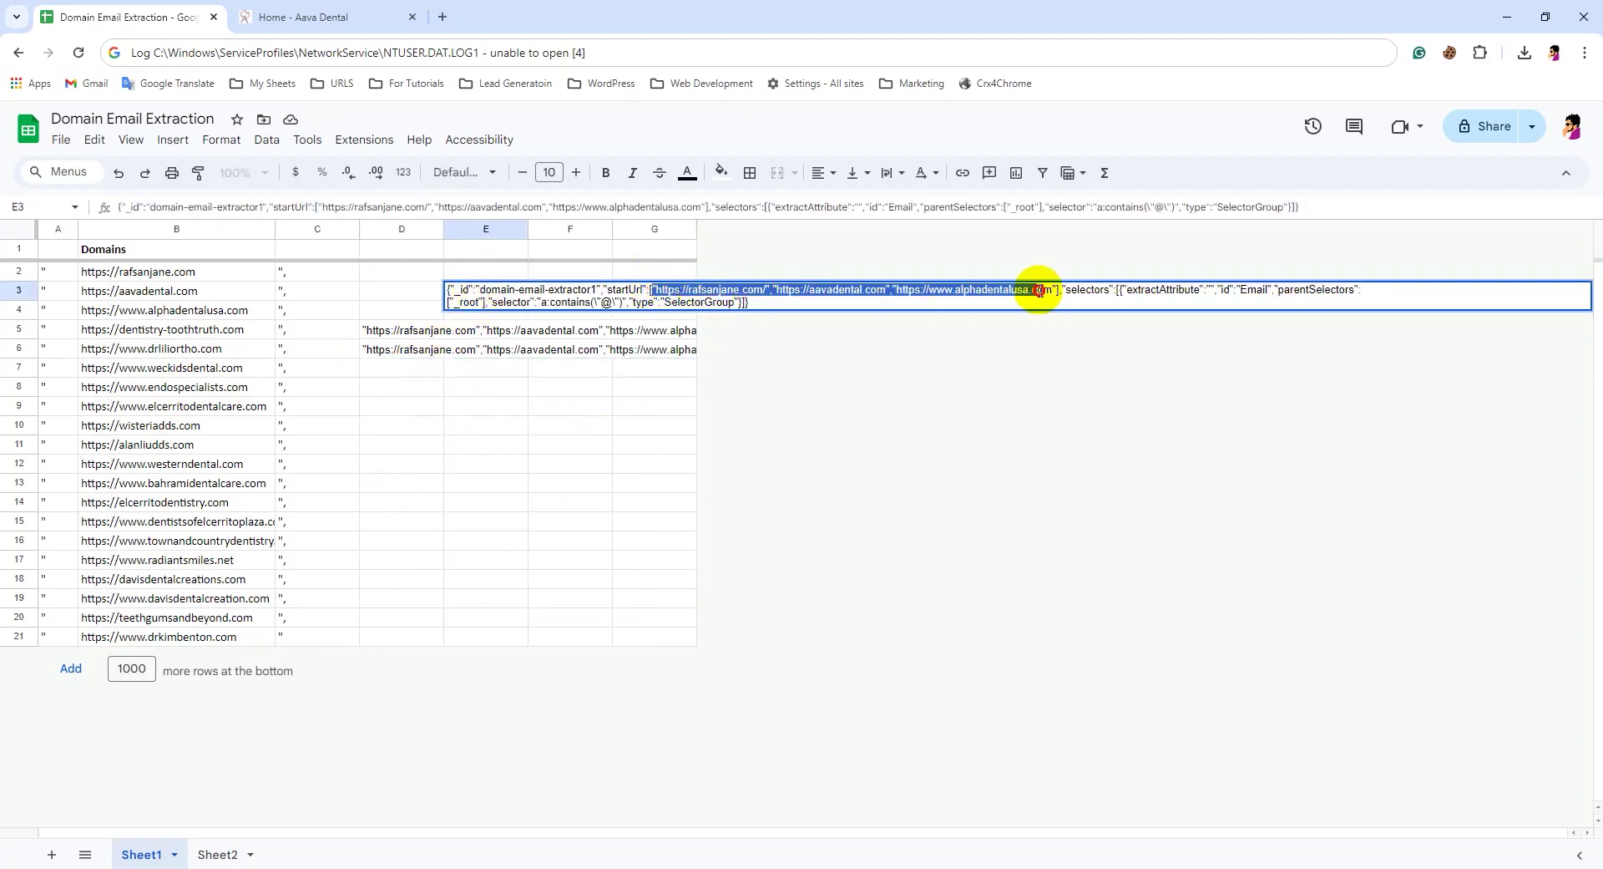
pyautogui.hotkey('ctrl', 'v')
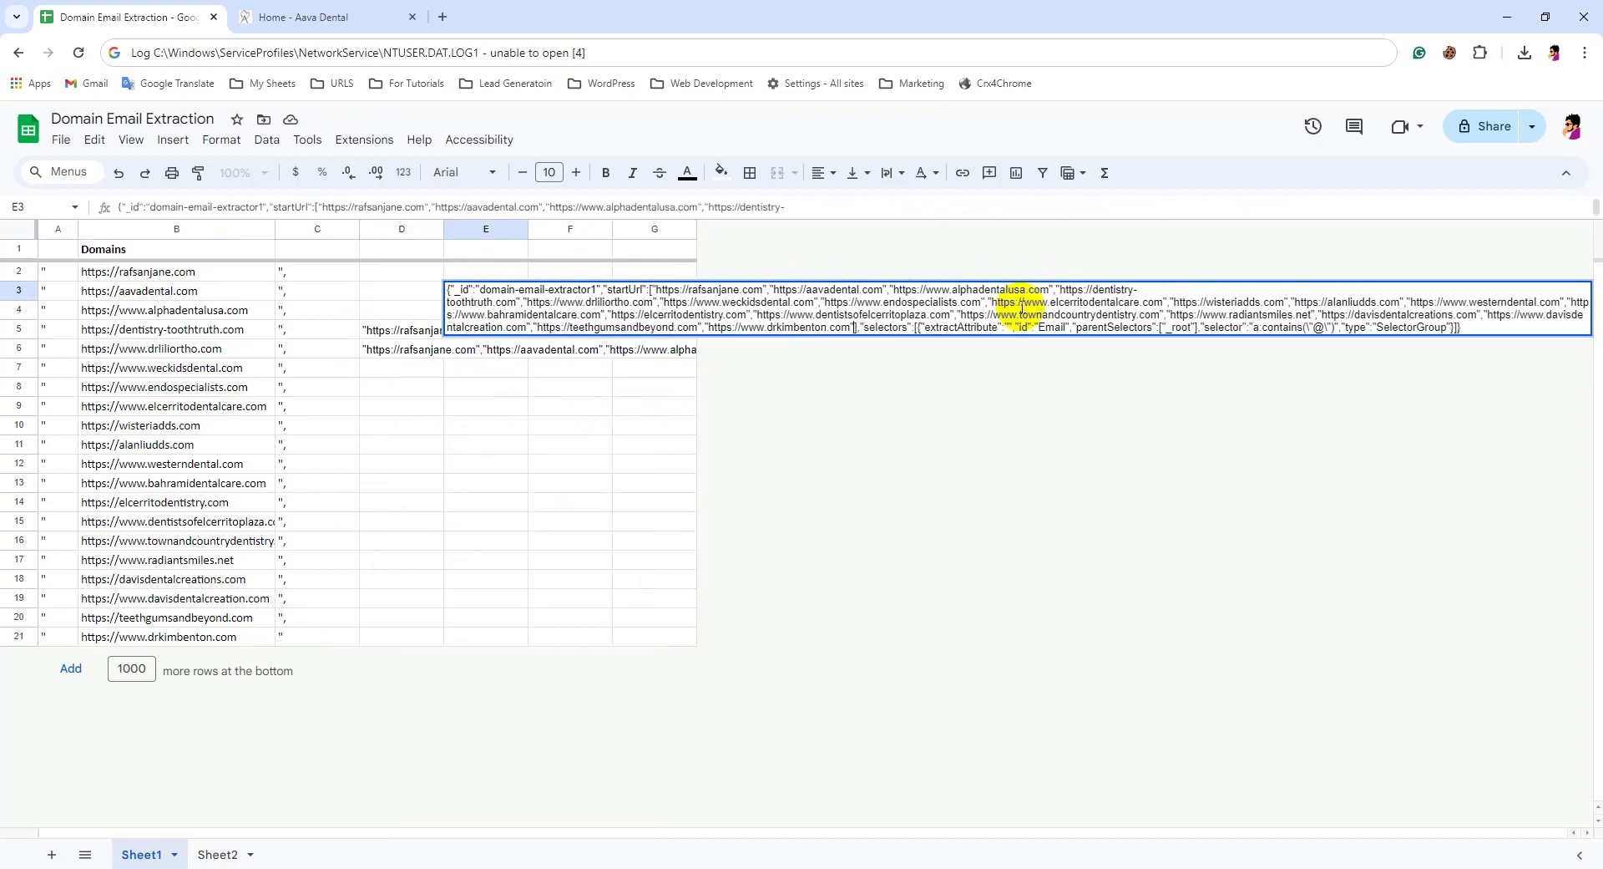
# Copy the updated sitemap JSON from E3 and switch to the Web Scraper on the Aava Dental page
pyautogui.click(548, 286)
pyautogui.click(483, 293)
pyautogui.hotkey('ctrl', 'c')
pyautogui.click(322, 16)
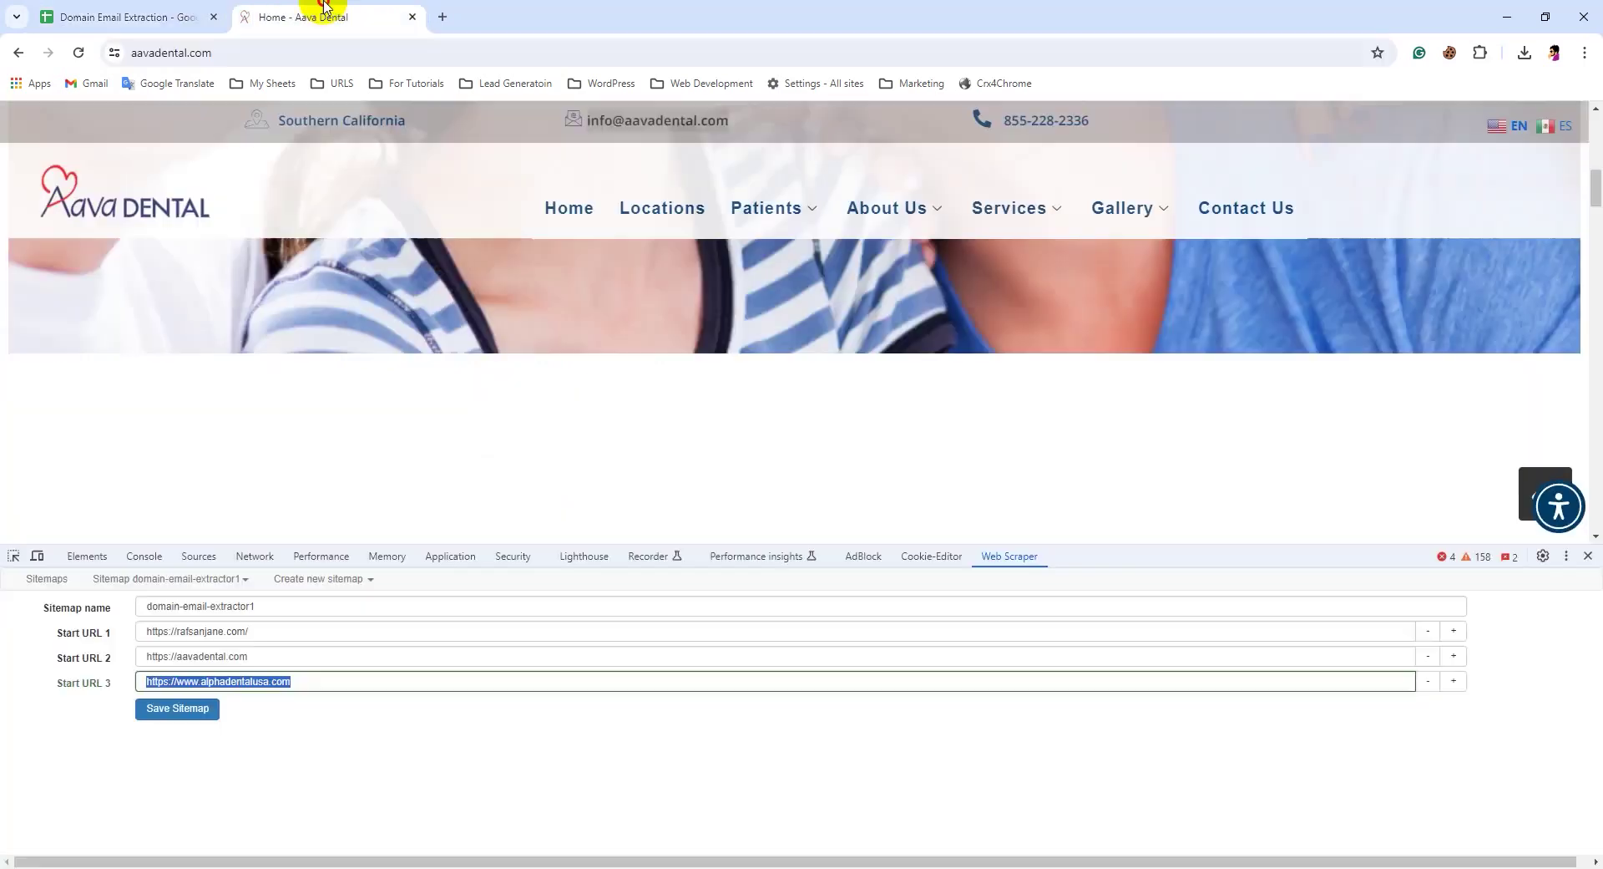
# Check the existing sitemap's name in its metadata and look through the list of saved sitemaps
pyautogui.click(213, 711)
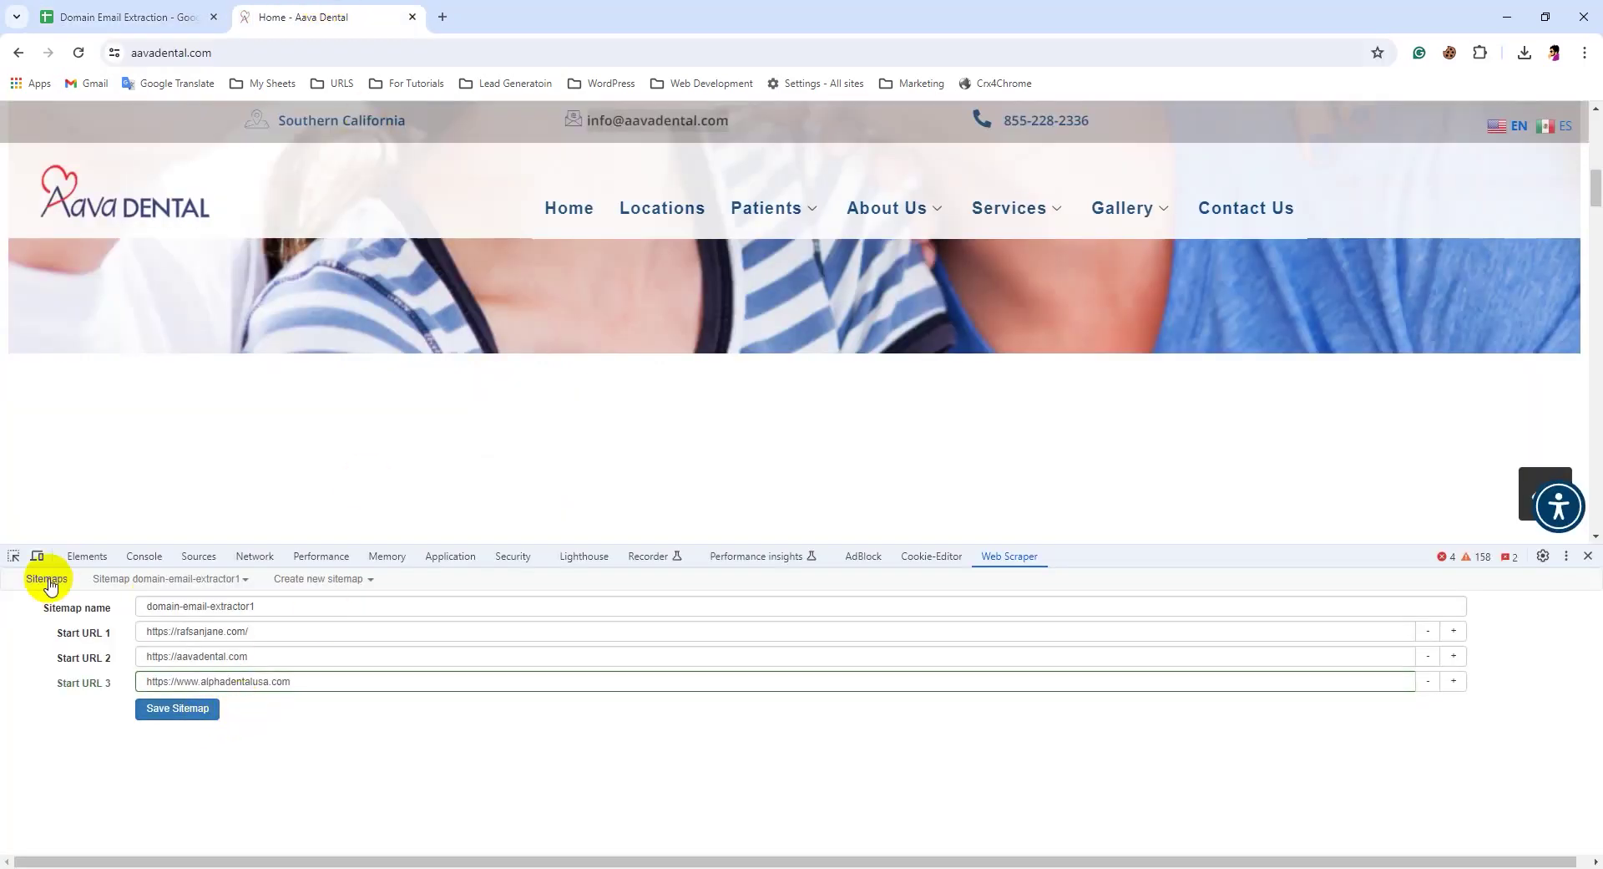
pyautogui.click(167, 578)
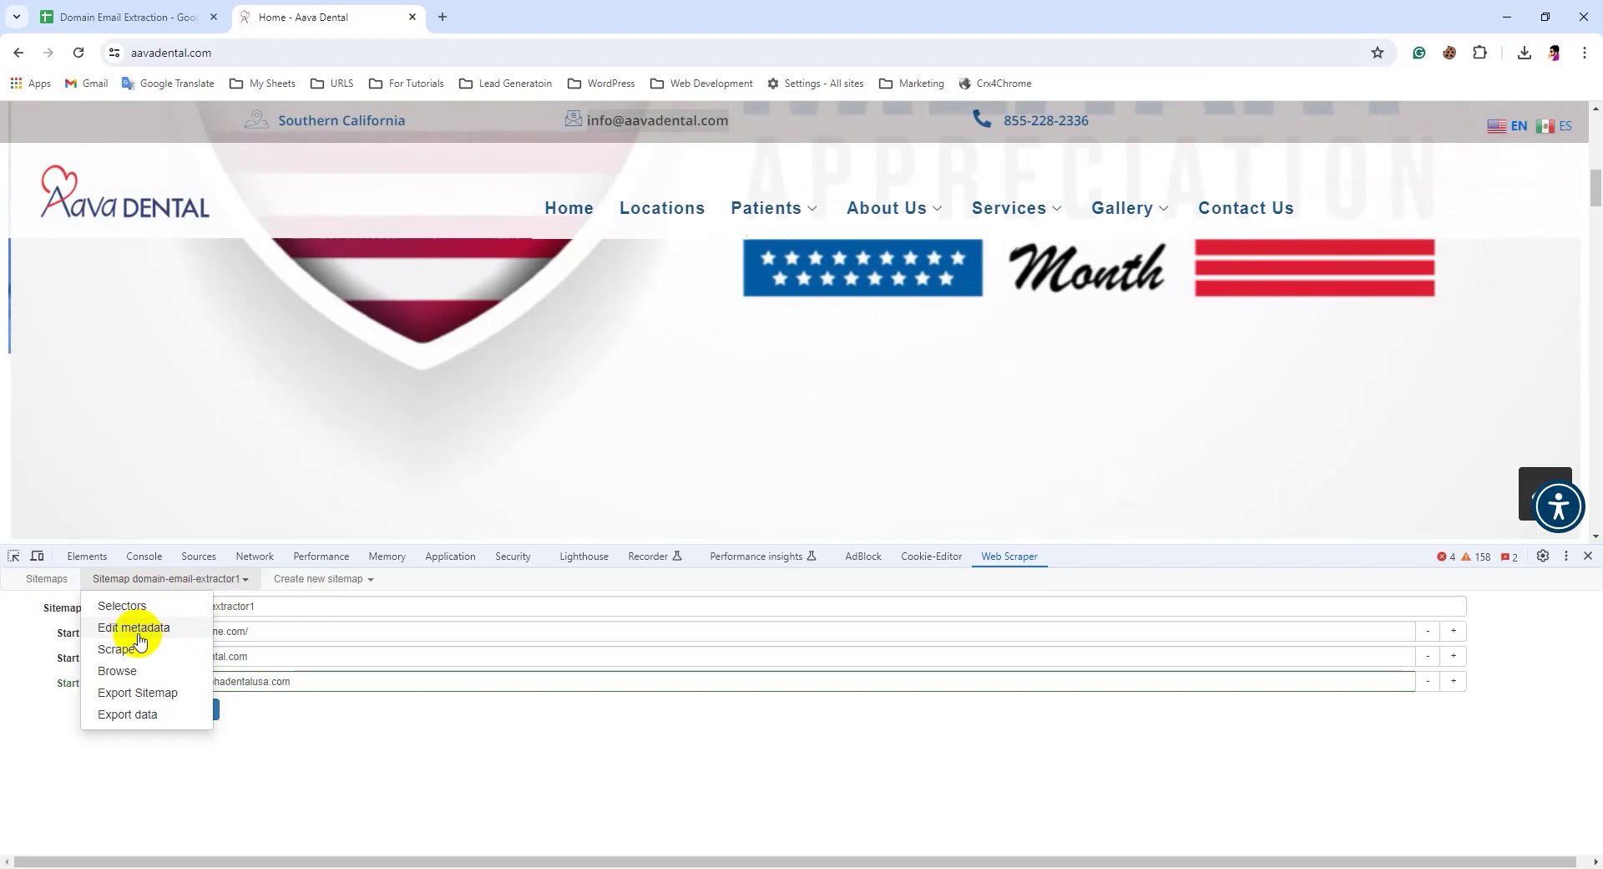
pyautogui.click(297, 609)
pyautogui.doubleClick(180, 602)
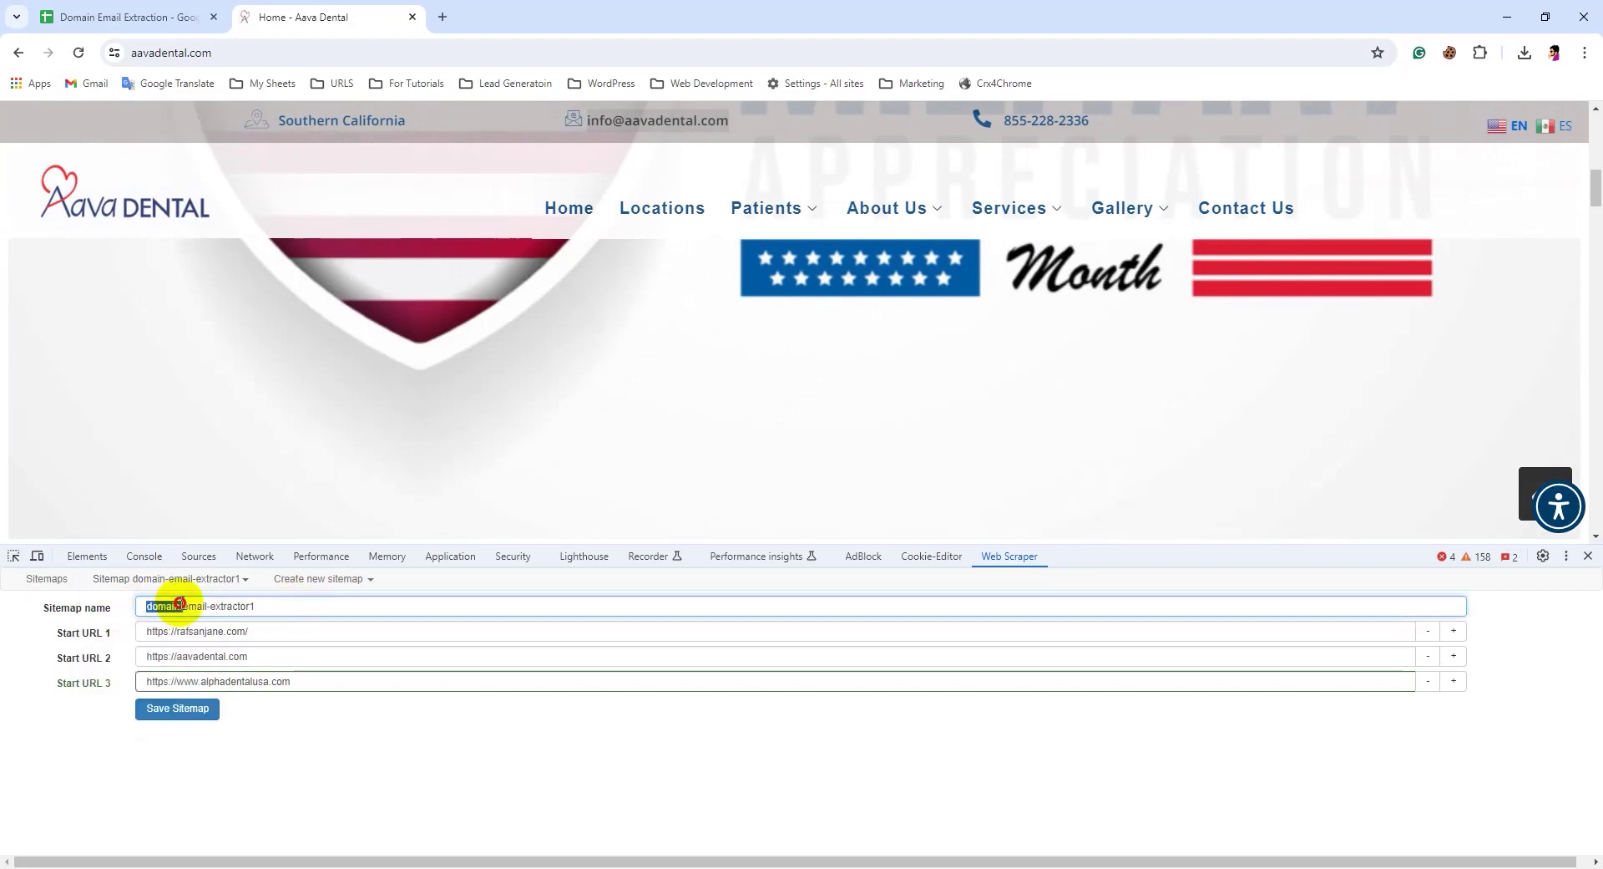
pyautogui.moveTo(196, 603); pyautogui.dragTo(261, 606)
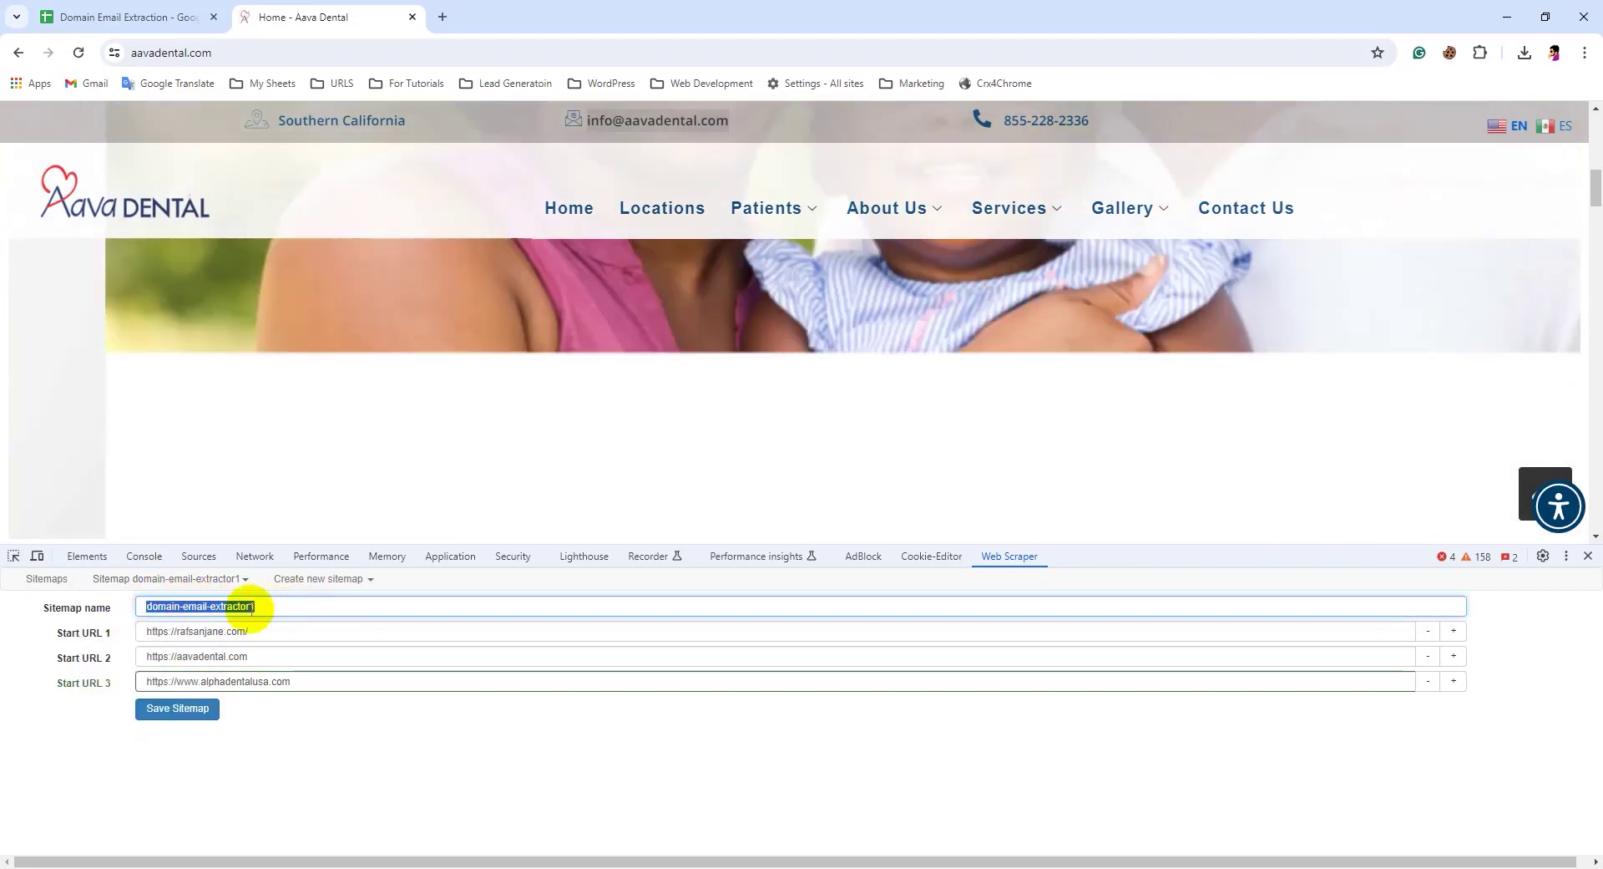
pyautogui.click(41, 578)
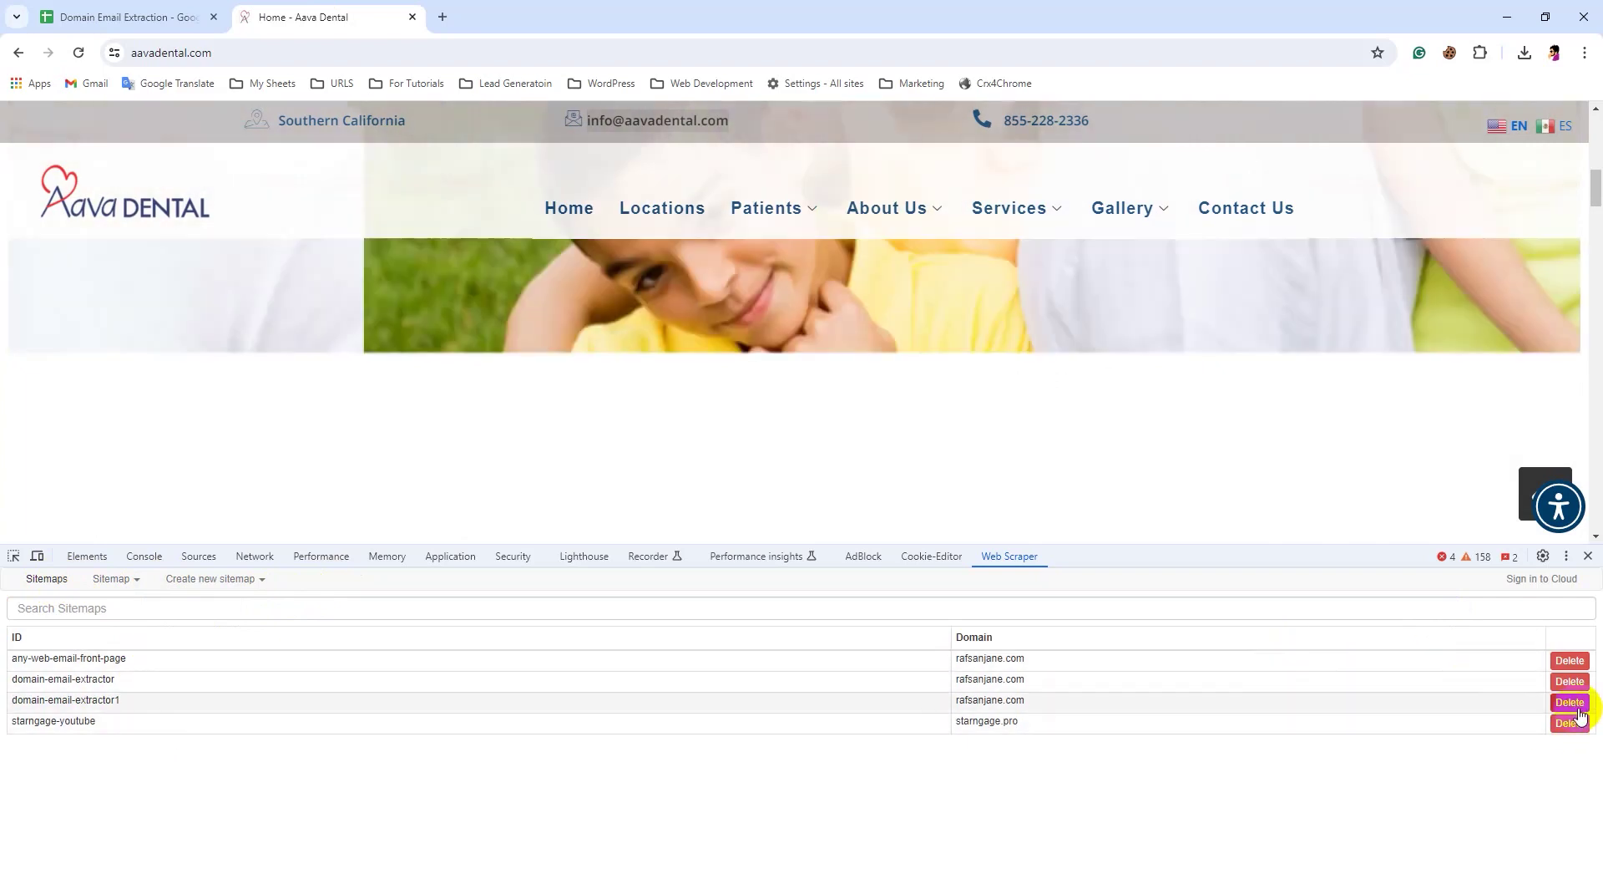
# Start a sitemap import and paste the copied JSON as its definition
pyautogui.click(204, 579)
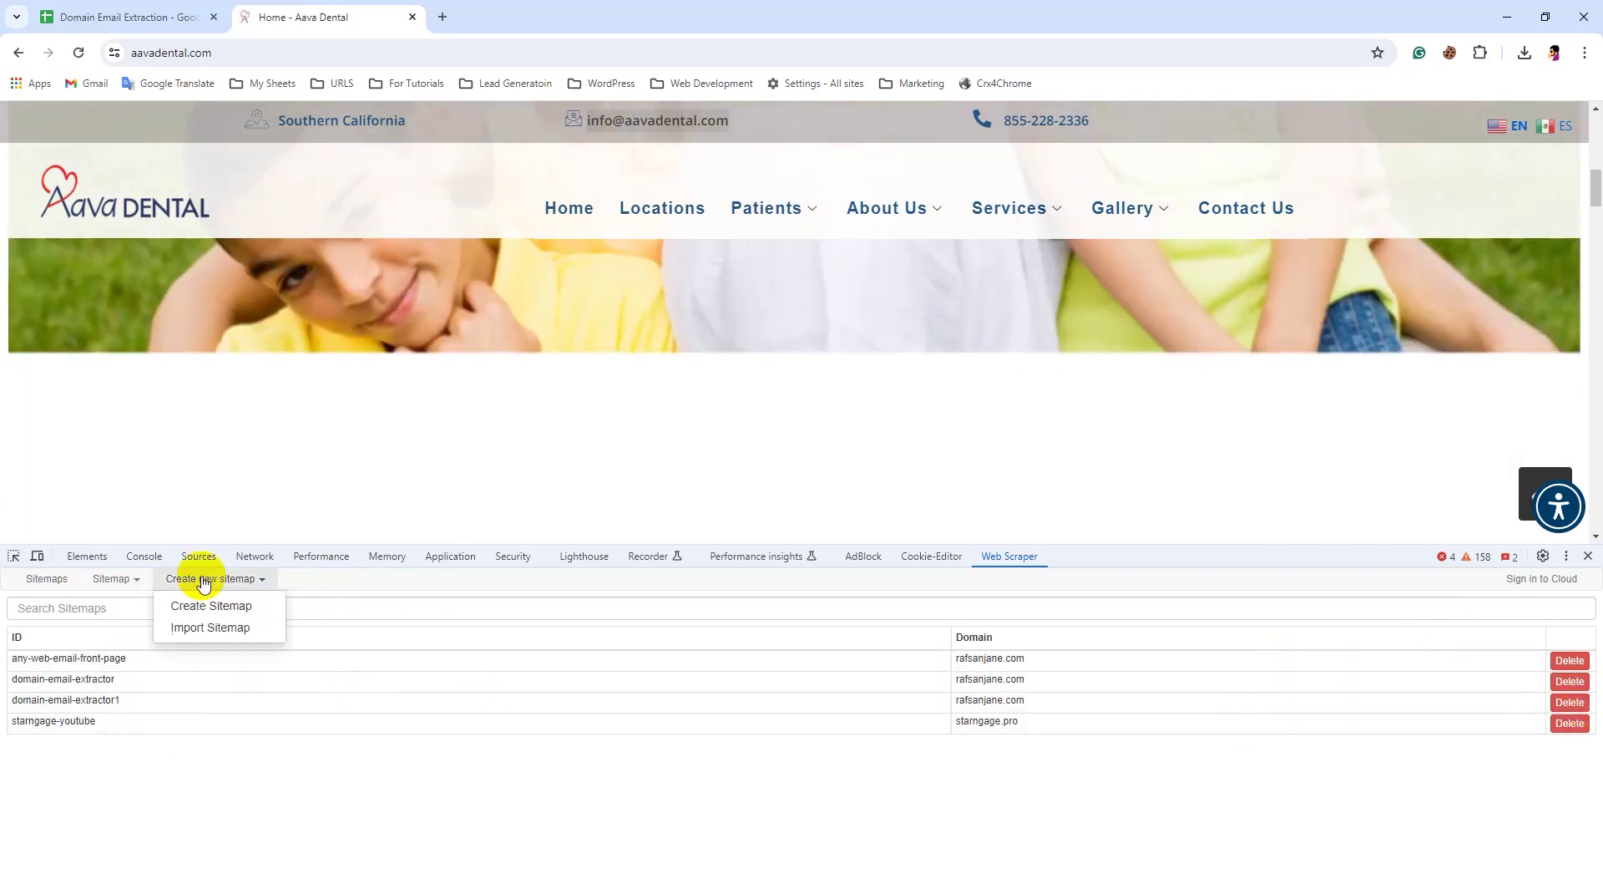
pyautogui.click(216, 632)
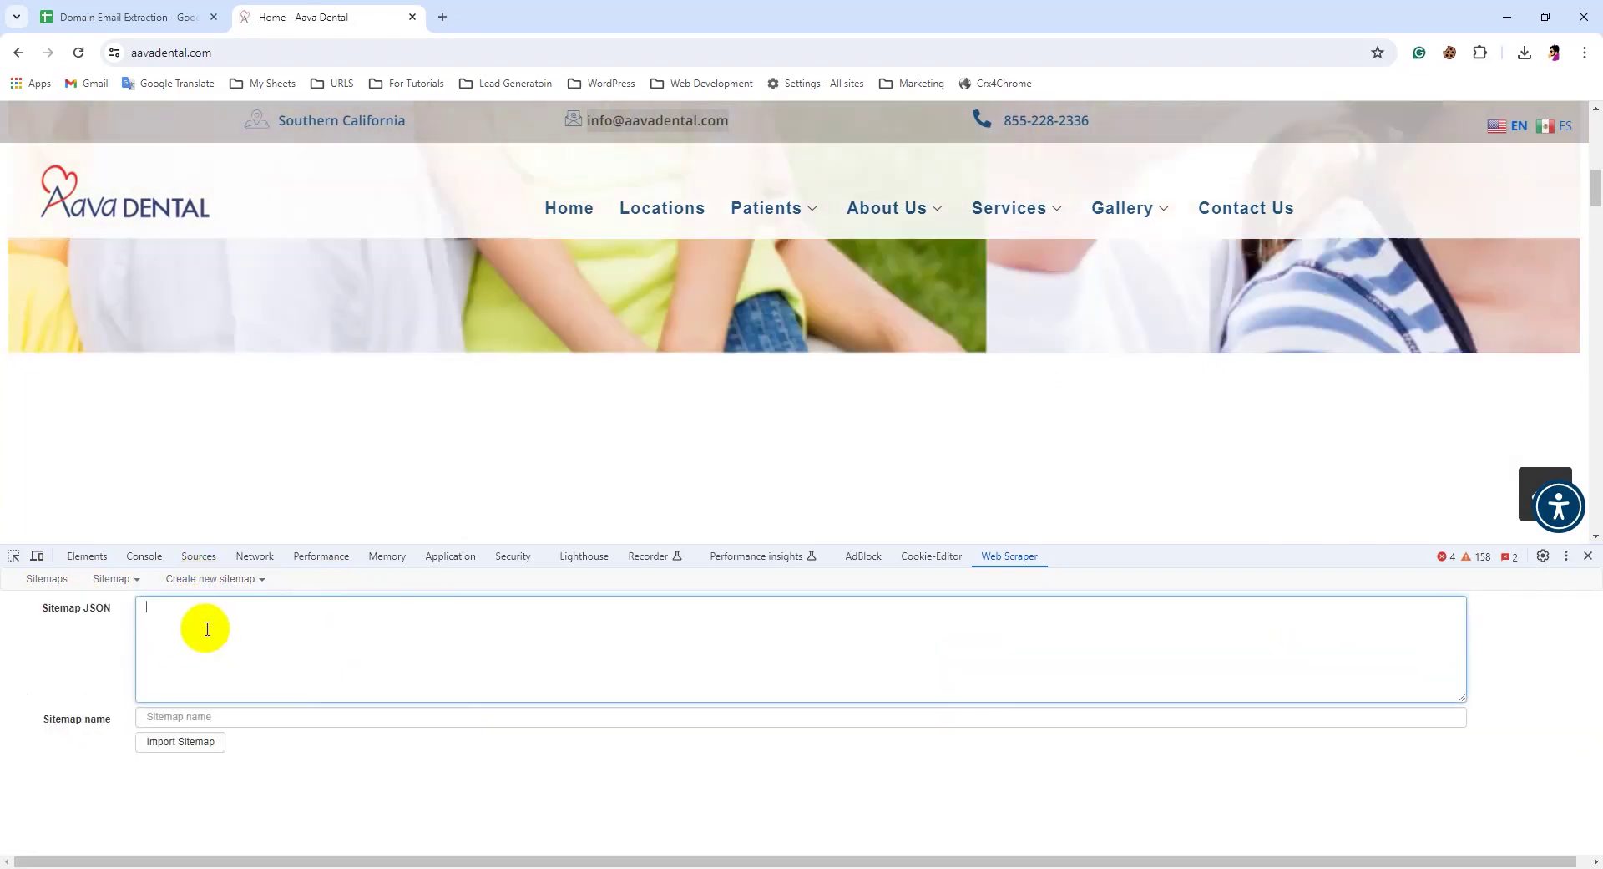
pyautogui.click(204, 625)
pyautogui.hotkey('ctrl', 'v')
# Rename the pasted sitemap domain-email-extractor2 and import it
pyautogui.click(269, 736)
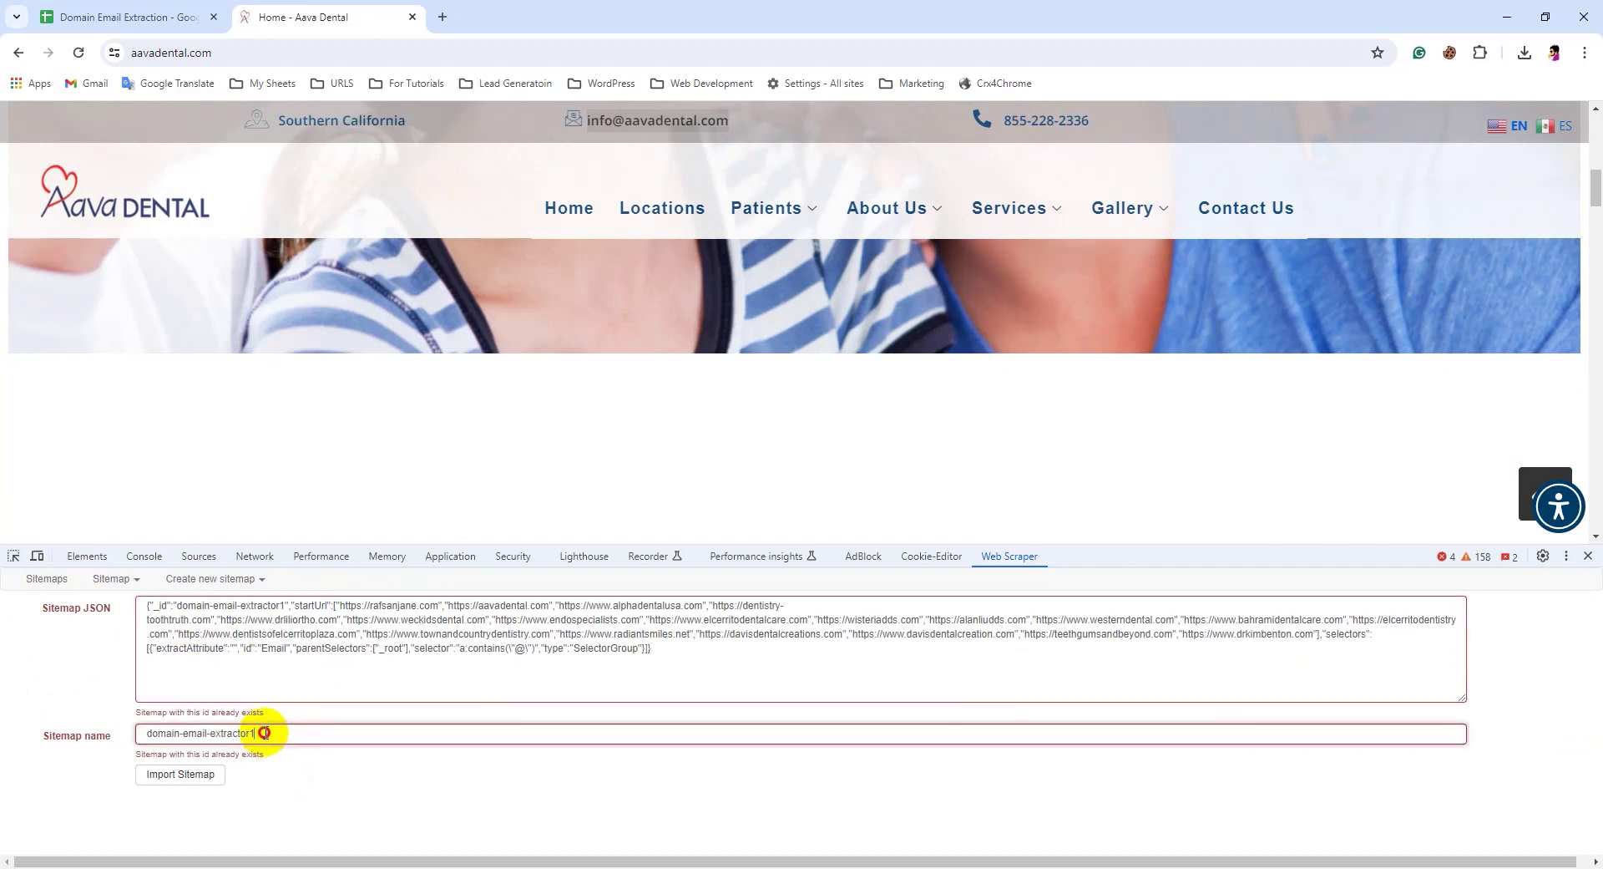
pyautogui.moveTo(262, 730); pyautogui.dragTo(133, 730)
pyautogui.click(266, 732)
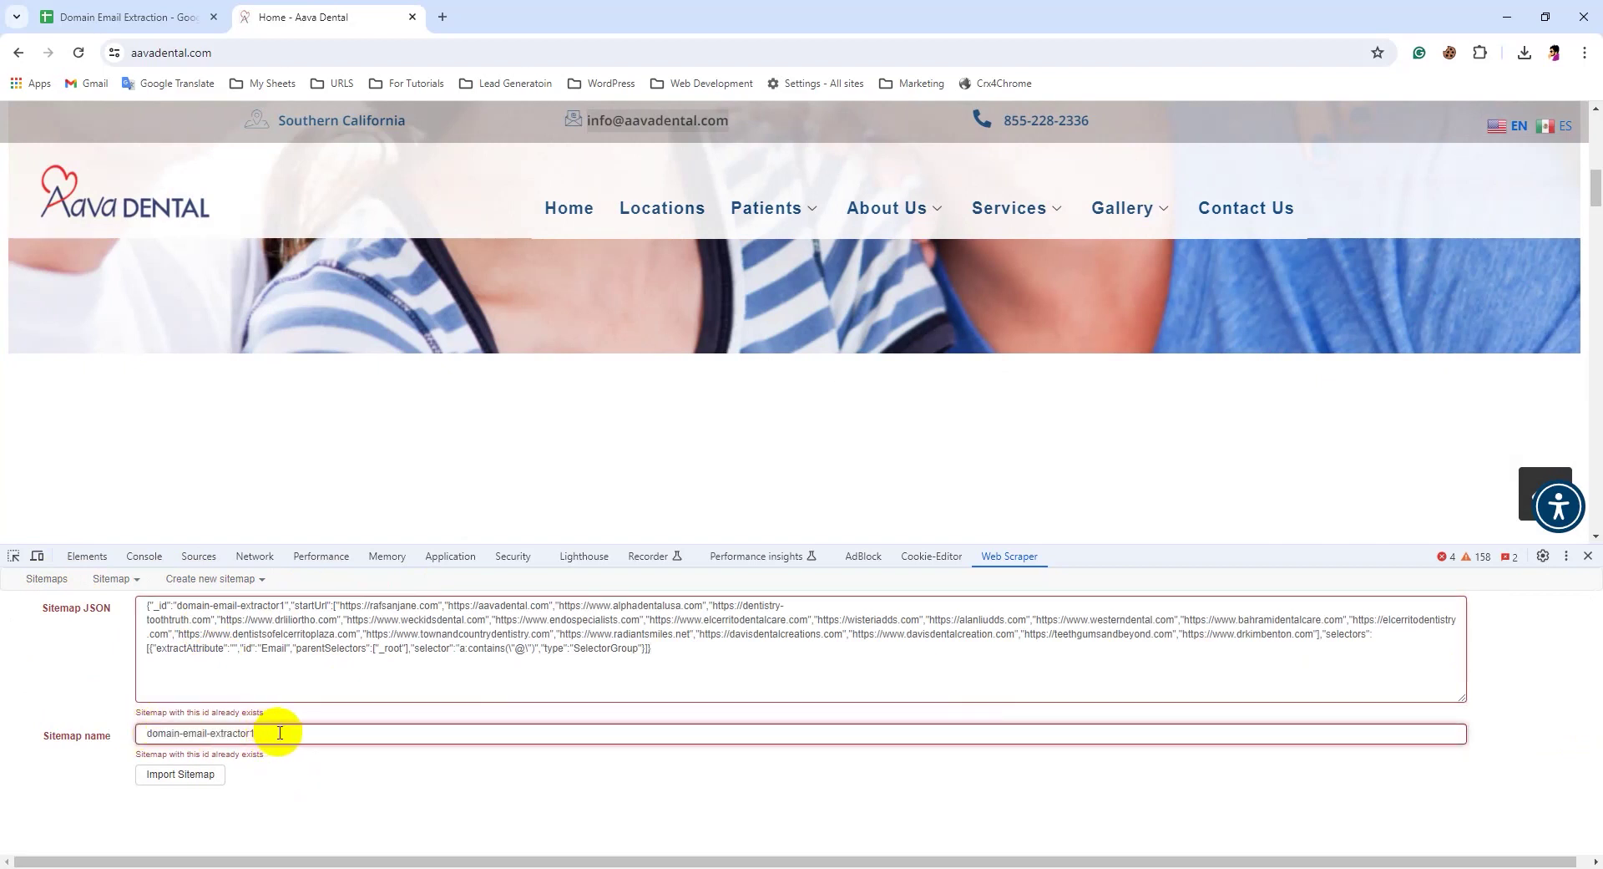
pyautogui.press('BackSpace')
pyautogui.write('2')
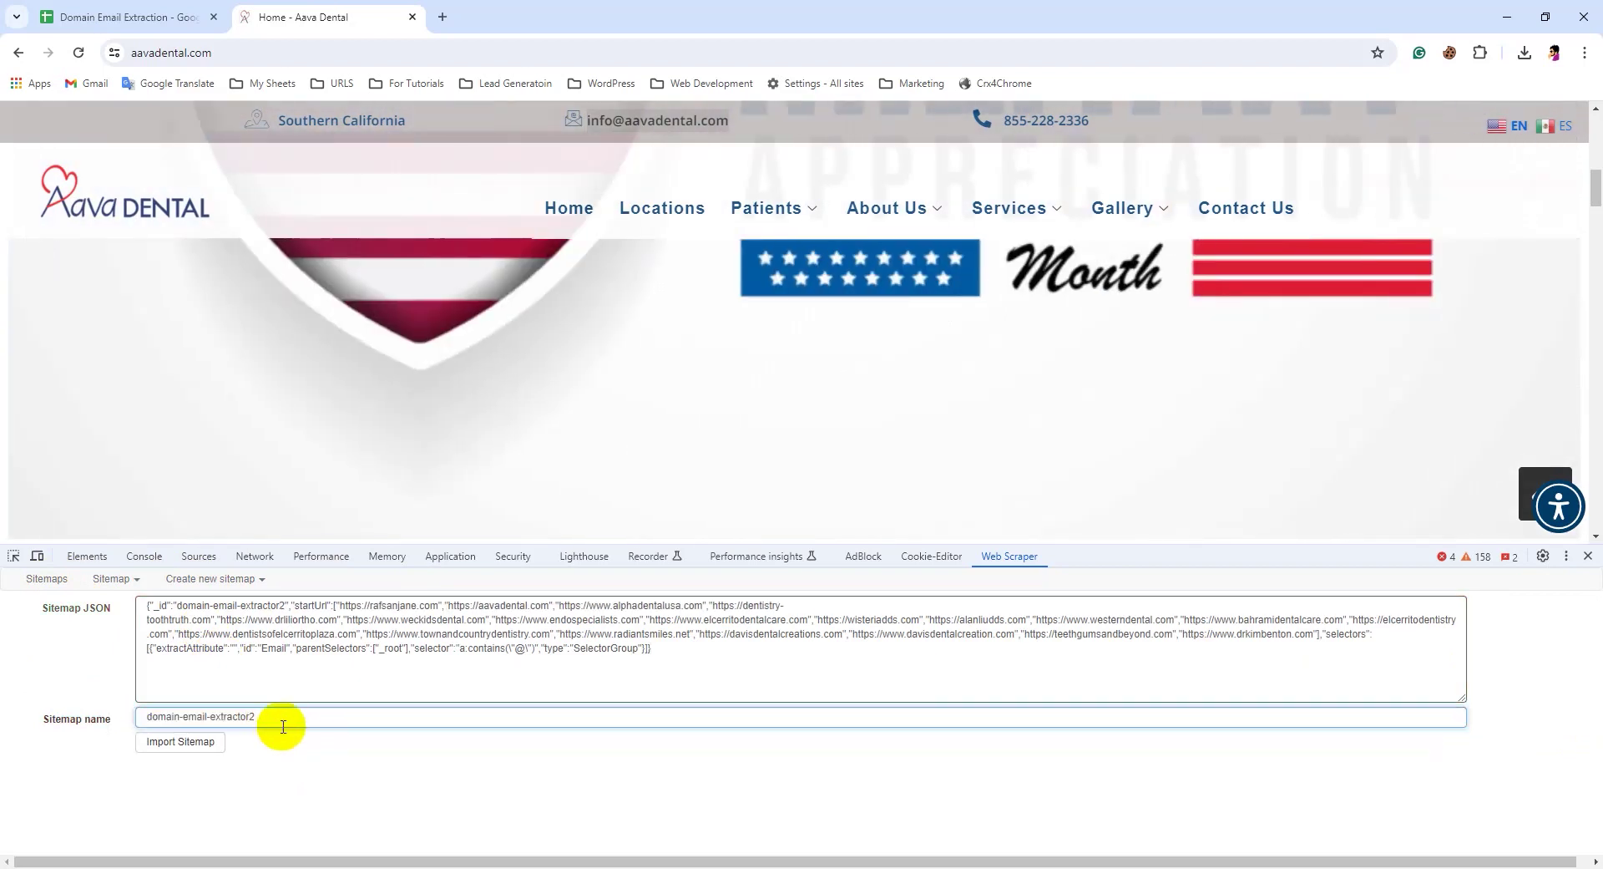
pyautogui.click(174, 773)
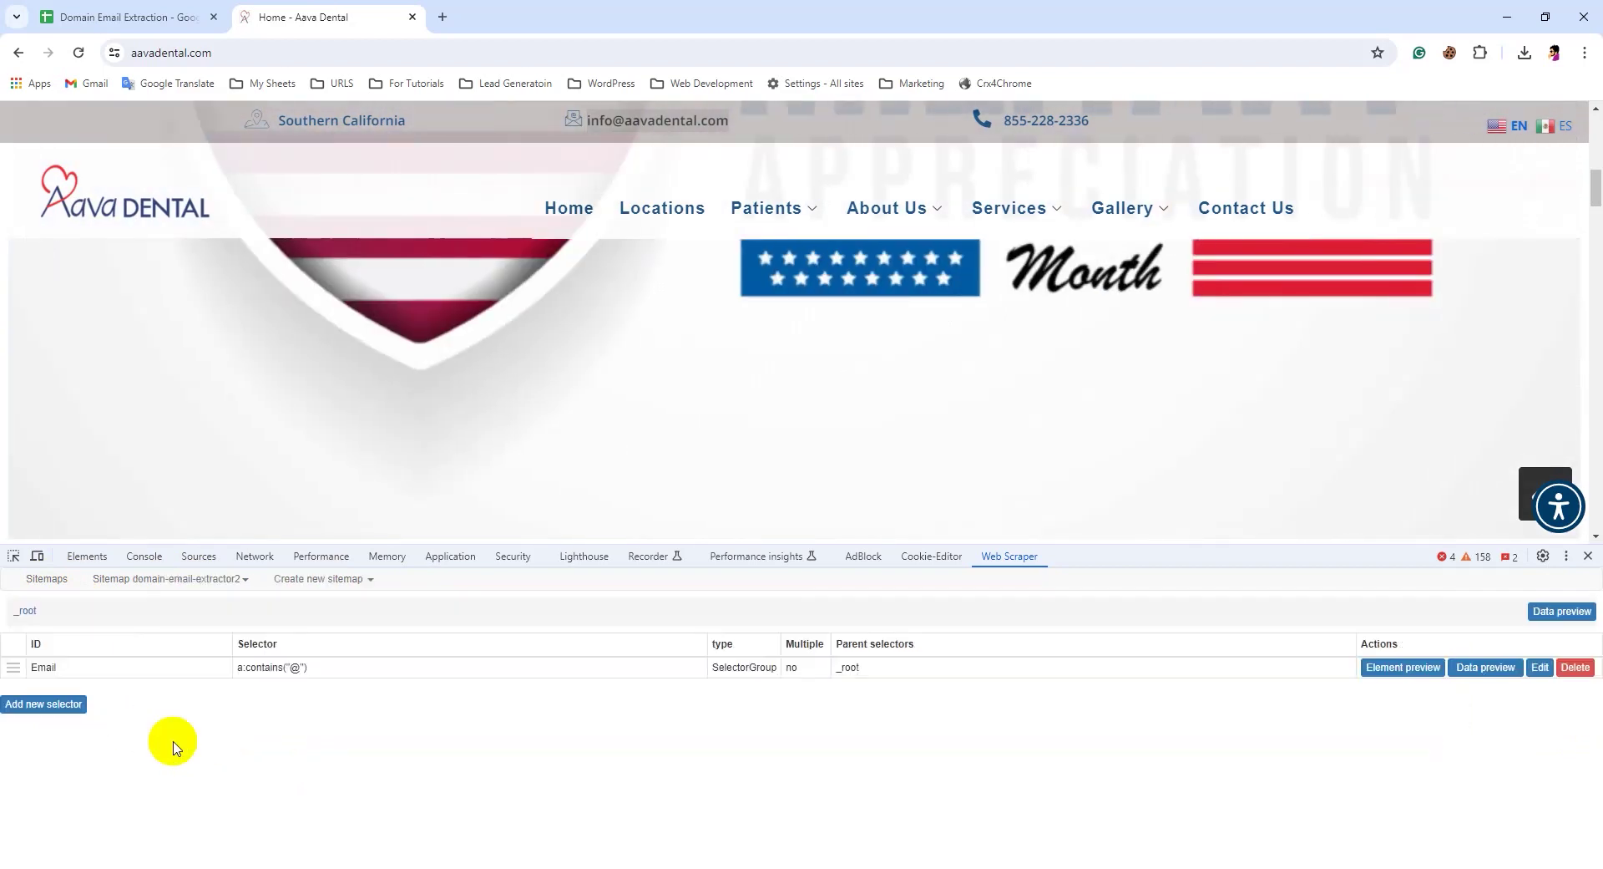
# Review all start URLs in the metadata of the domain-email-extractor2 sitemap and save the sitemap
pyautogui.click(163, 578)
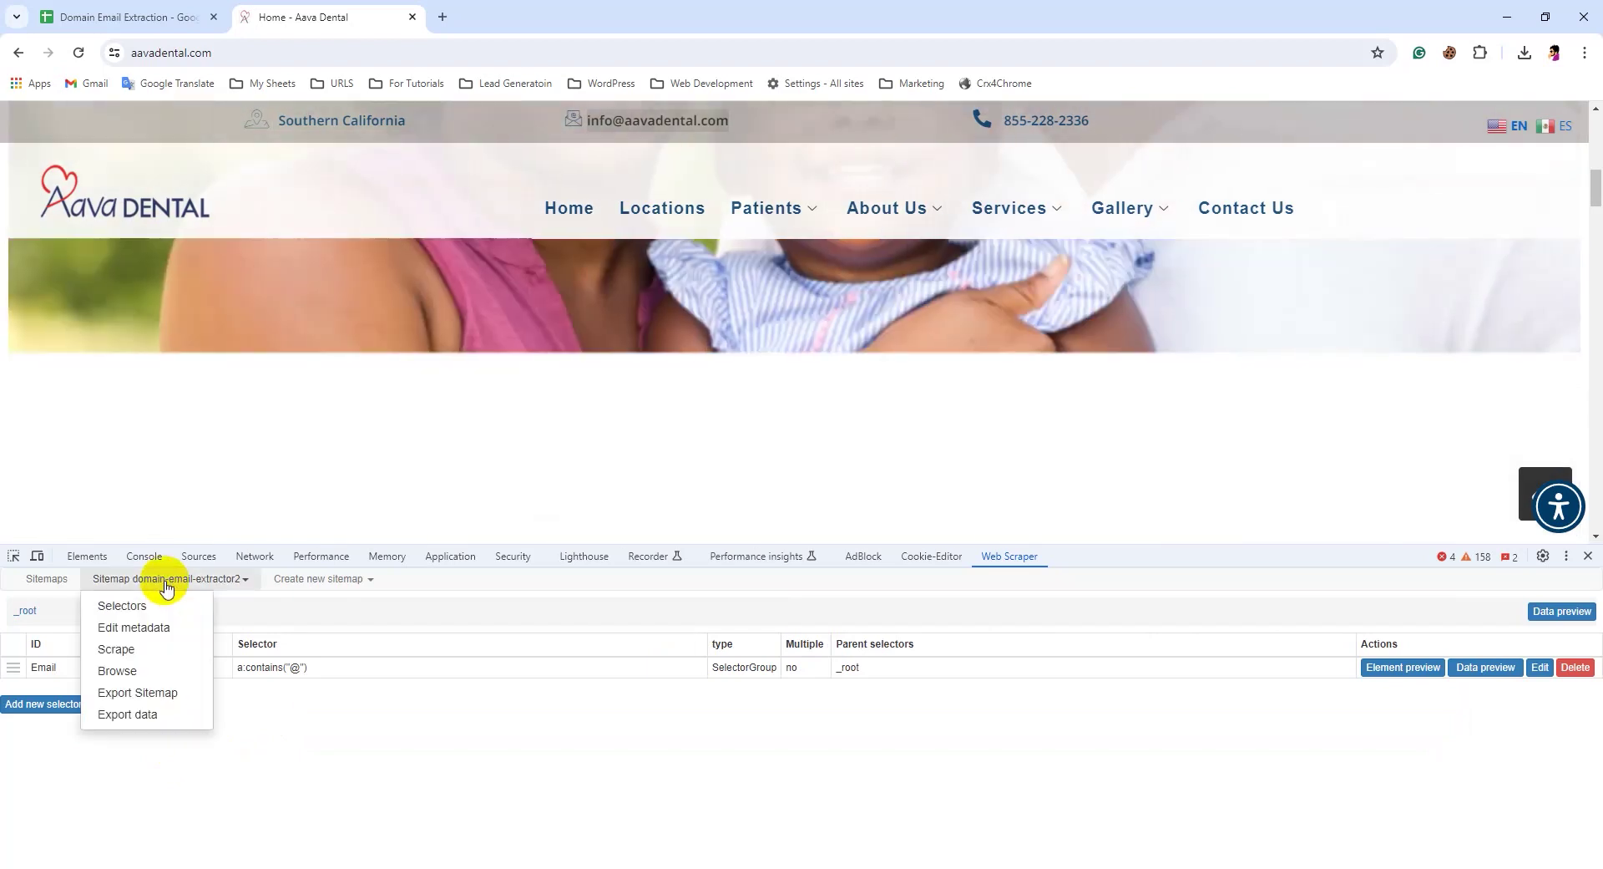
pyautogui.click(147, 632)
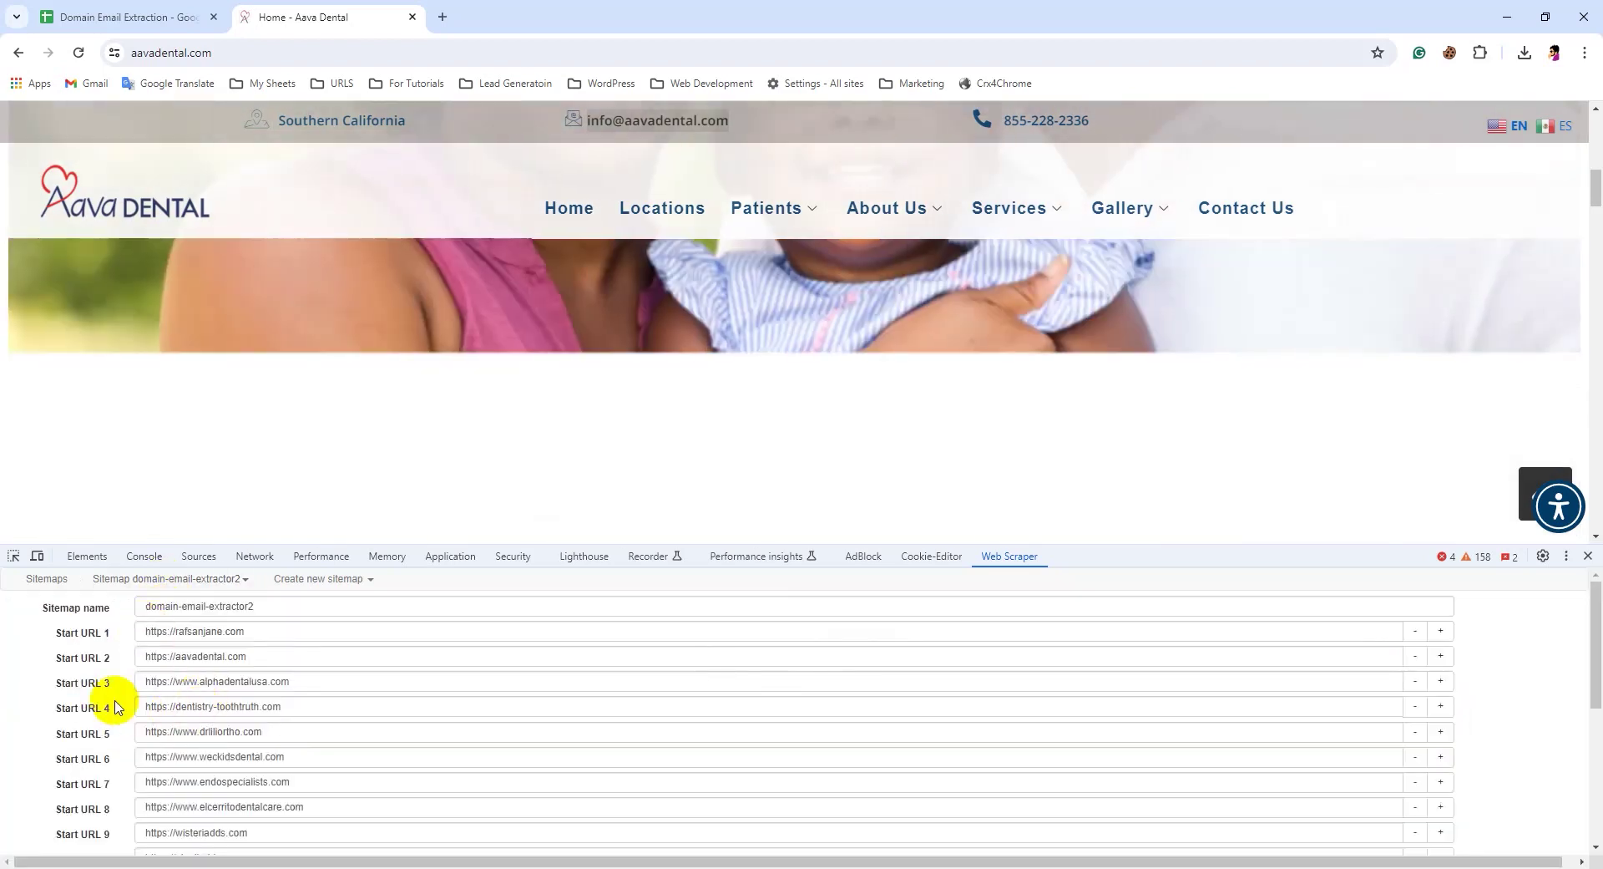
pyautogui.scroll(-4, 149, 706)
pyautogui.scroll(3, 149, 706)
pyautogui.scroll(-3, 167, 666)
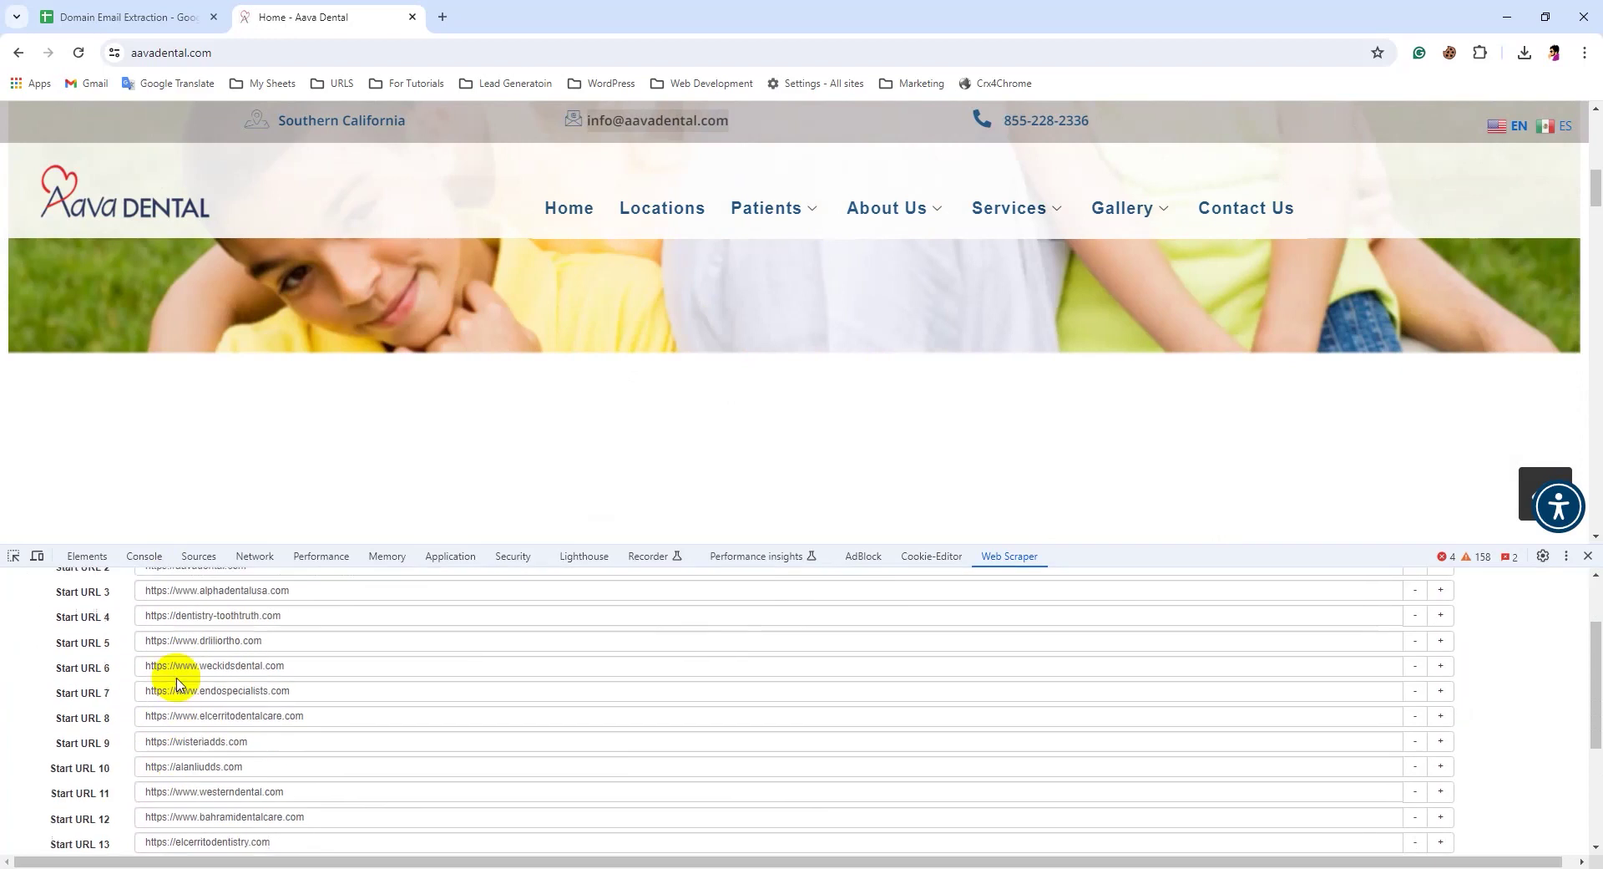
pyautogui.scroll(3, 222, 665)
pyautogui.scroll(-3, 208, 777)
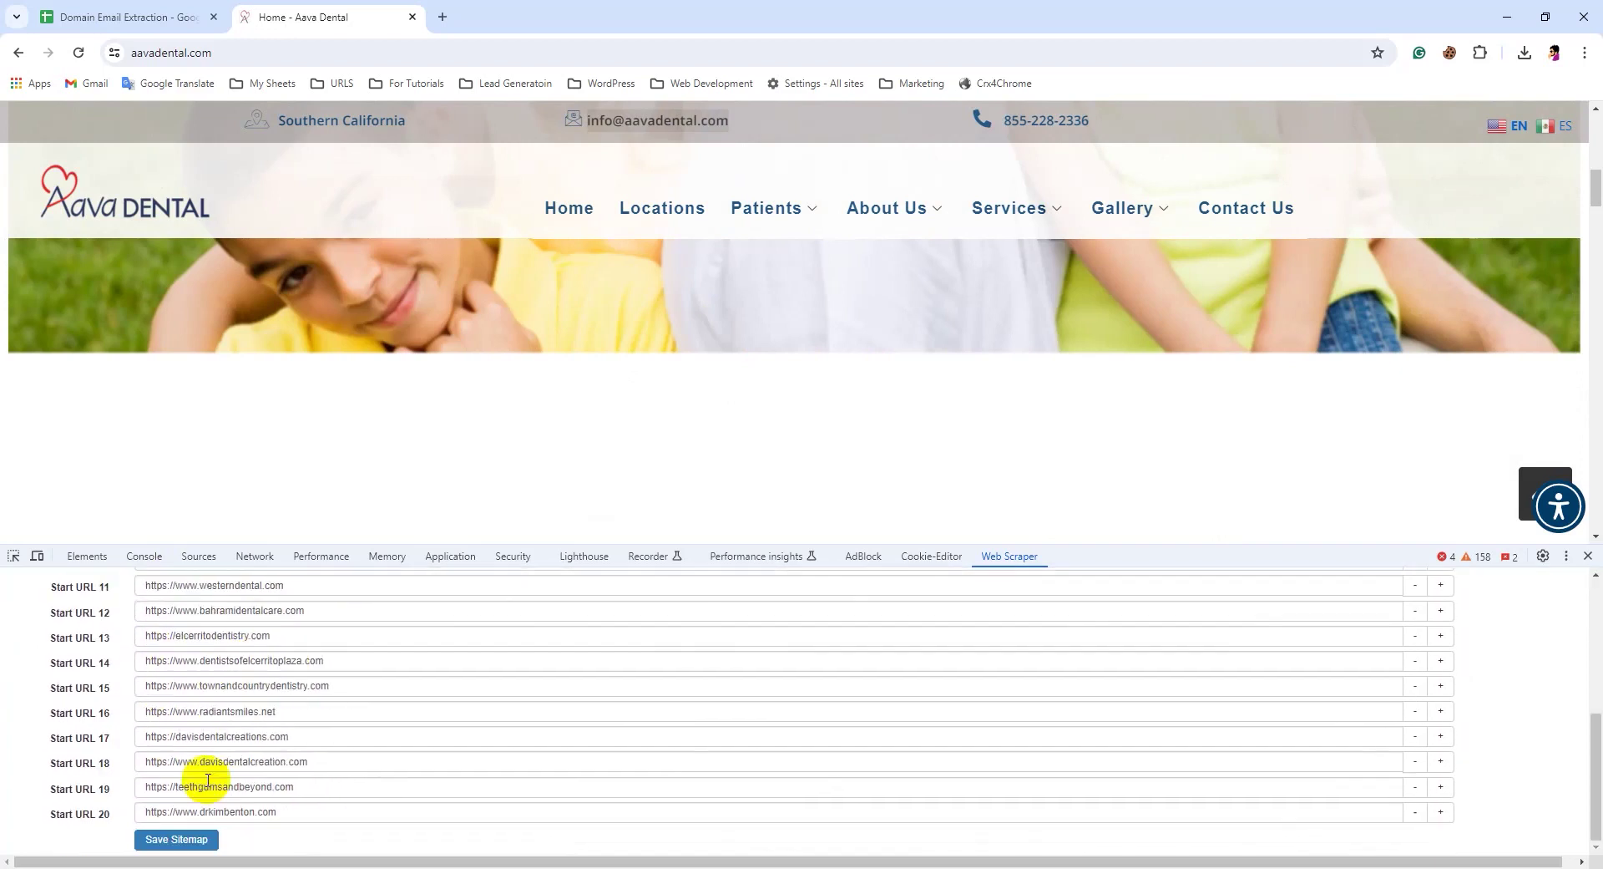
pyautogui.click(185, 840)
# Set the scrape's page load delay to 5000 ms and start scraping the domain-email-extractor2 sitemap
pyautogui.click(170, 579)
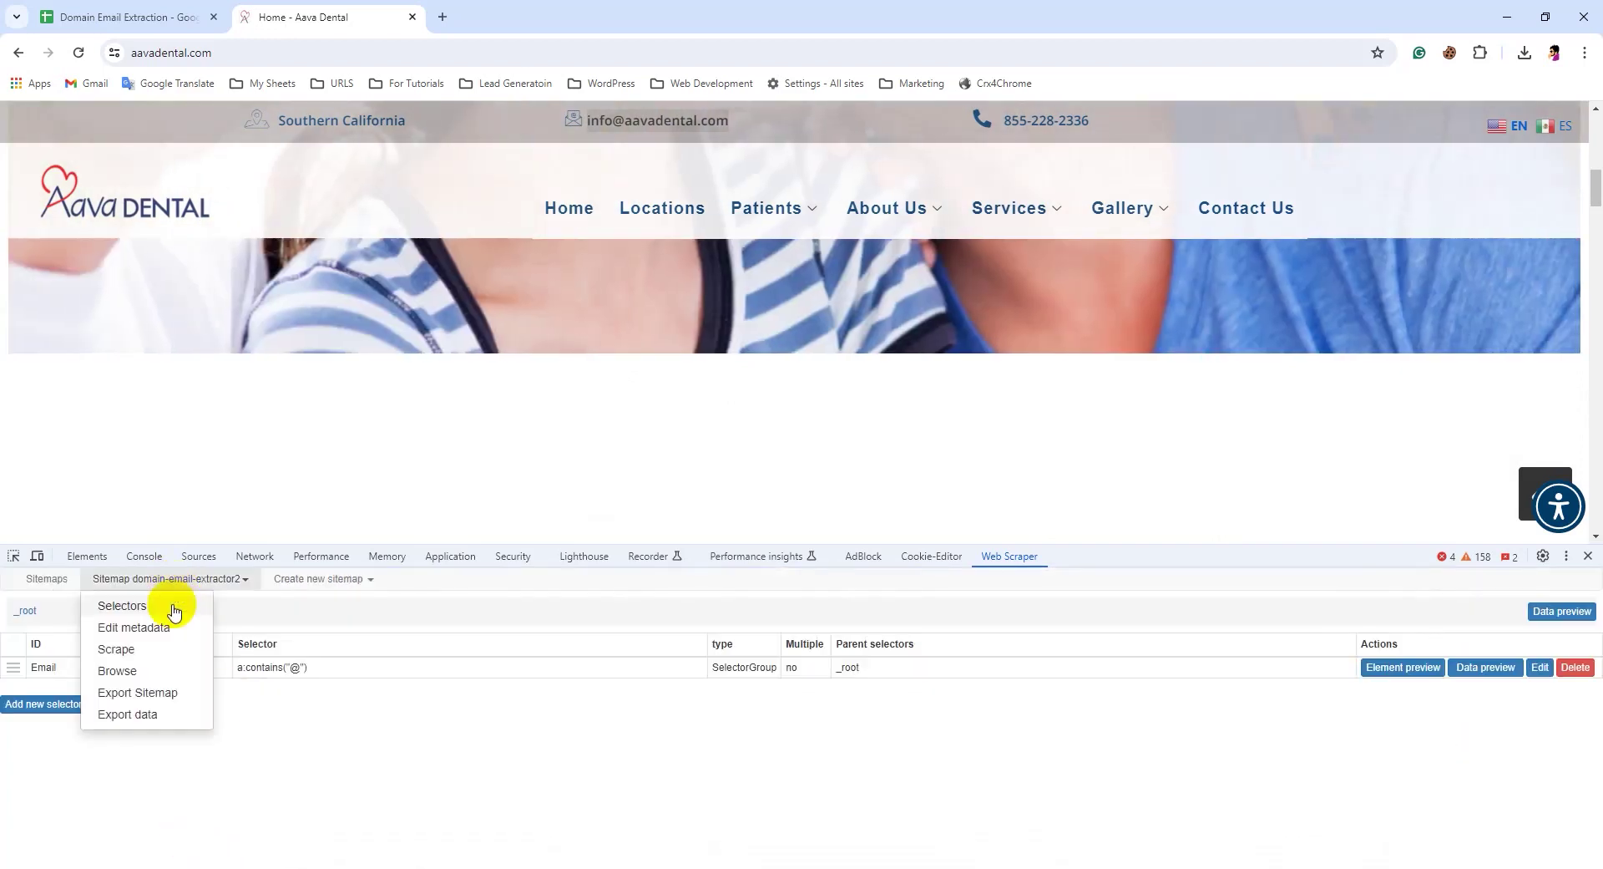
pyautogui.click(123, 654)
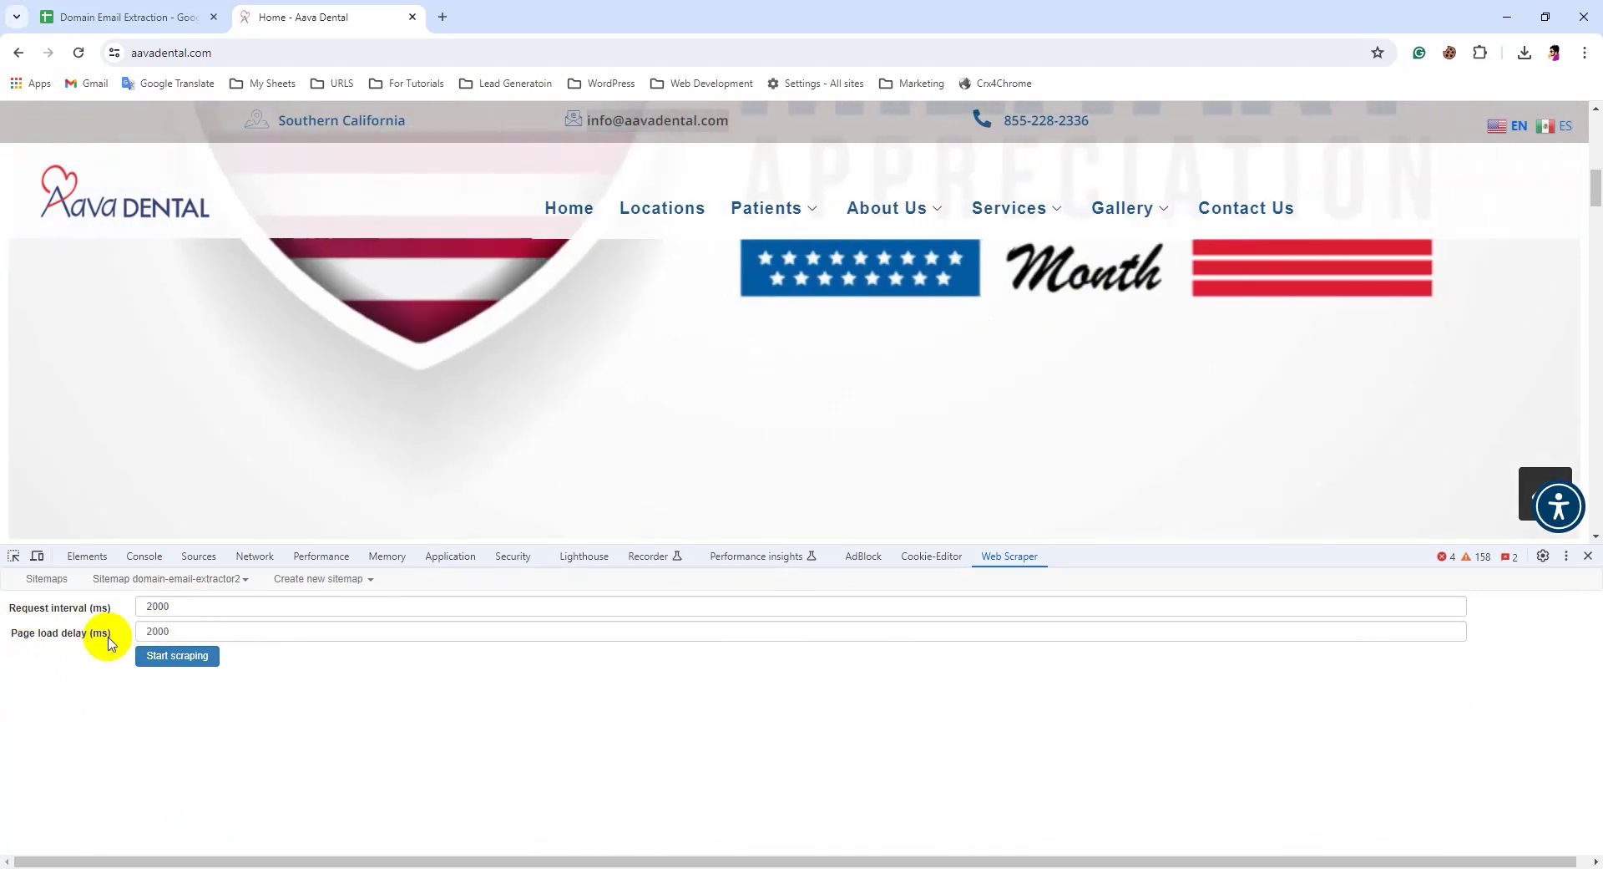
pyautogui.doubleClick(150, 629)
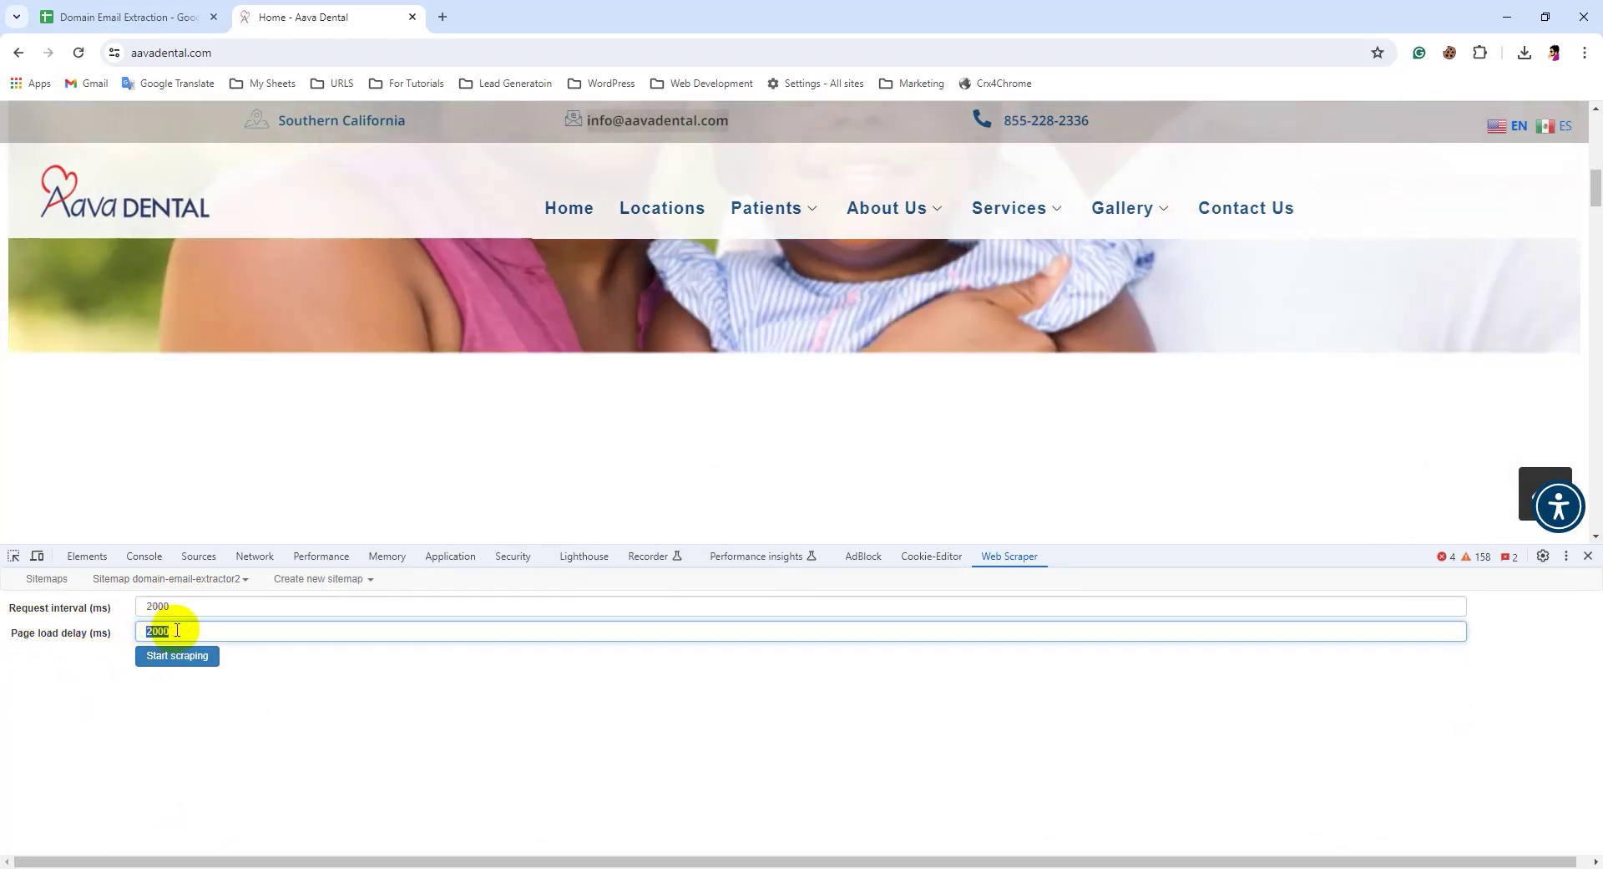
pyautogui.click(153, 630)
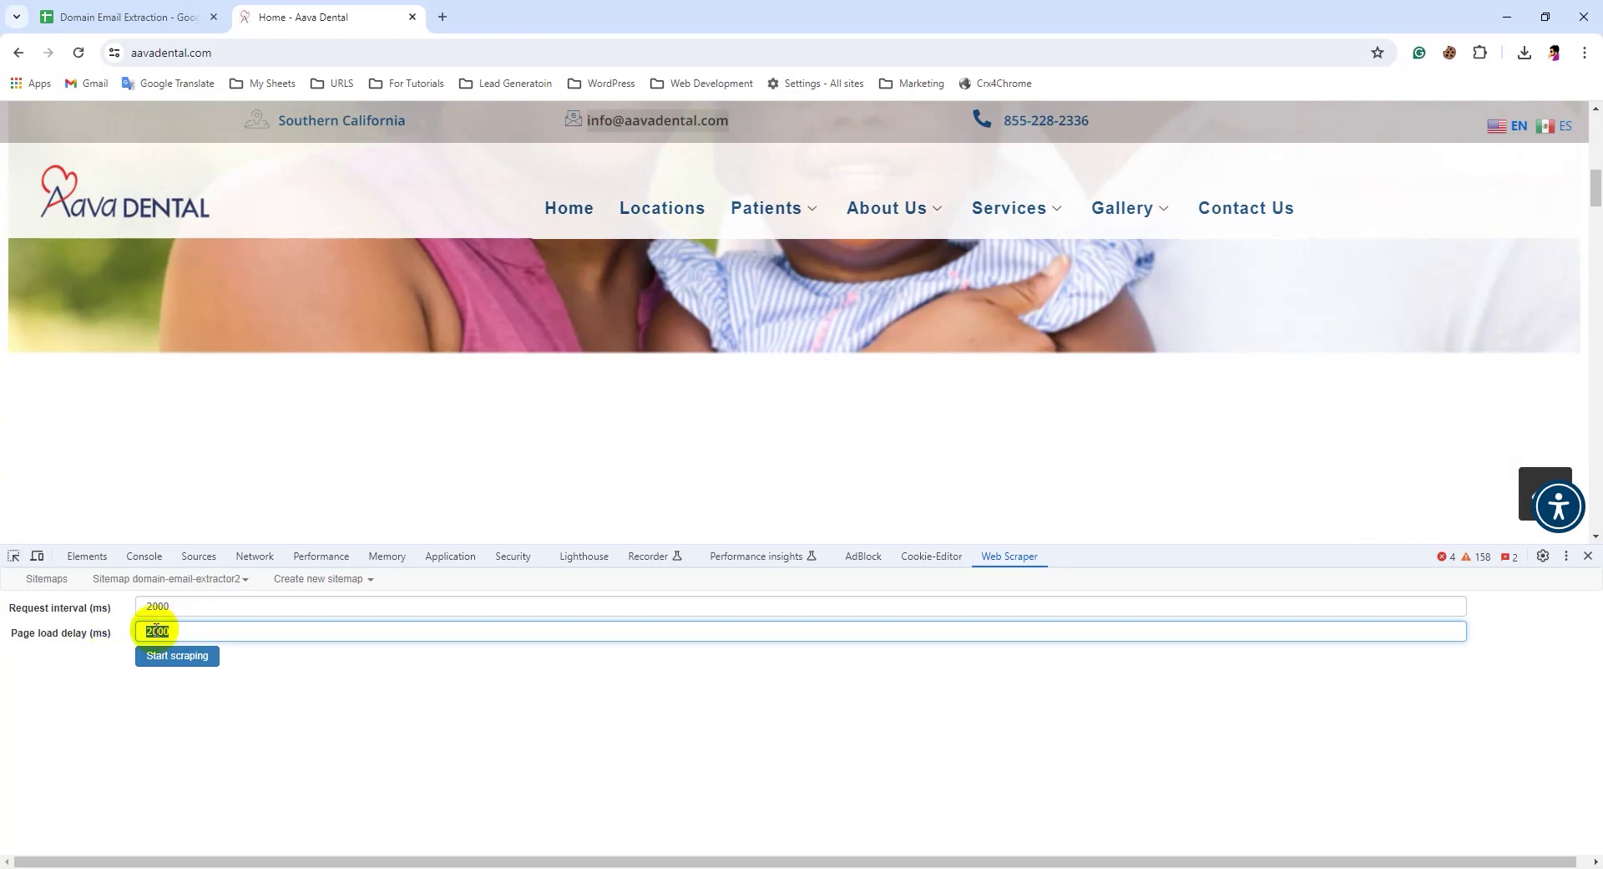
pyautogui.press('BackSpace')
pyautogui.write('5')
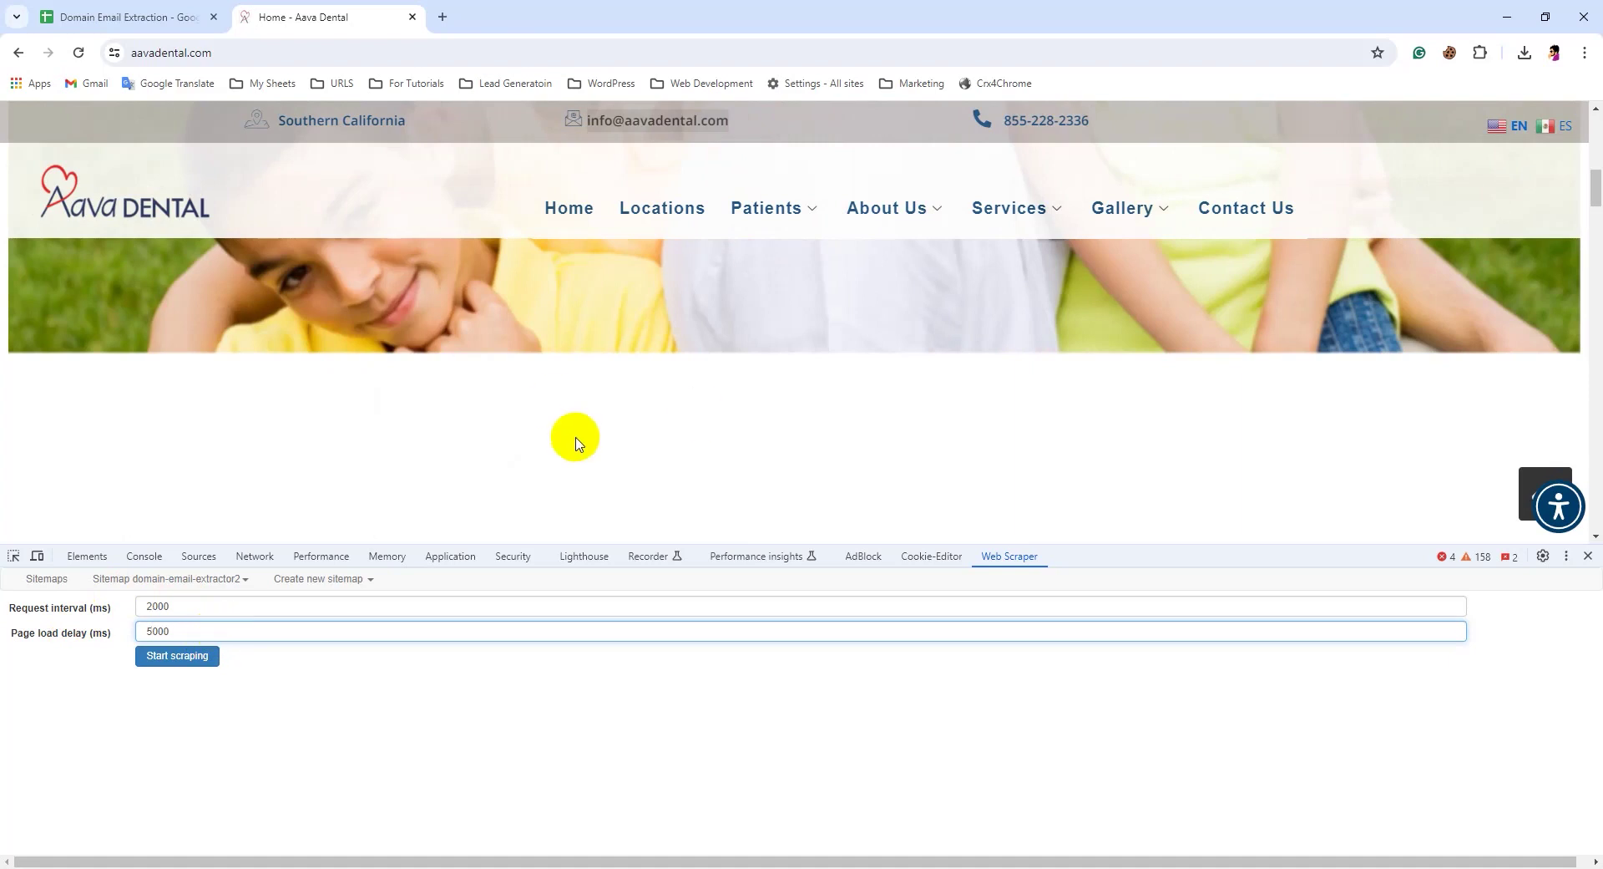
pyautogui.moveTo(185, 632); pyautogui.dragTo(125, 635)
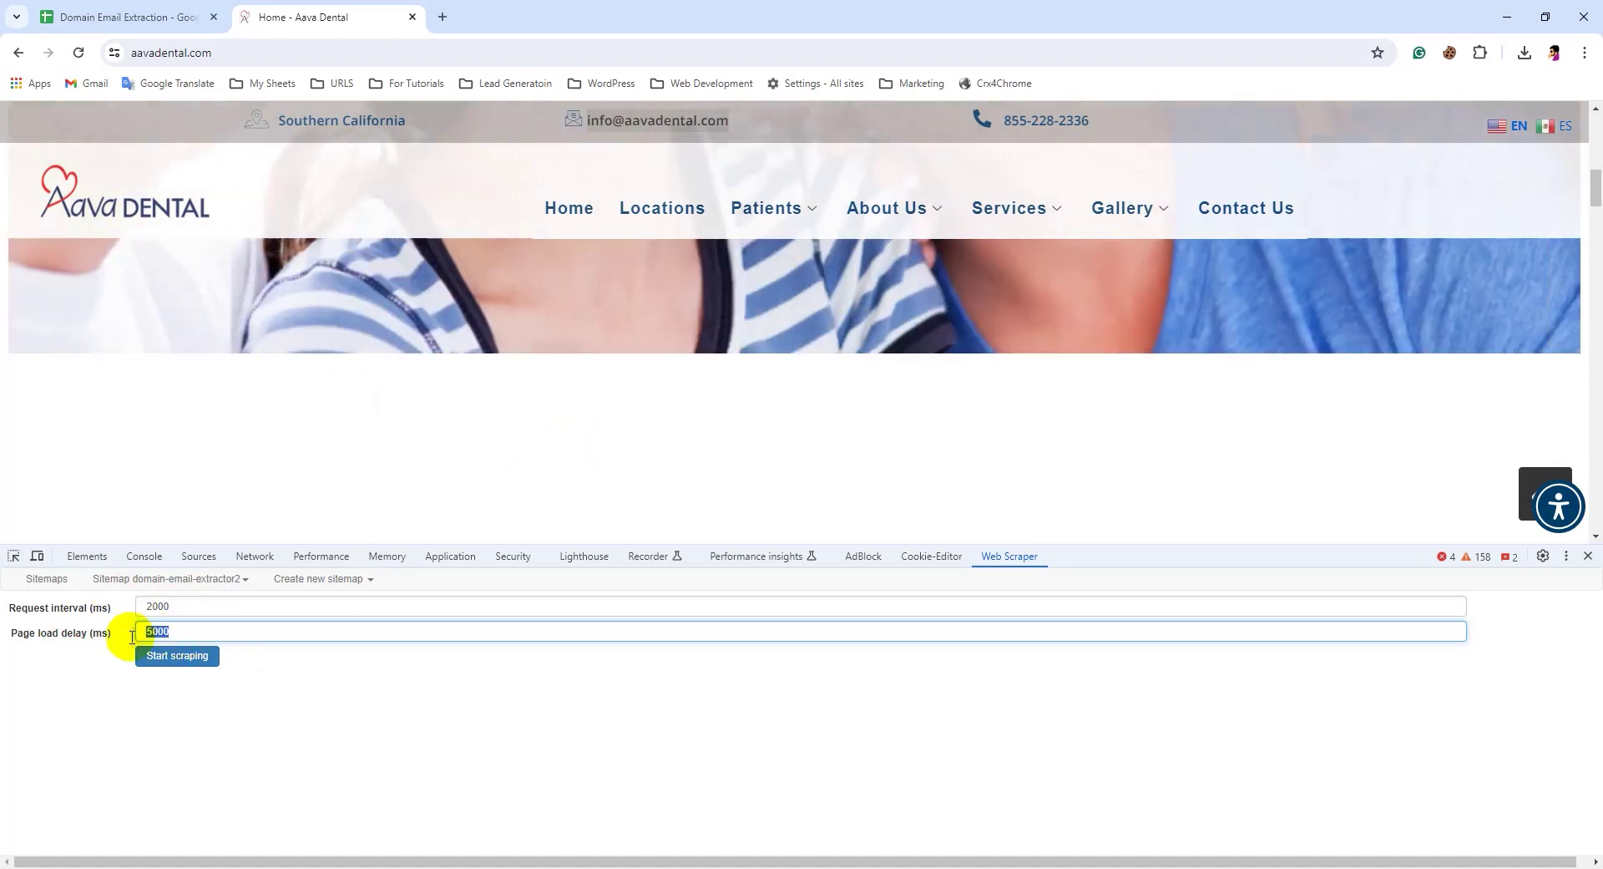
pyautogui.click(177, 657)
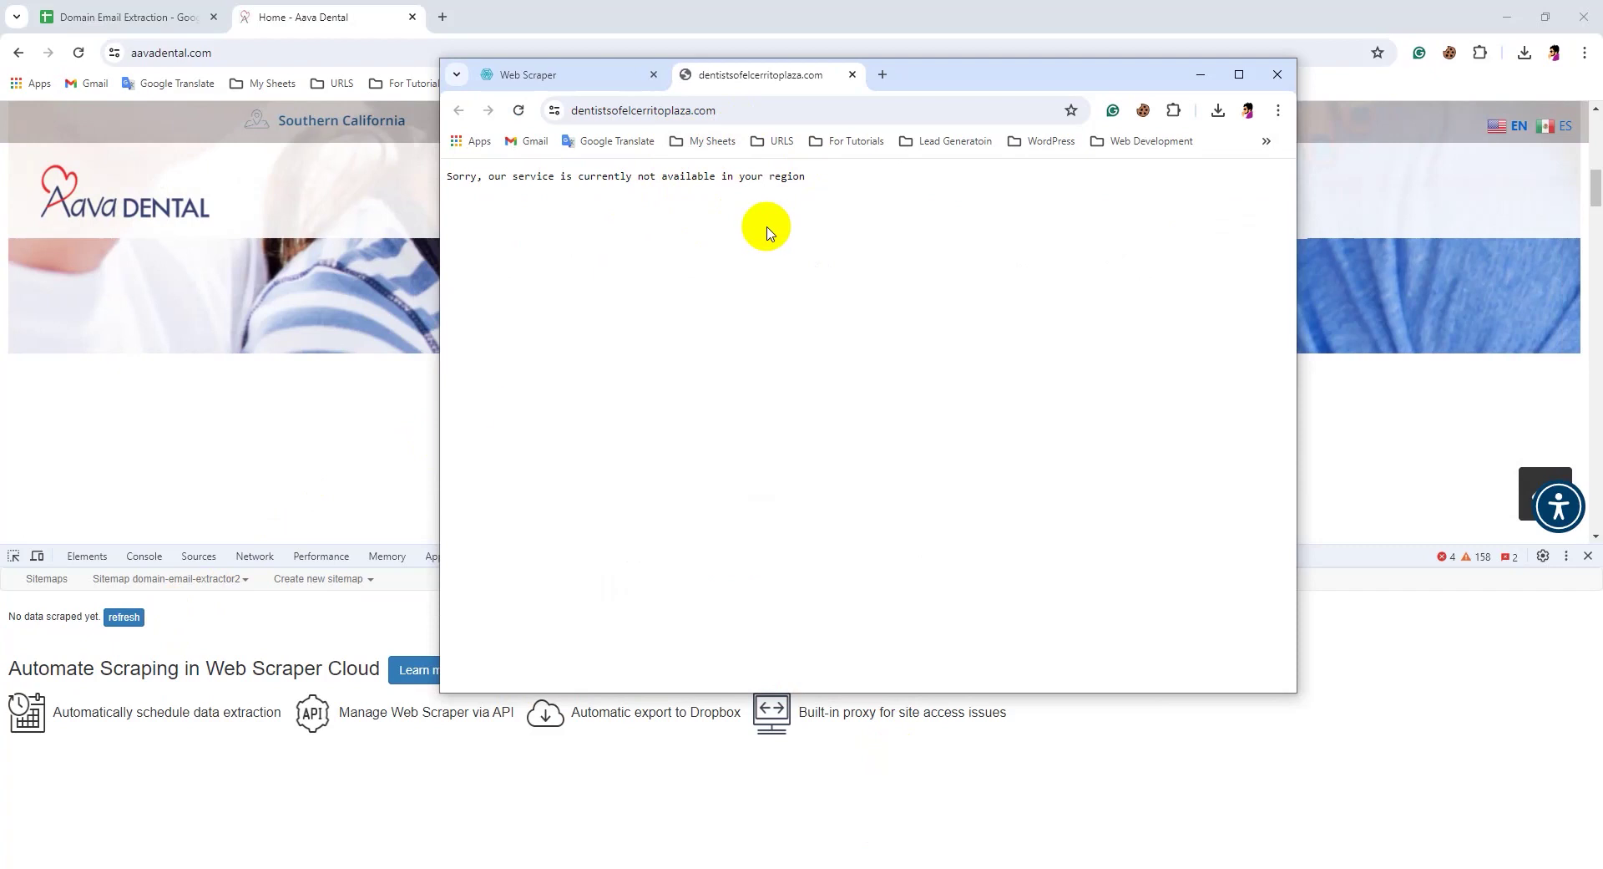
# Refresh the scraped data and examine the start URLs together with the e-mail addresses extracted from them
pyautogui.click(125, 619)
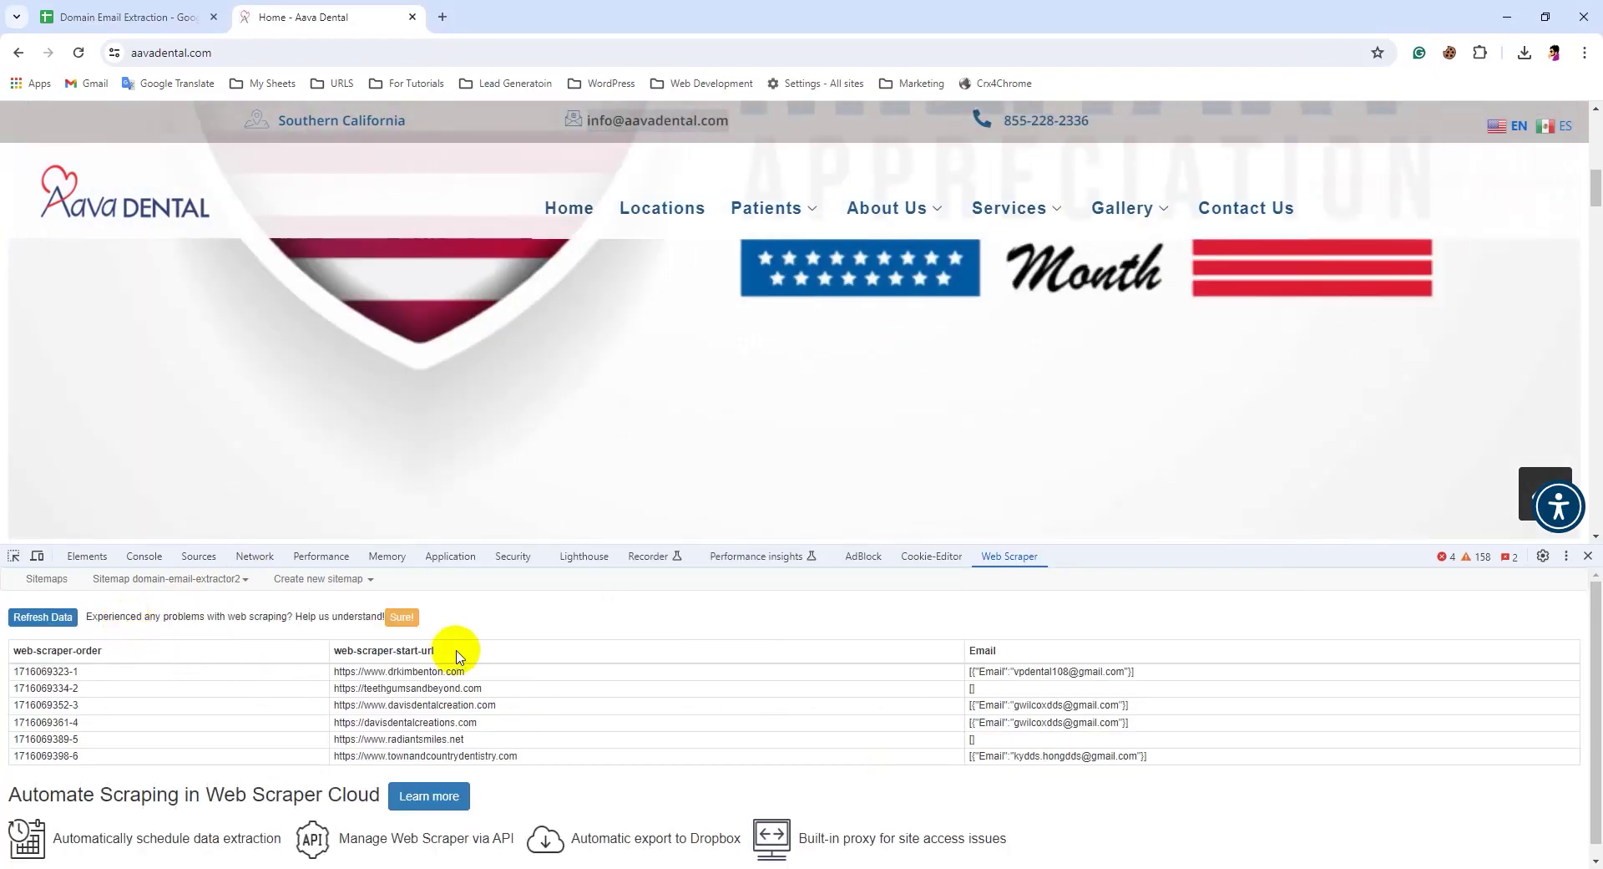
pyautogui.moveTo(333, 672); pyautogui.dragTo(967, 805)
pyautogui.moveTo(1161, 764); pyautogui.dragTo(636, 814)
pyautogui.click(636, 814)
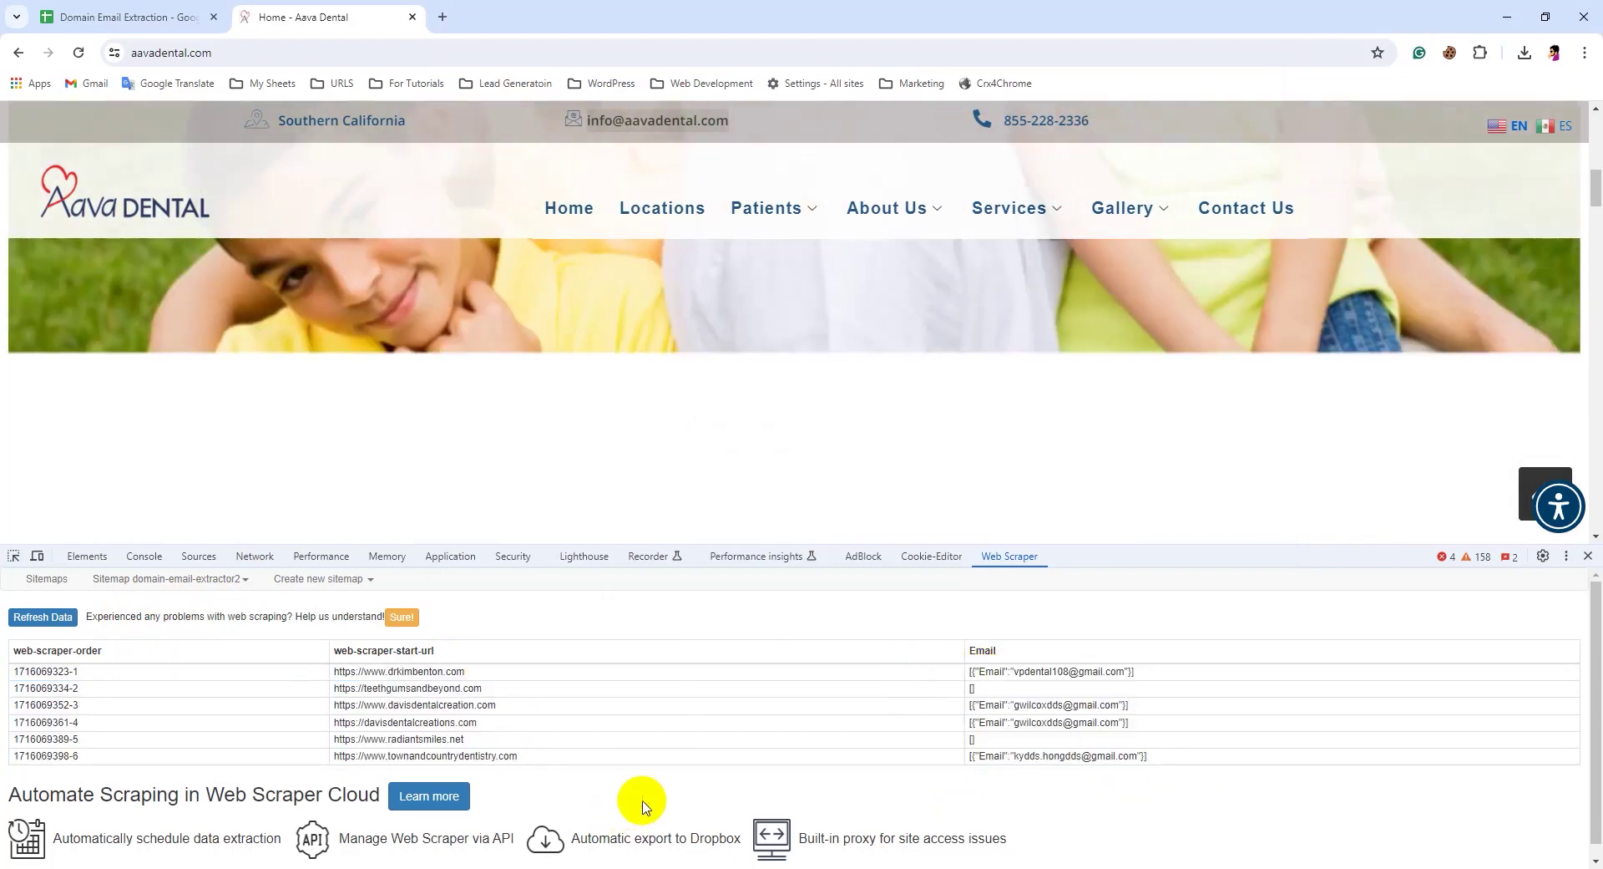
# Refresh the scraped data again and review the start URL and Email rows through the last domain
pyautogui.moveTo(797, 864)
pyautogui.click(892, 832)
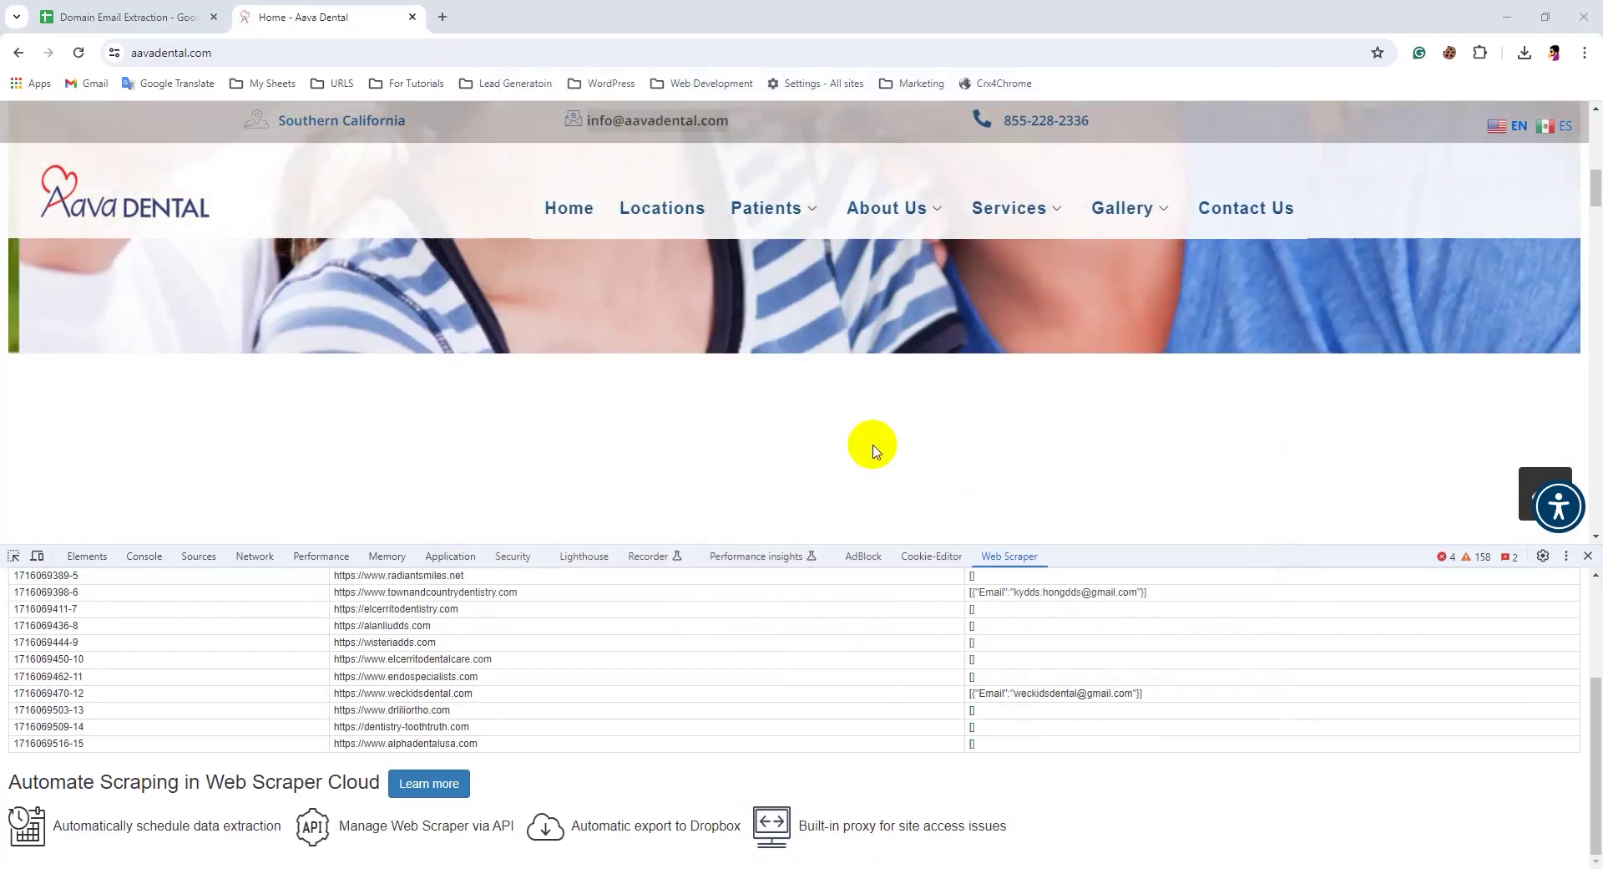
pyautogui.scroll(3, 167, 634)
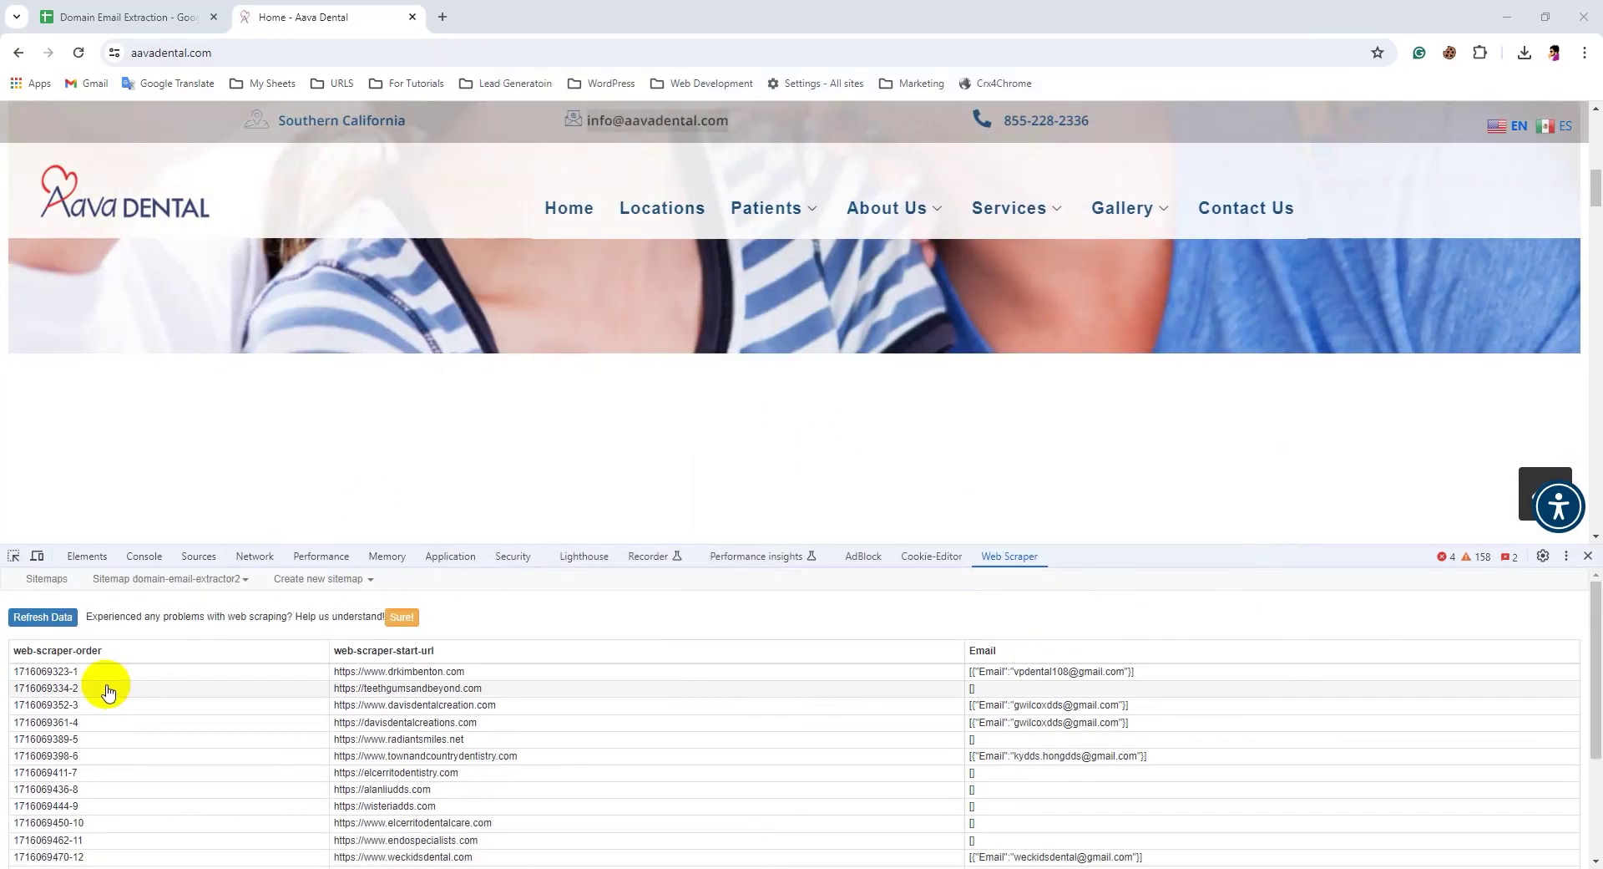
pyautogui.click(63, 624)
pyautogui.scroll(-3, 108, 661)
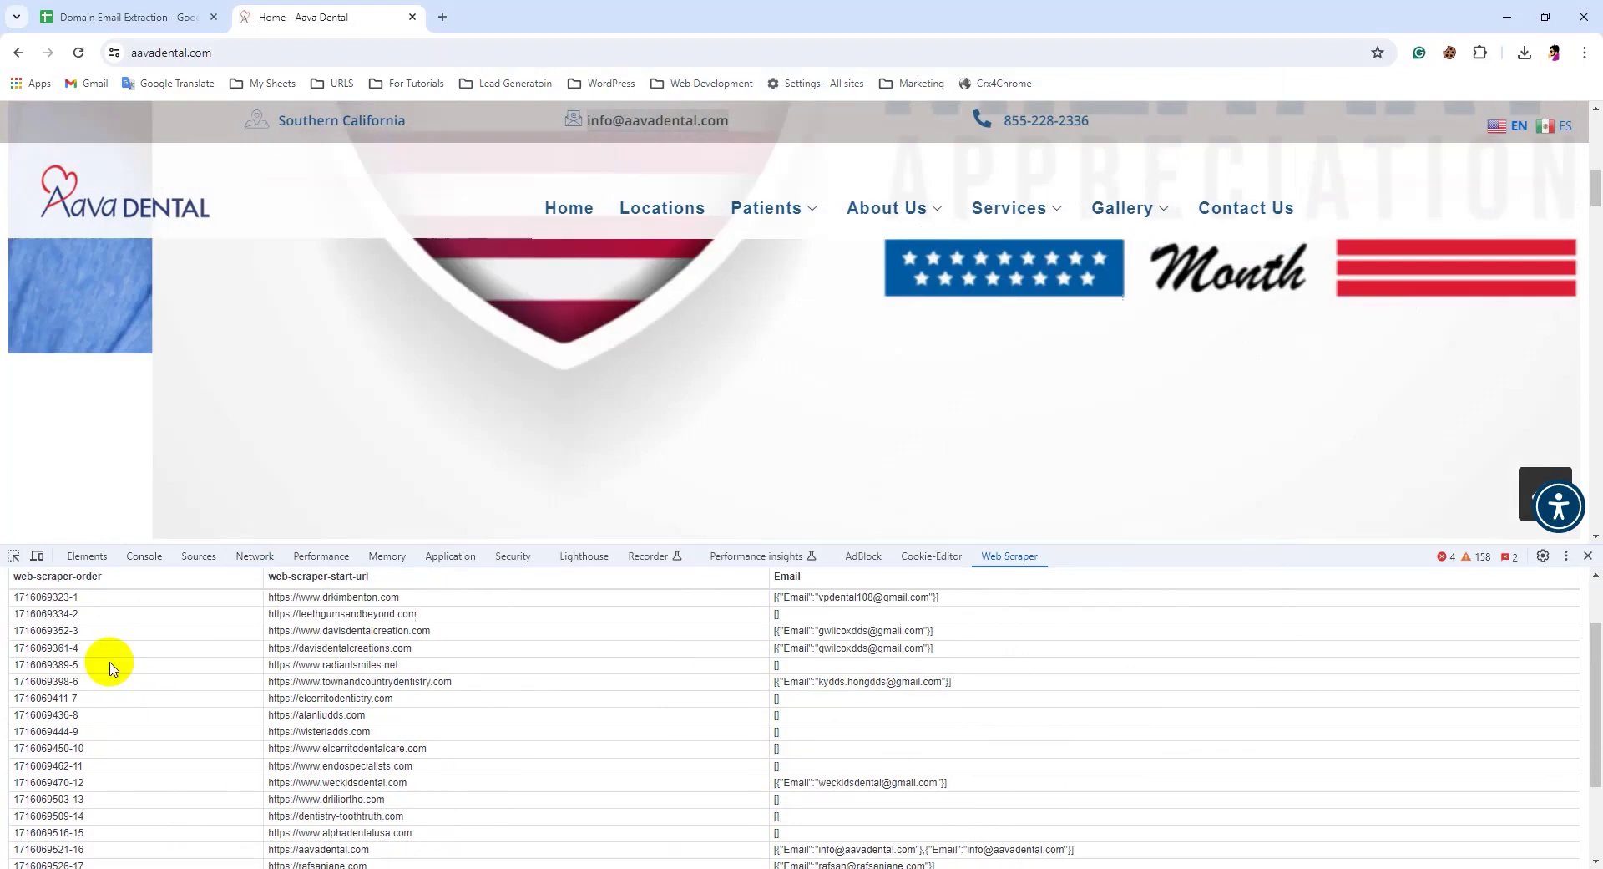
pyautogui.scroll(5, 251, 701)
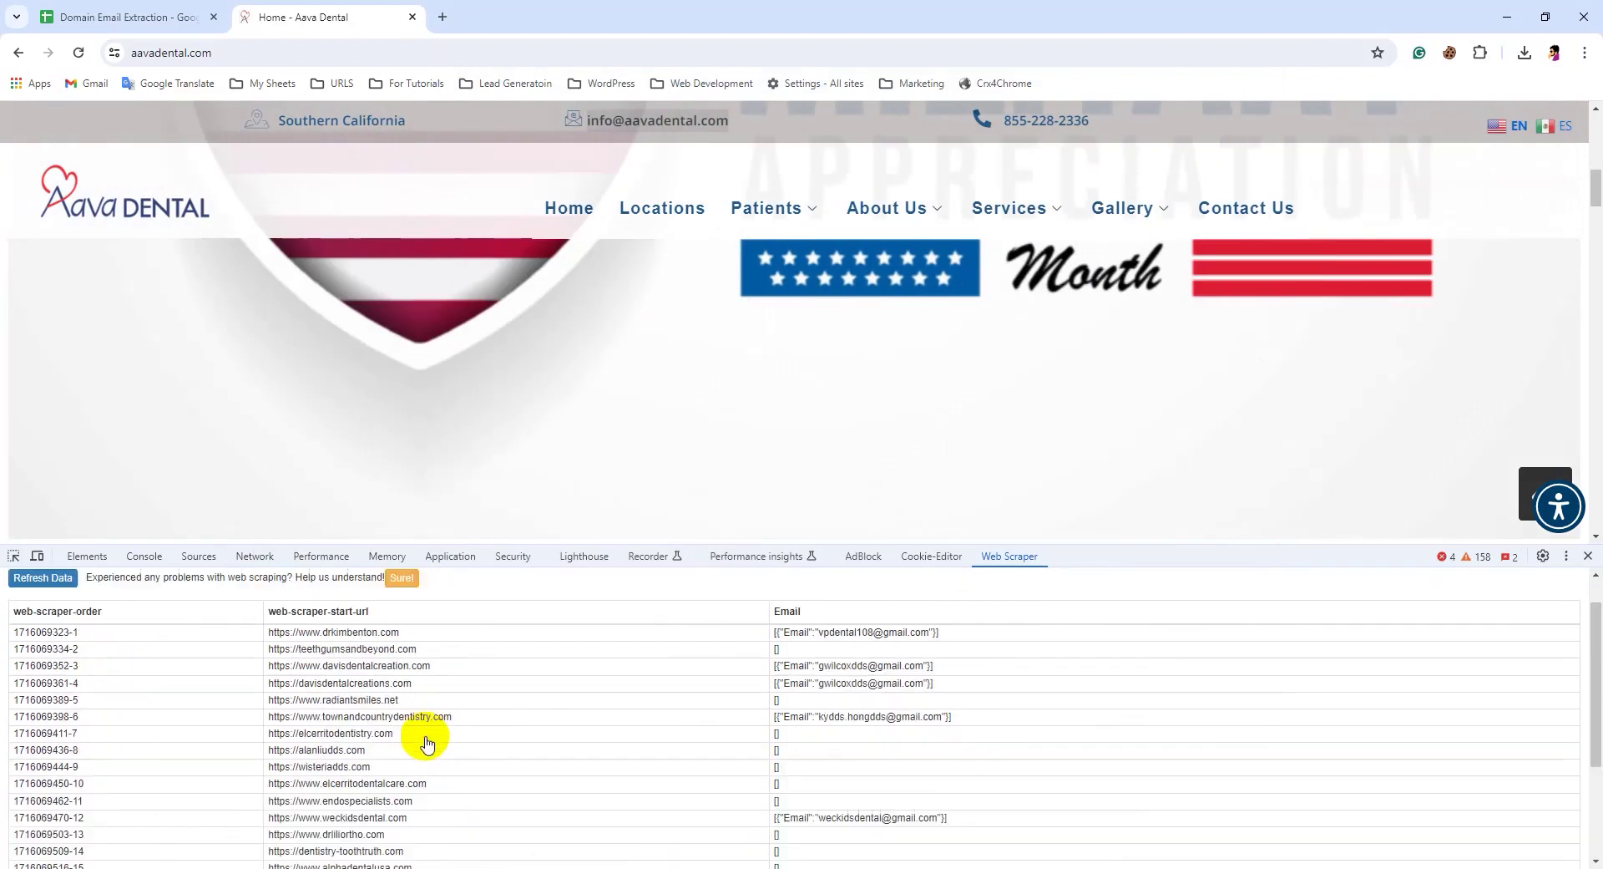
# Export the domain-email-extractor2 data as CSV, open the file in Excel and widen its columns to fit
pyautogui.click(161, 588)
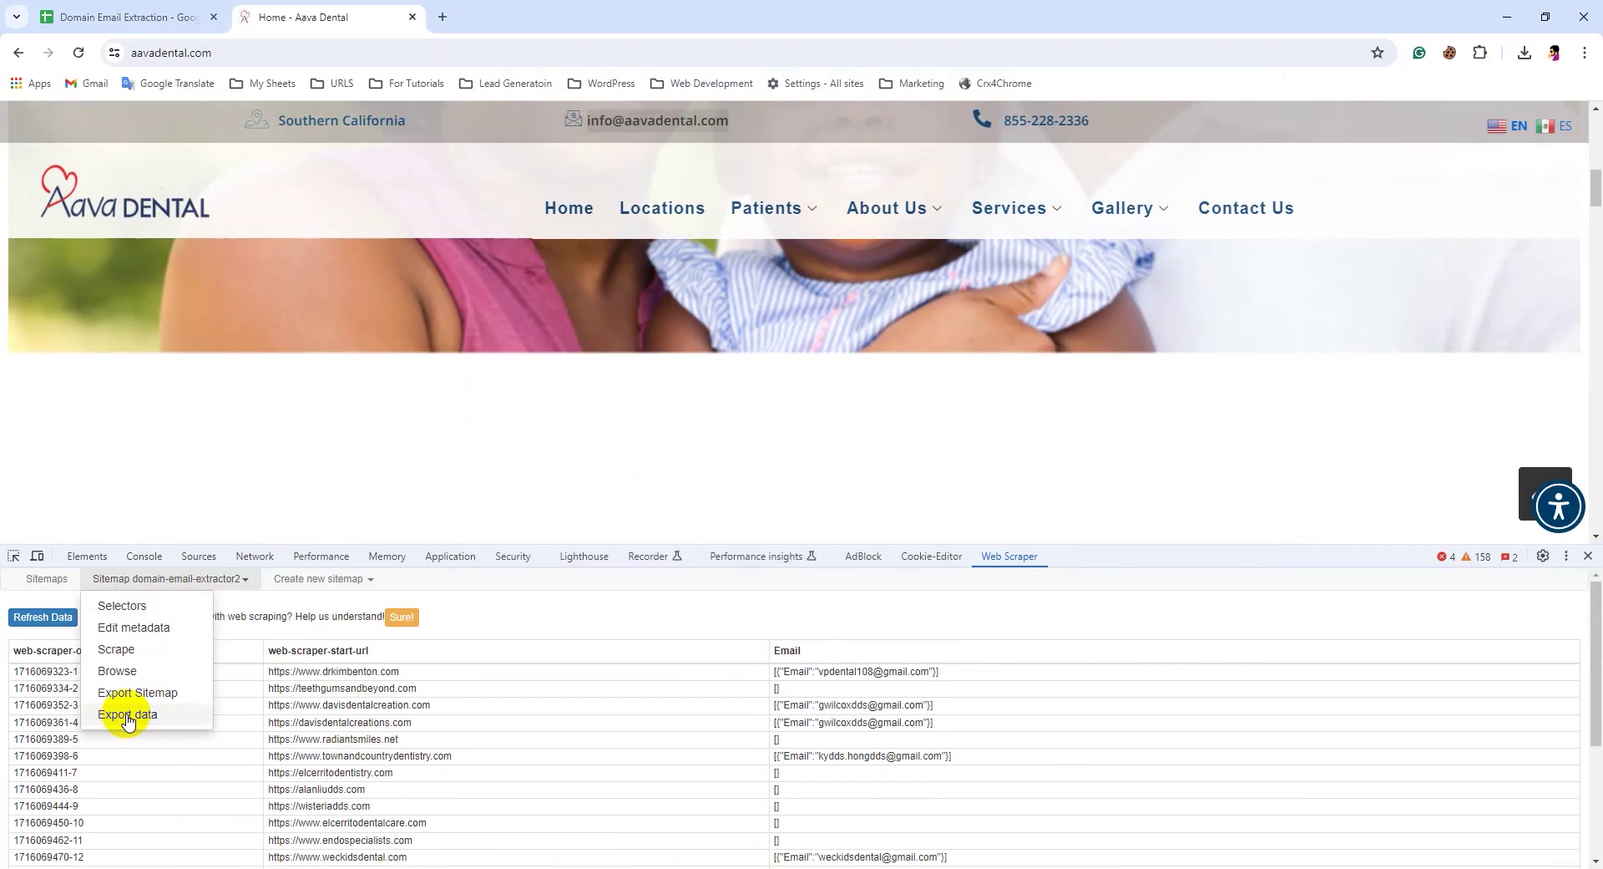
pyautogui.click(127, 715)
pyautogui.click(856, 732)
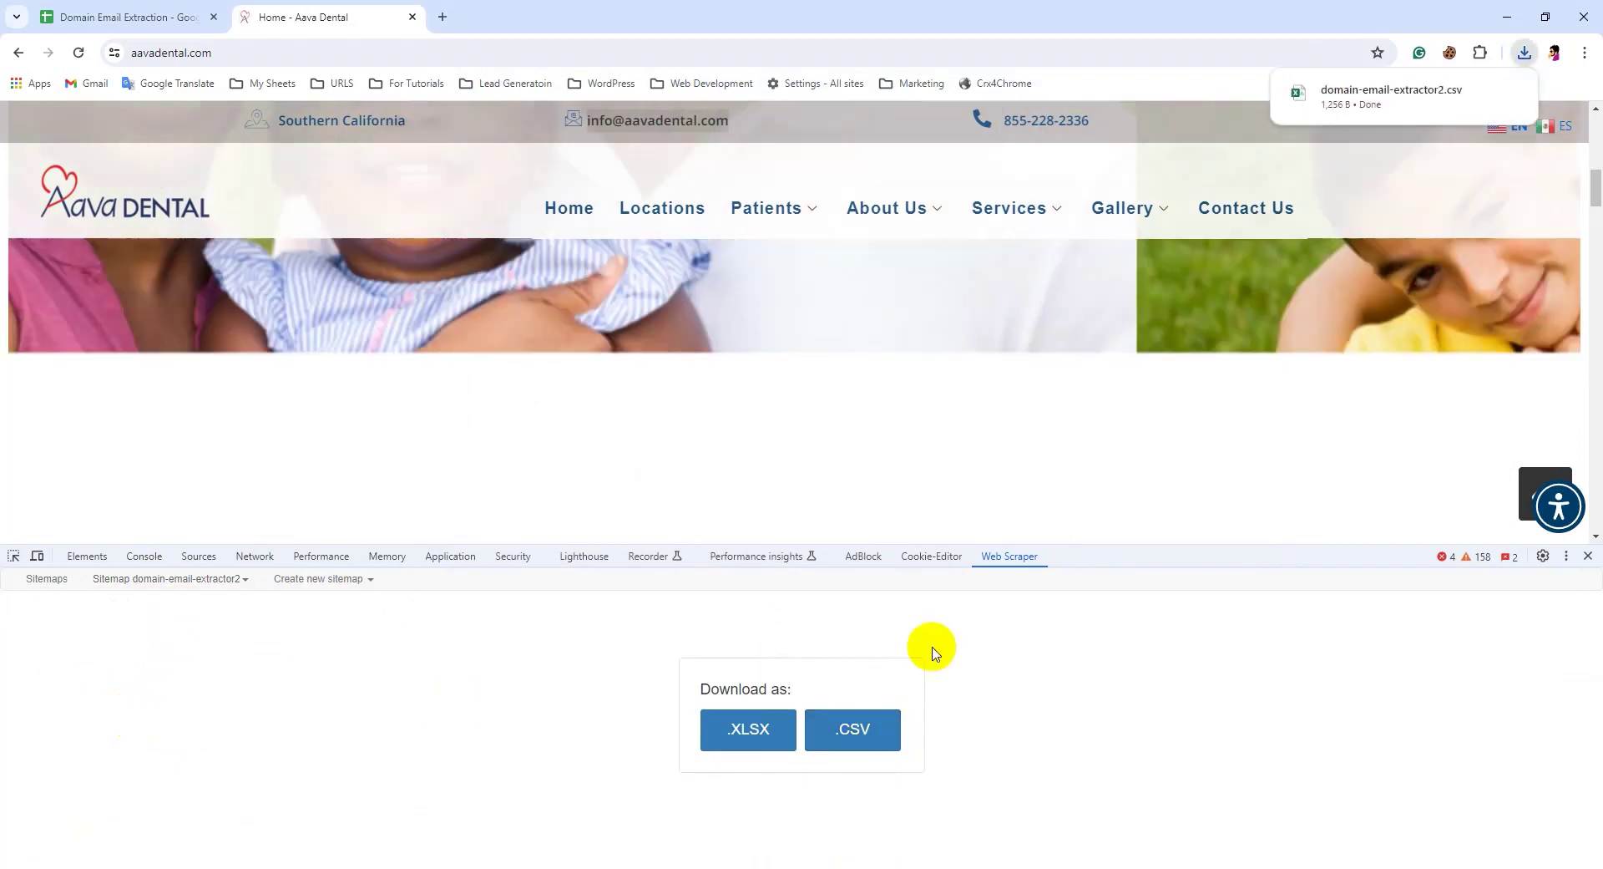
pyautogui.click(1401, 92)
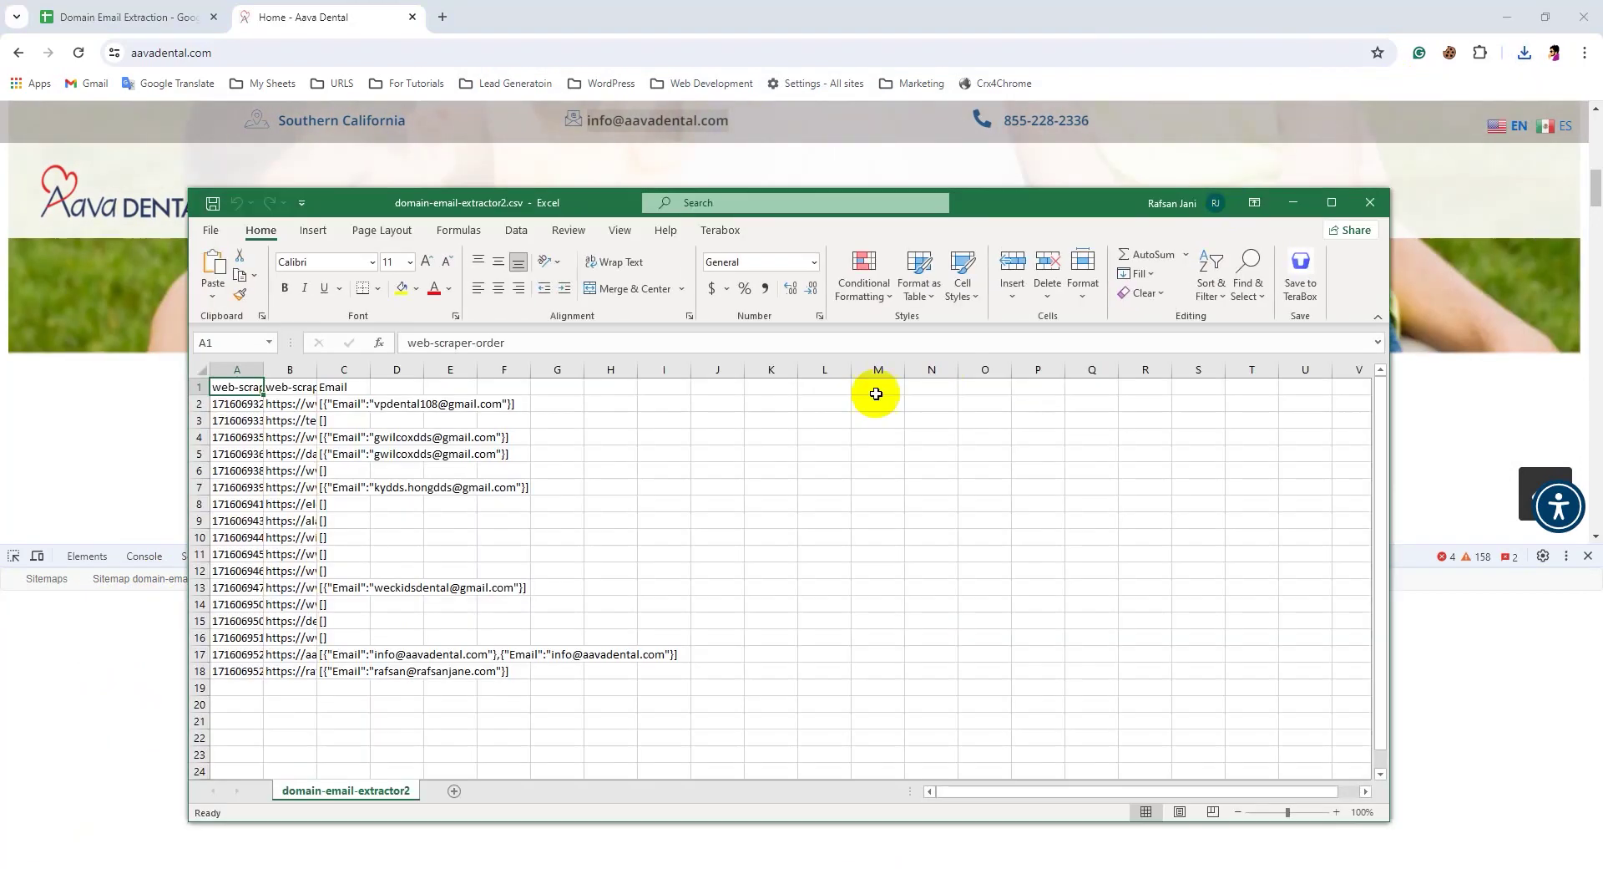
pyautogui.moveTo(254, 360); pyautogui.dragTo(401, 369)
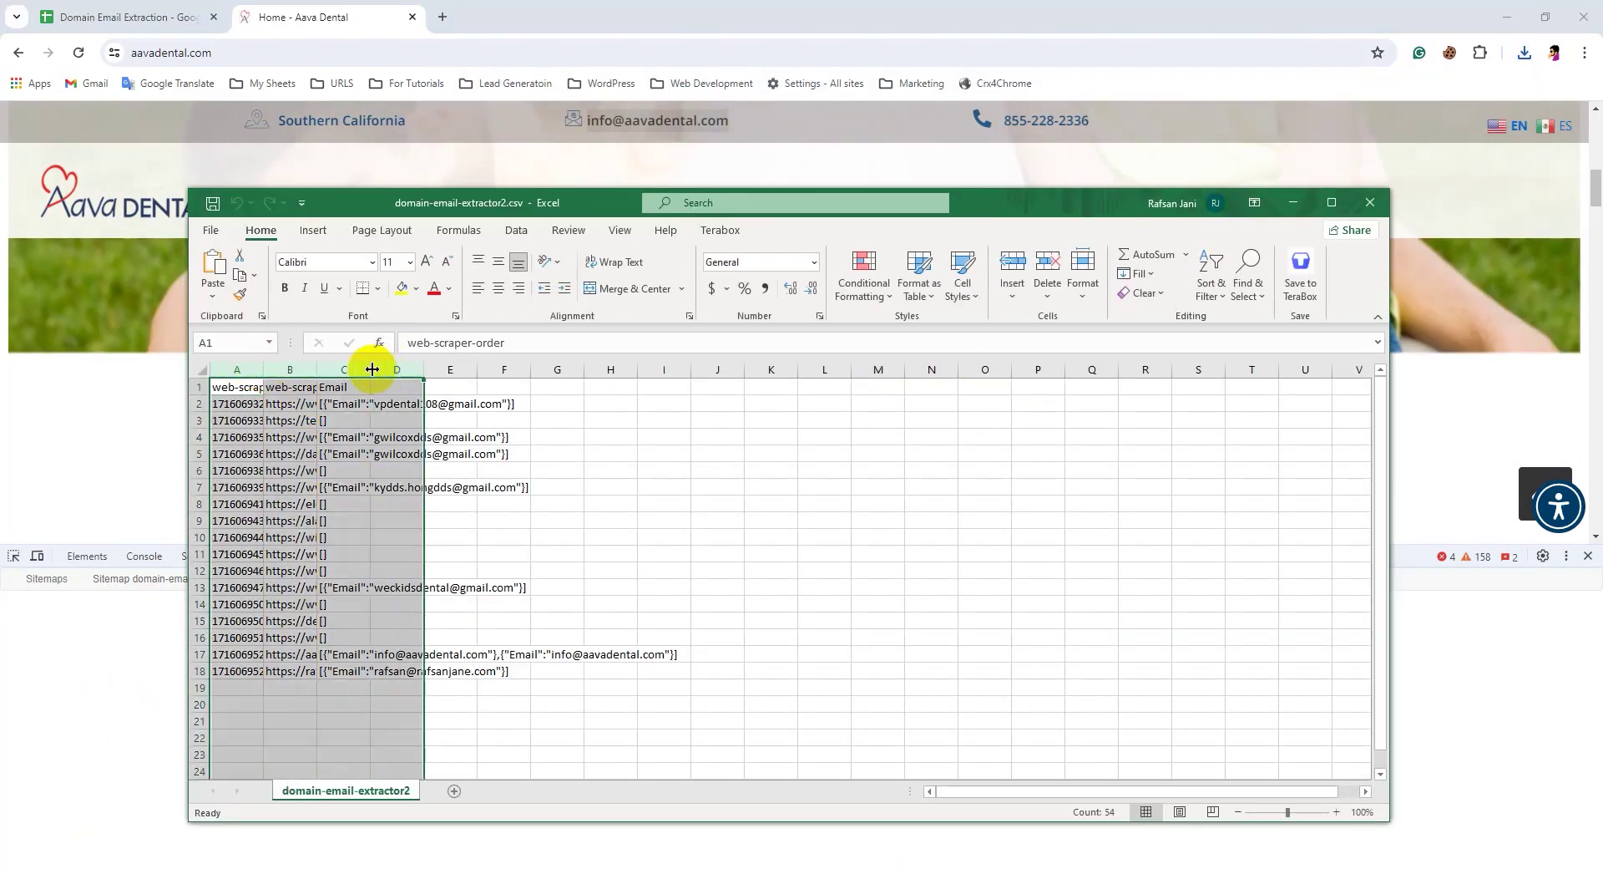
pyautogui.doubleClick(424, 368)
pyautogui.click(494, 488)
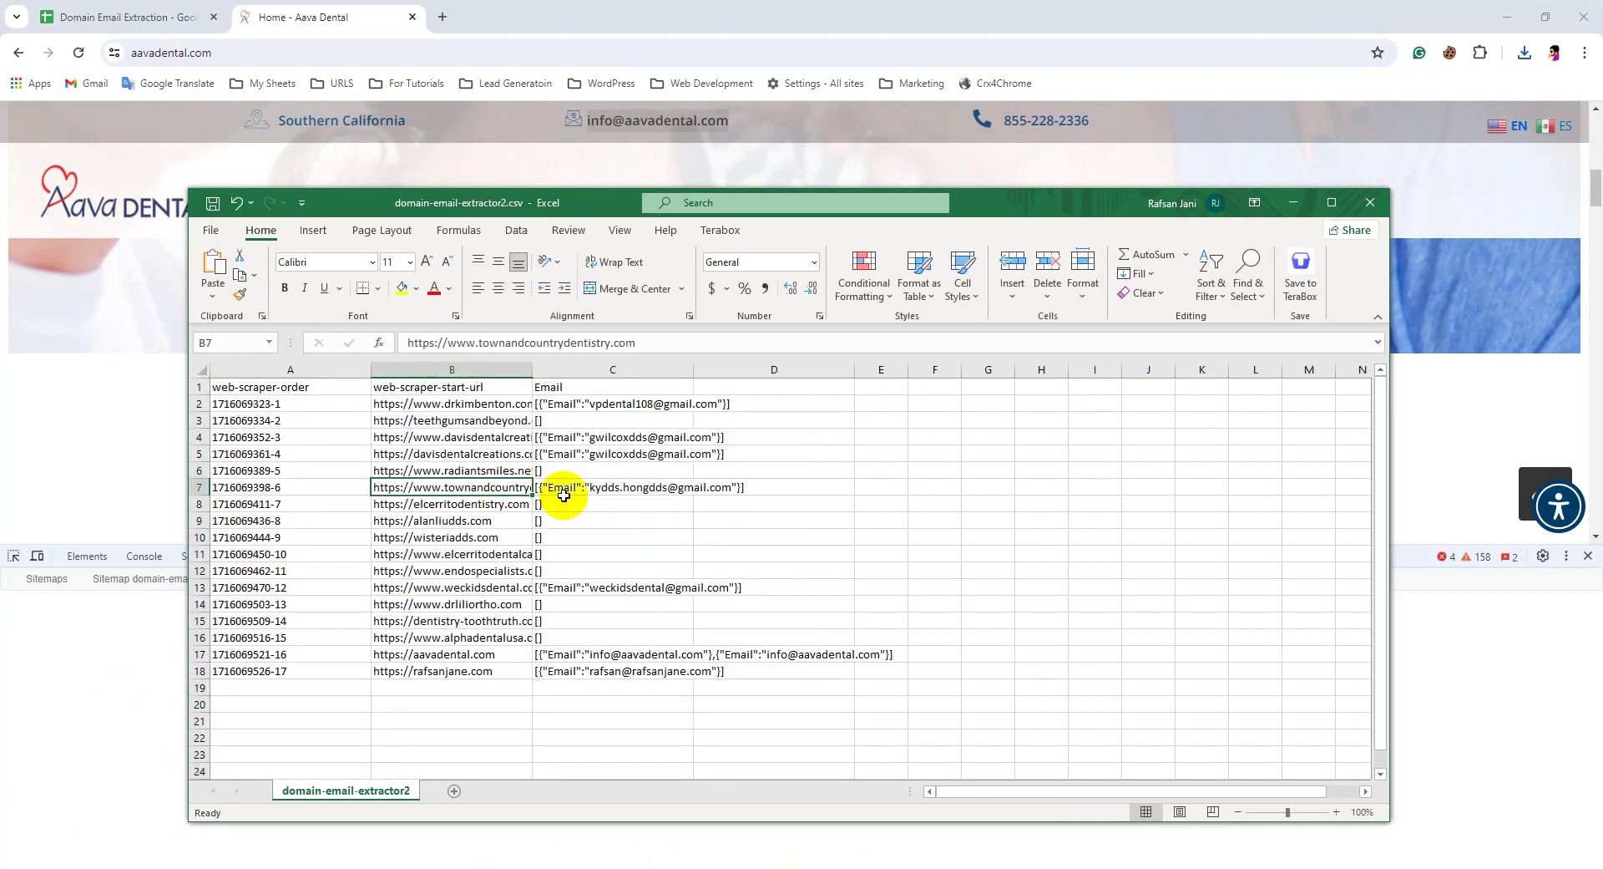
# Add a new sheet to the Domain Email Extraction spreadsheet, try pasting the CSV's start URL and Email cells there and undo the paste
pyautogui.moveTo(464, 403); pyautogui.dragTo(644, 673)
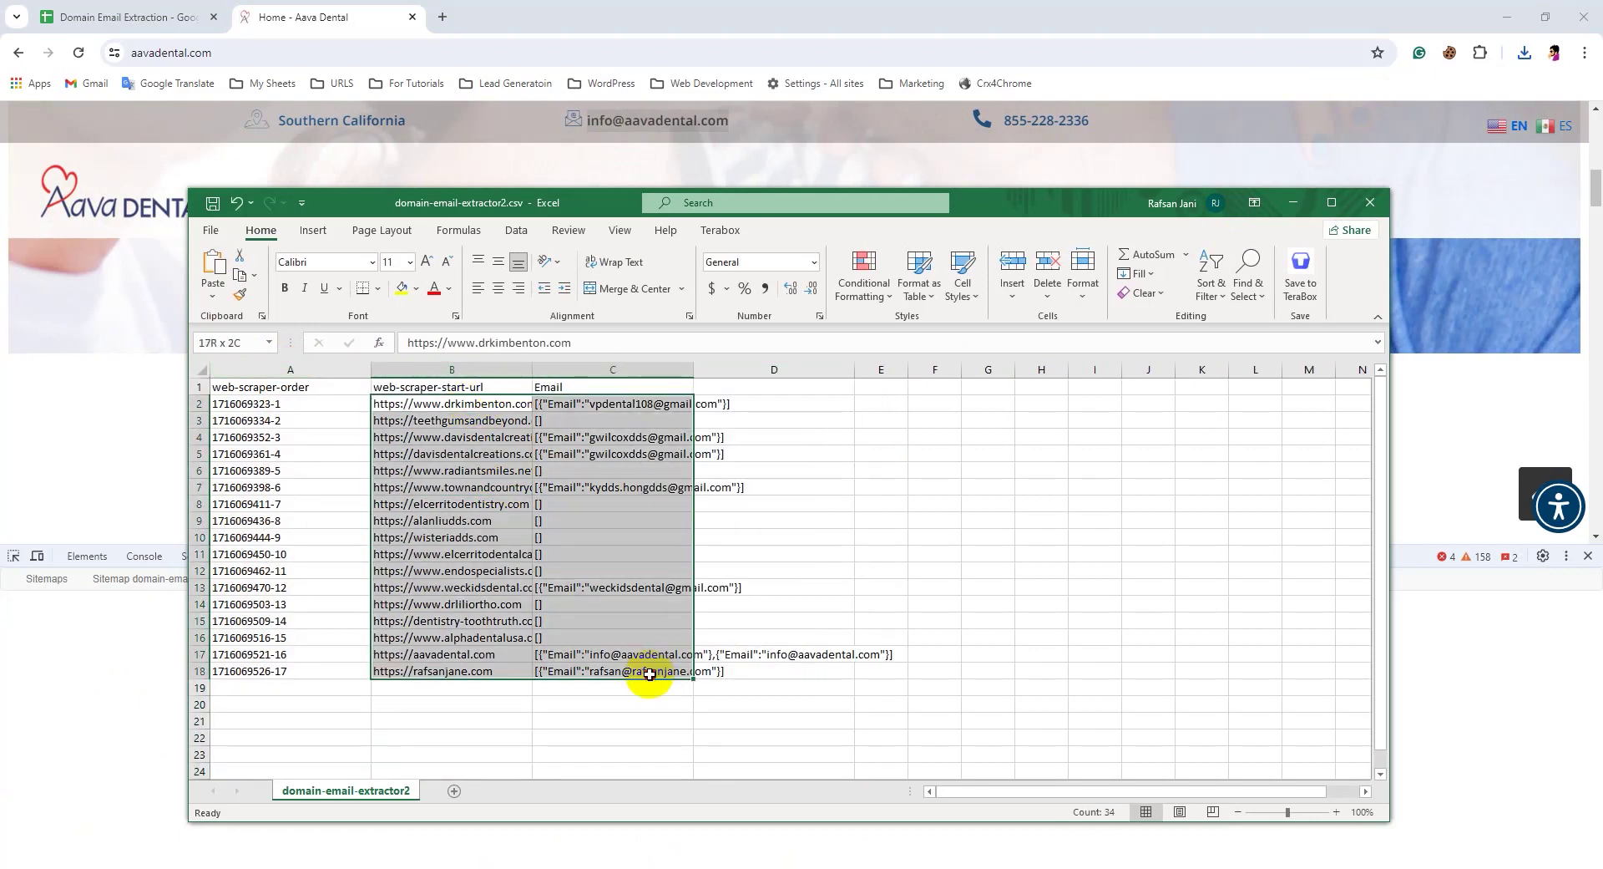
pyautogui.hotkey('ctrl', 'c')
pyautogui.click(159, 15)
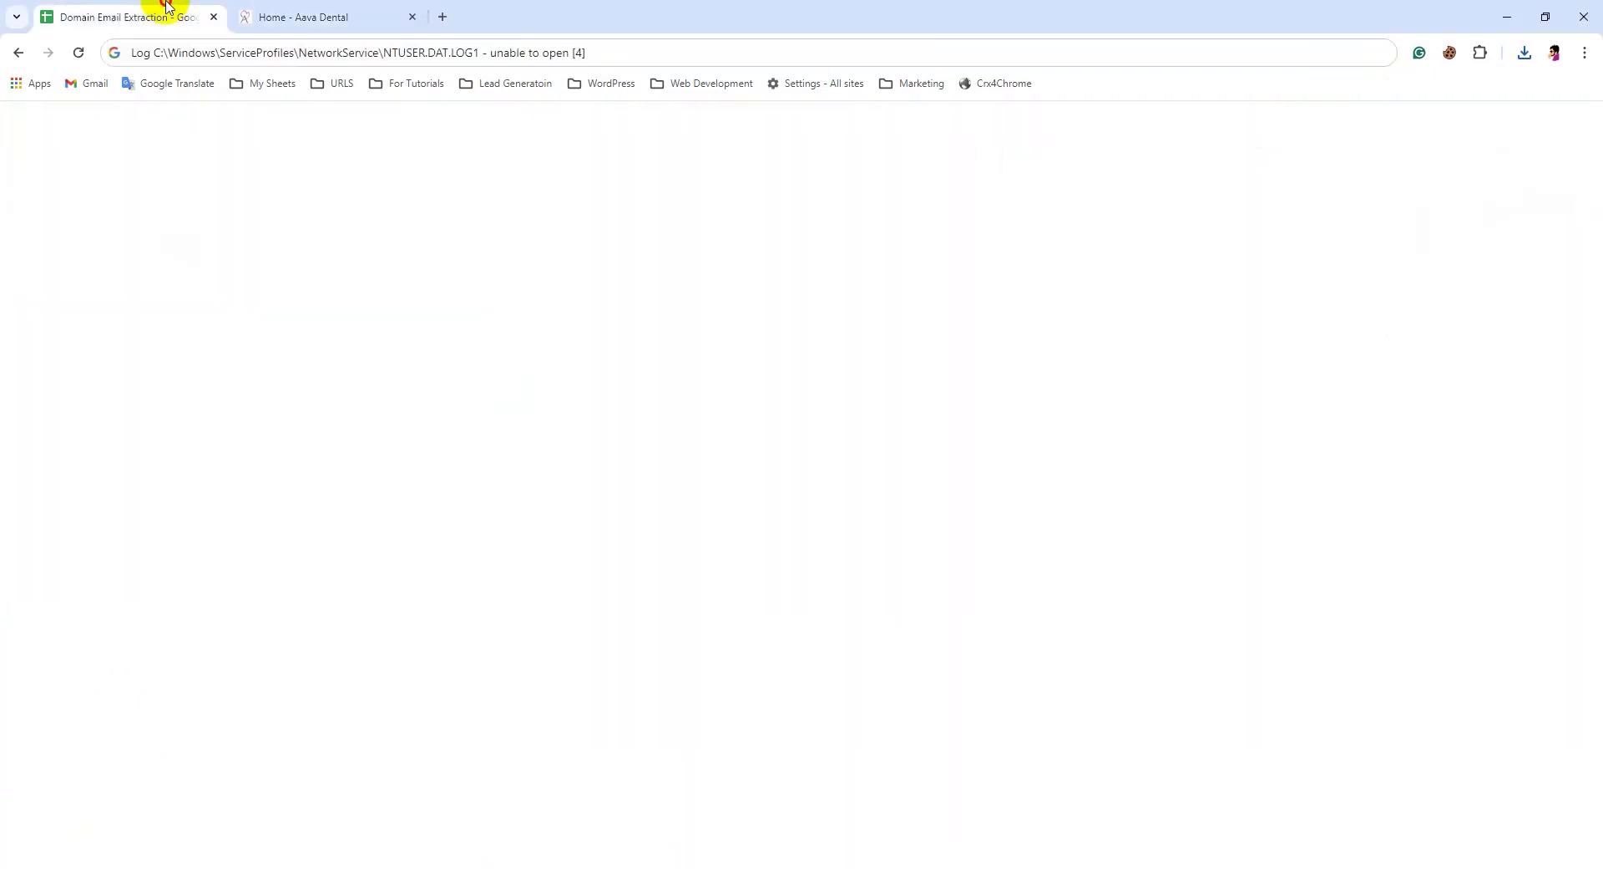
pyautogui.click(201, 853)
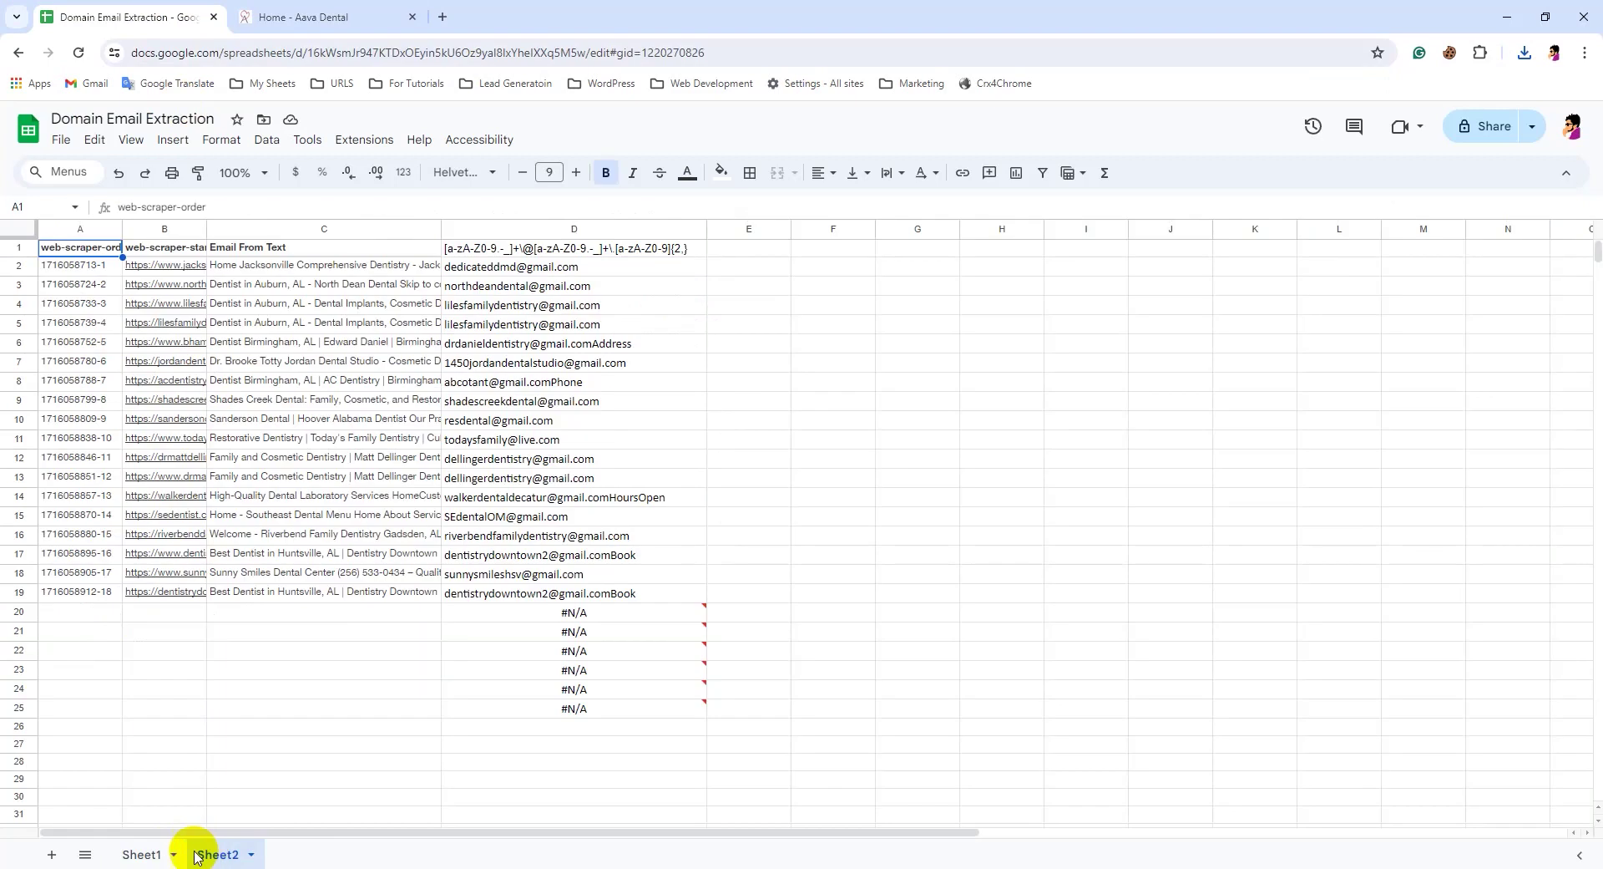
pyautogui.click(50, 853)
pyautogui.hotkey('ctrl', 'v')
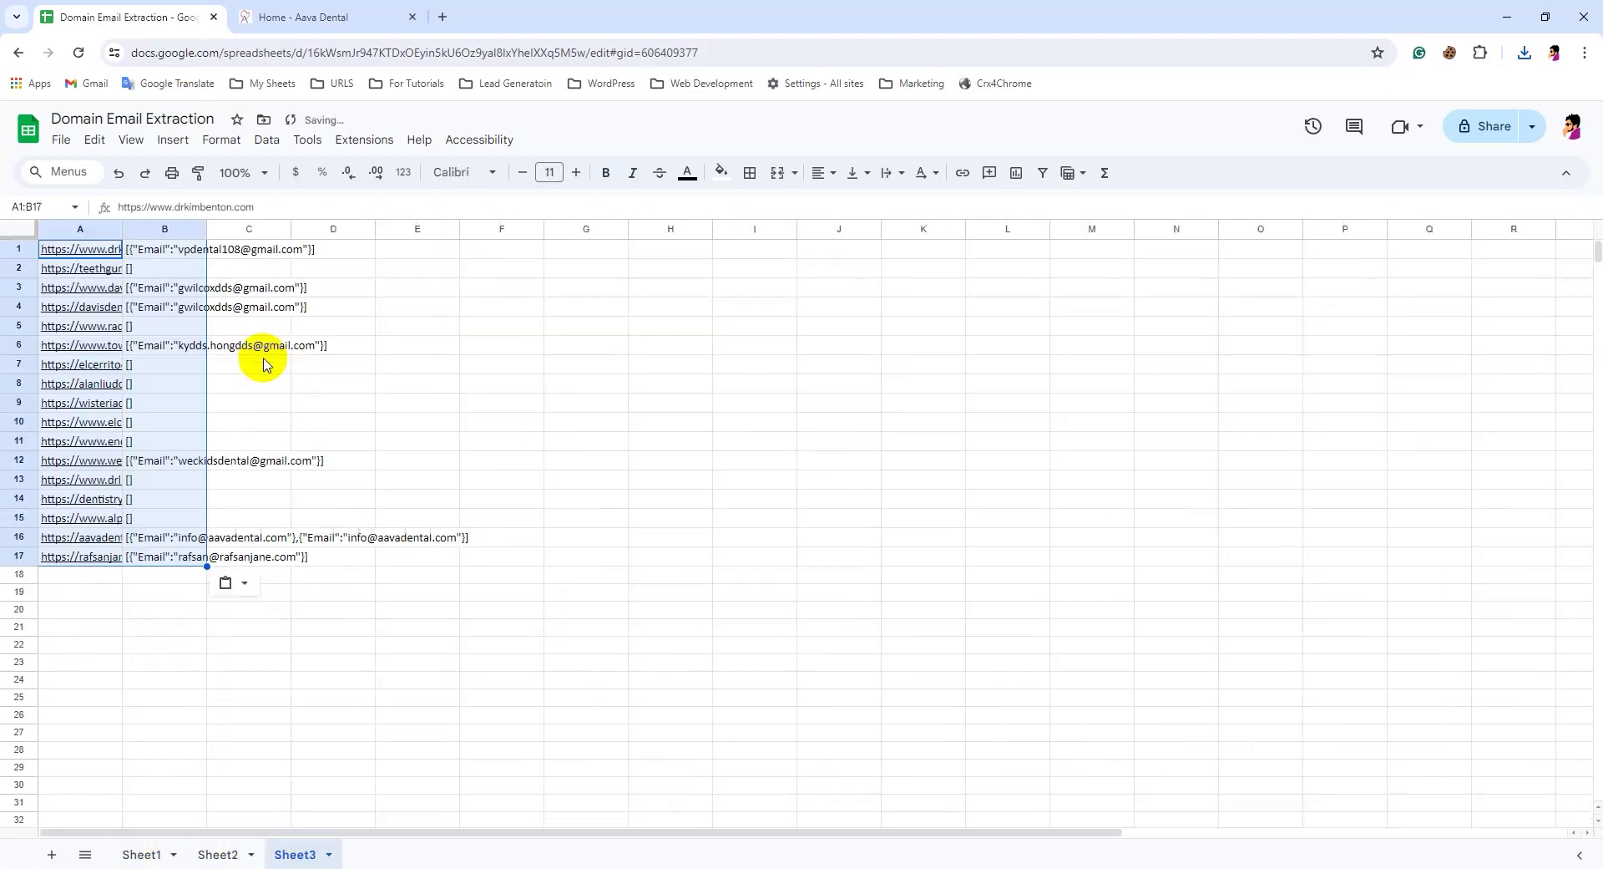
pyautogui.hotkey('ctrl', 'z')
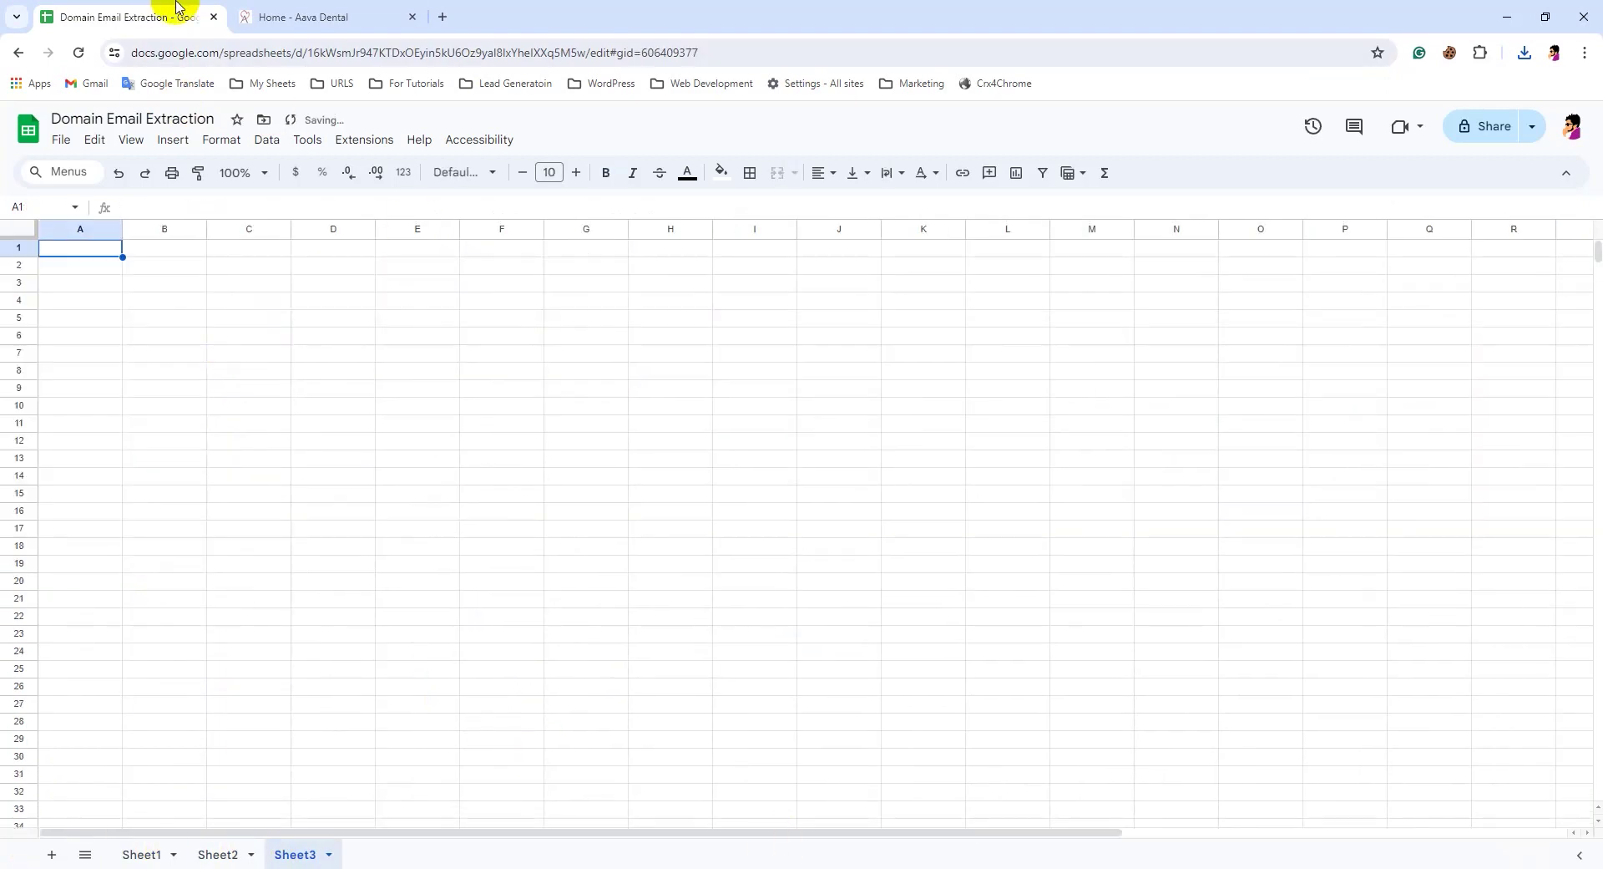
# Copy the full scraped data table, including headers, from Web Scraper's data view and paste it into Sheet3 from cell A1
pyautogui.click(288, 16)
pyautogui.click(132, 578)
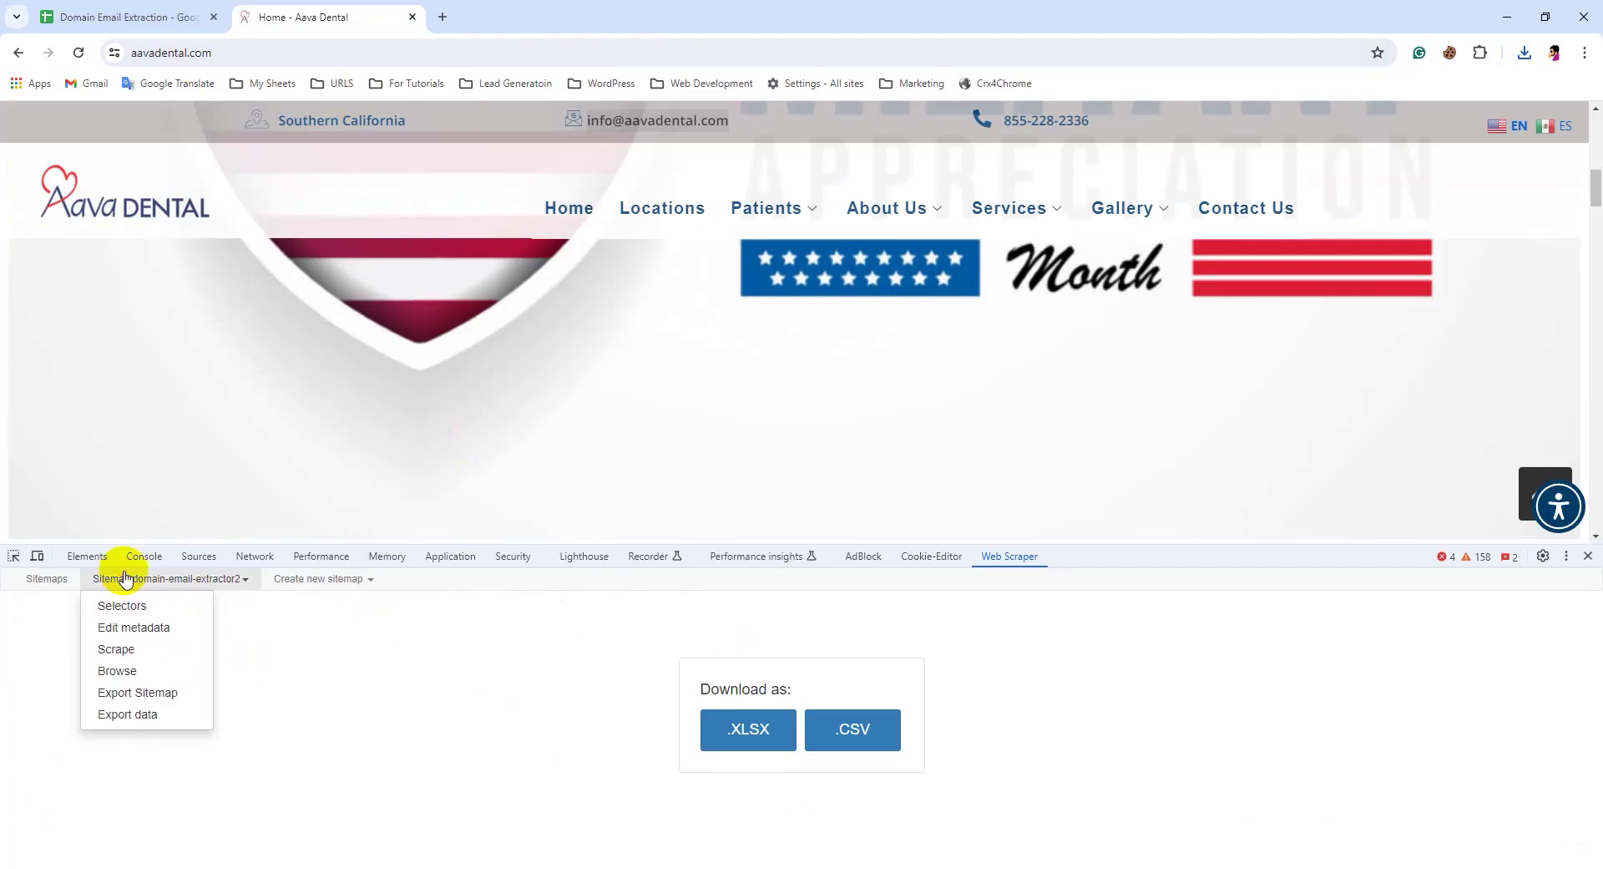
pyautogui.click(117, 669)
pyautogui.moveTo(16, 650); pyautogui.dragTo(967, 754)
pyautogui.keyDown('shift'); pyautogui.click(959, 746); pyautogui.keyUp('shift')
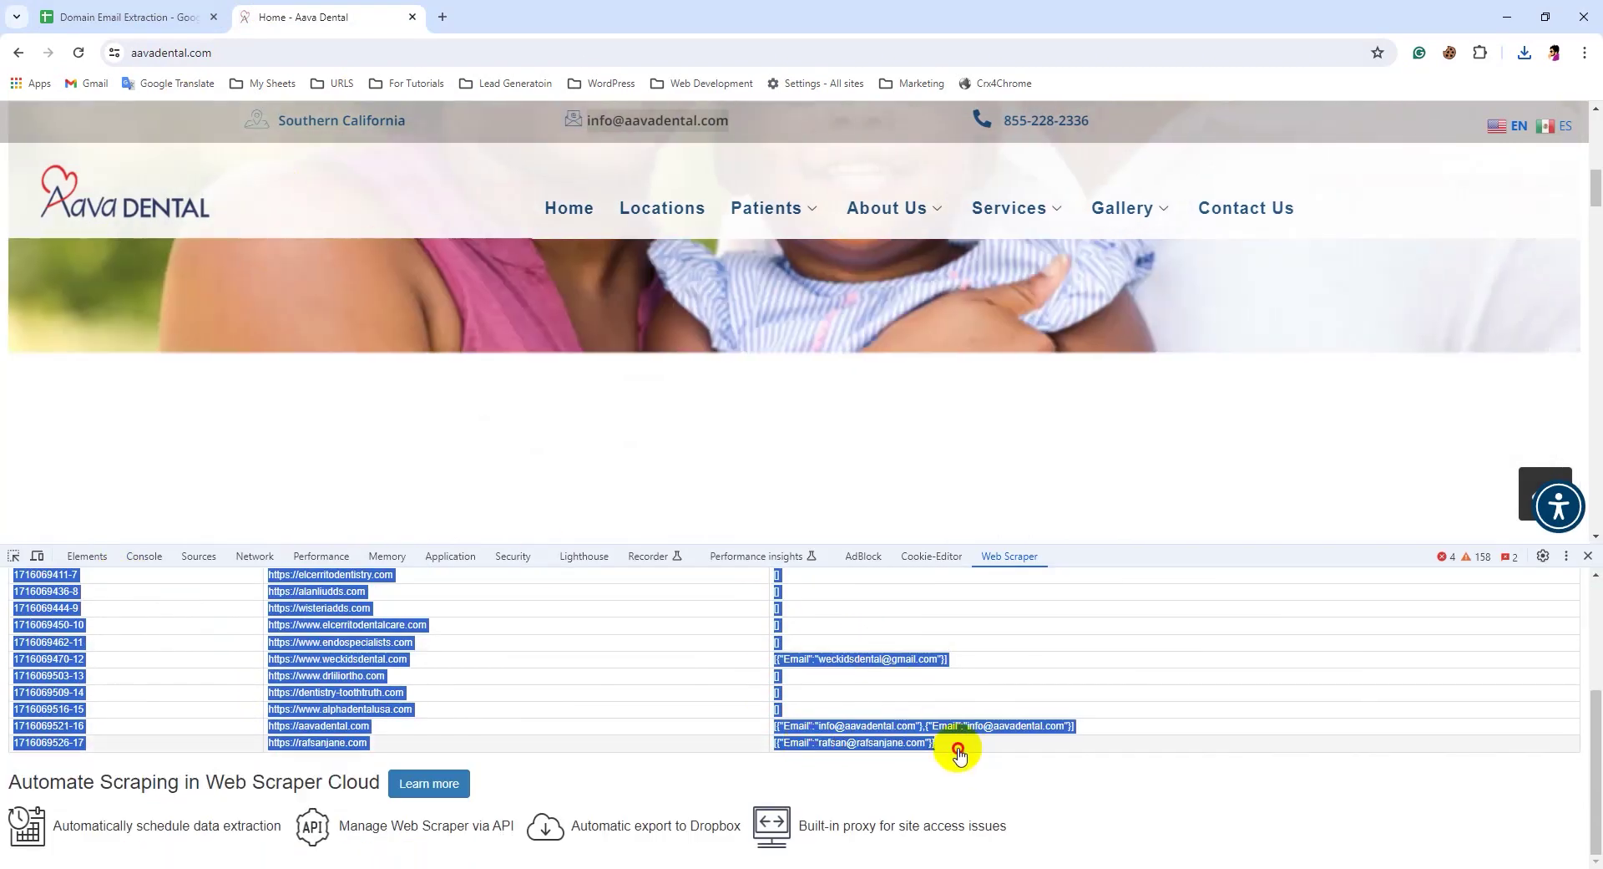
pyautogui.click(134, 17)
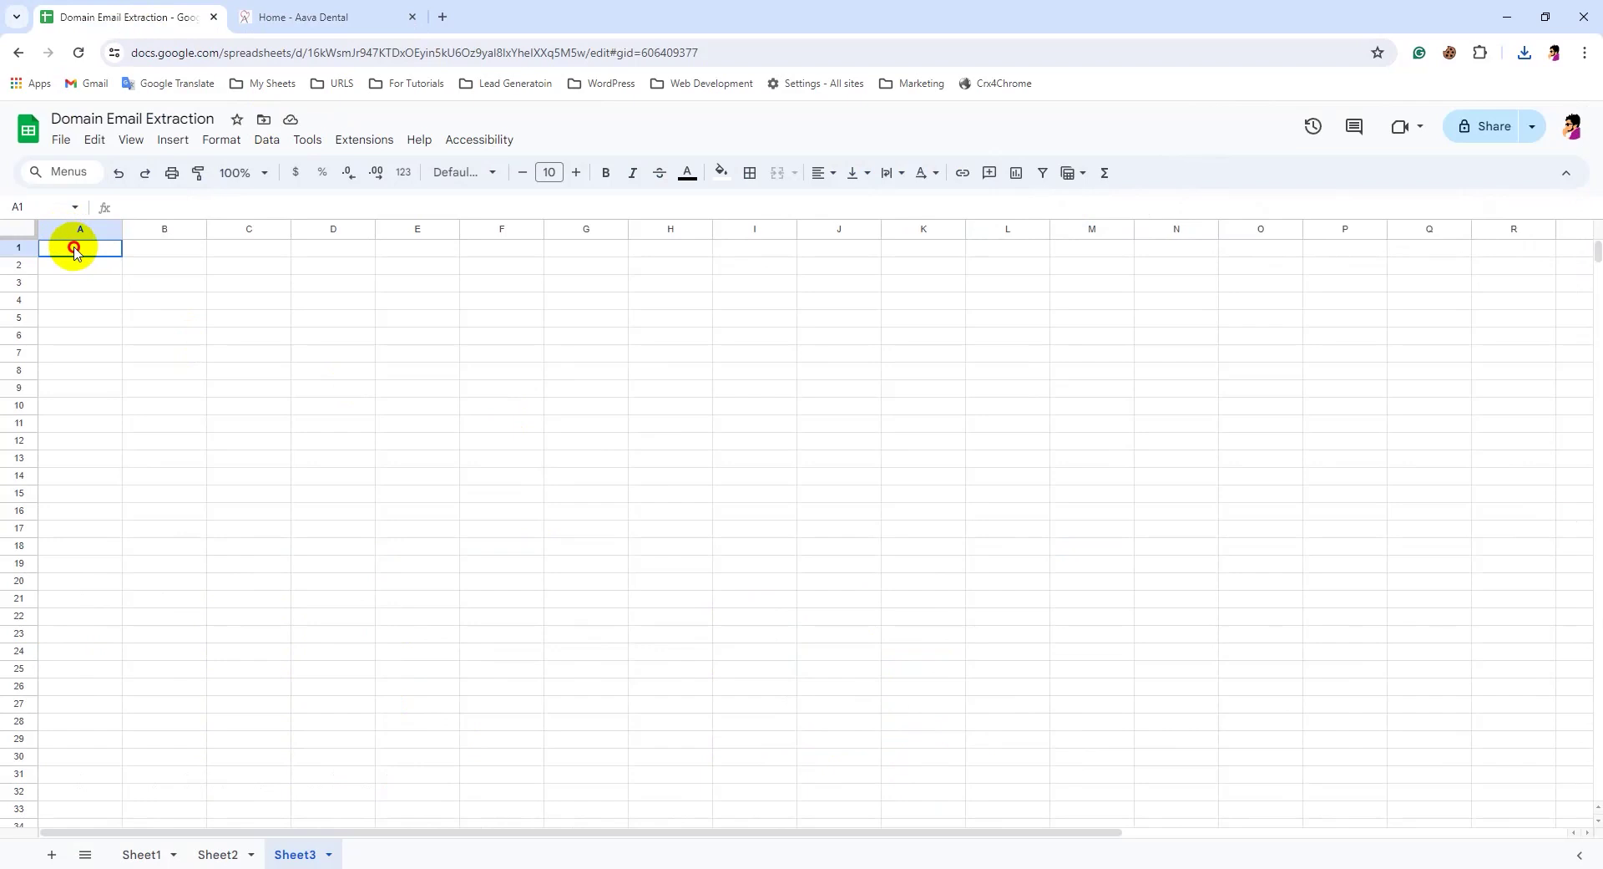
pyautogui.rightClick(74, 251)
pyautogui.moveTo(208, 347)
pyautogui.click(402, 350)
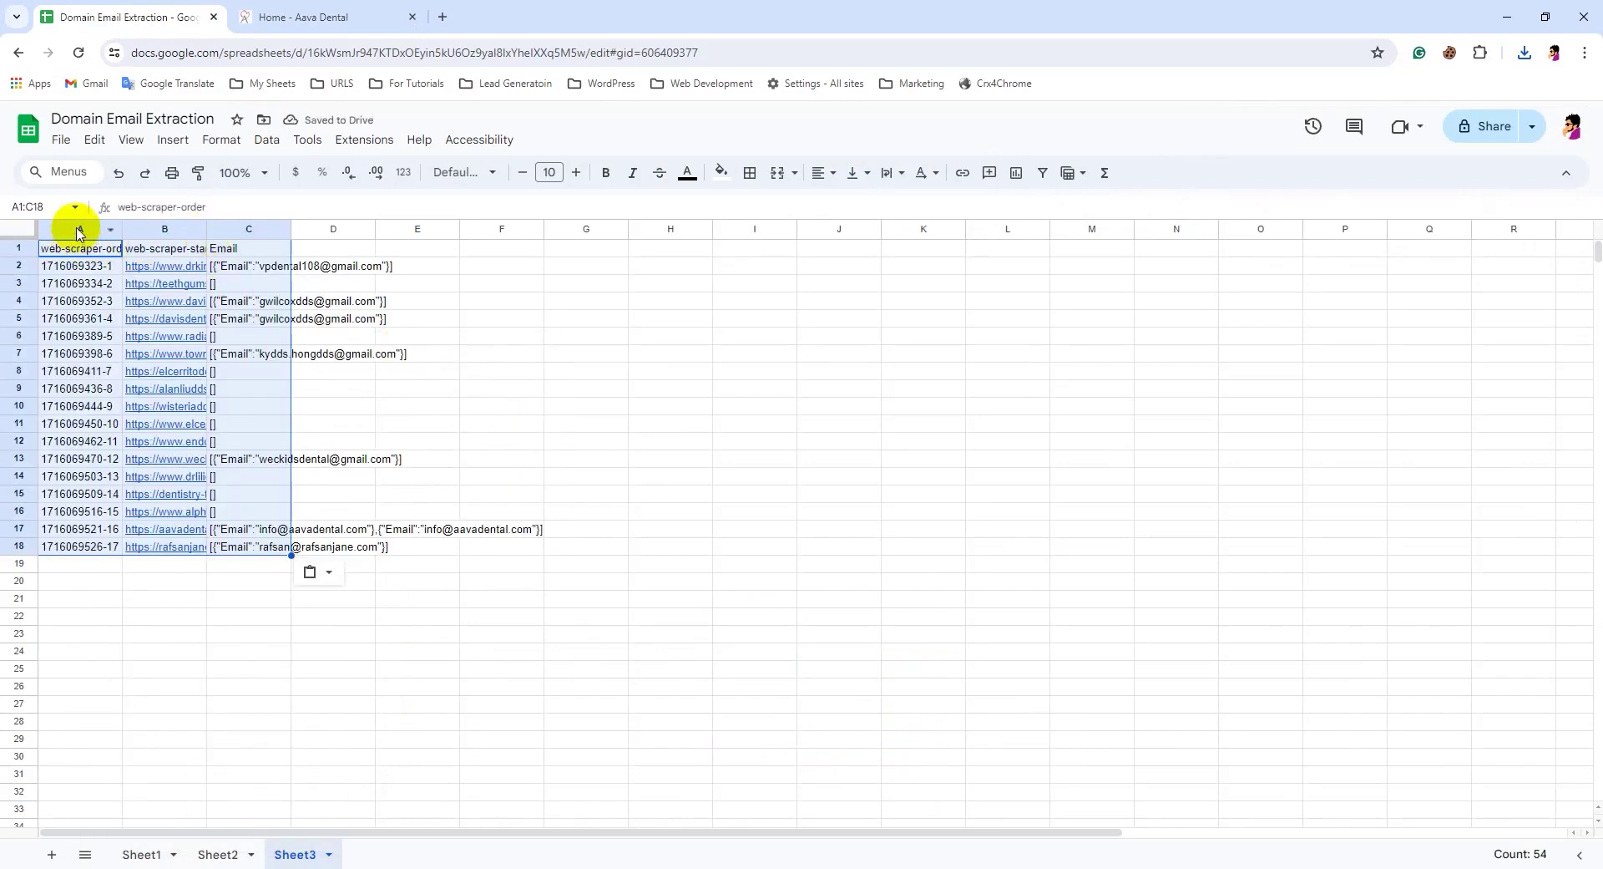
# Widen columns A to C of Sheet3 and use Find and replace to remove every [{"Email":" from column C
pyautogui.moveTo(80, 233); pyautogui.dragTo(485, 234)
pyautogui.click(648, 579)
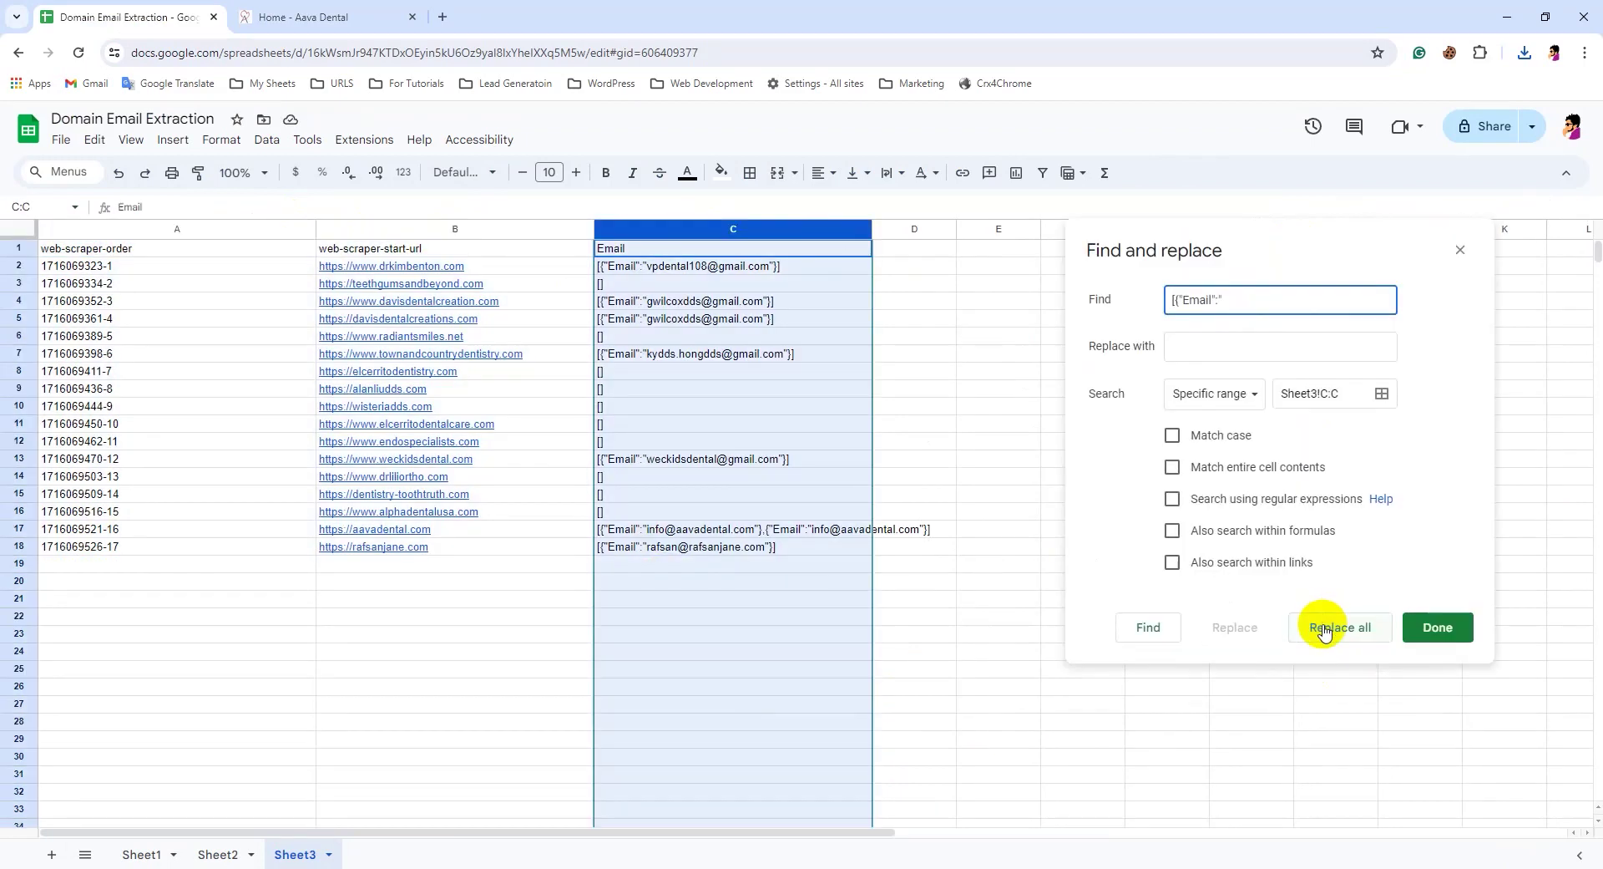
pyautogui.click(1324, 632)
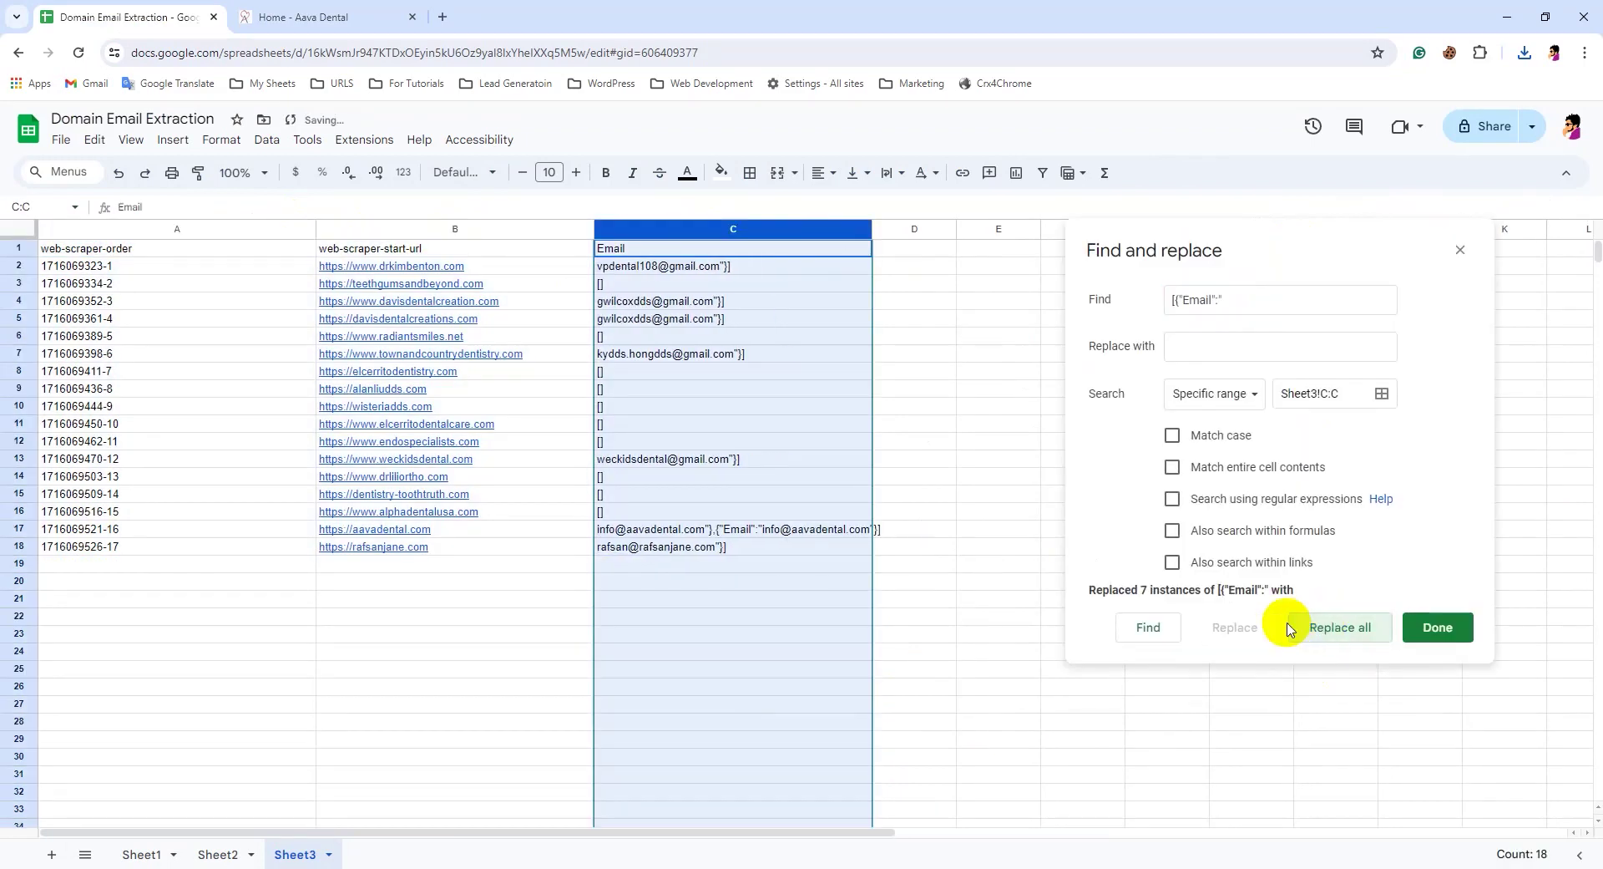
# Remove every trailing "}] from the Email column by replacing all occurrences with nothing
pyautogui.click(711, 265)
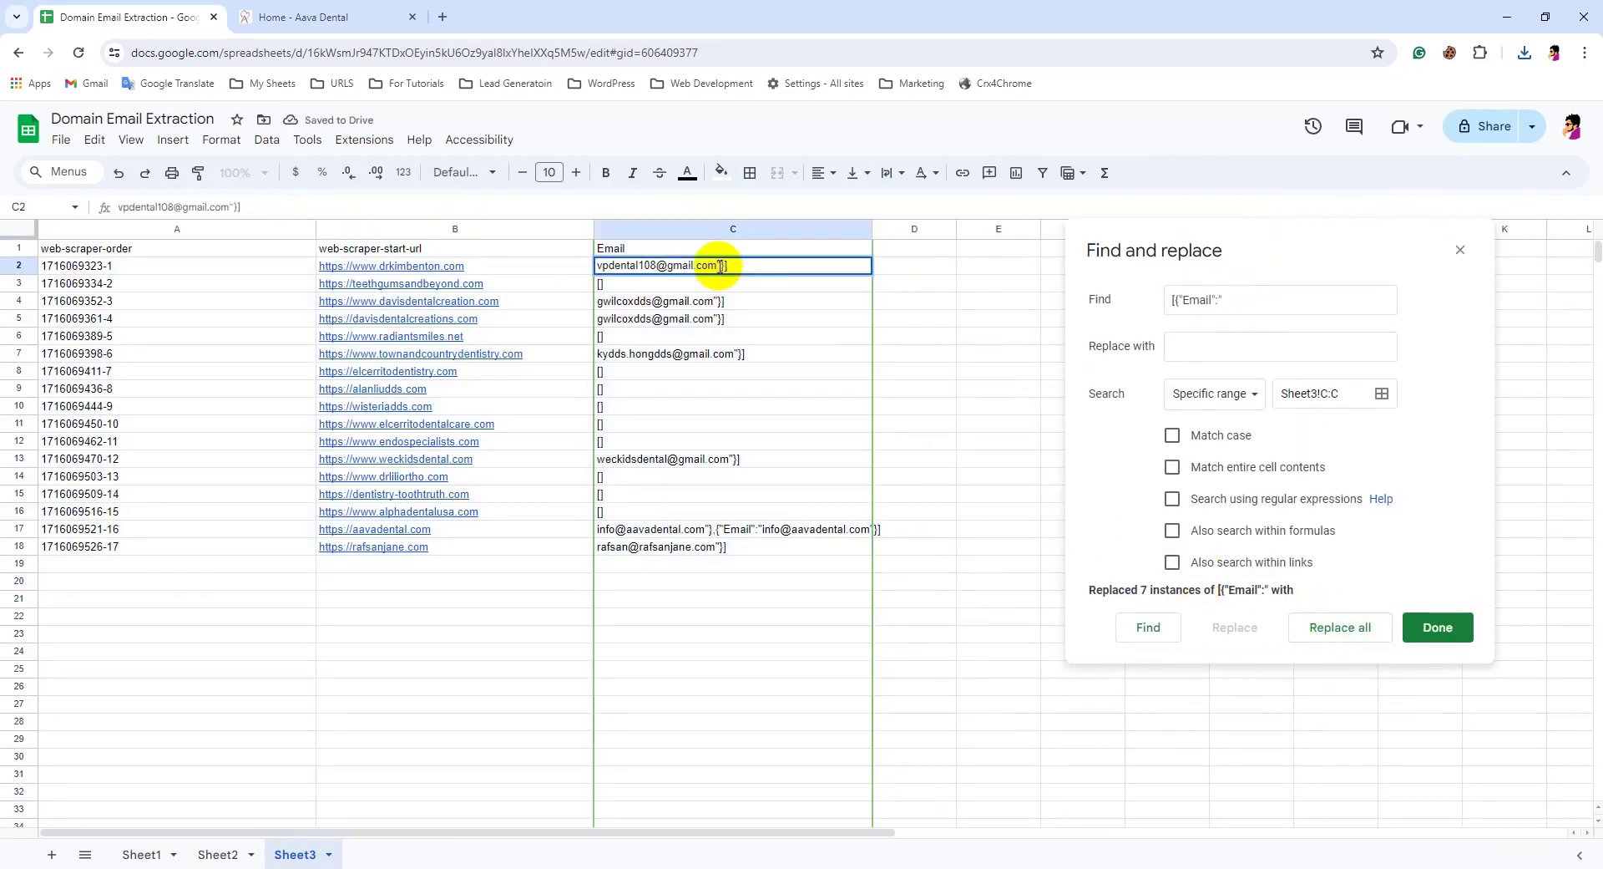
pyautogui.tripleClick(1314, 302)
pyautogui.write('"}]')
pyautogui.click(977, 354)
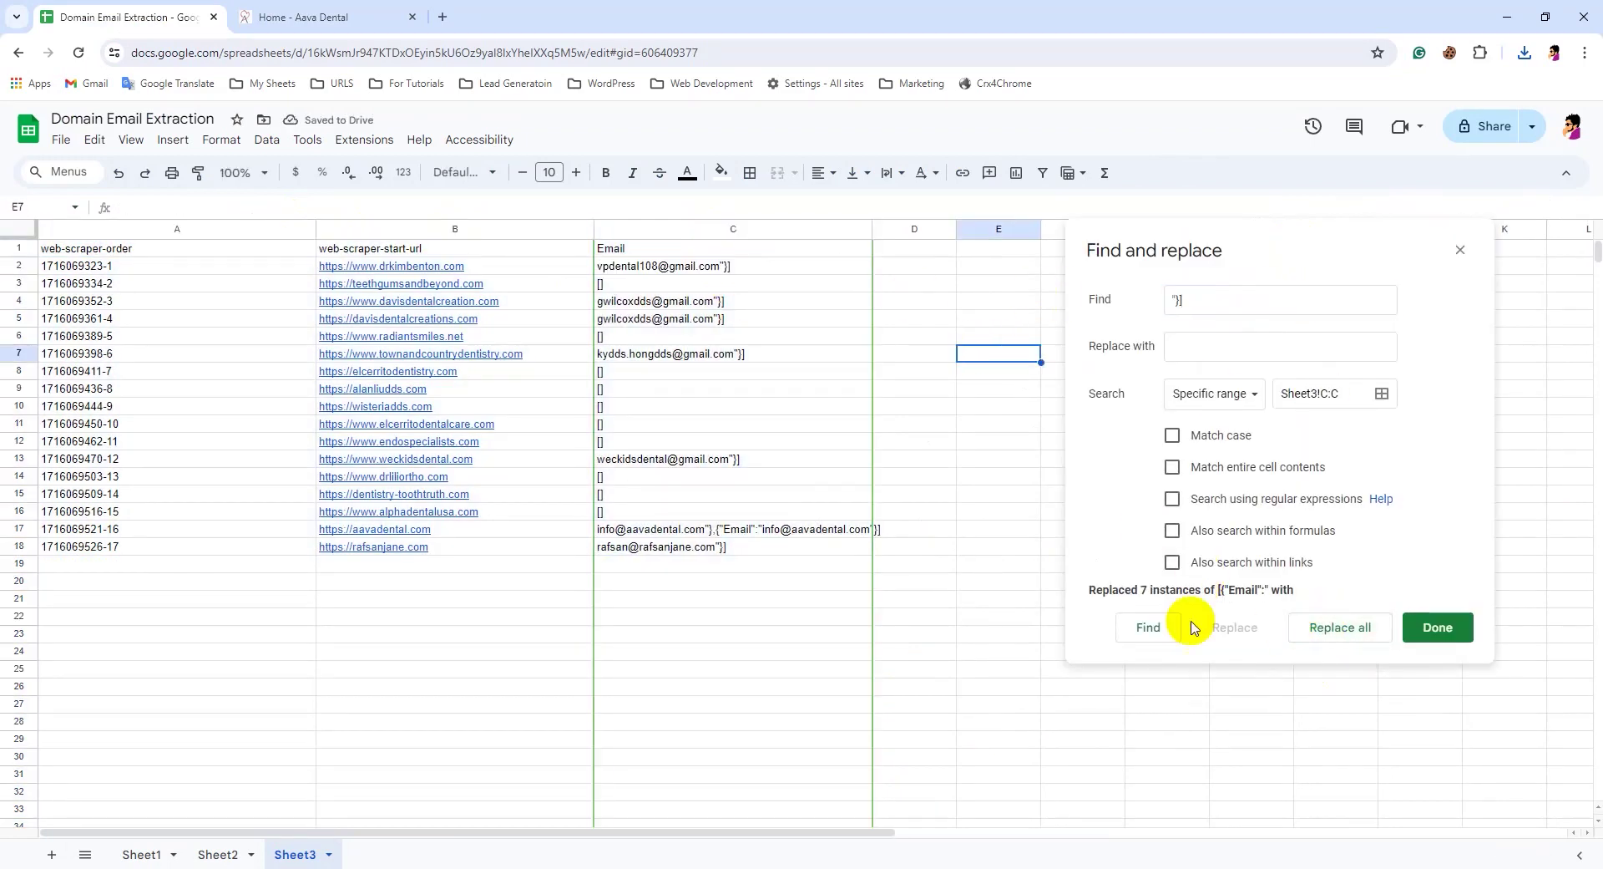
pyautogui.click(1333, 633)
# Replace all [] placeholders in the Email column with nothing
pyautogui.click(611, 285)
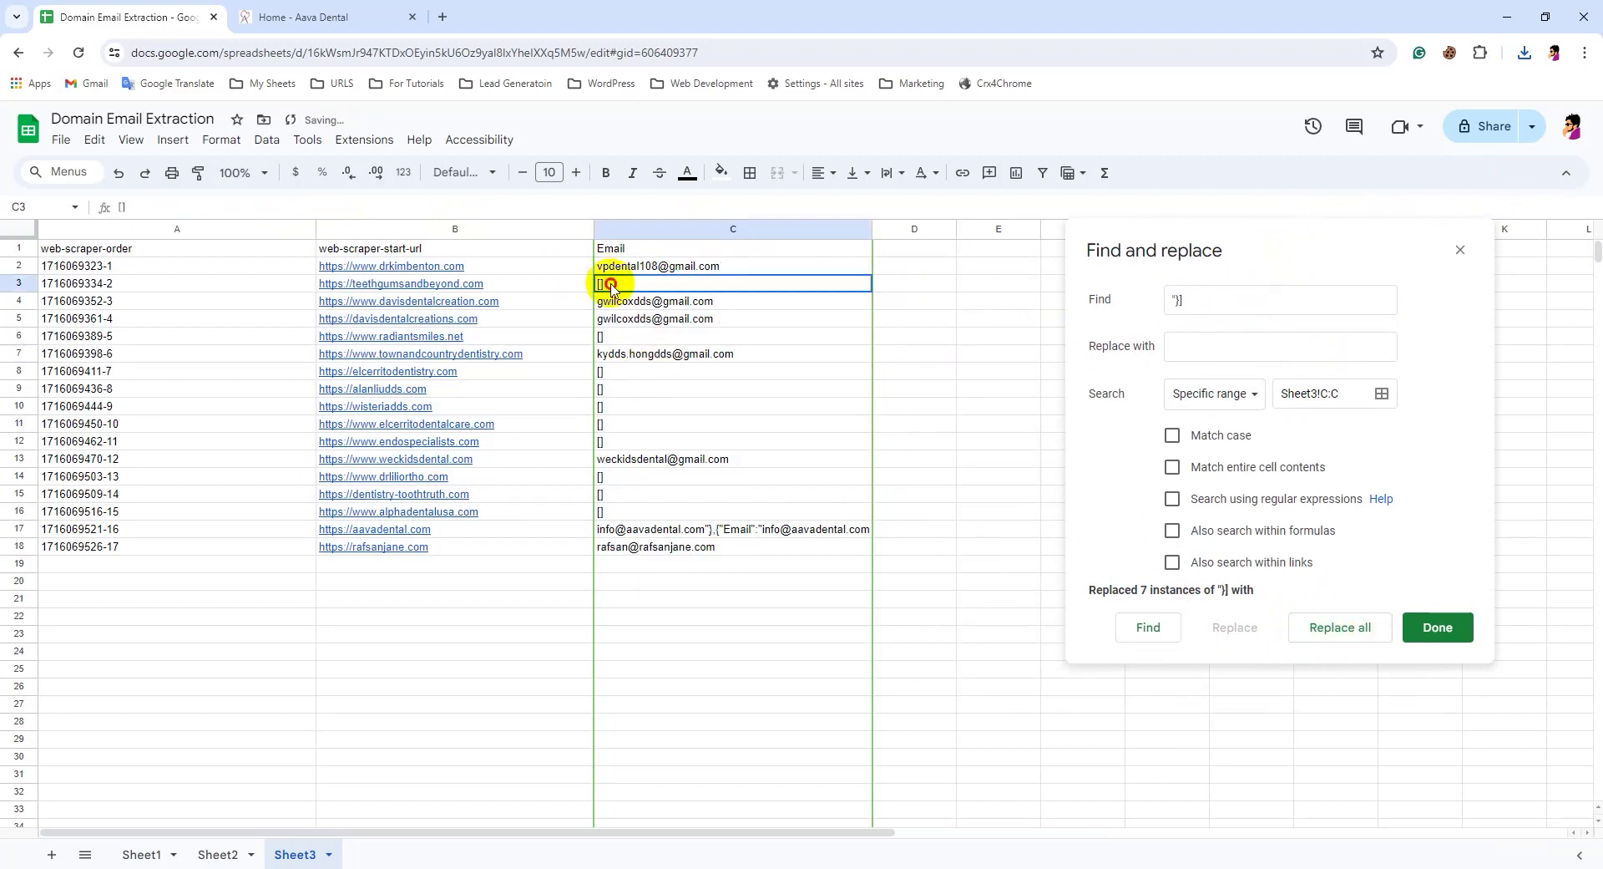
pyautogui.tripleClick(1261, 300)
pyautogui.write('[]')
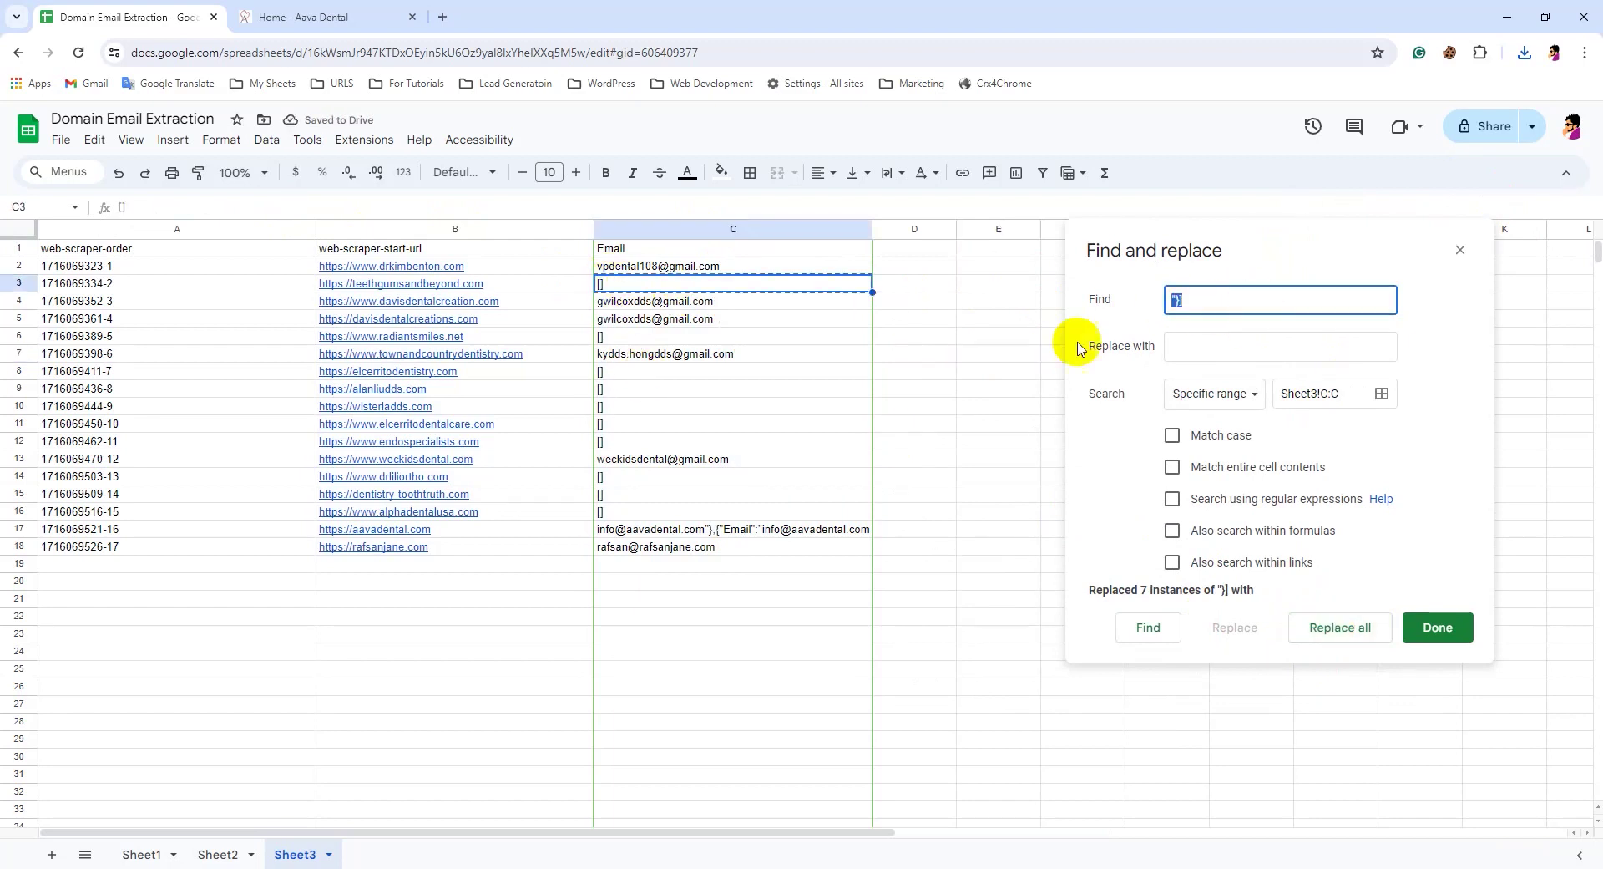
pyautogui.click(1336, 626)
# Delete the duplicate e-mail and leftover markup from cell C17, leaving one address, and close Find and replace
pyautogui.doubleClick(730, 535)
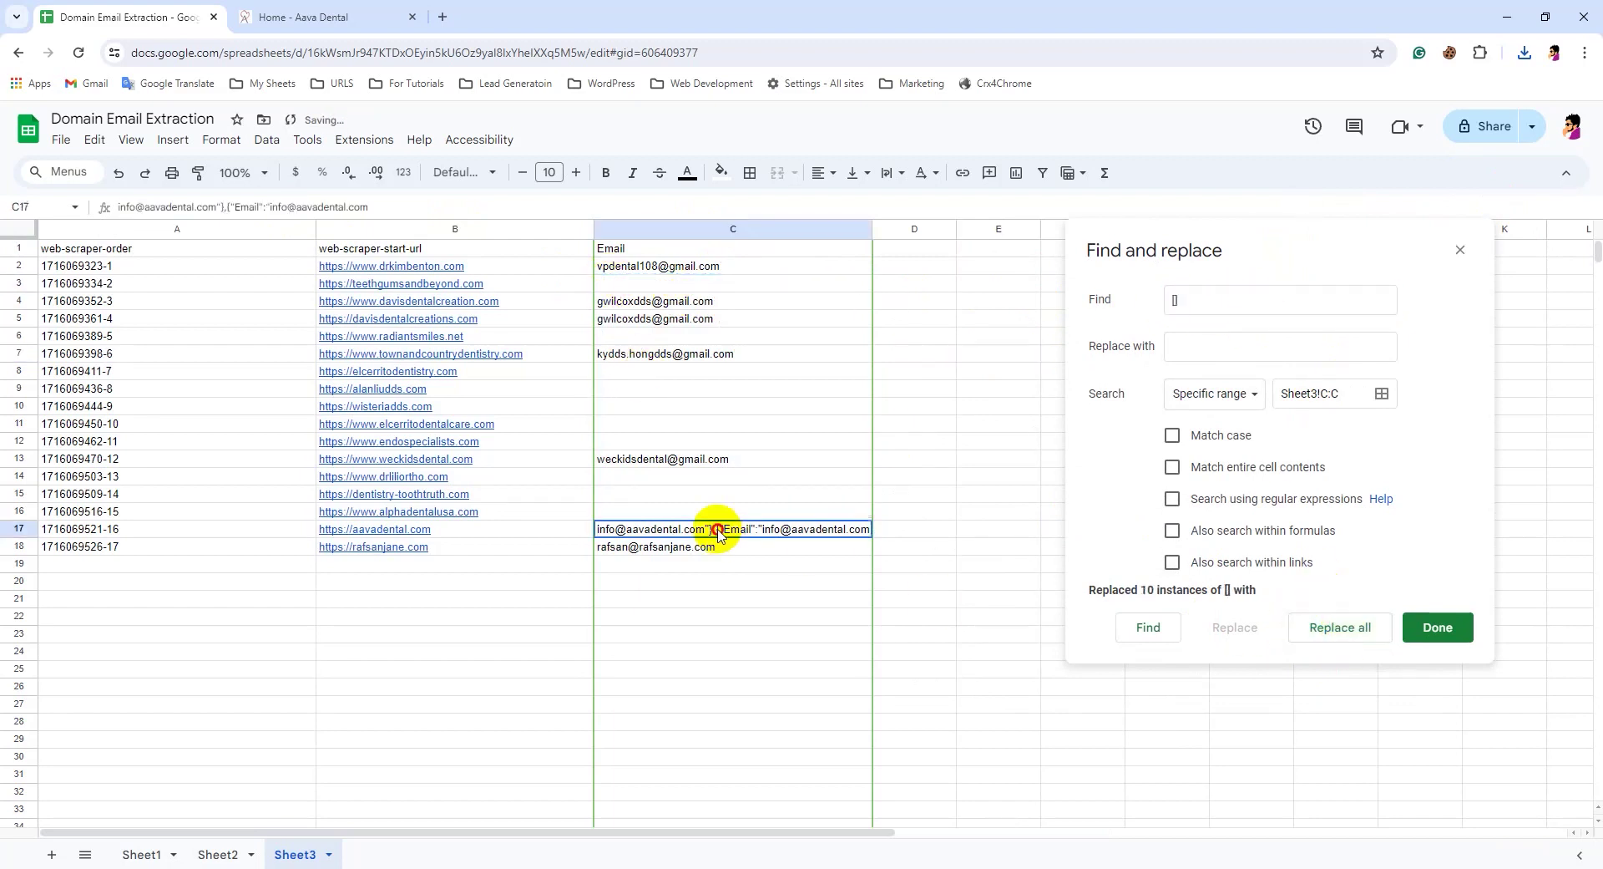
pyautogui.moveTo(706, 529); pyautogui.dragTo(933, 543)
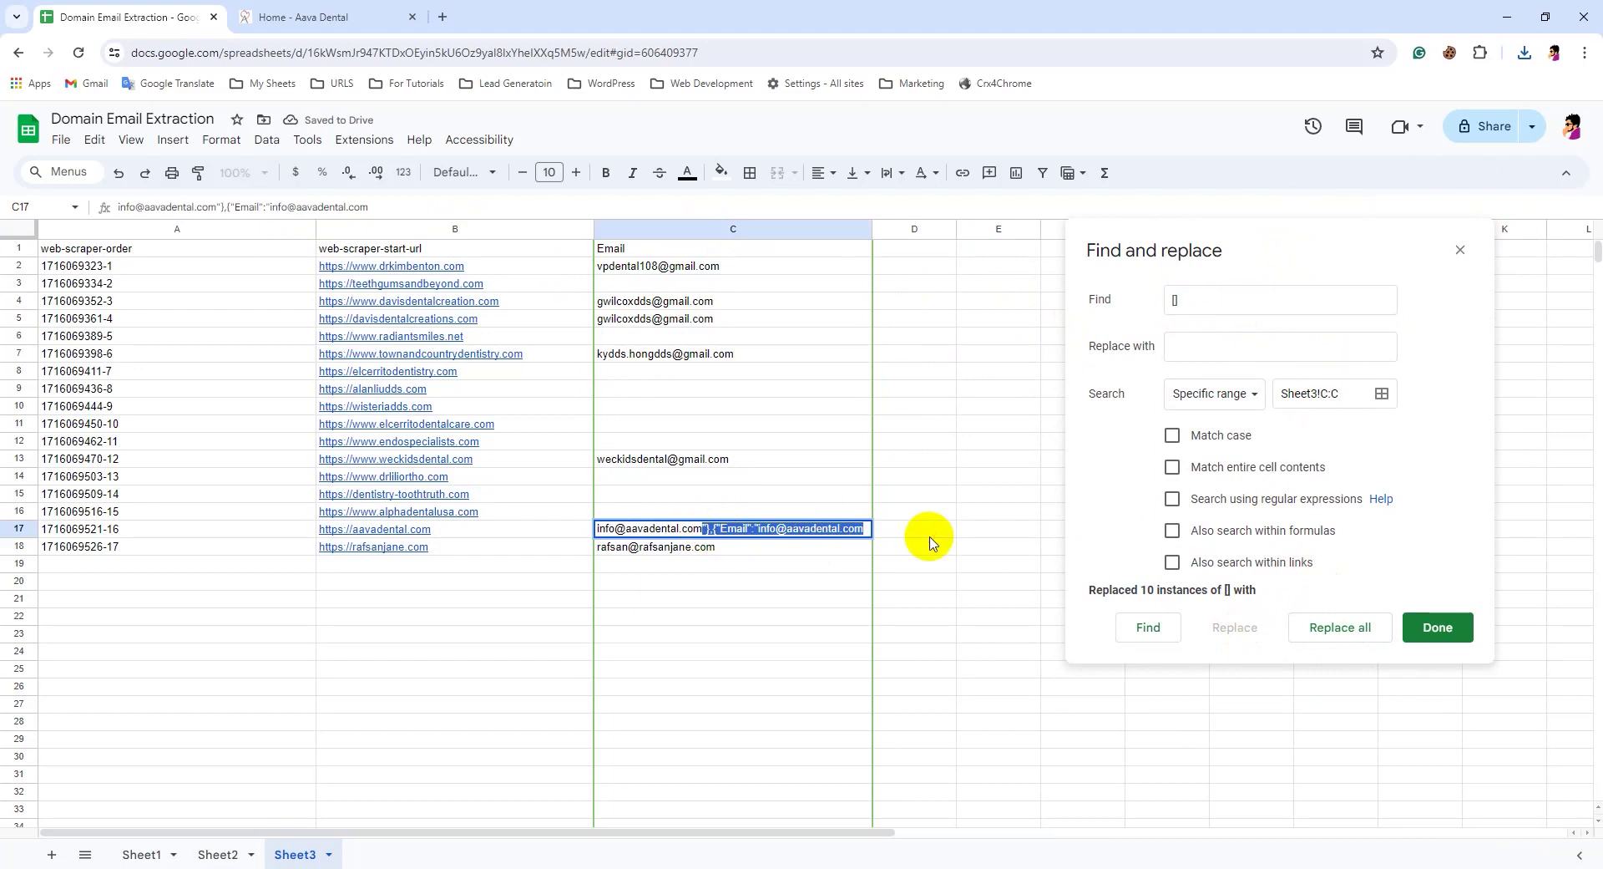
pyautogui.press('BackSpace')
pyautogui.click(809, 422)
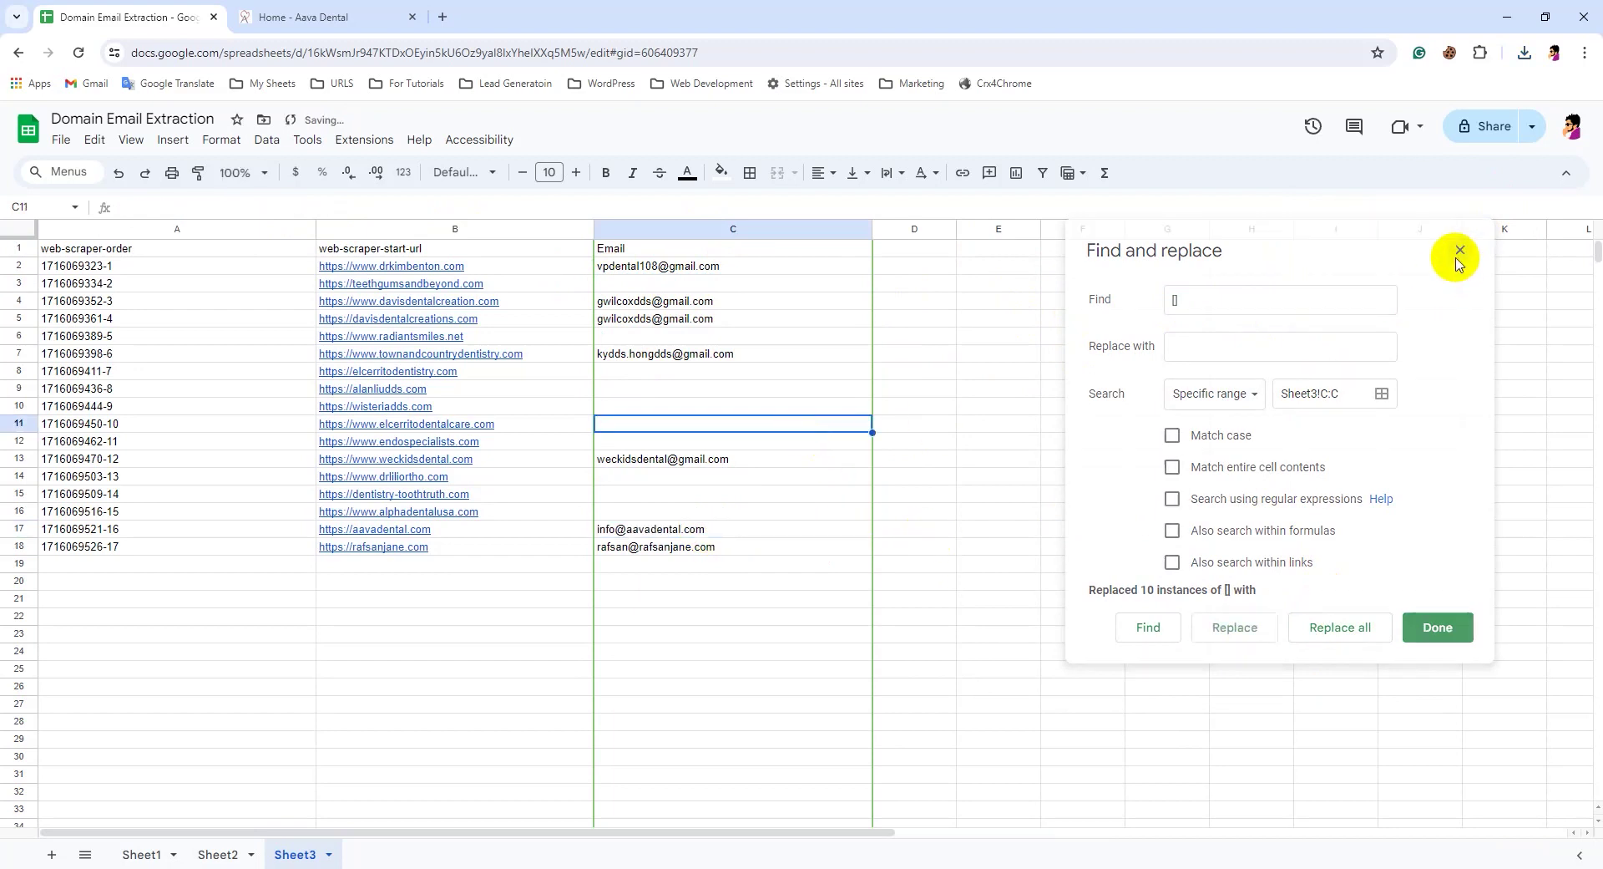
pyautogui.click(1460, 250)
# Check the blank cells in the Email column against their start URLs
pyautogui.moveTo(660, 371); pyautogui.dragTo(660, 441)
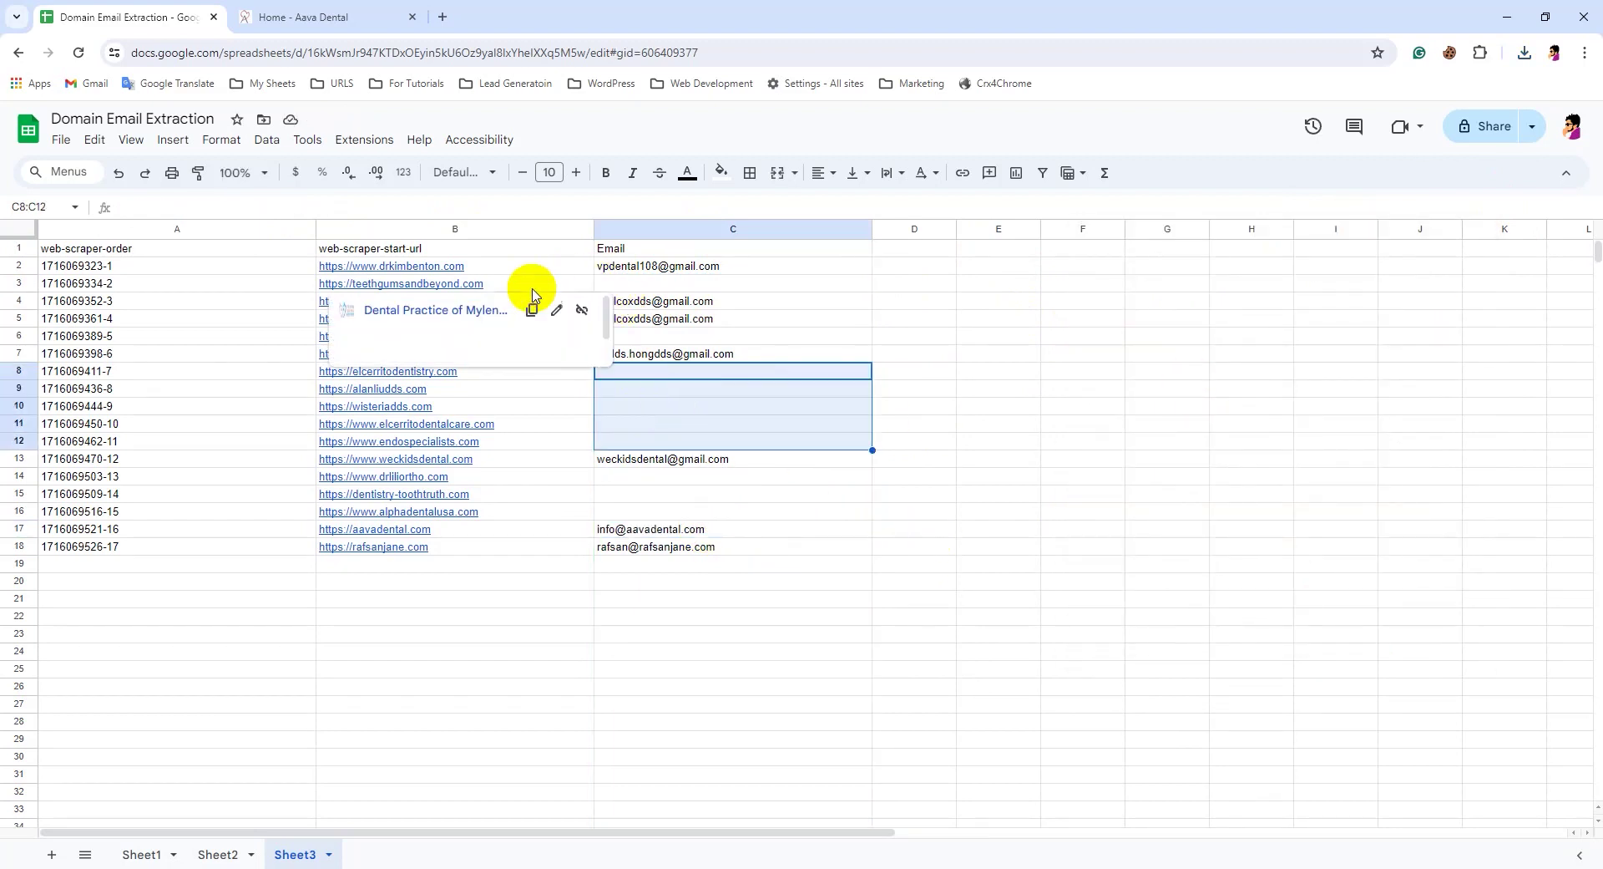
pyautogui.click(642, 285)
pyautogui.press('Left')
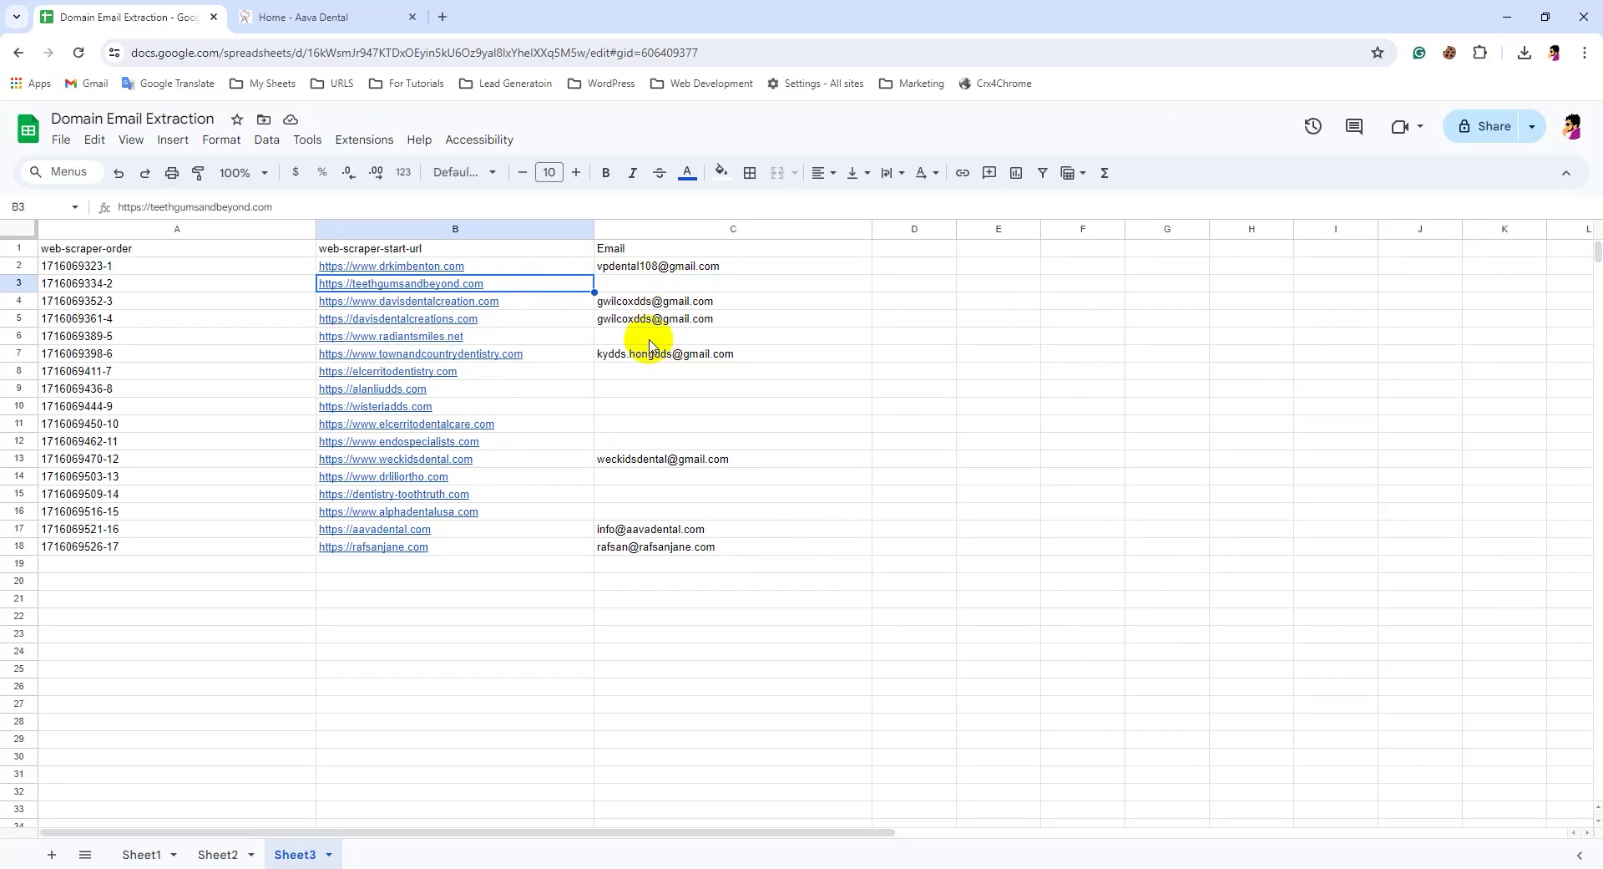
pyautogui.click(633, 335)
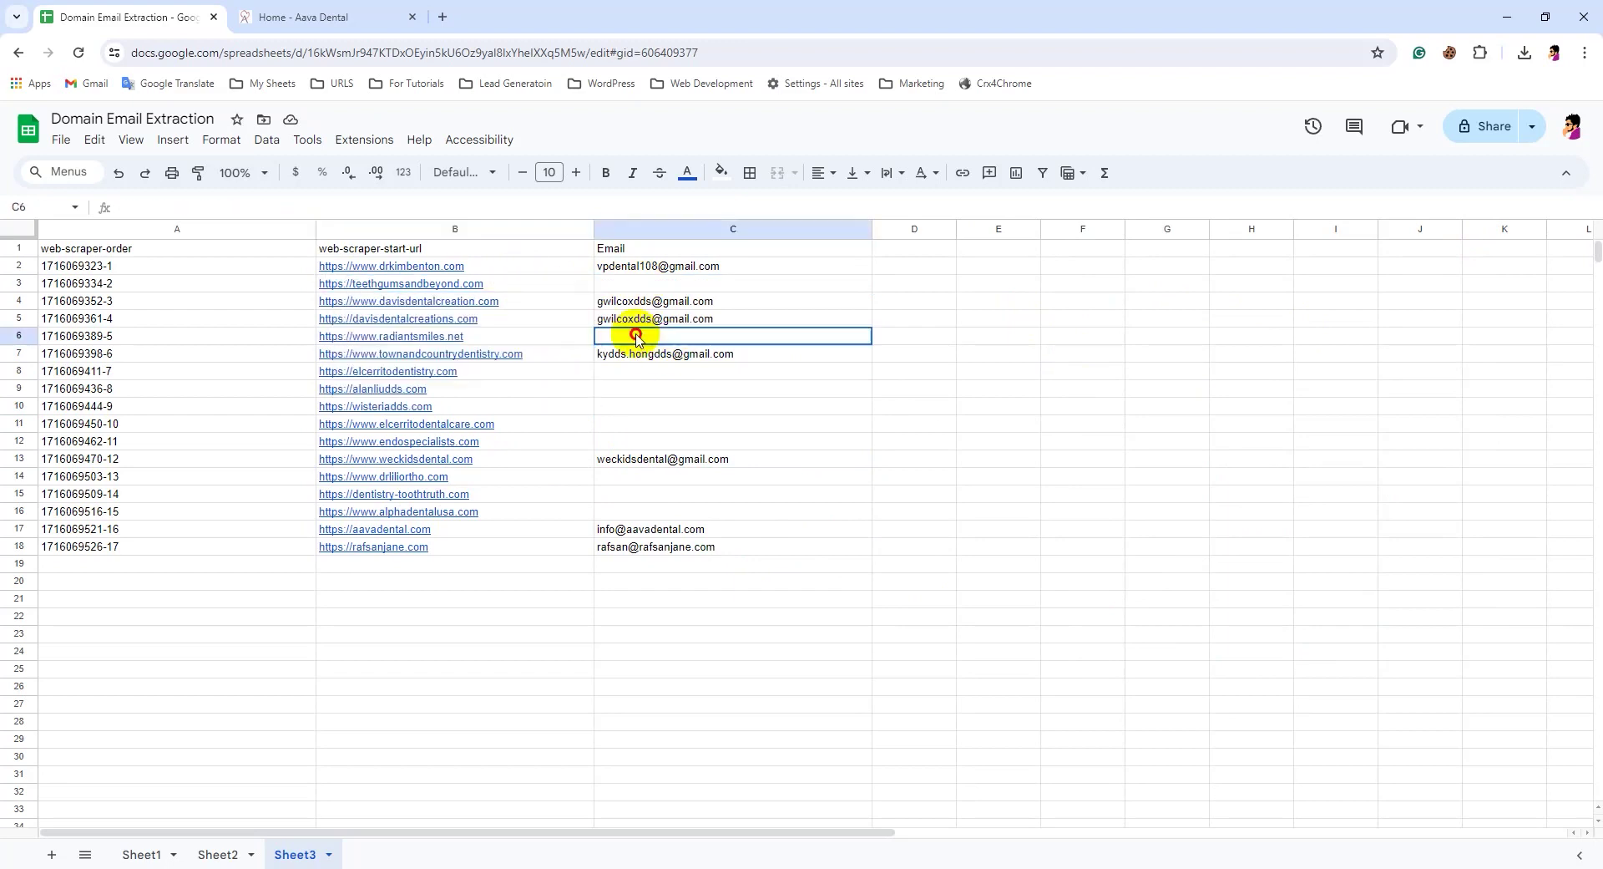
pyautogui.click(512, 338)
pyautogui.click(673, 441)
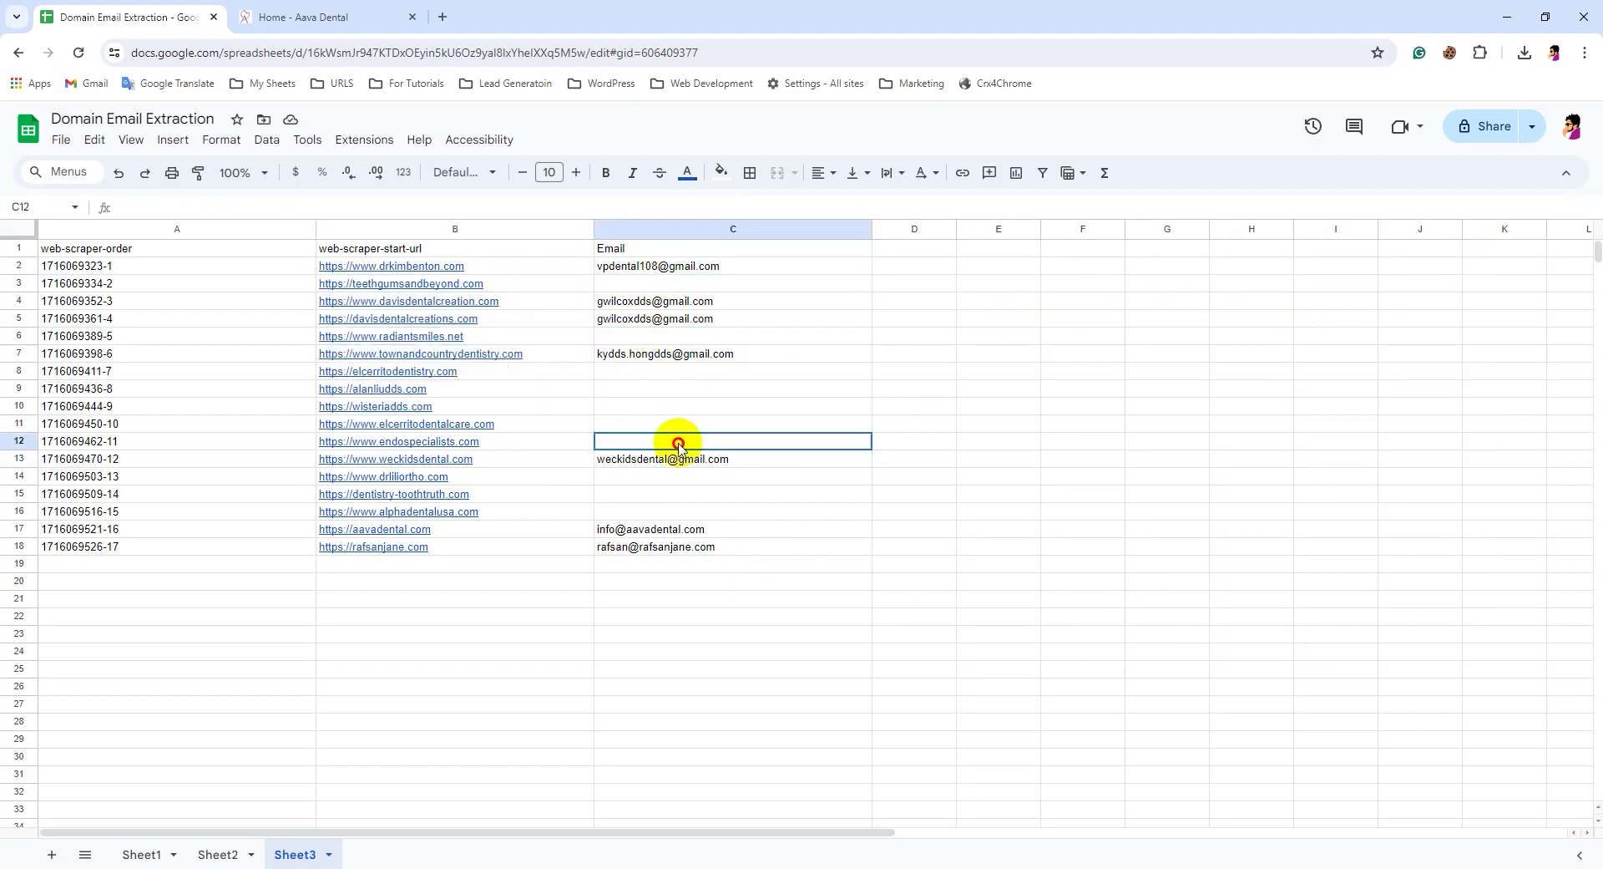
# Copy the start URL from cell B3 and open teethgumsandbeyond.com in the browser tab showing the Aava Dental site
pyautogui.click(522, 285)
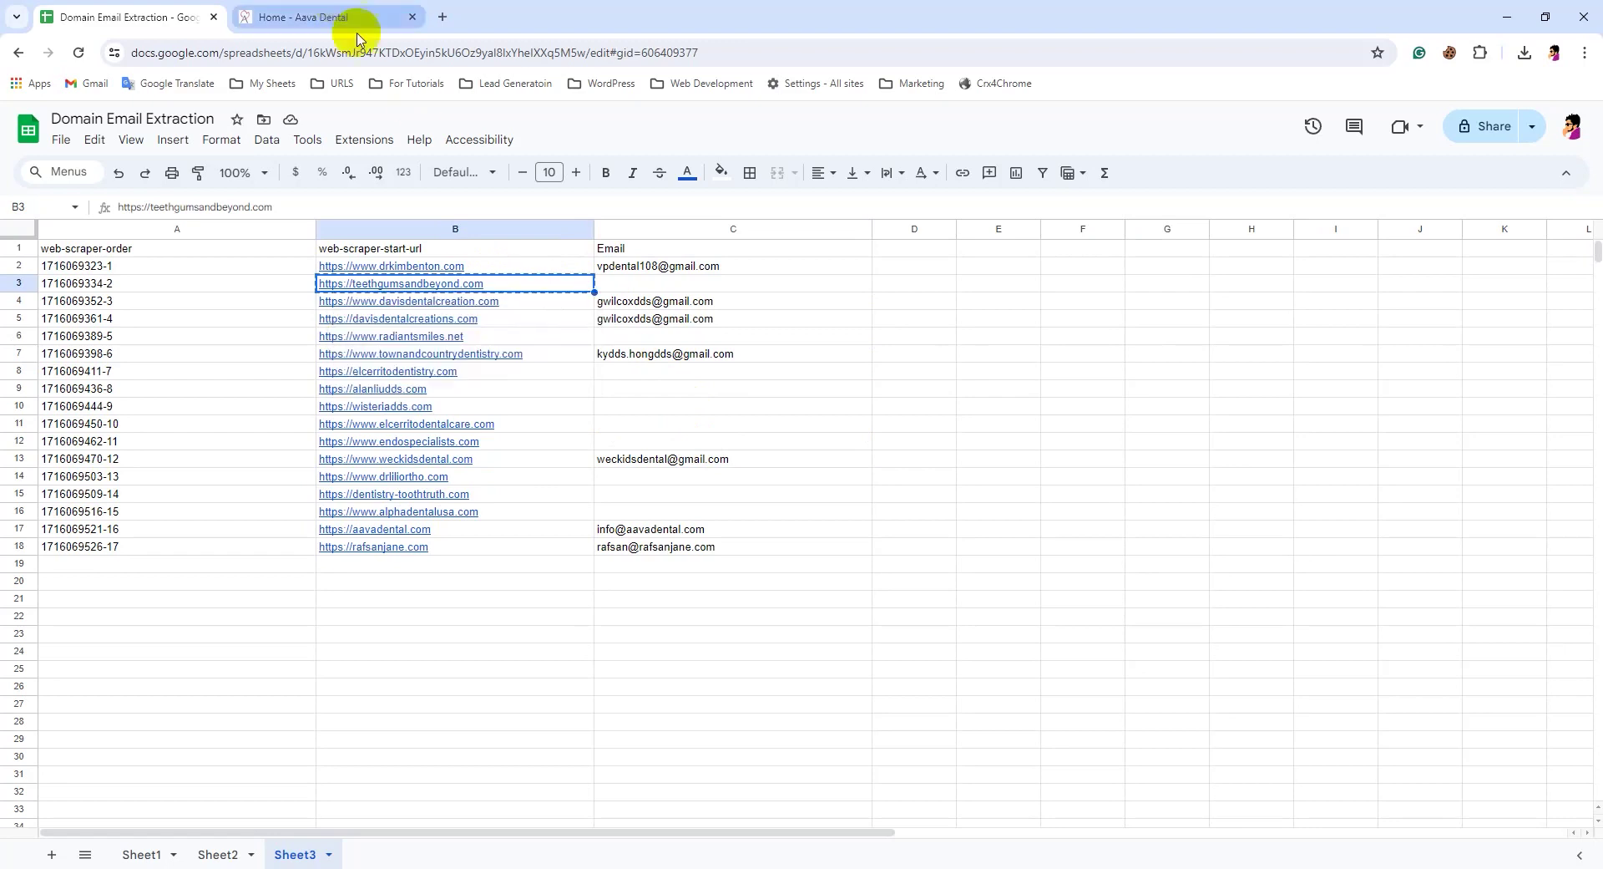
pyautogui.click(383, 23)
pyautogui.click(357, 54)
pyautogui.write('teethgumsandbeyond.com')
pyautogui.press('Return')
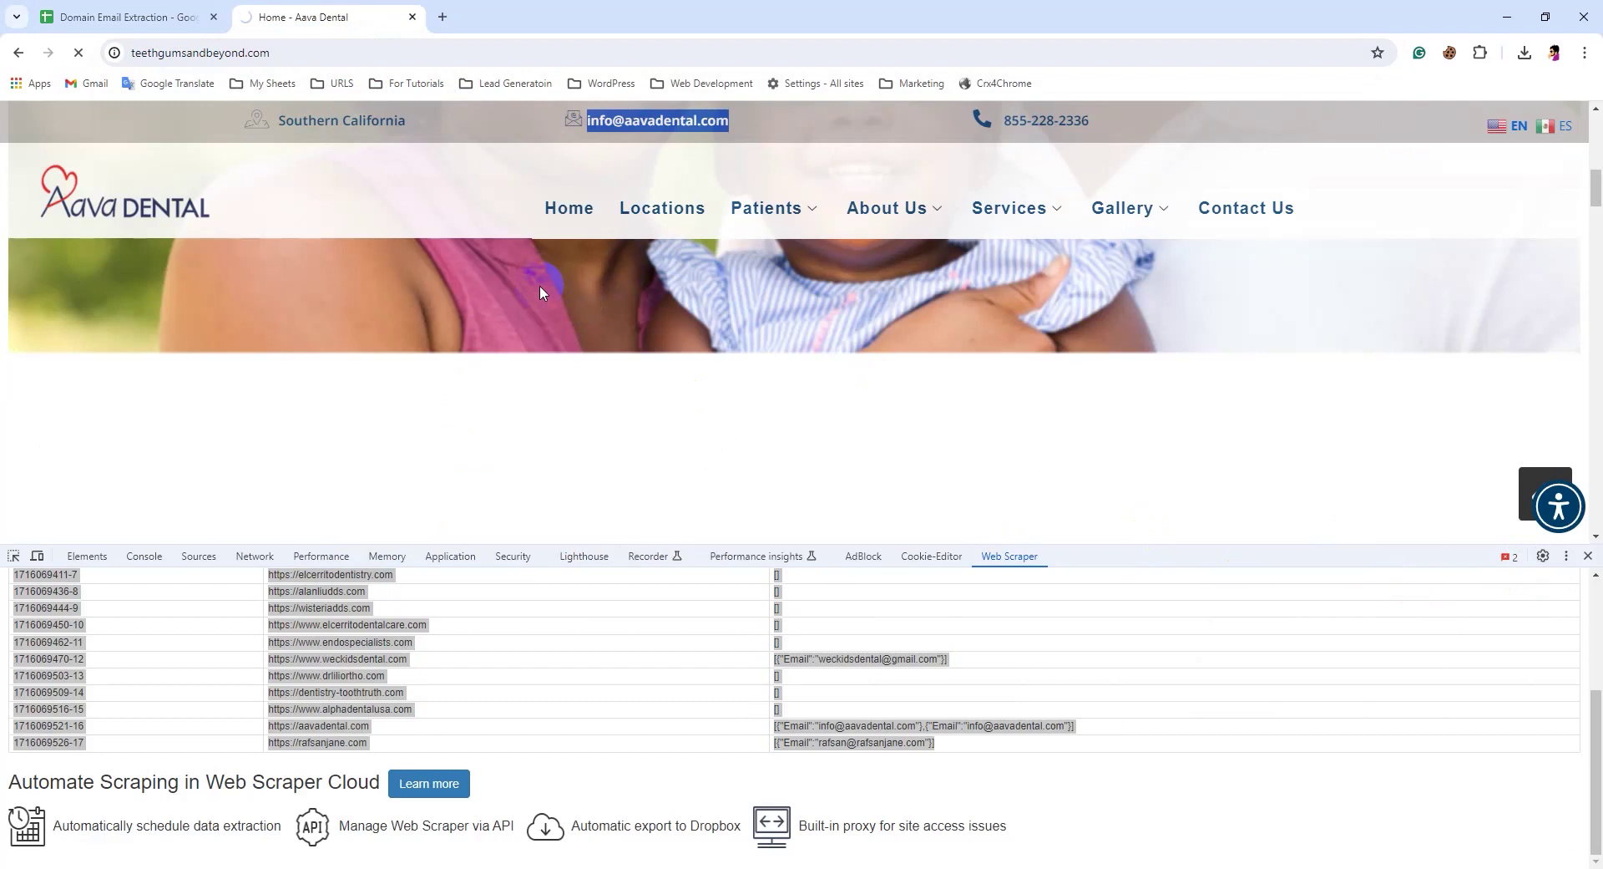
# Inspect the markup of the Email Us icon in the Stay in Touch section and look through the page's other sections
pyautogui.scroll(-20, 585, 343)
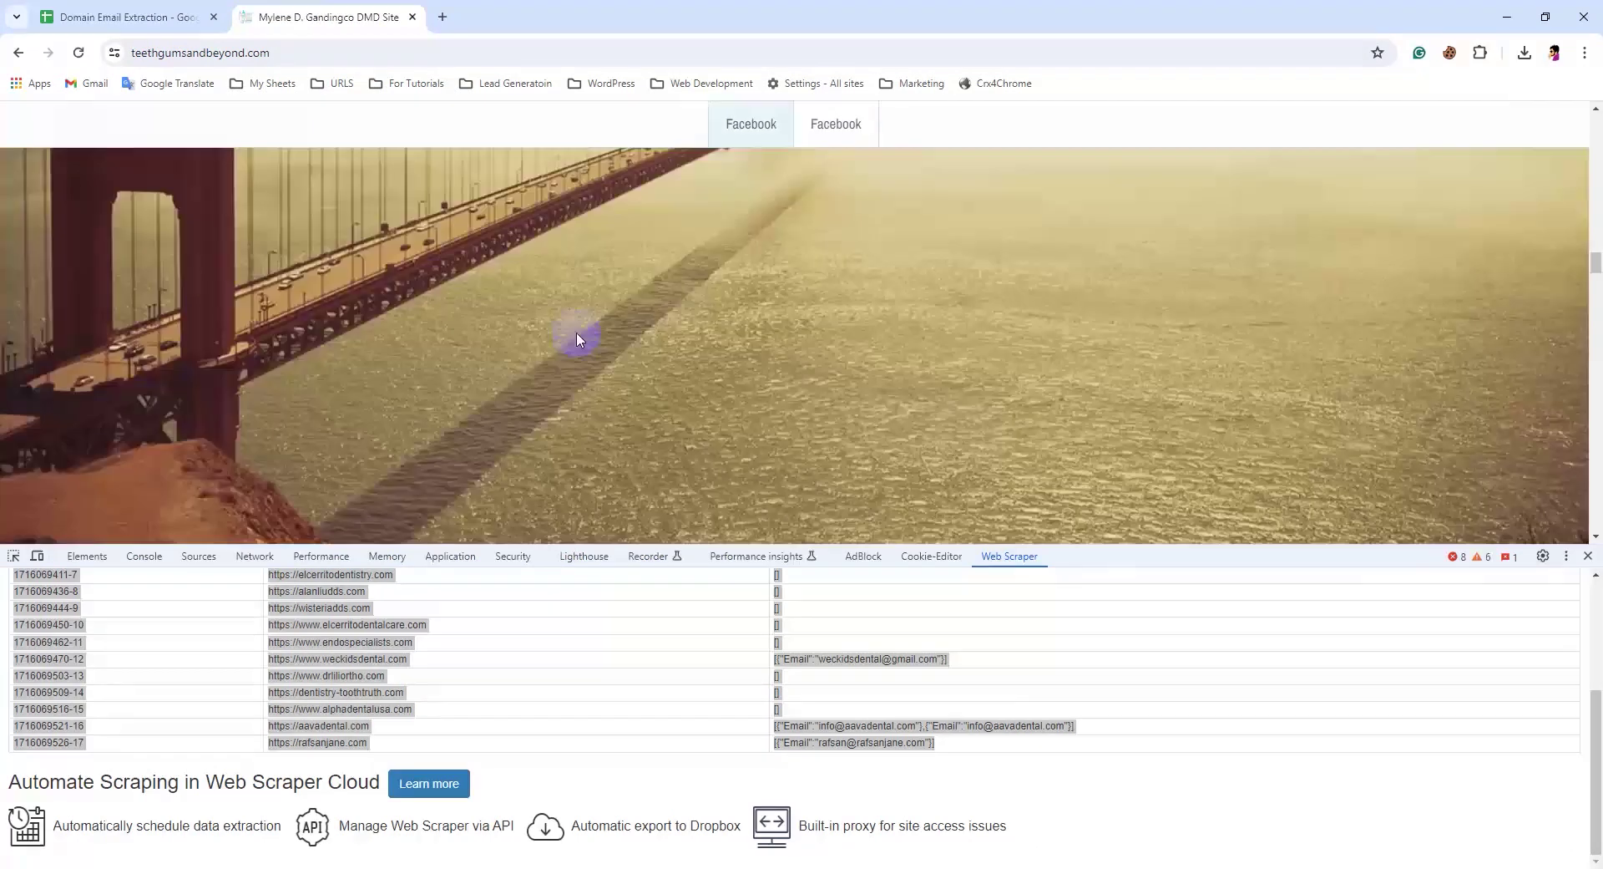
pyautogui.scroll(-8, 572, 334)
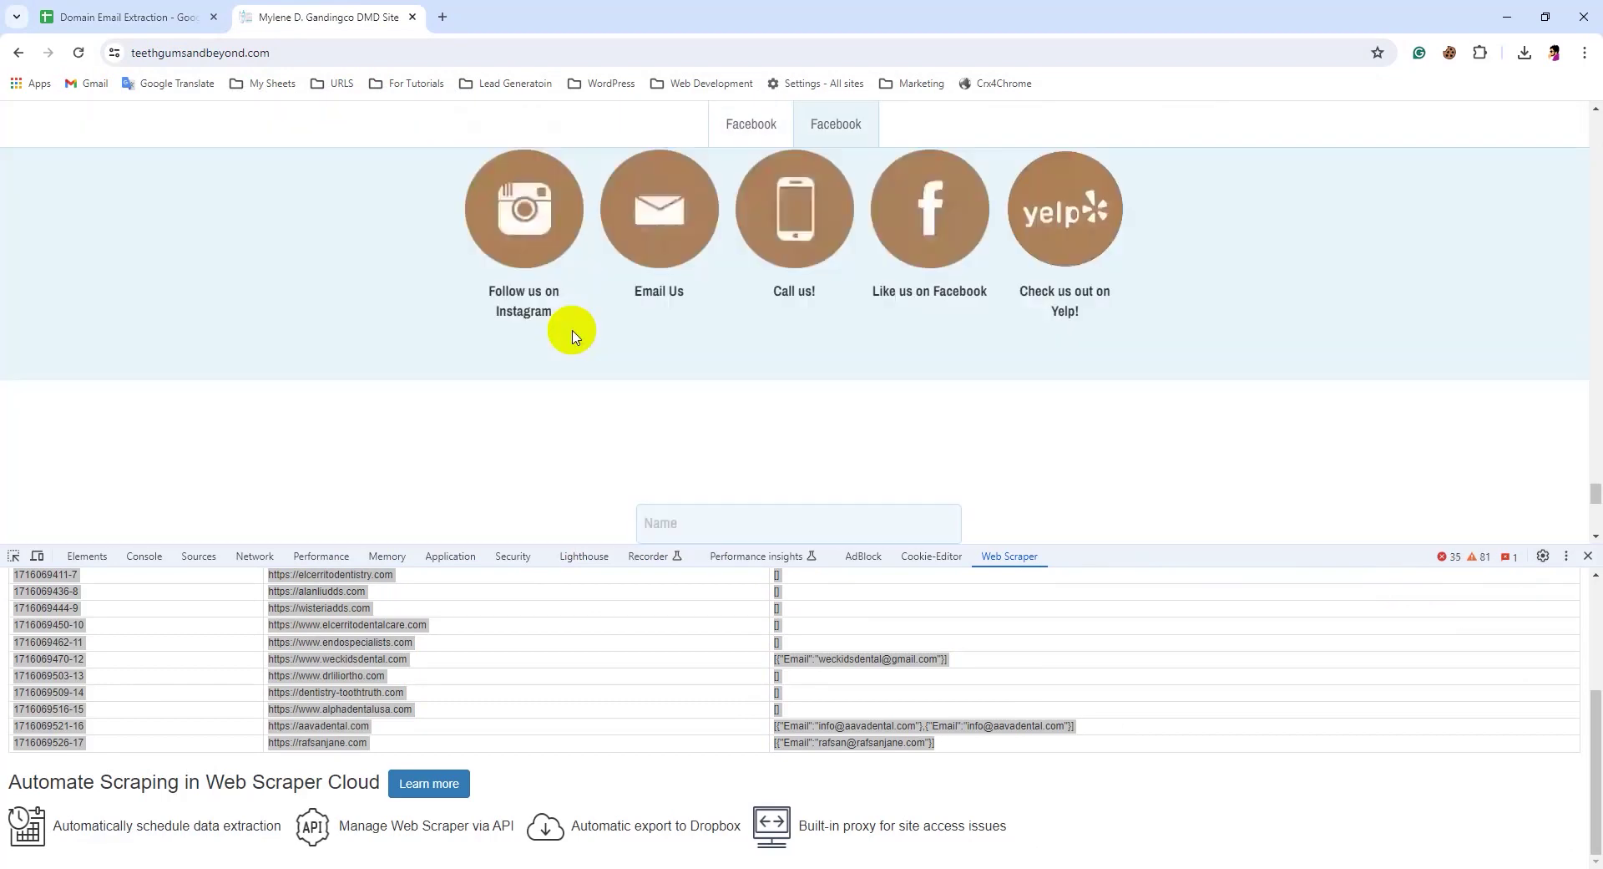
pyautogui.scroll(5, 568, 334)
pyautogui.scroll(1, 568, 335)
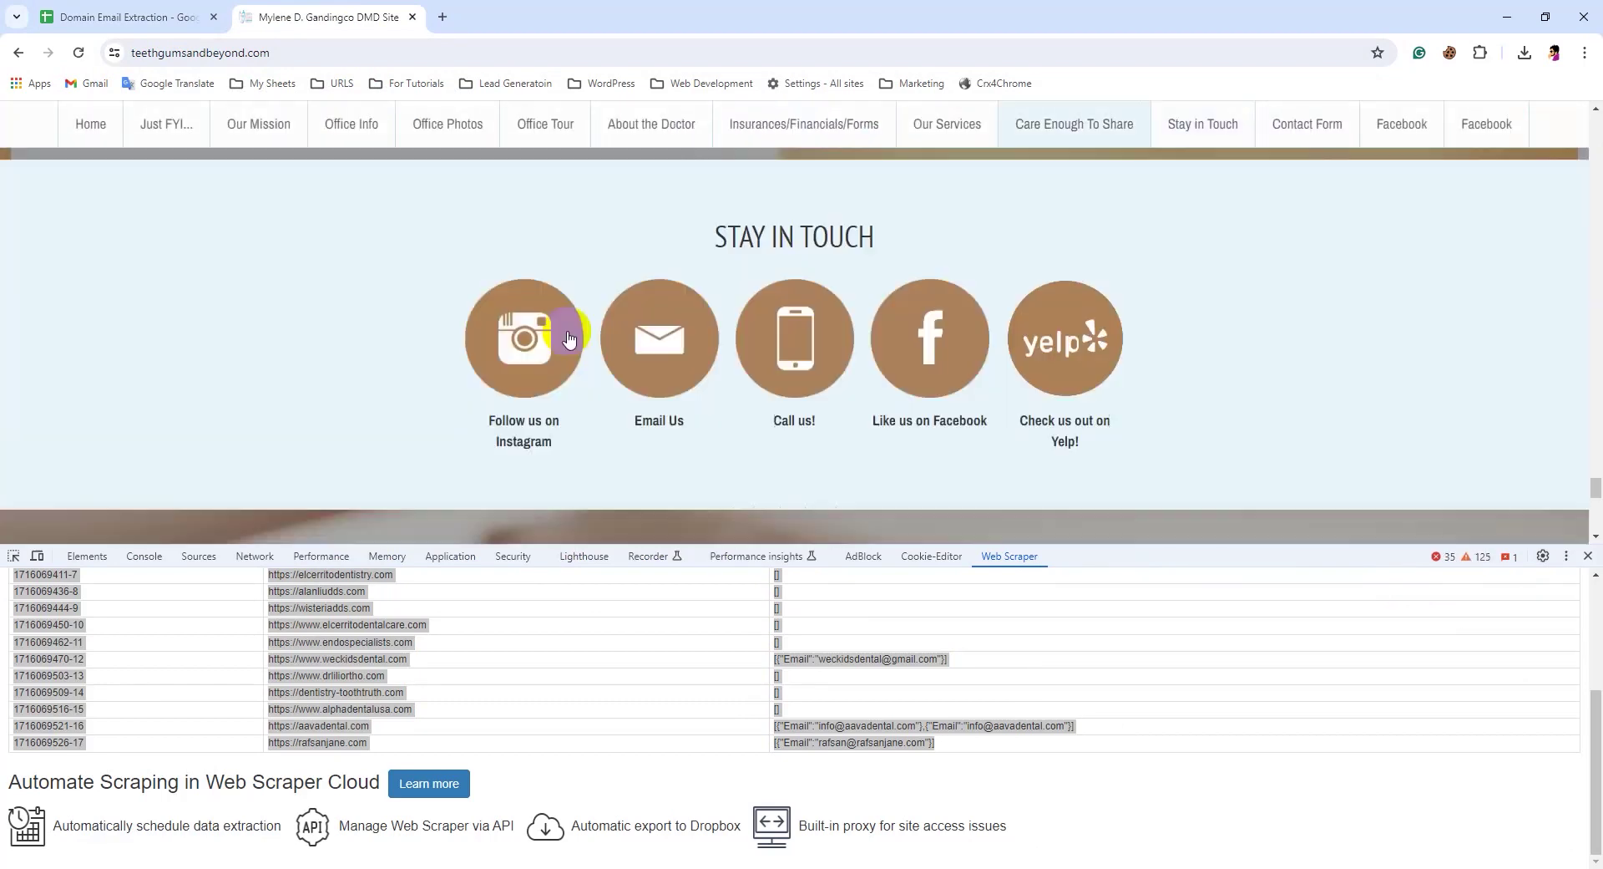
pyautogui.rightClick(666, 328)
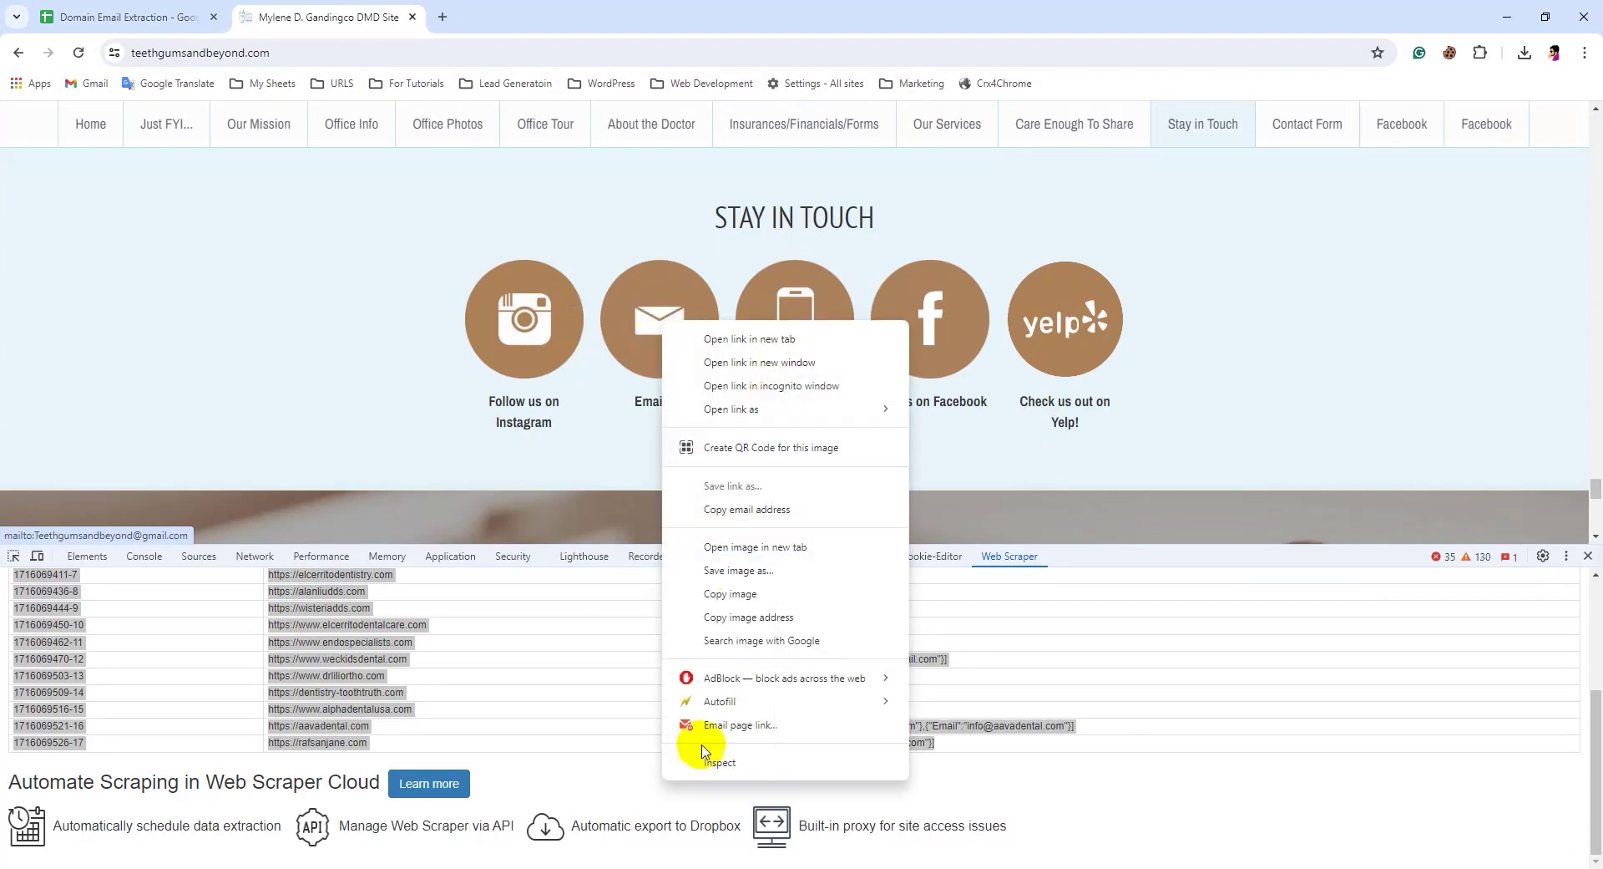
pyautogui.click(720, 764)
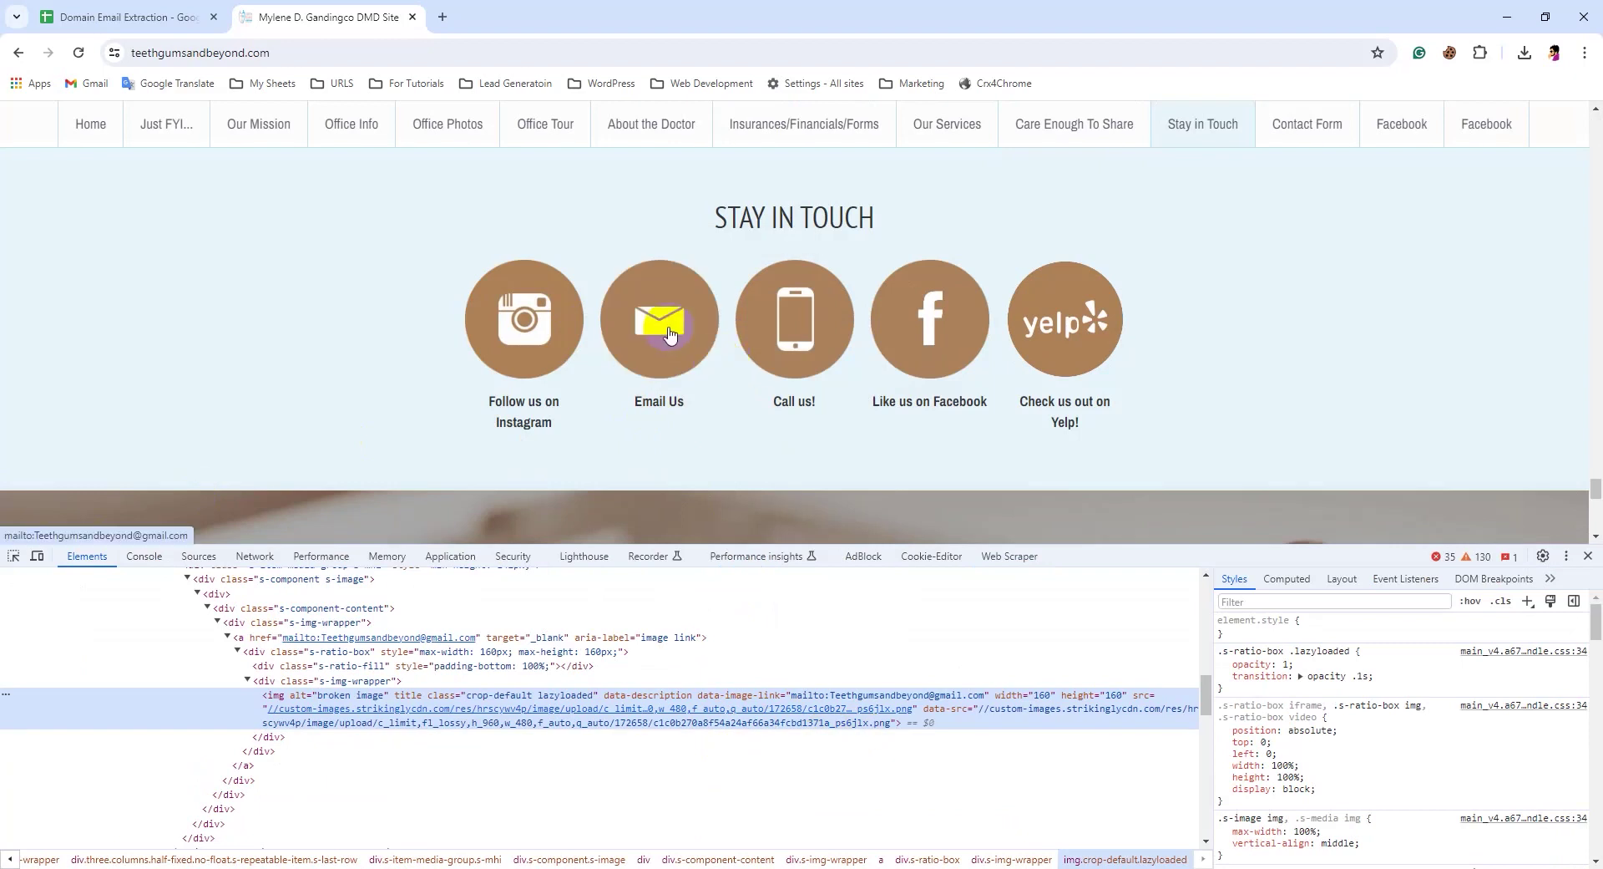
pyautogui.scroll(10, 672, 359)
pyautogui.scroll(10, 673, 364)
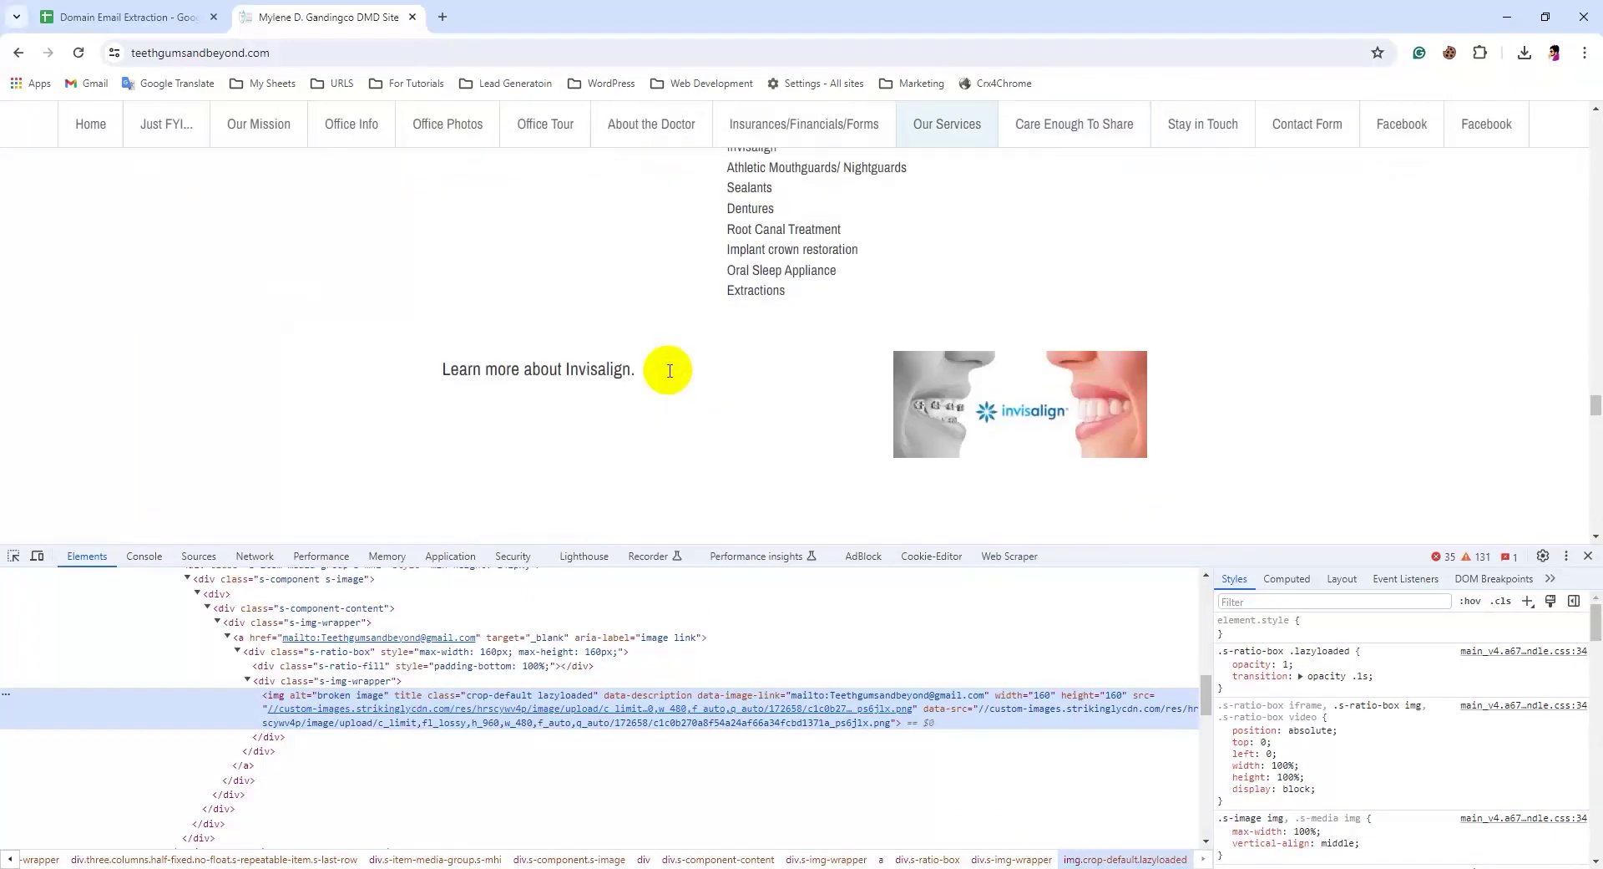
pyautogui.scroll(10, 777, 405)
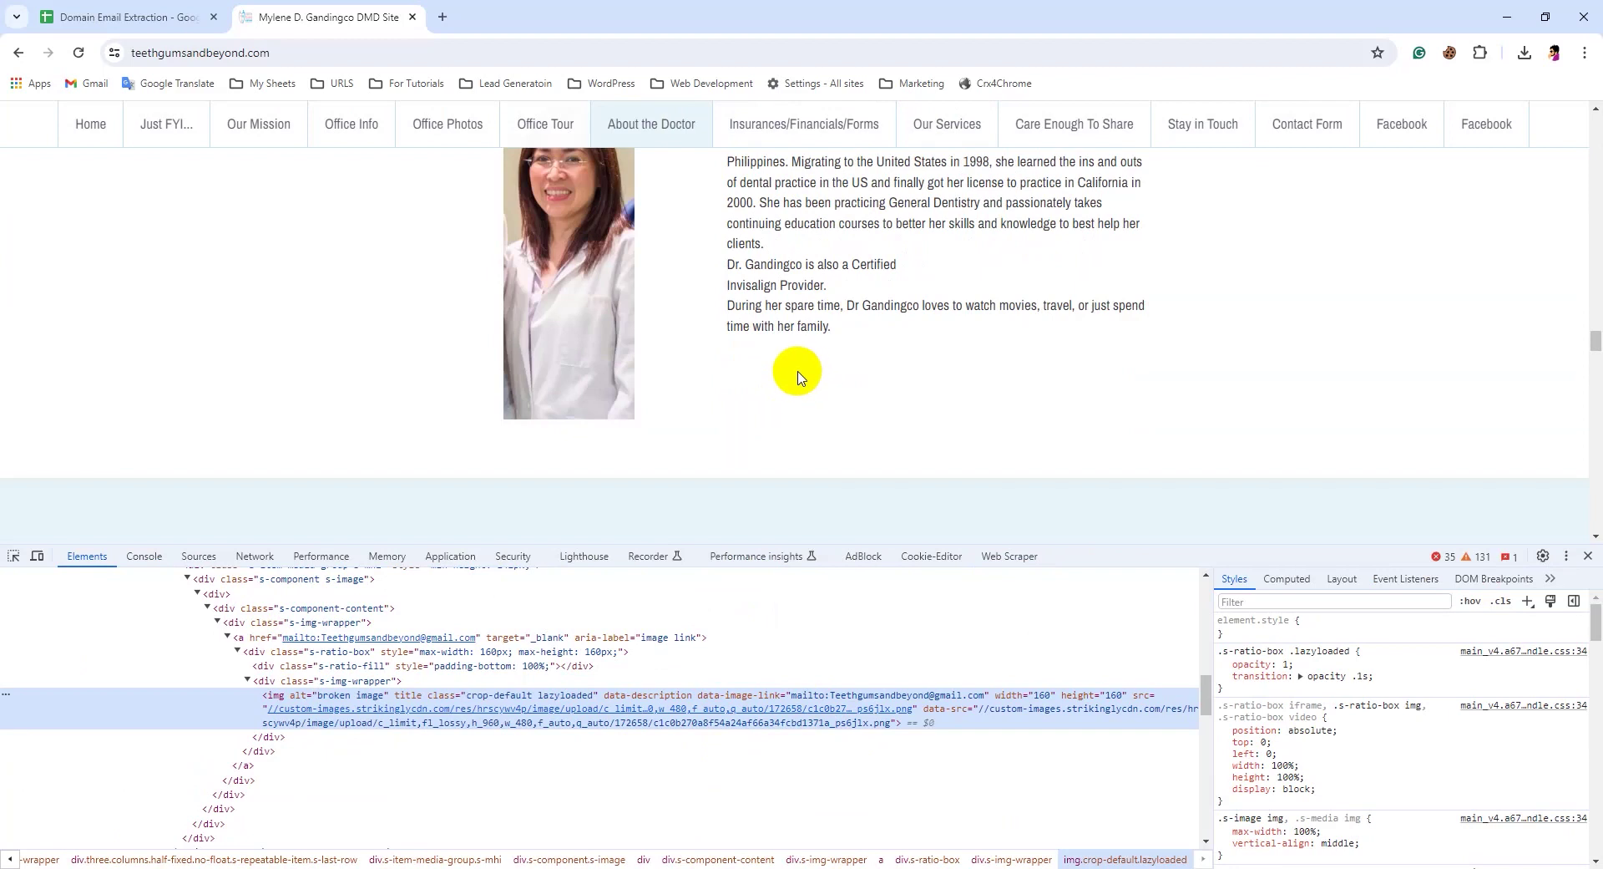
pyautogui.click(167, 17)
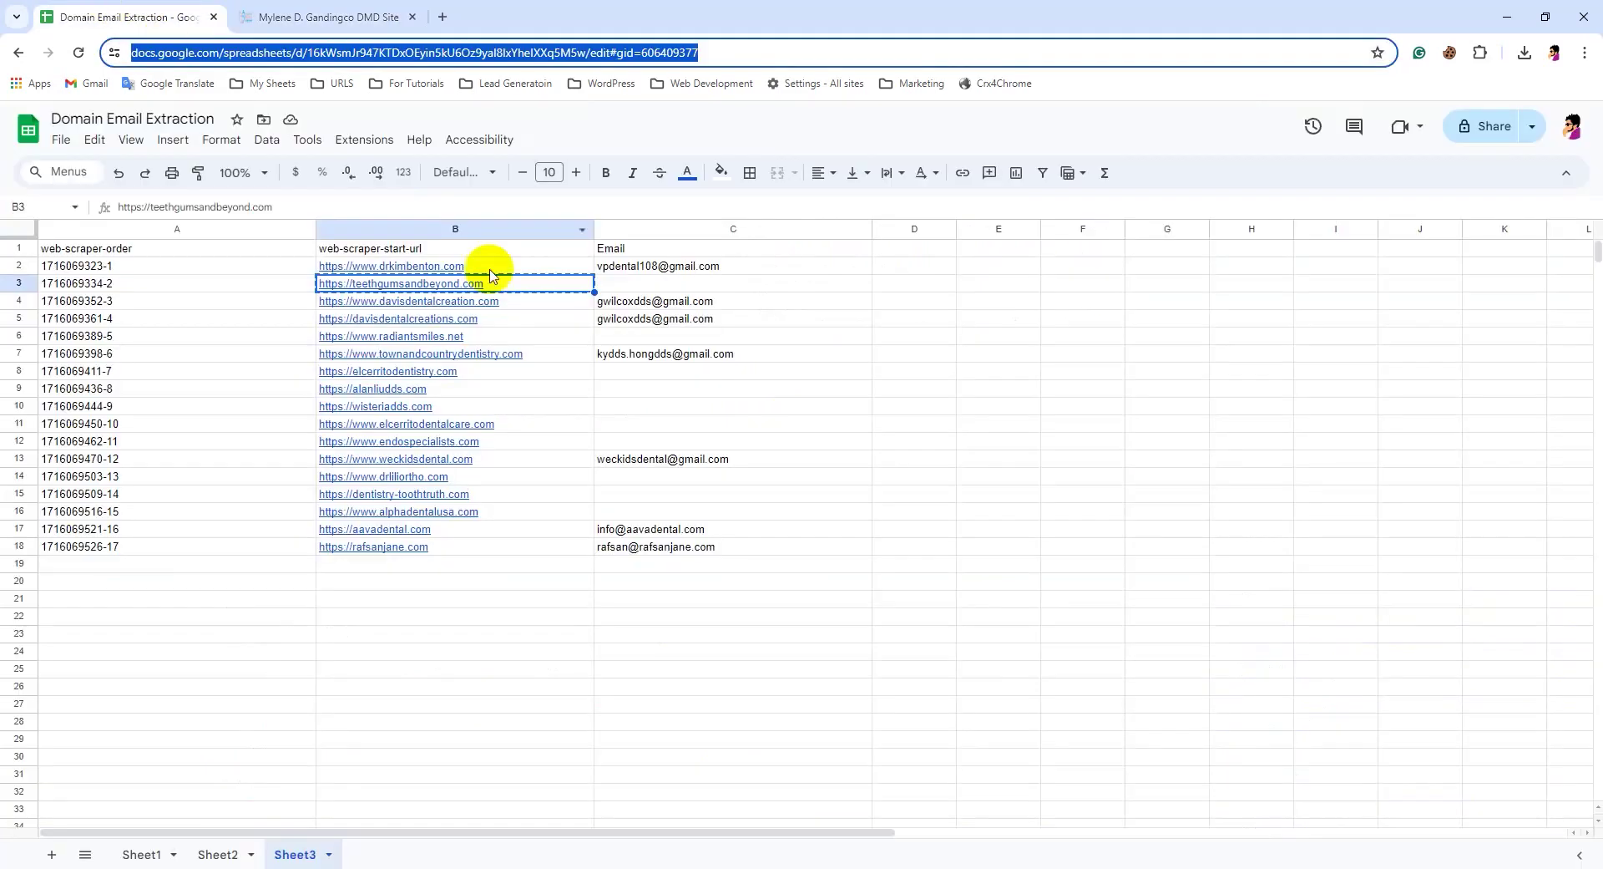
pyautogui.click(571, 324)
pyautogui.click(640, 335)
pyautogui.click(543, 335)
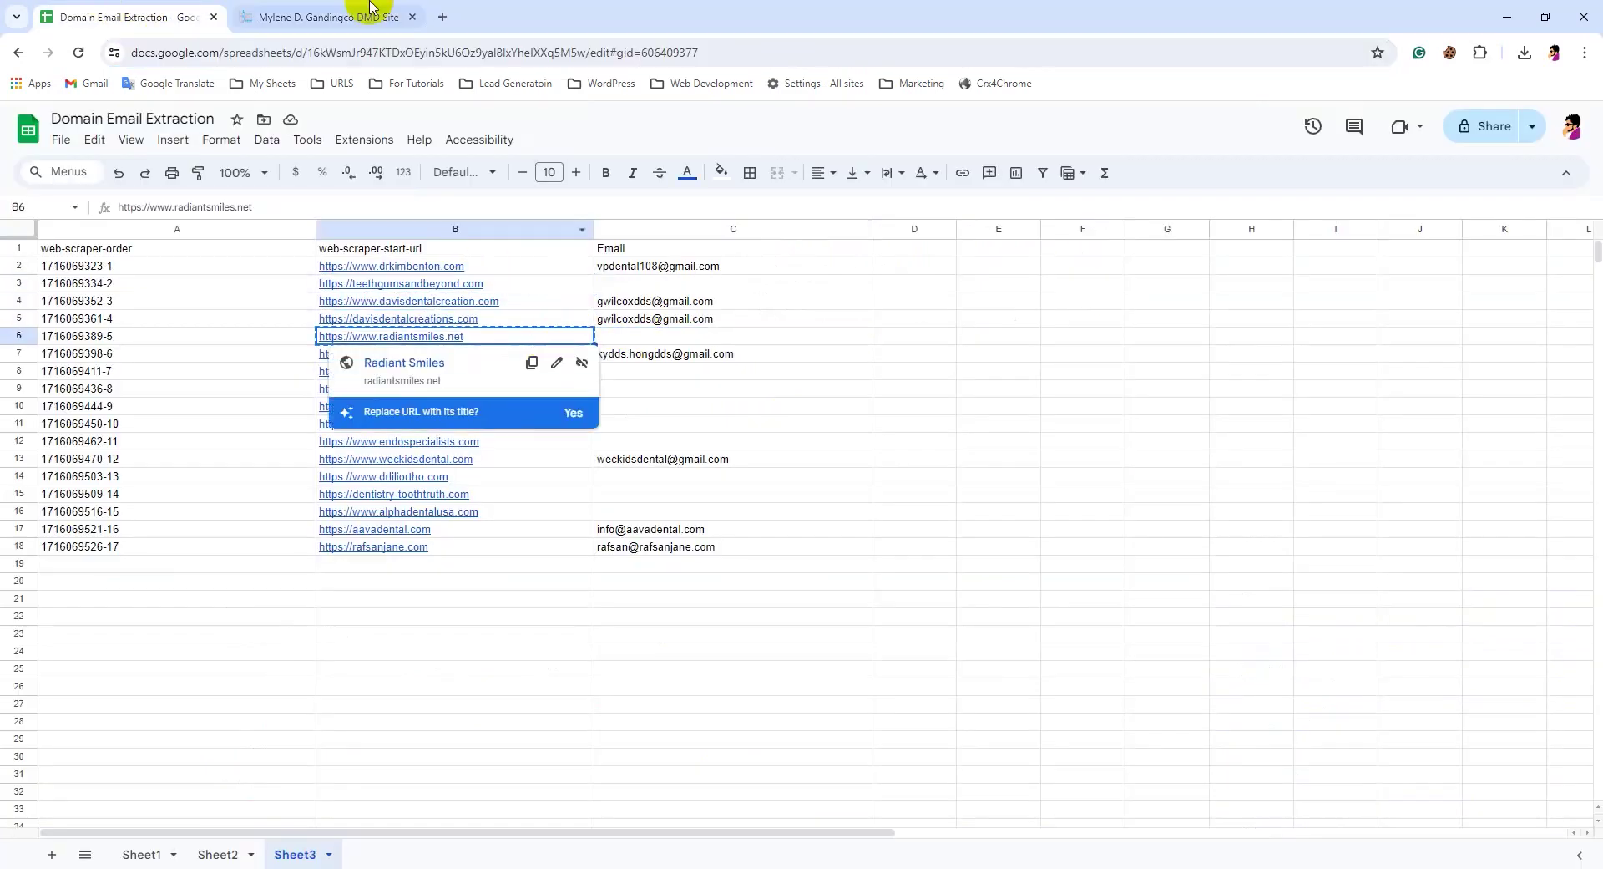
pyautogui.click(366, 14)
pyautogui.click(438, 53)
pyautogui.write('https://www.radiantsmiles.net')
pyautogui.press('Return')
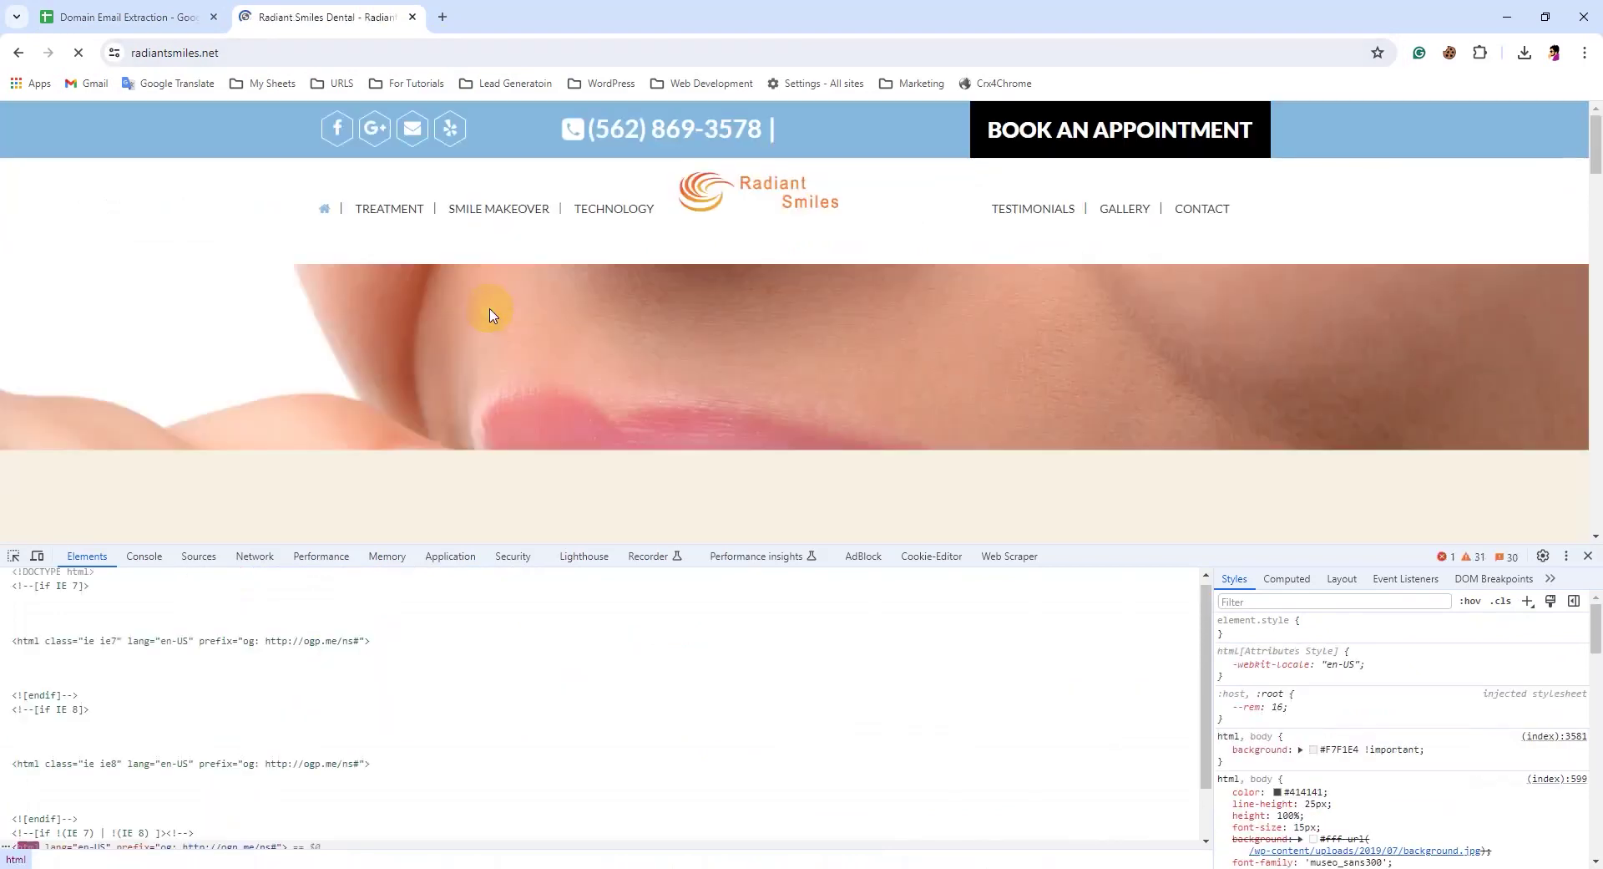
# Highlight the e-mail address under Radiant Smiles Offices and compare it with the Email cell in row 6 of the sheet
pyautogui.scroll(-10, 503, 316)
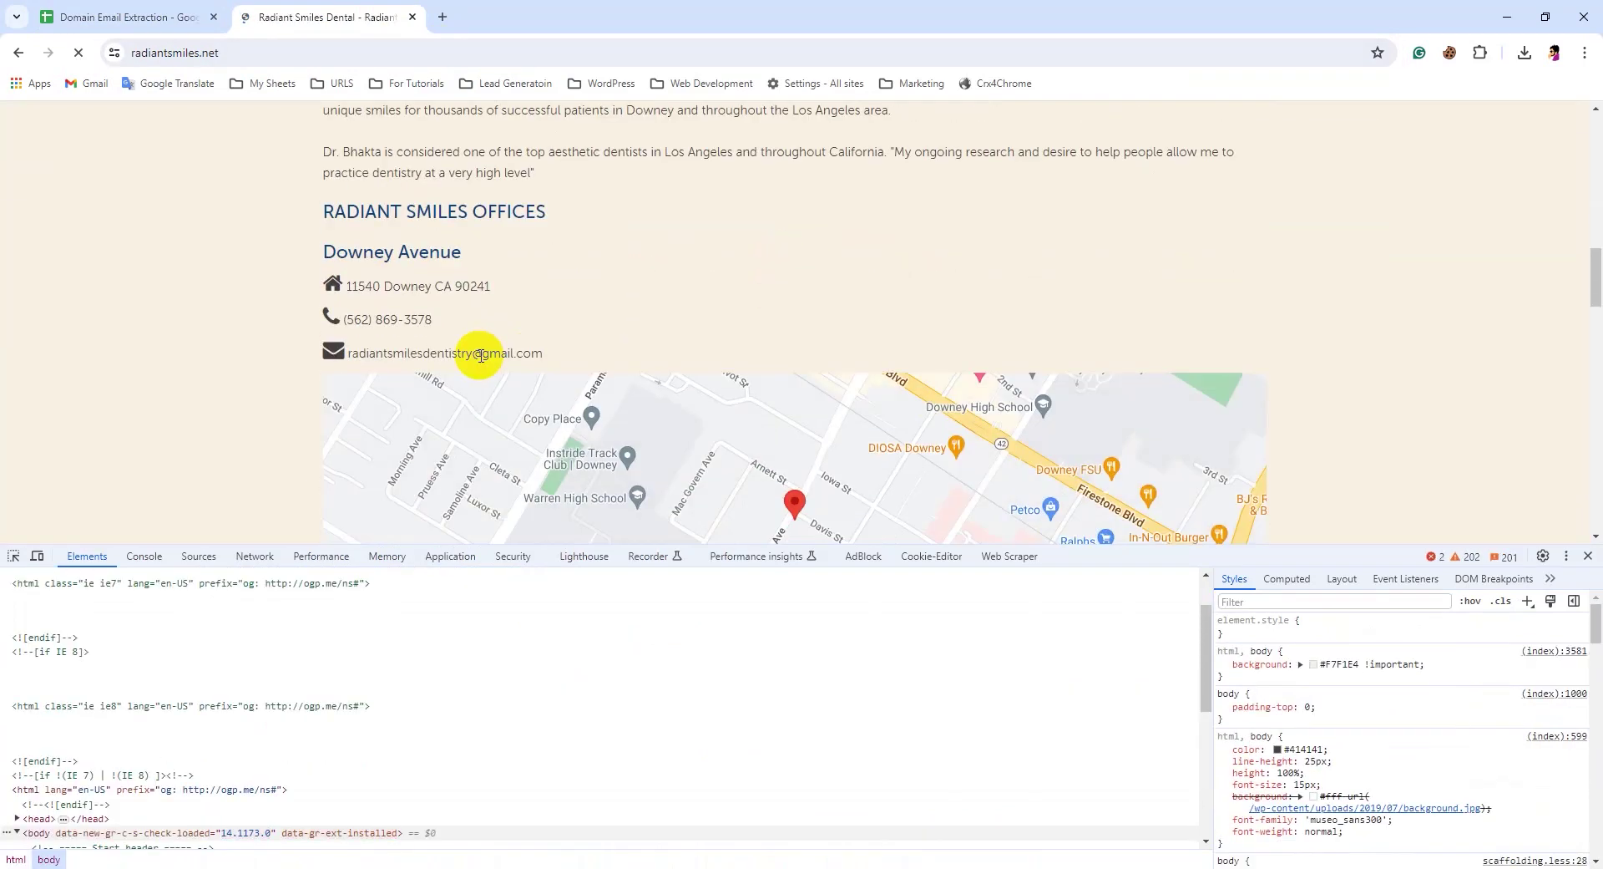
pyautogui.doubleClick(452, 352)
pyautogui.moveTo(452, 352); pyautogui.dragTo(543, 355)
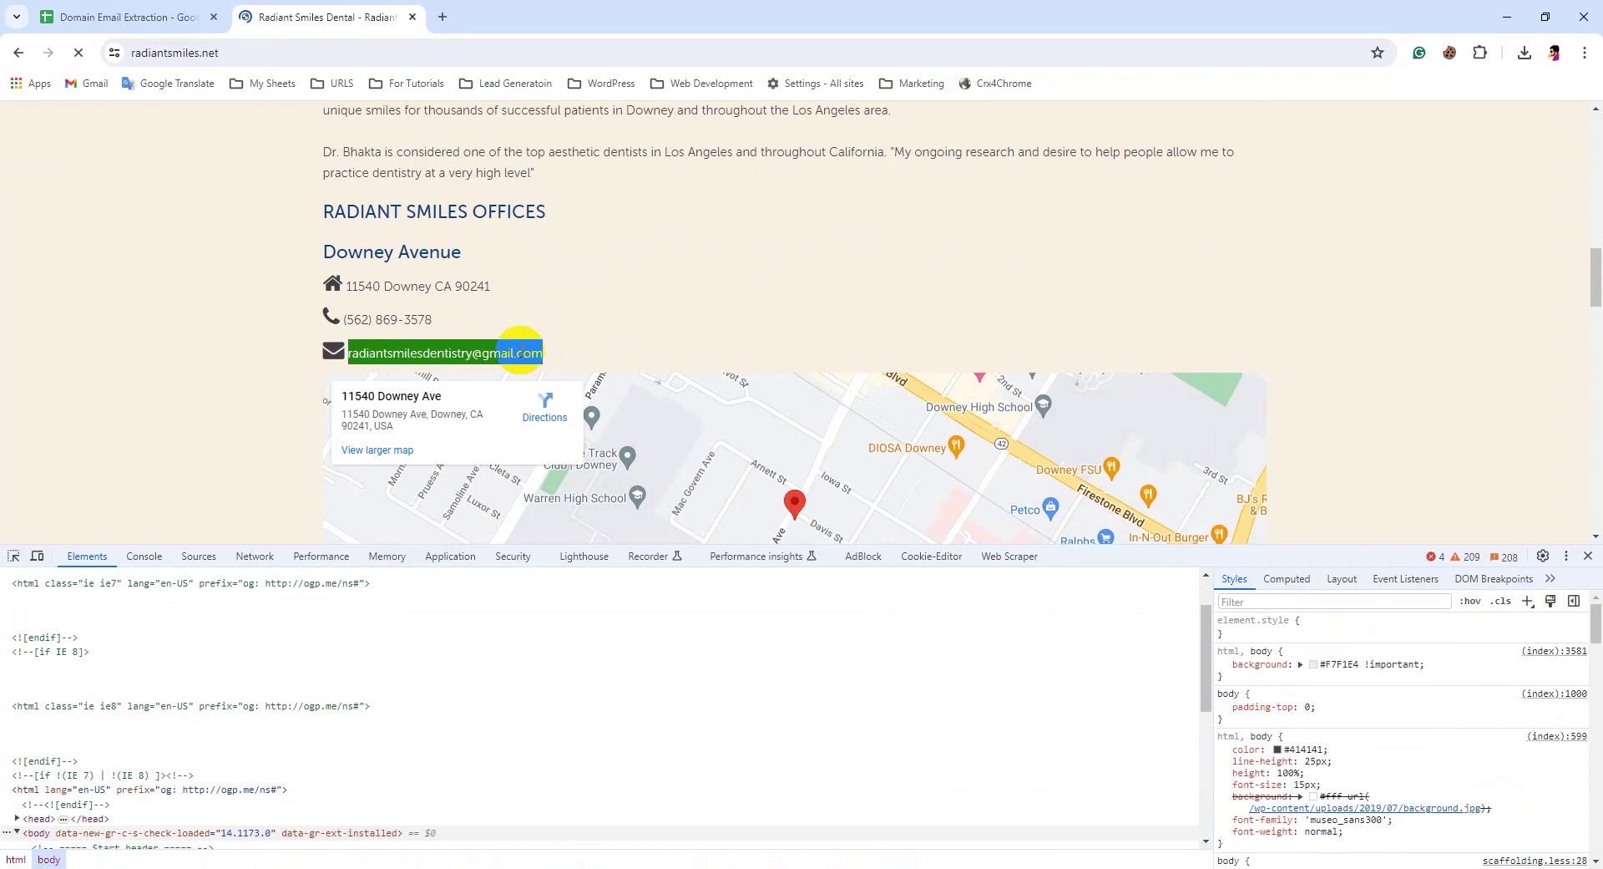
pyautogui.click(173, 17)
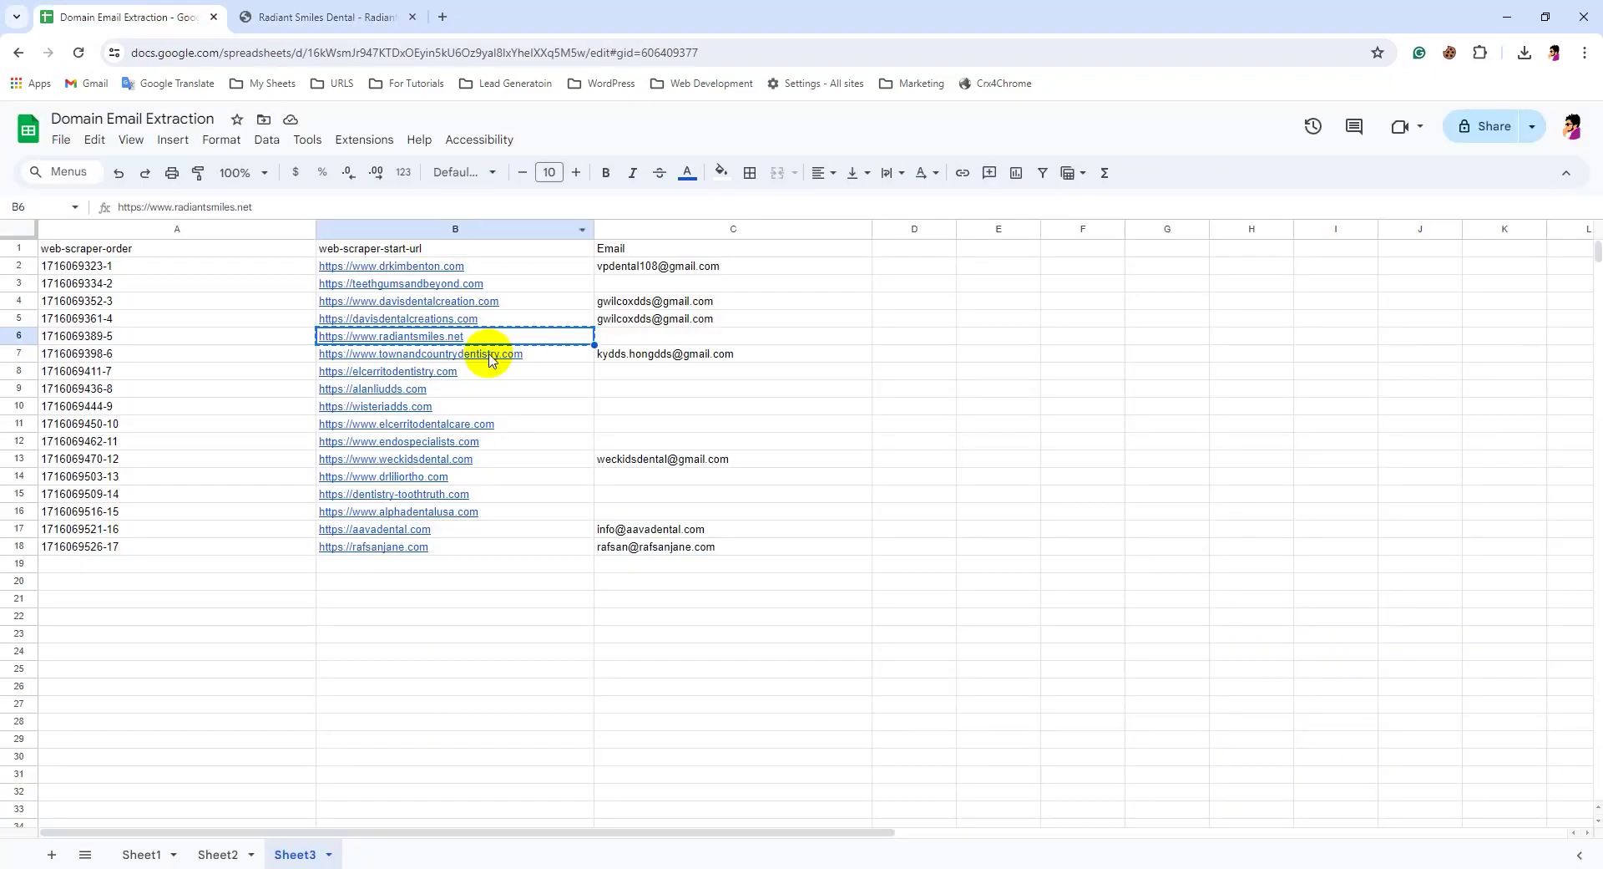
pyautogui.click(580, 337)
pyautogui.moveTo(580, 339); pyautogui.dragTo(645, 339)
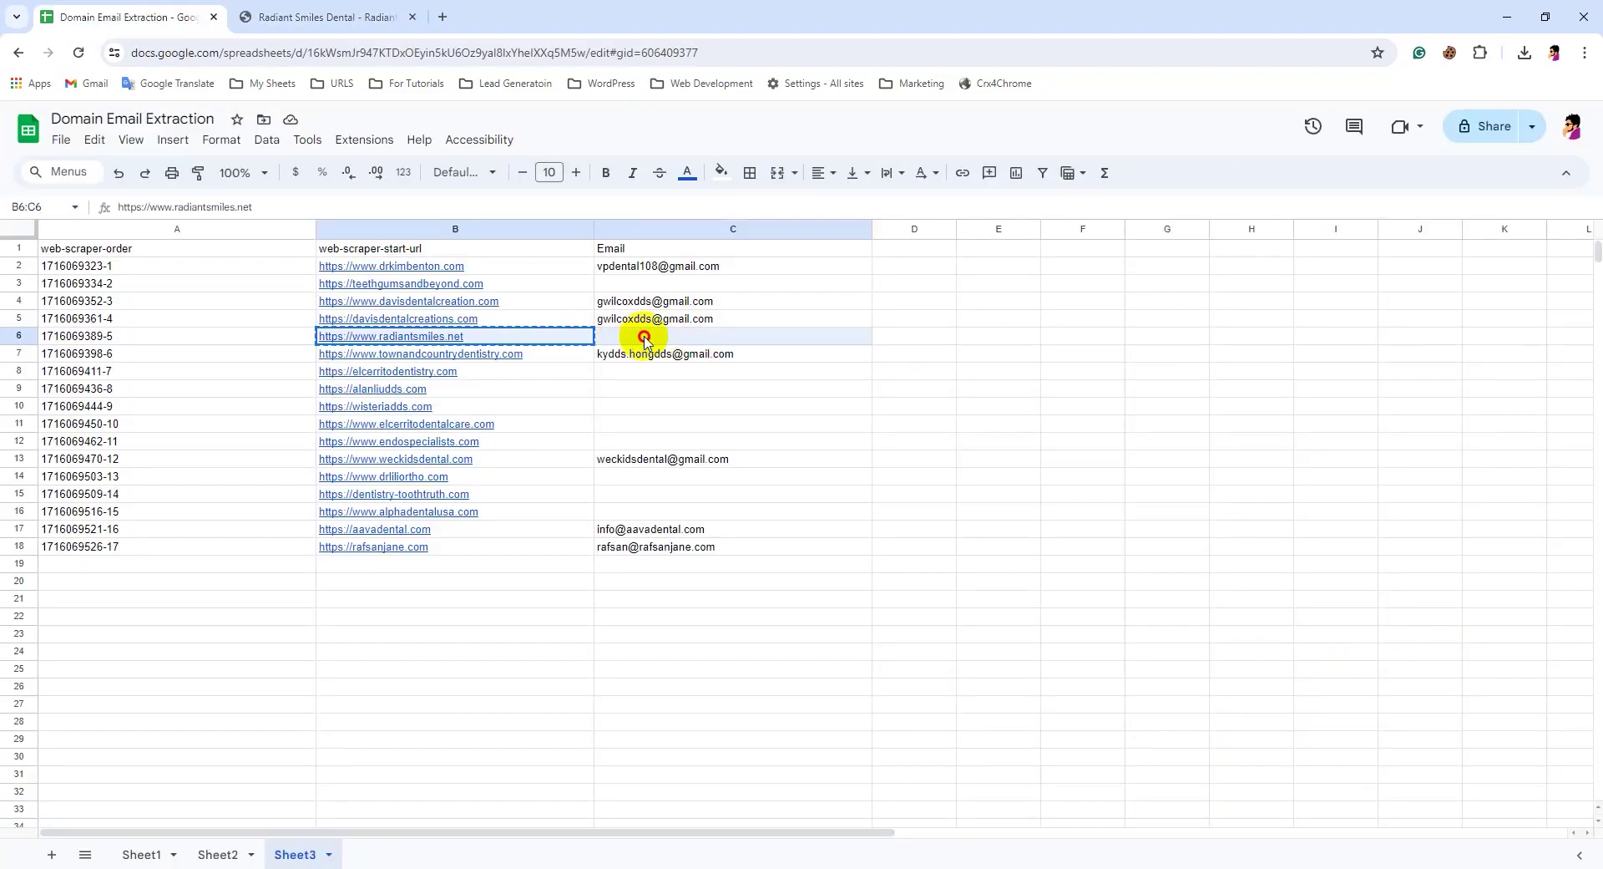
pyautogui.click(384, 16)
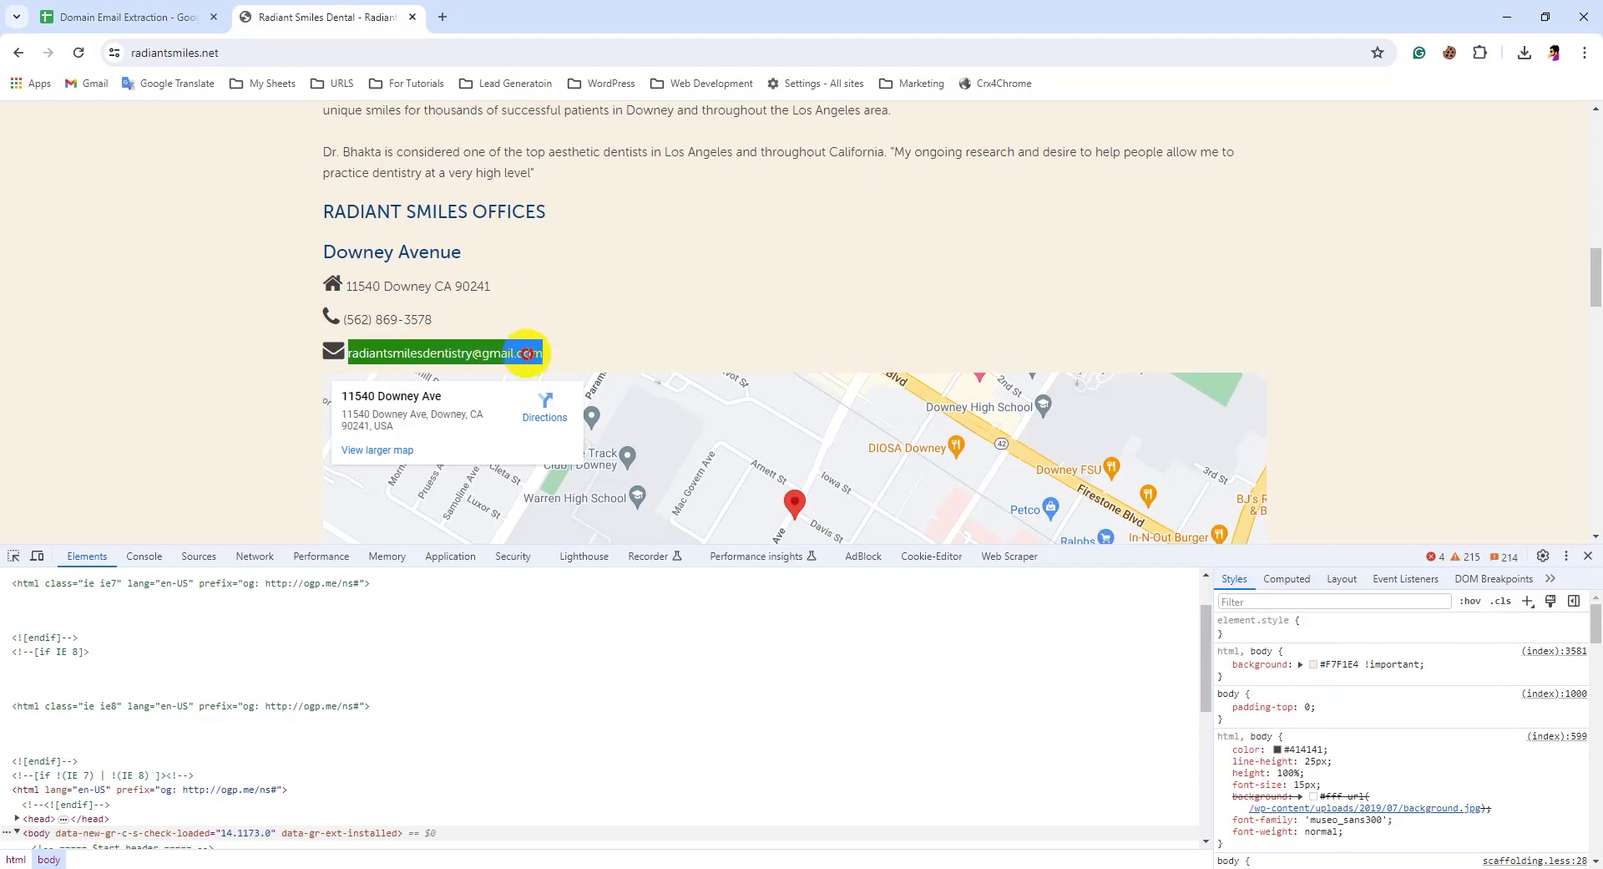
# Examine the Radiant Smiles home page header, its mail icon and the Downey Avenue office details for how the e-mail is presented
pyautogui.scroll(20, 568, 344)
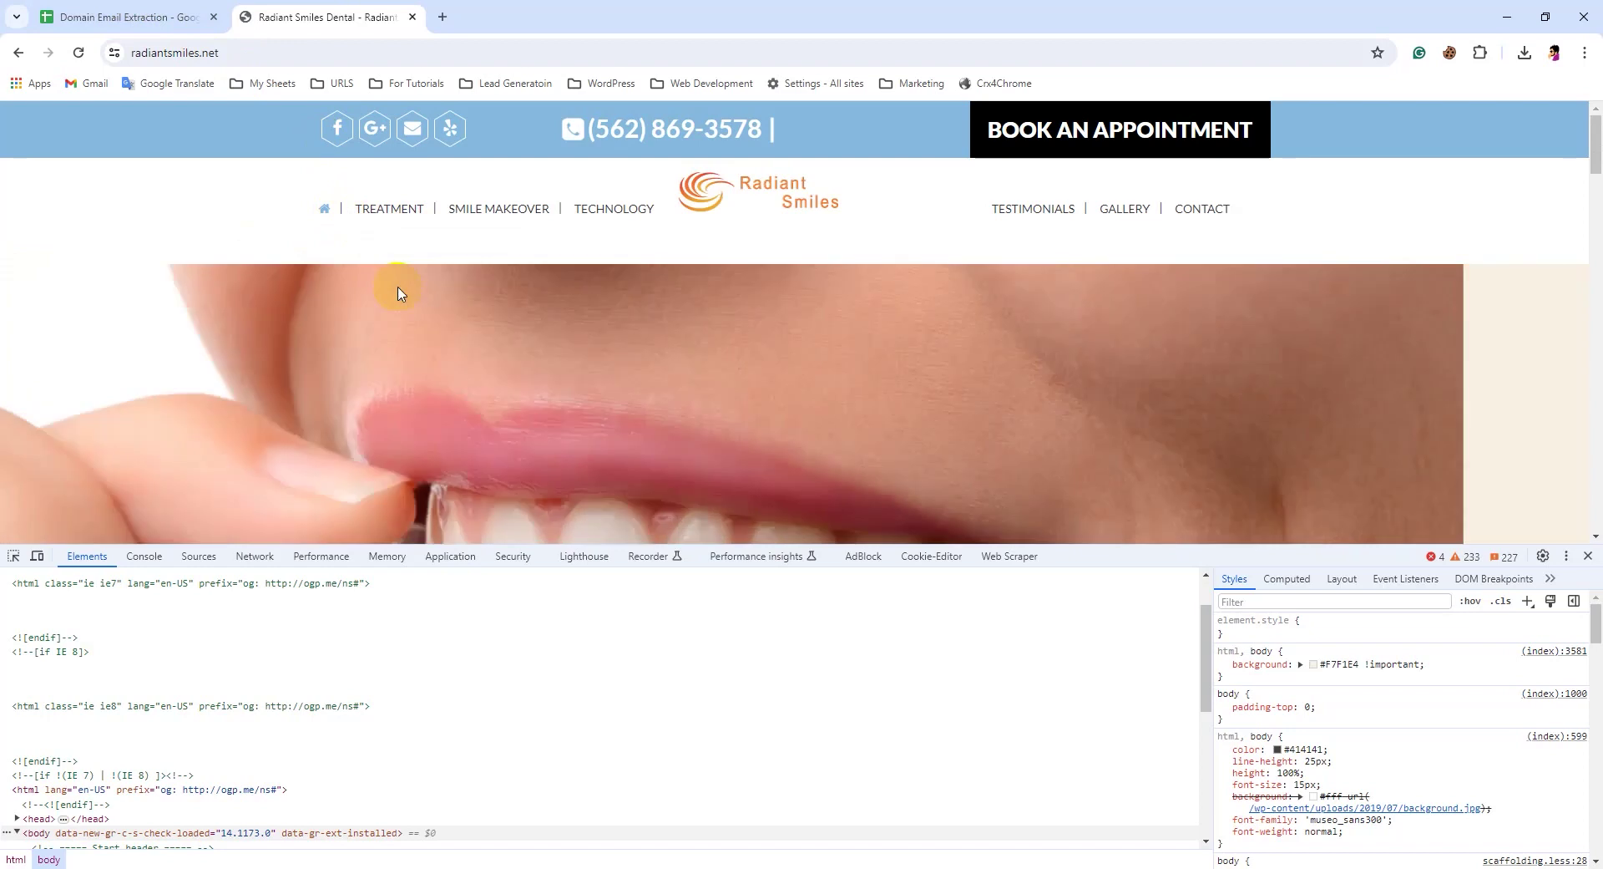
pyautogui.scroll(-15, 397, 289)
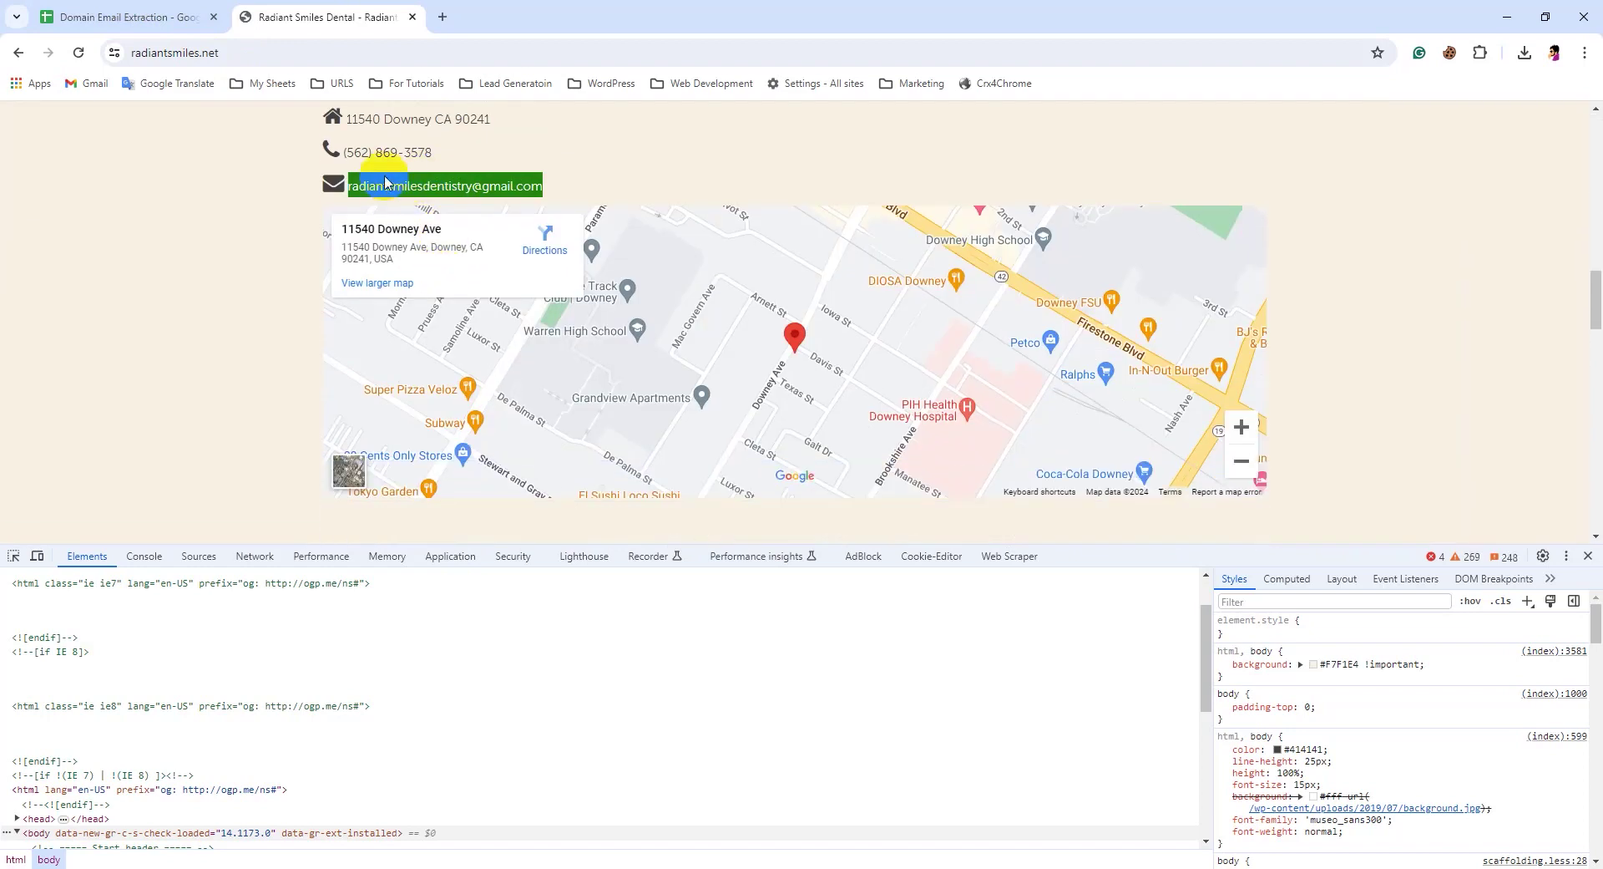
pyautogui.scroll(15, 559, 179)
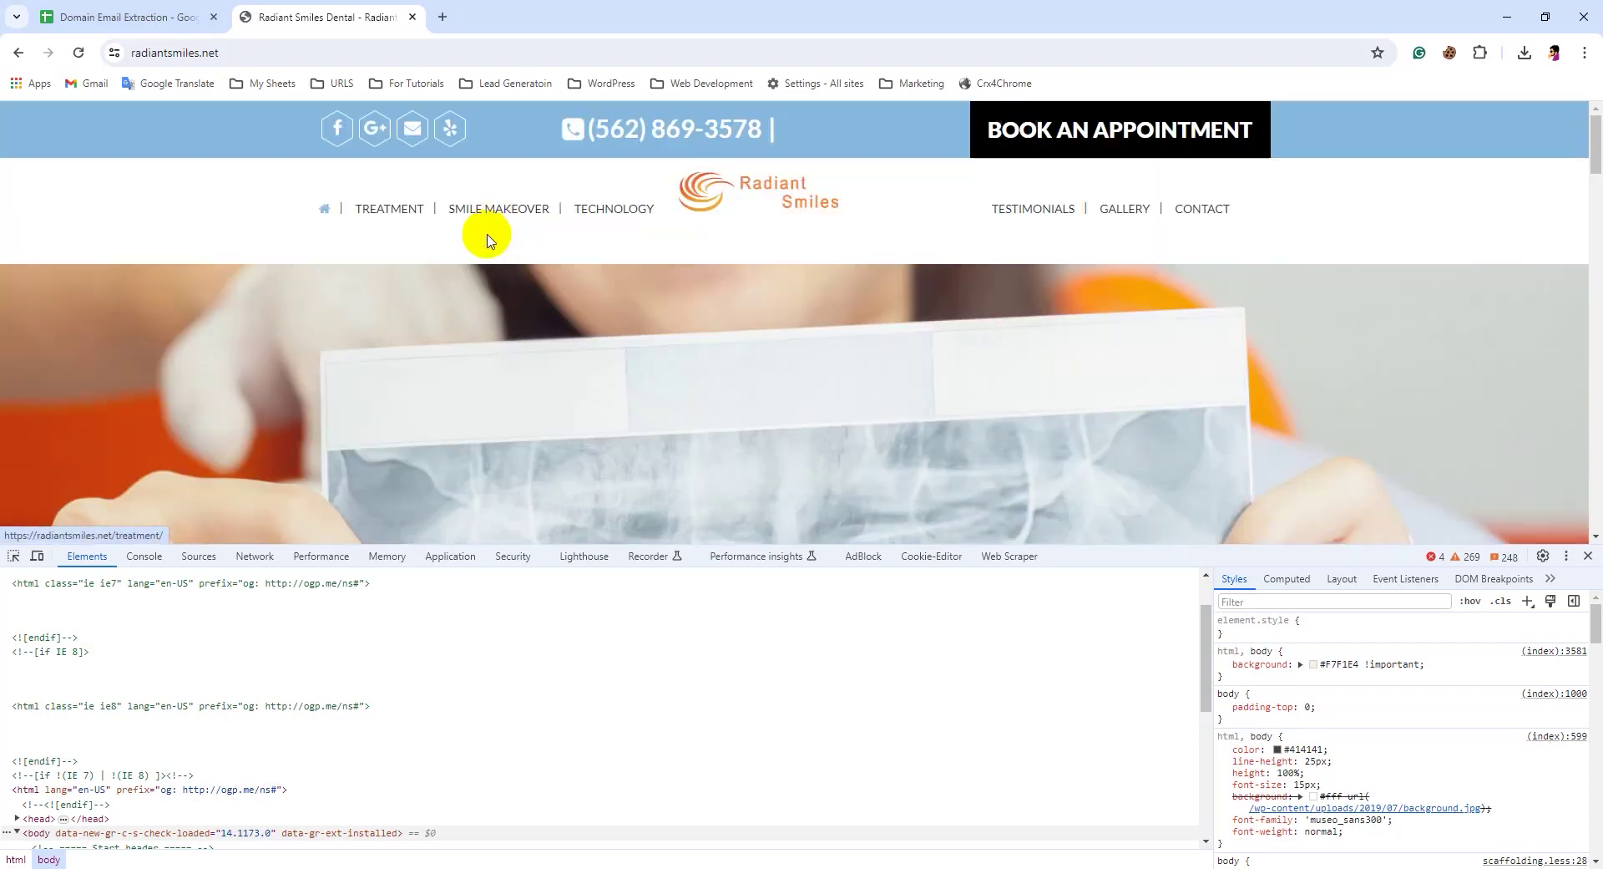
pyautogui.click(409, 131)
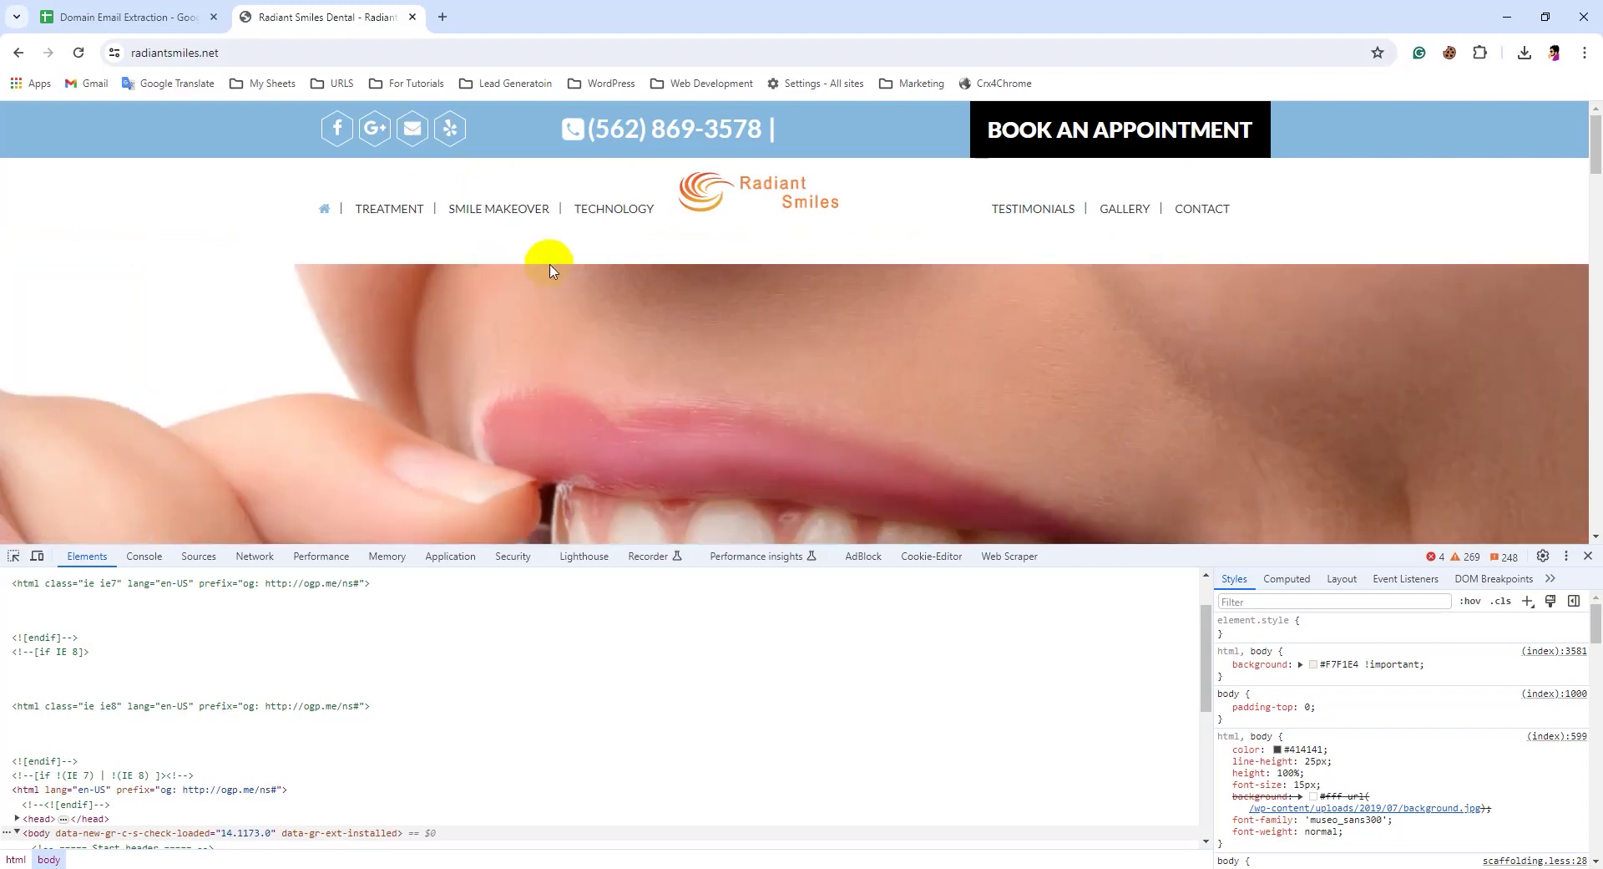
pyautogui.click(550, 269)
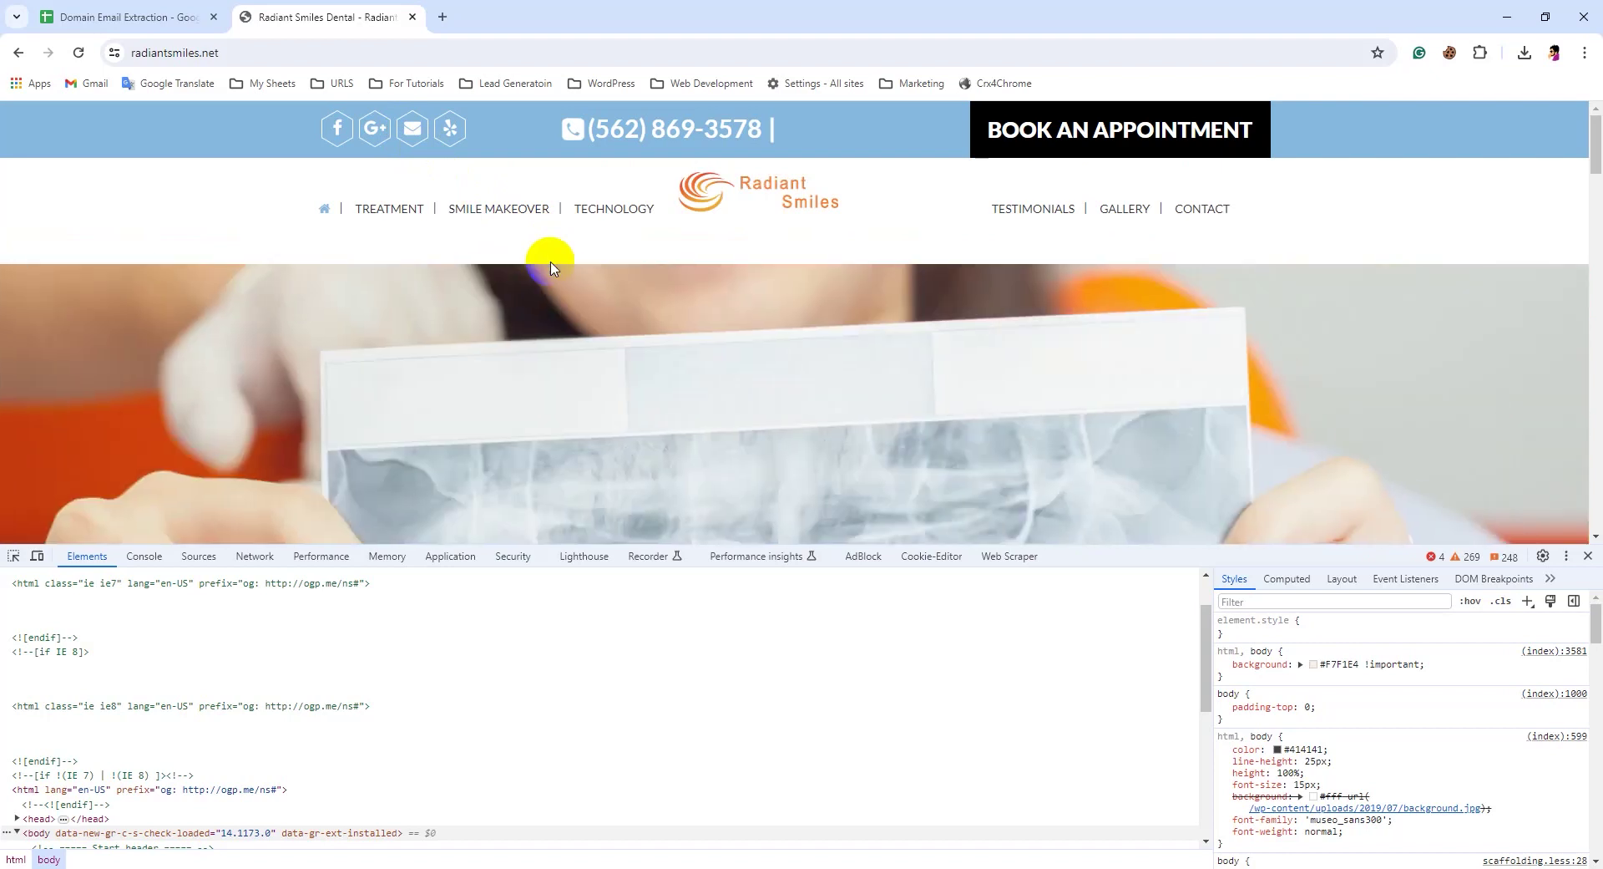
pyautogui.scroll(-8, 550, 267)
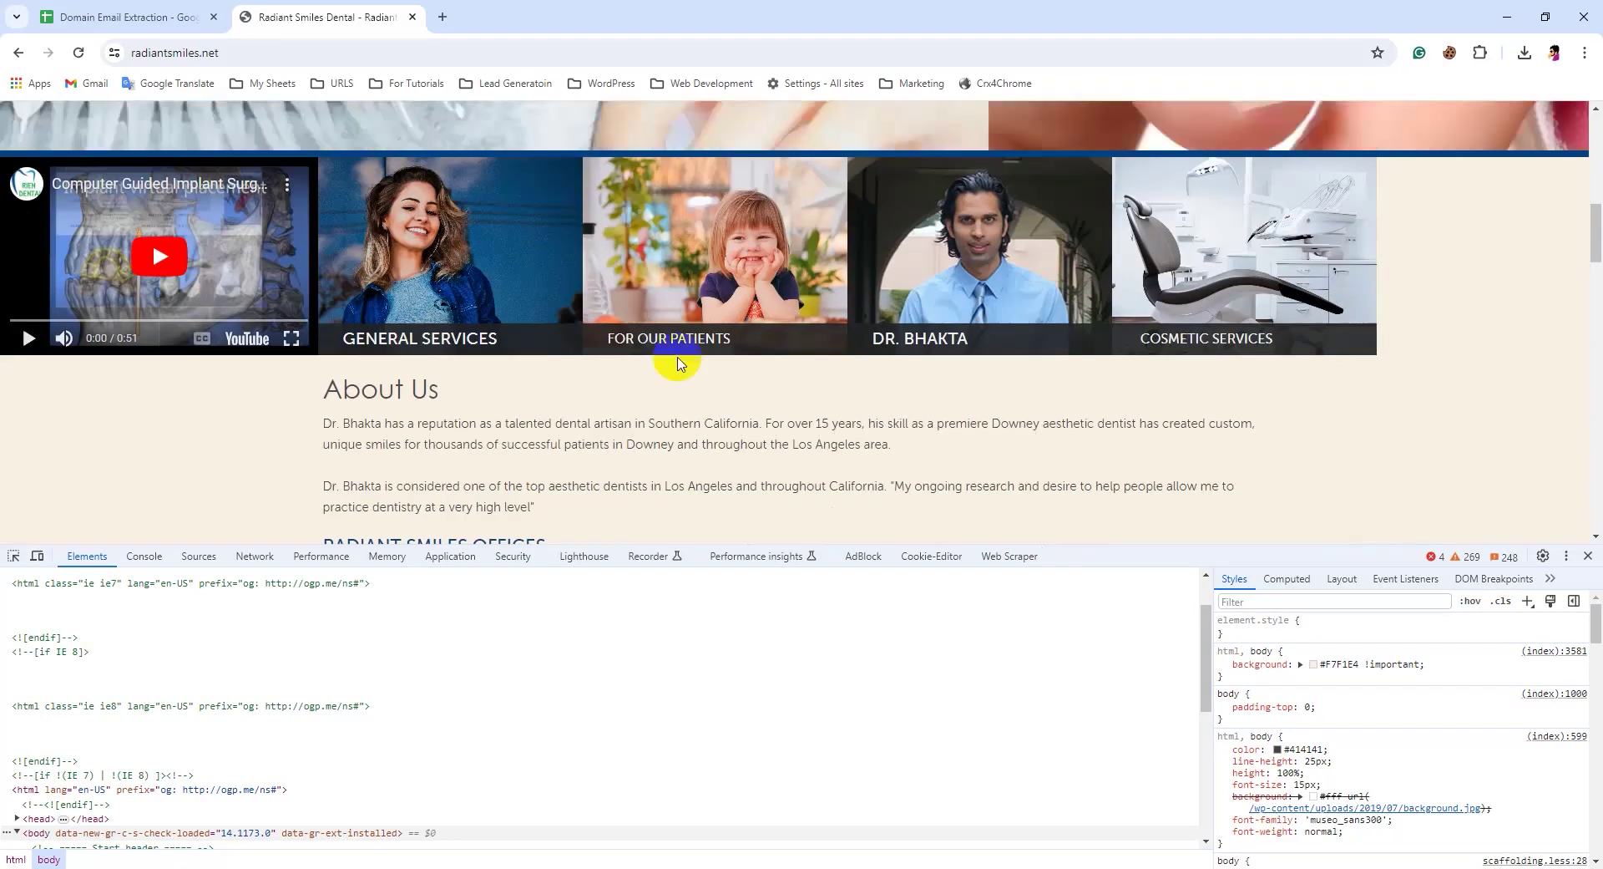
pyautogui.scroll(-4, 732, 439)
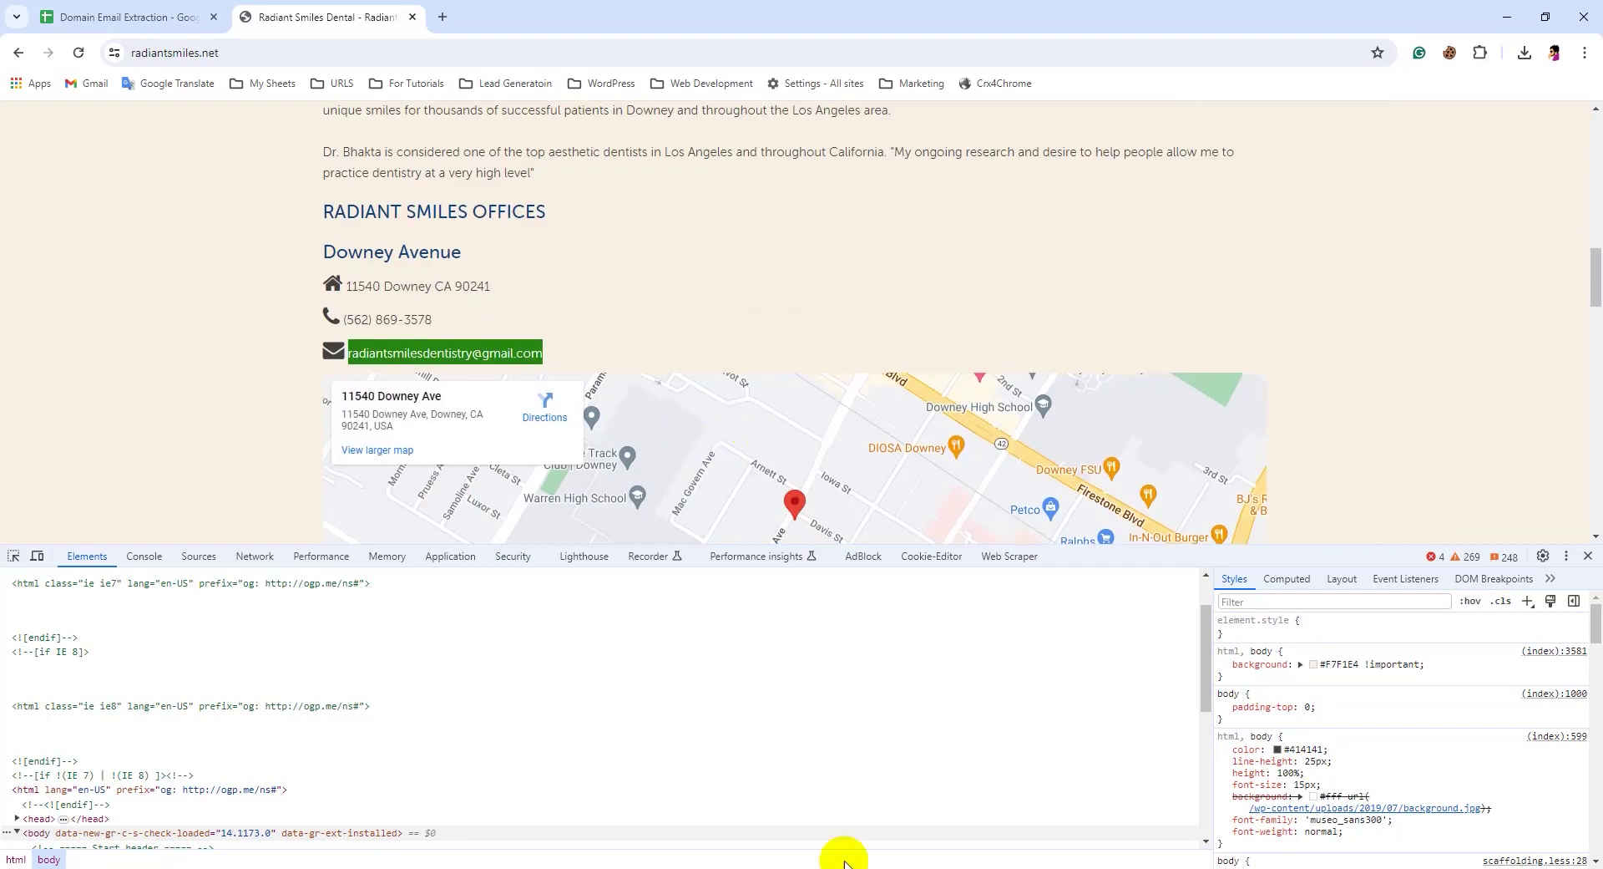